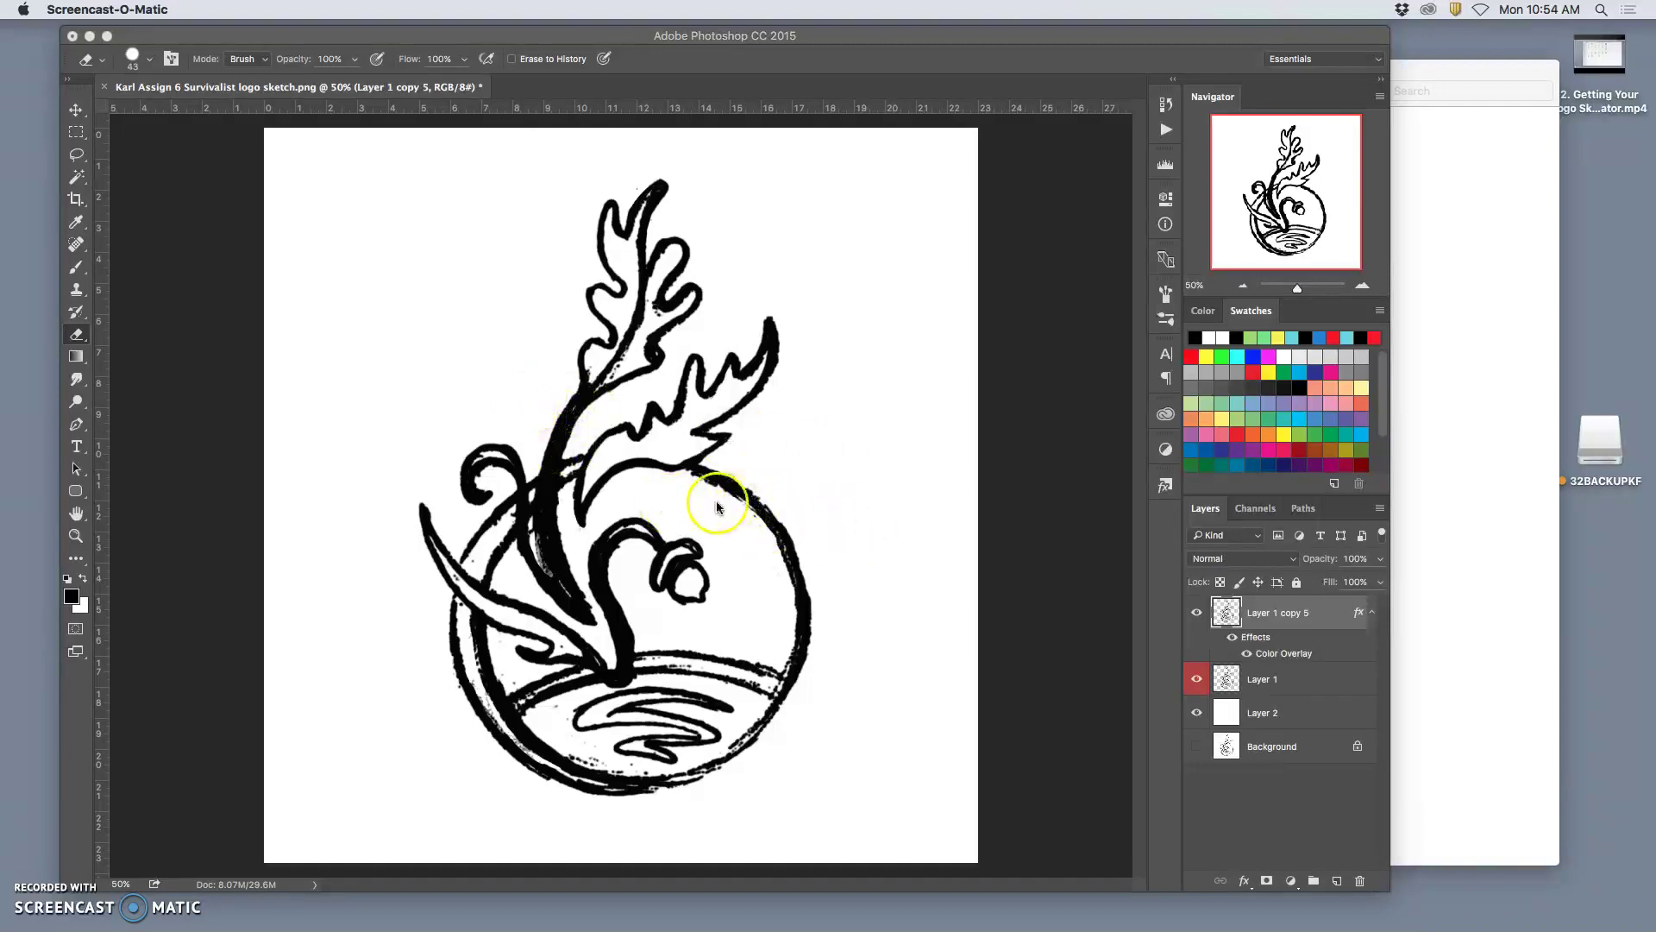
- Toggle layer visibility to compare the black overlay, white layer and pencil sketch, then show all layers
{"action": "left_click", "coordinate": [1197, 613]}
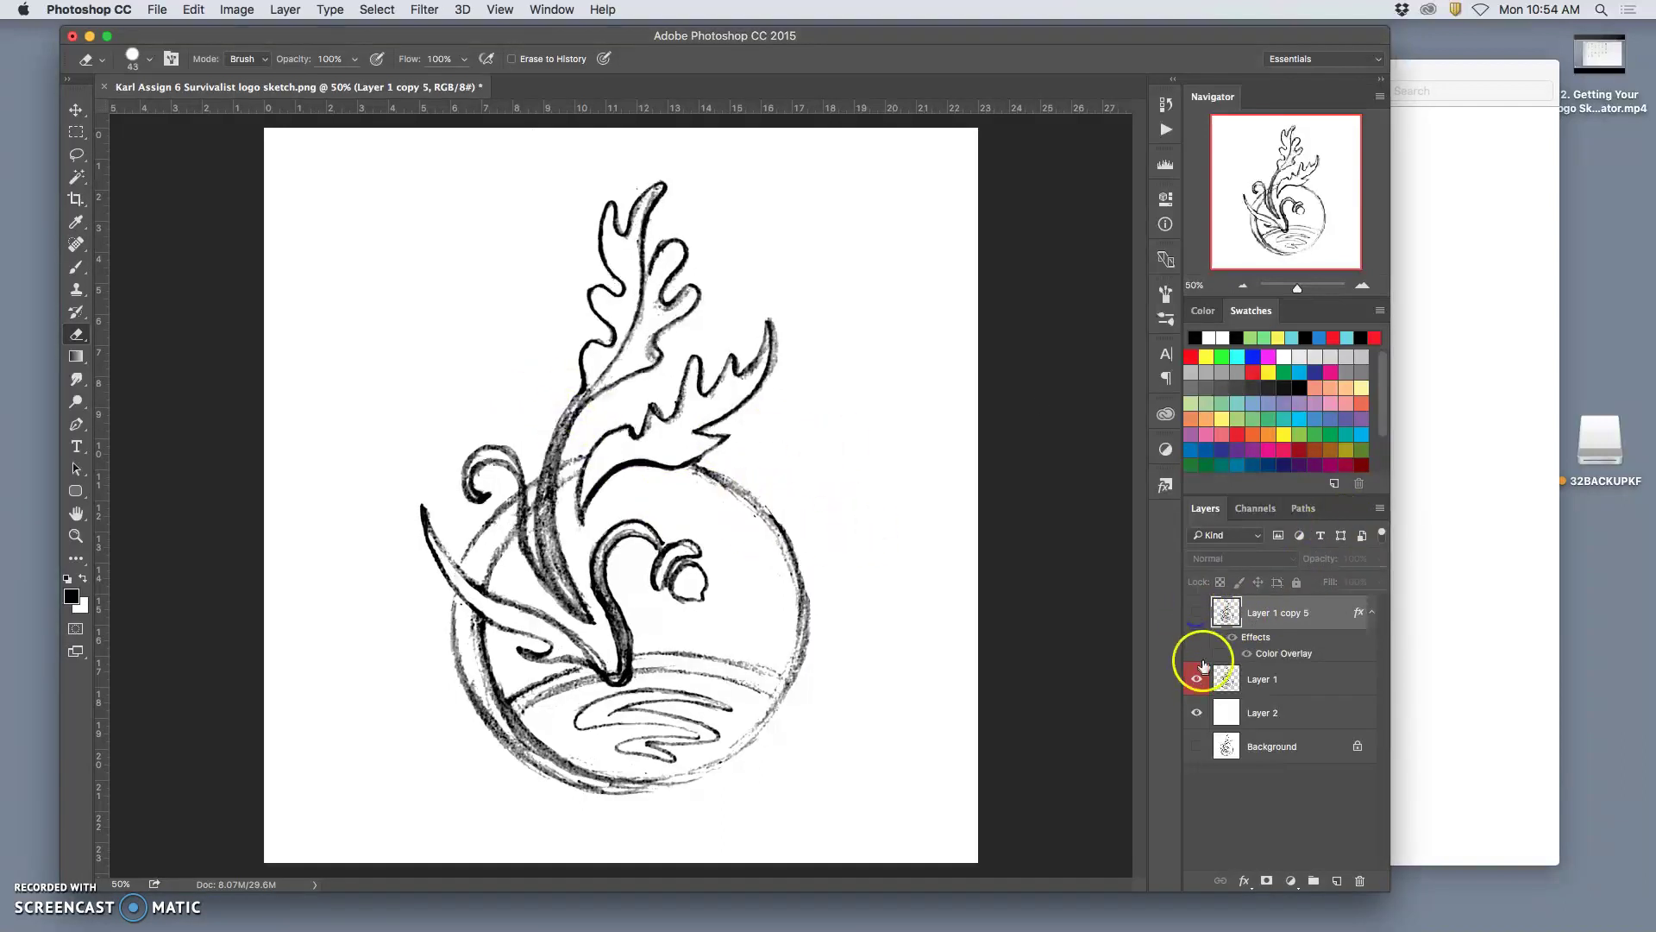
{"action": "left_click_drag", "start_coordinate": [1196, 684], "coordinate": [1196, 750]}
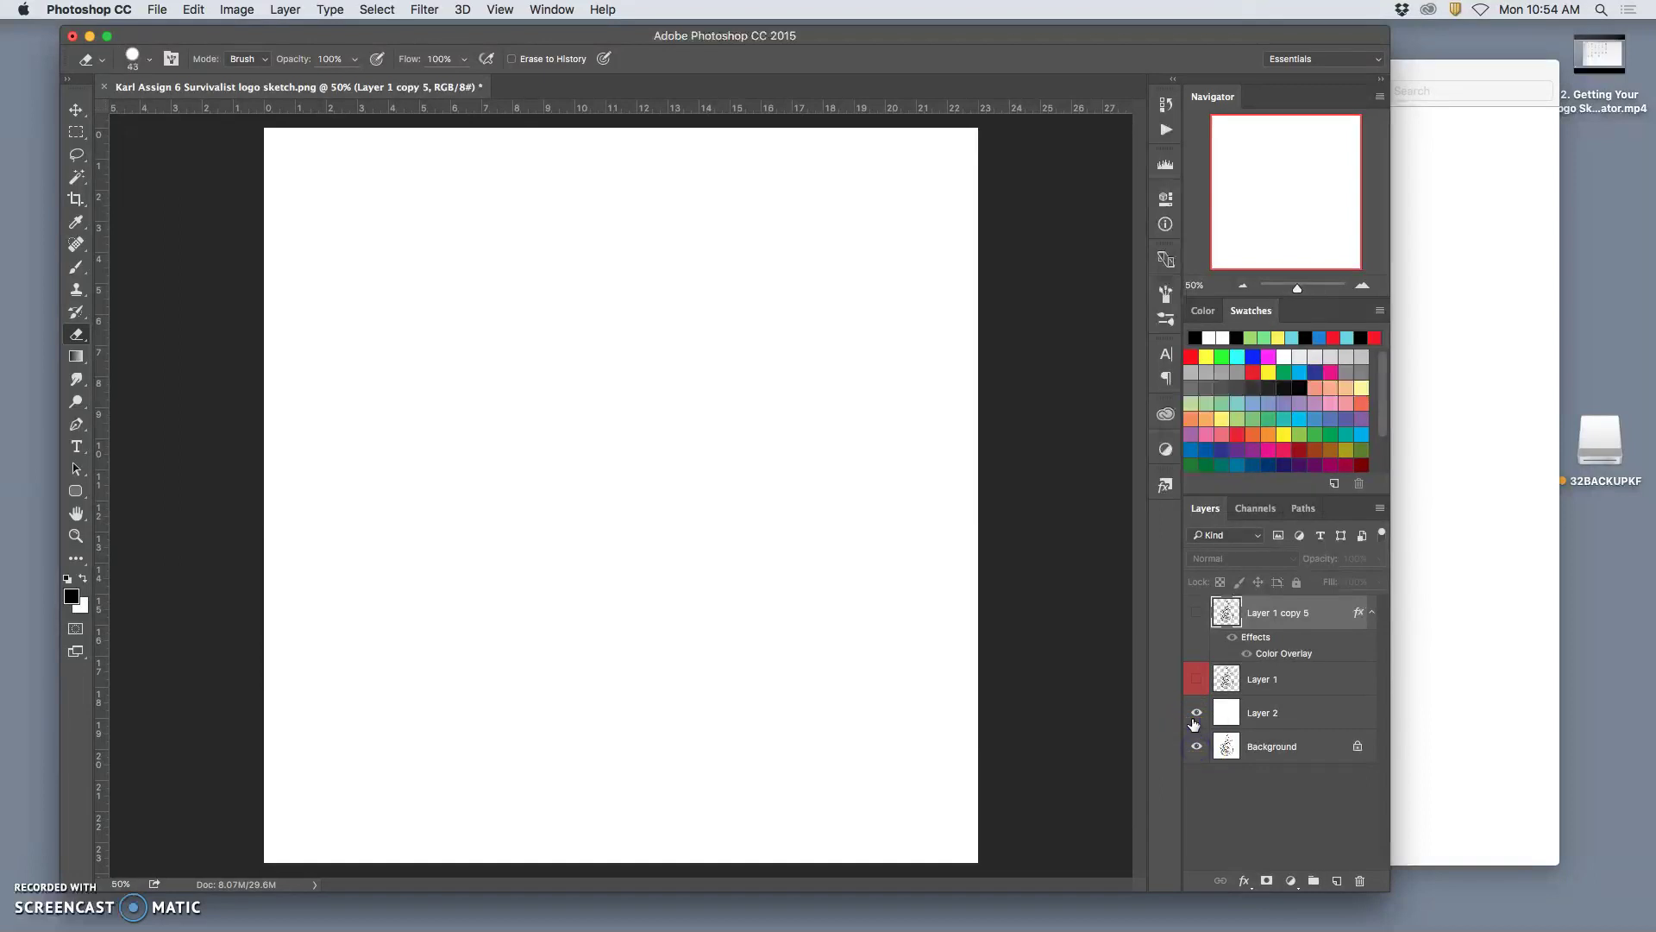
{"action": "left_click", "coordinate": [1196, 715]}
{"action": "left_click", "coordinate": [1197, 712]}
{"action": "left_click", "coordinate": [1196, 679]}
{"action": "left_click", "coordinate": [1196, 613]}
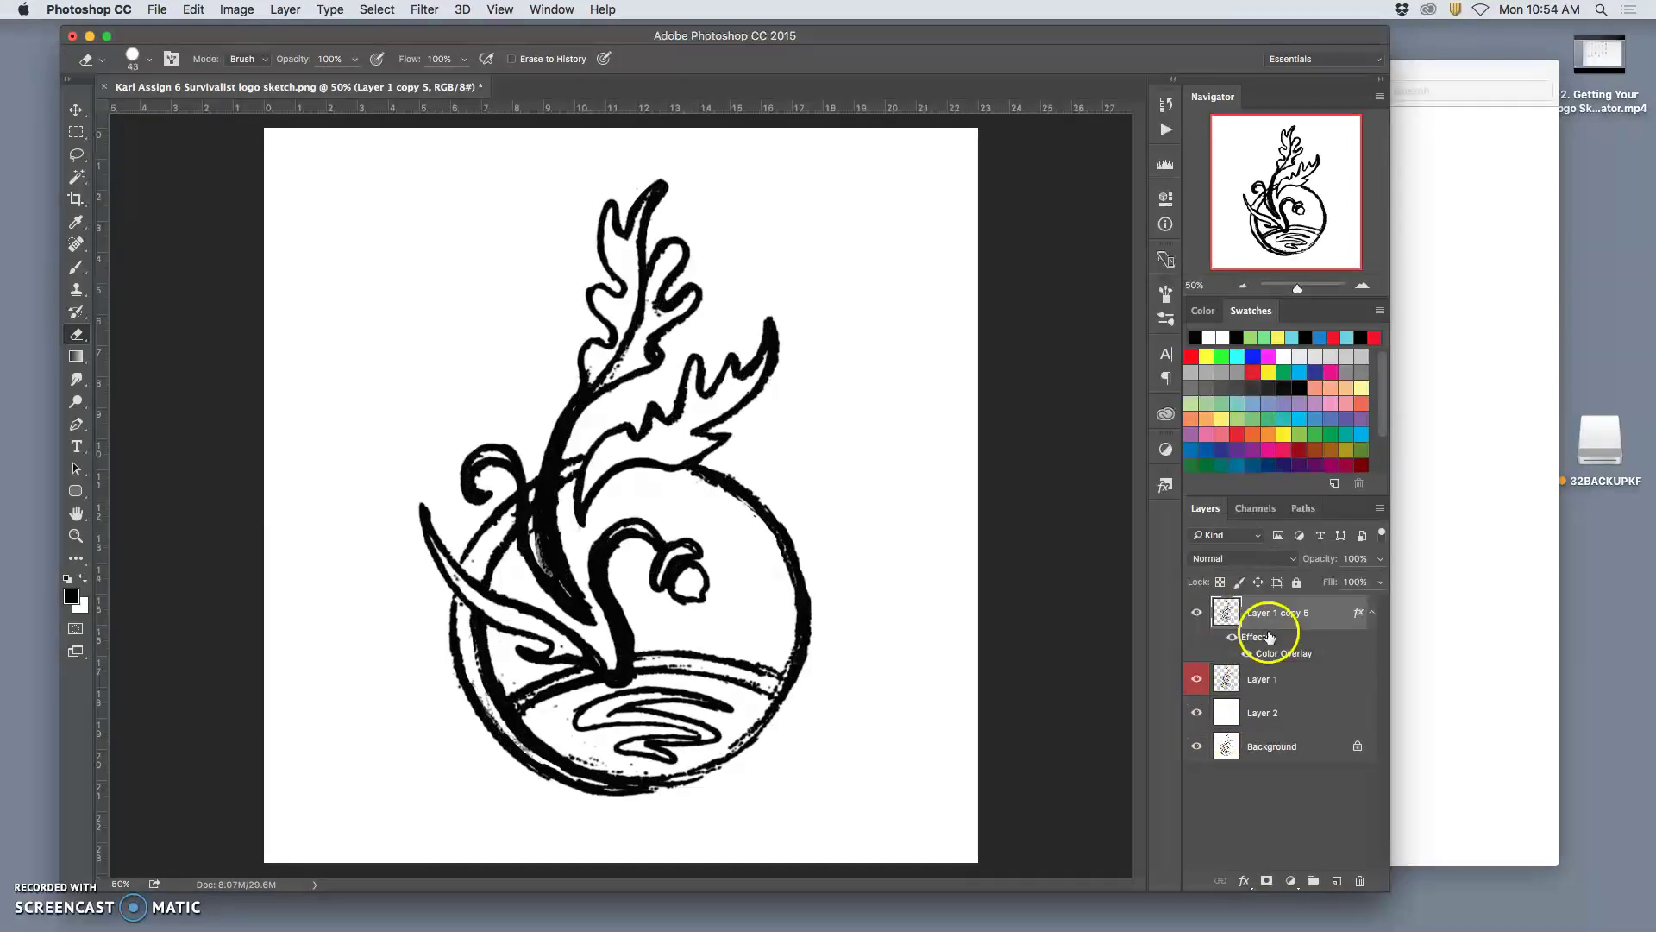
- Hide Layer 2 and Background, inspect the strokes at 50%, and erase marks where leaf meets circle
{"action": "left_click", "coordinate": [1196, 712]}
{"action": "left_click", "coordinate": [1196, 747]}
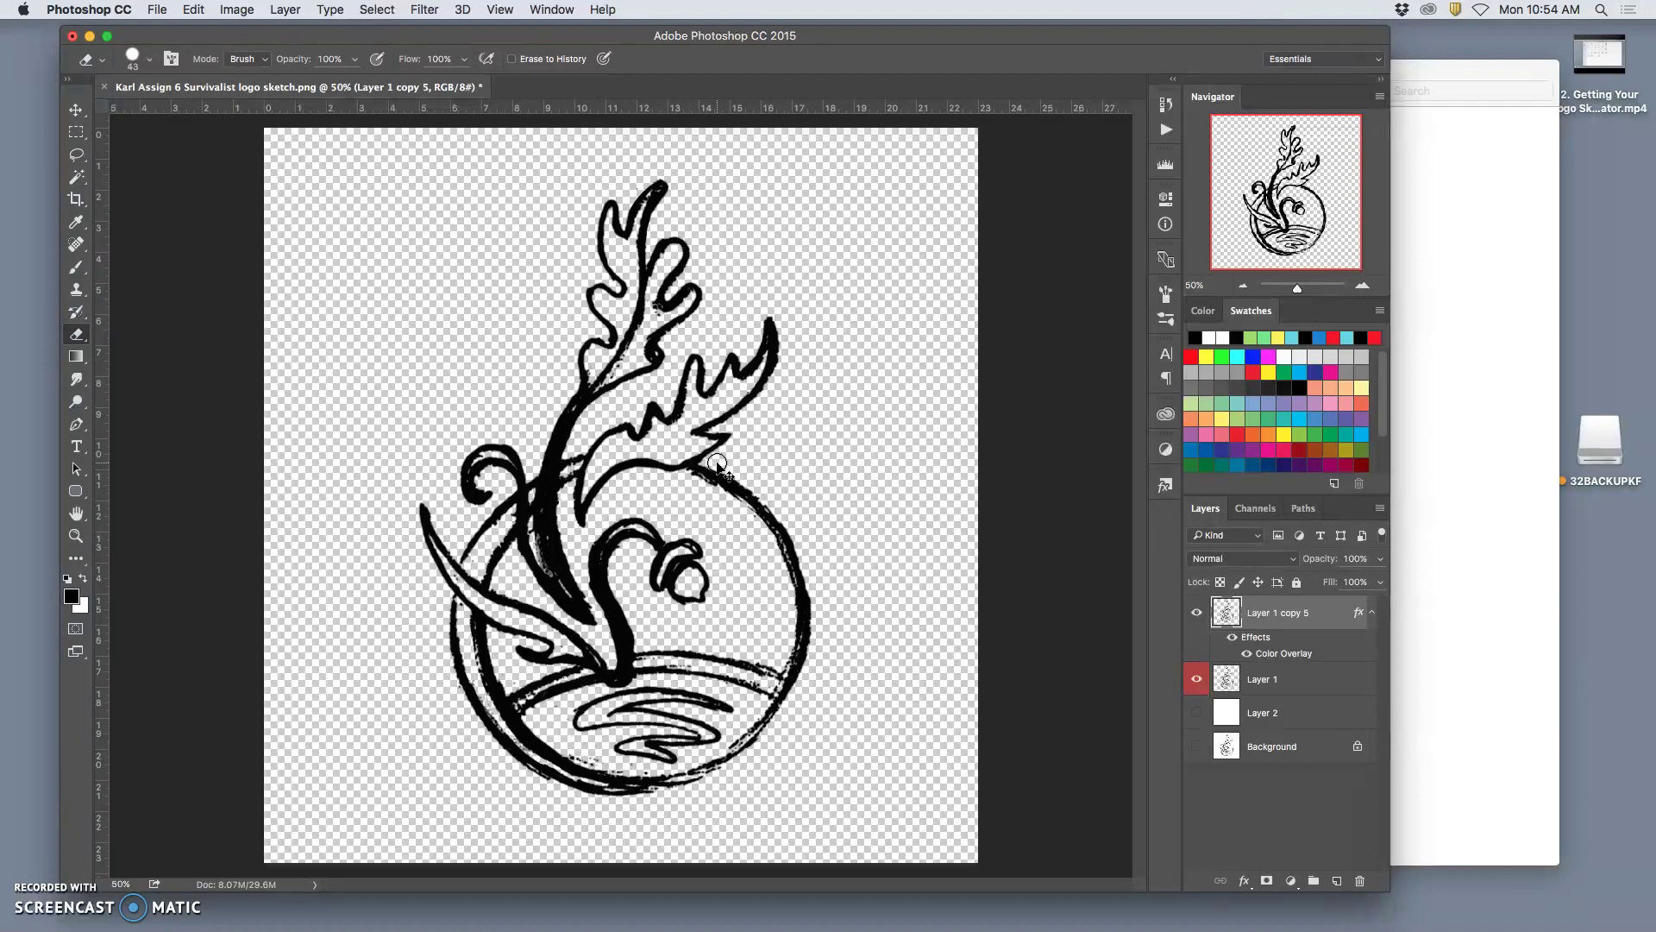
{"action": "key", "text": "super+equal"}
{"action": "key", "text": "super+equal"}
{"action": "key", "text": "super+equal"}
{"action": "key", "text": "super+equal"}
{"action": "key", "text": "super+equal"}
{"action": "key", "text": "super+equal"}
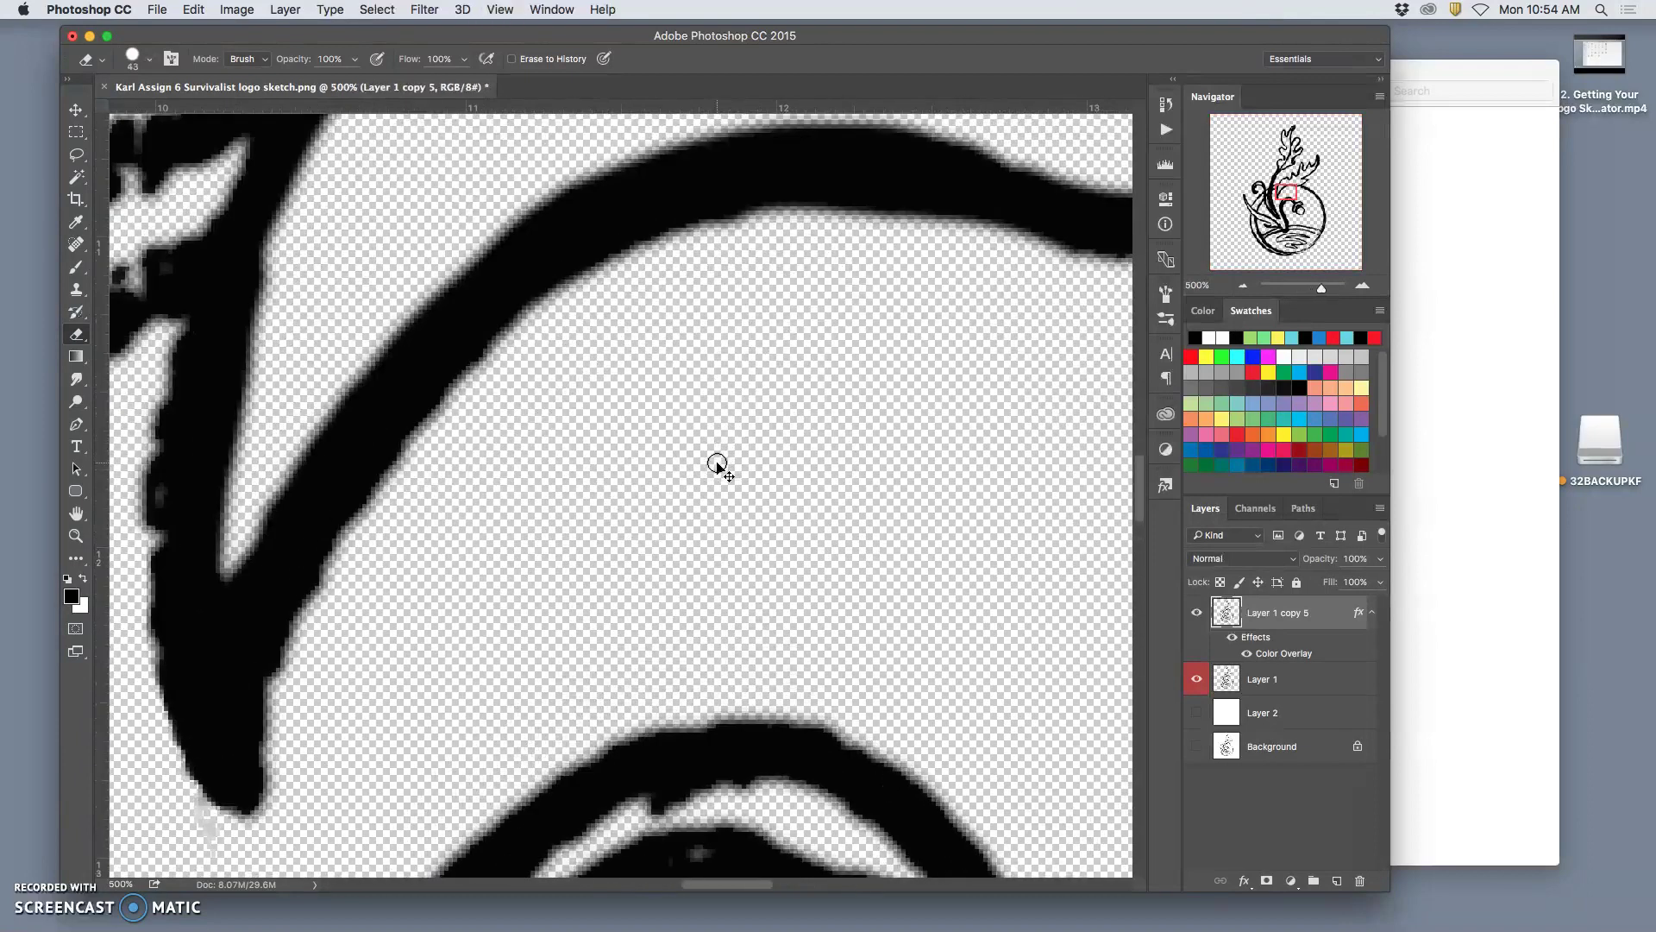
{"action": "key", "text": "super+minus"}
{"action": "key", "text": "super+minus"}
{"action": "key", "text": "super+minus"}
{"action": "key", "text": "super+minus"}
{"action": "key", "text": "super+minus"}
{"action": "key", "text": "super+minus"}
{"action": "key", "text": "super+minus"}
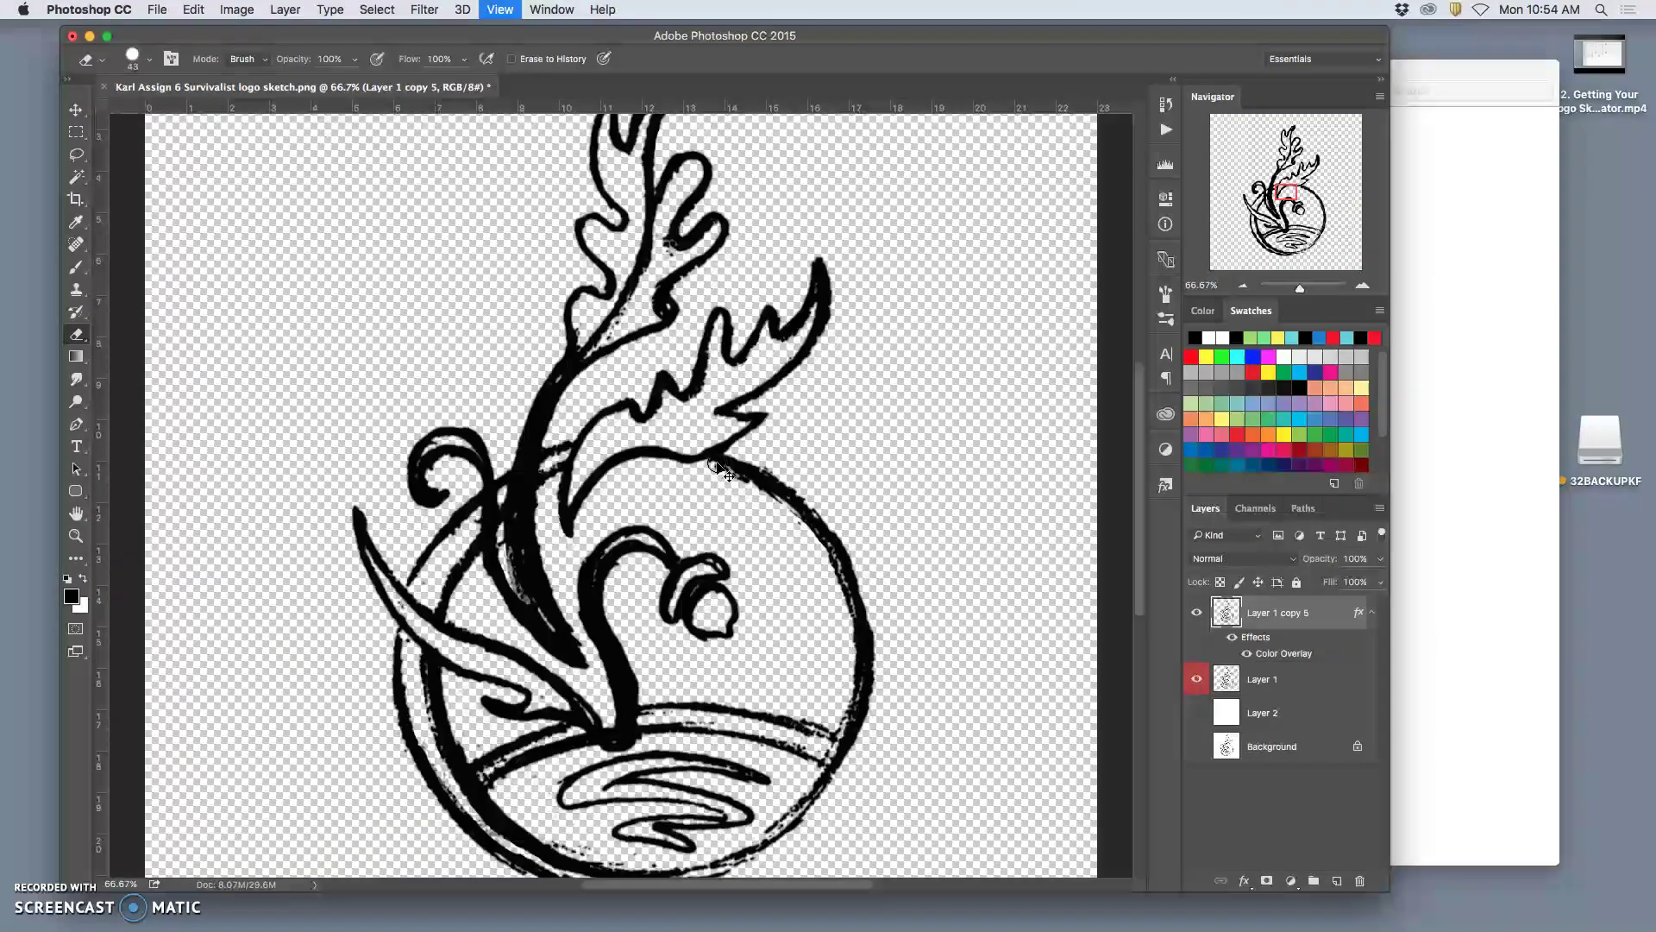
{"action": "key", "text": "super+equal"}
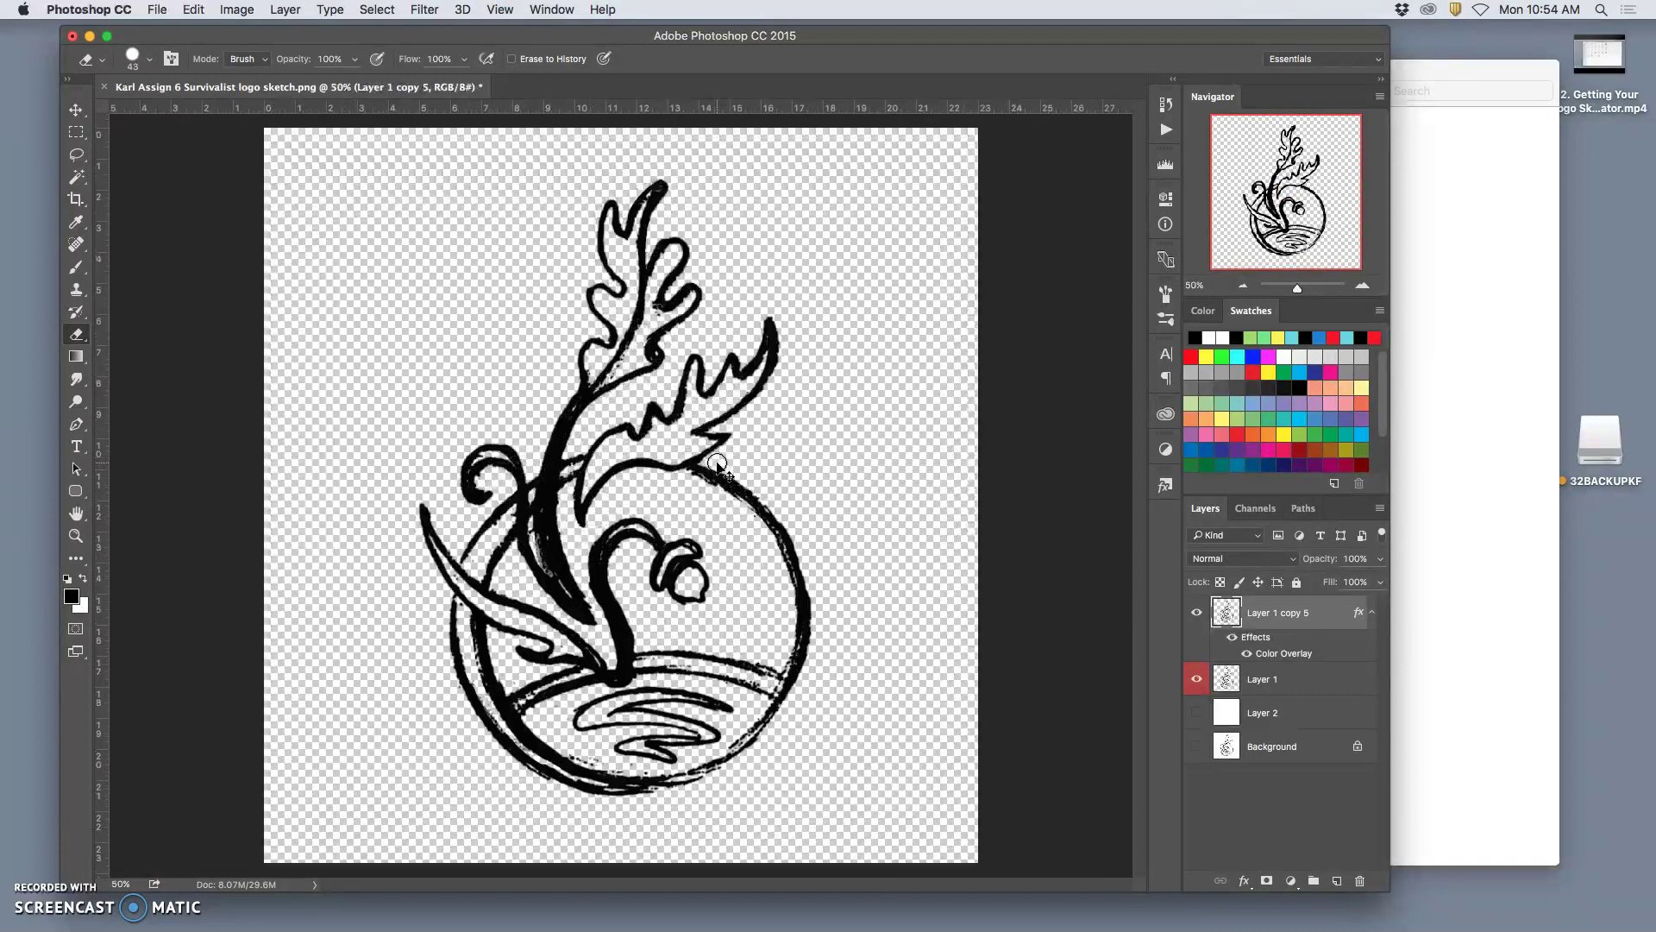
{"action": "left_click_drag", "start_coordinate": [728, 464], "coordinate": [722, 502]}
- Erase stray marks along the circle's bottom and right edge and around the swan's head
{"action": "mouse_move", "coordinate": [674, 791]}
{"action": "left_mouse_down"}
{"action": "mouse_move", "coordinate": [779, 731]}
{"action": "mouse_move", "coordinate": [760, 567]}
{"action": "mouse_move", "coordinate": [719, 763]}
{"action": "mouse_move", "coordinate": [679, 498]}
{"action": "left_mouse_up"}
{"action": "left_click_drag", "start_coordinate": [729, 580], "coordinate": [697, 561]}
- Save the document to the Assignment 6 folder, then toggle Layer 1's visibility
{"action": "left_click", "coordinate": [157, 9]}
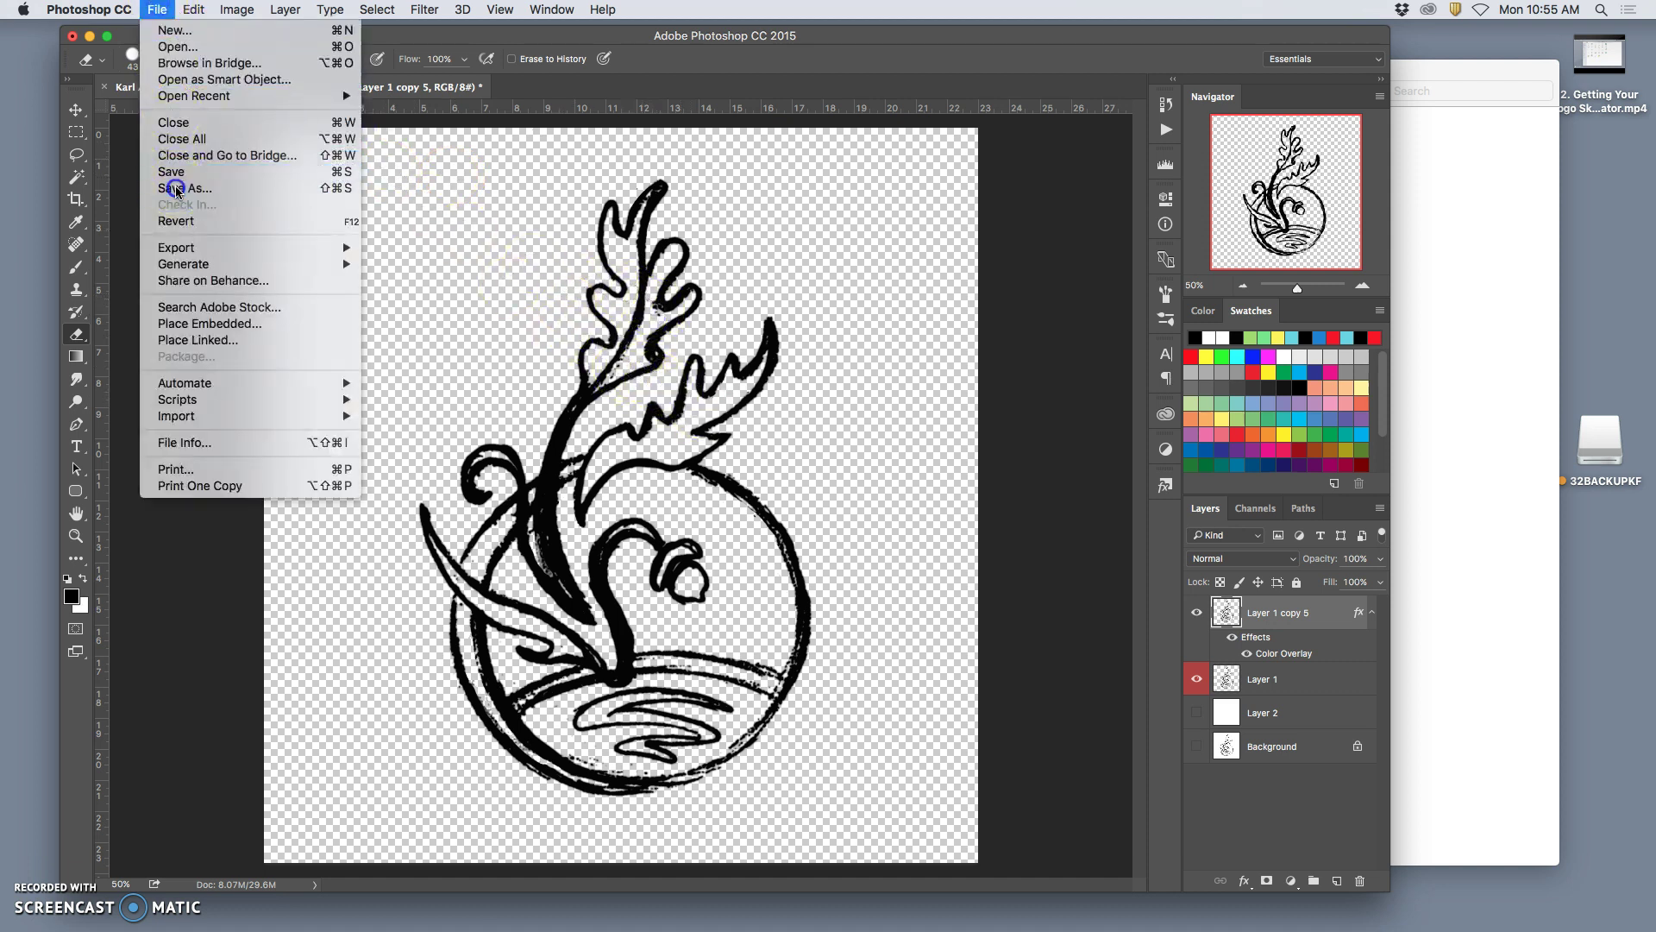
{"action": "key", "text": "Escape"}
{"action": "key", "text": "super+shift+s"}
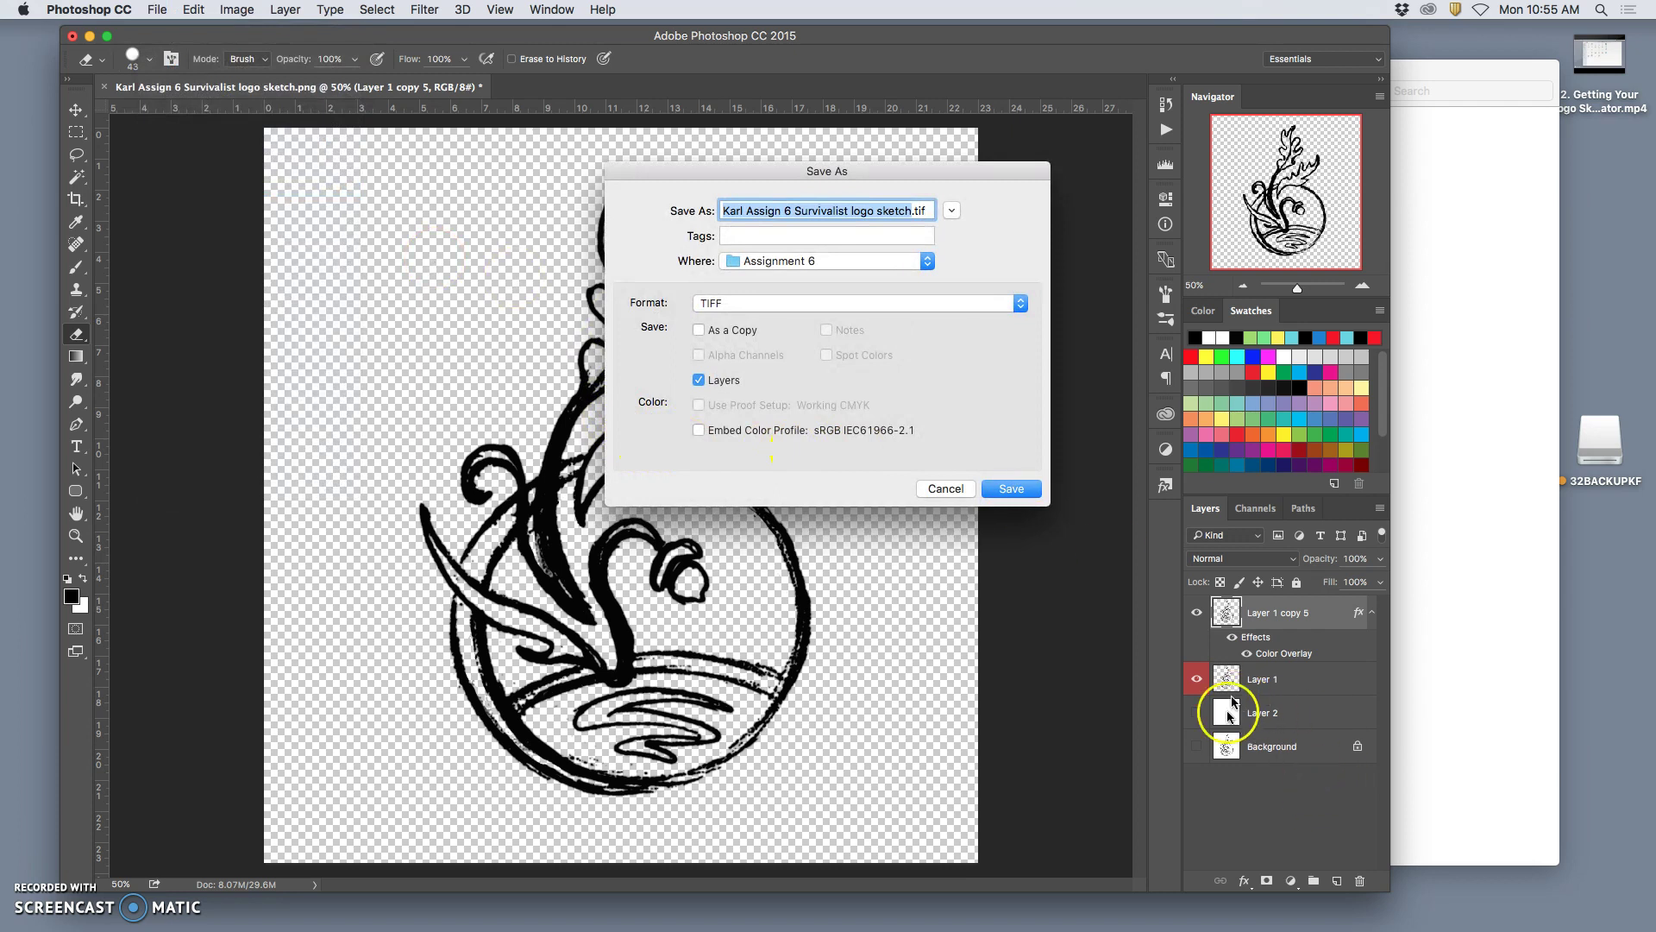
{"action": "left_click", "coordinate": [1009, 489]}
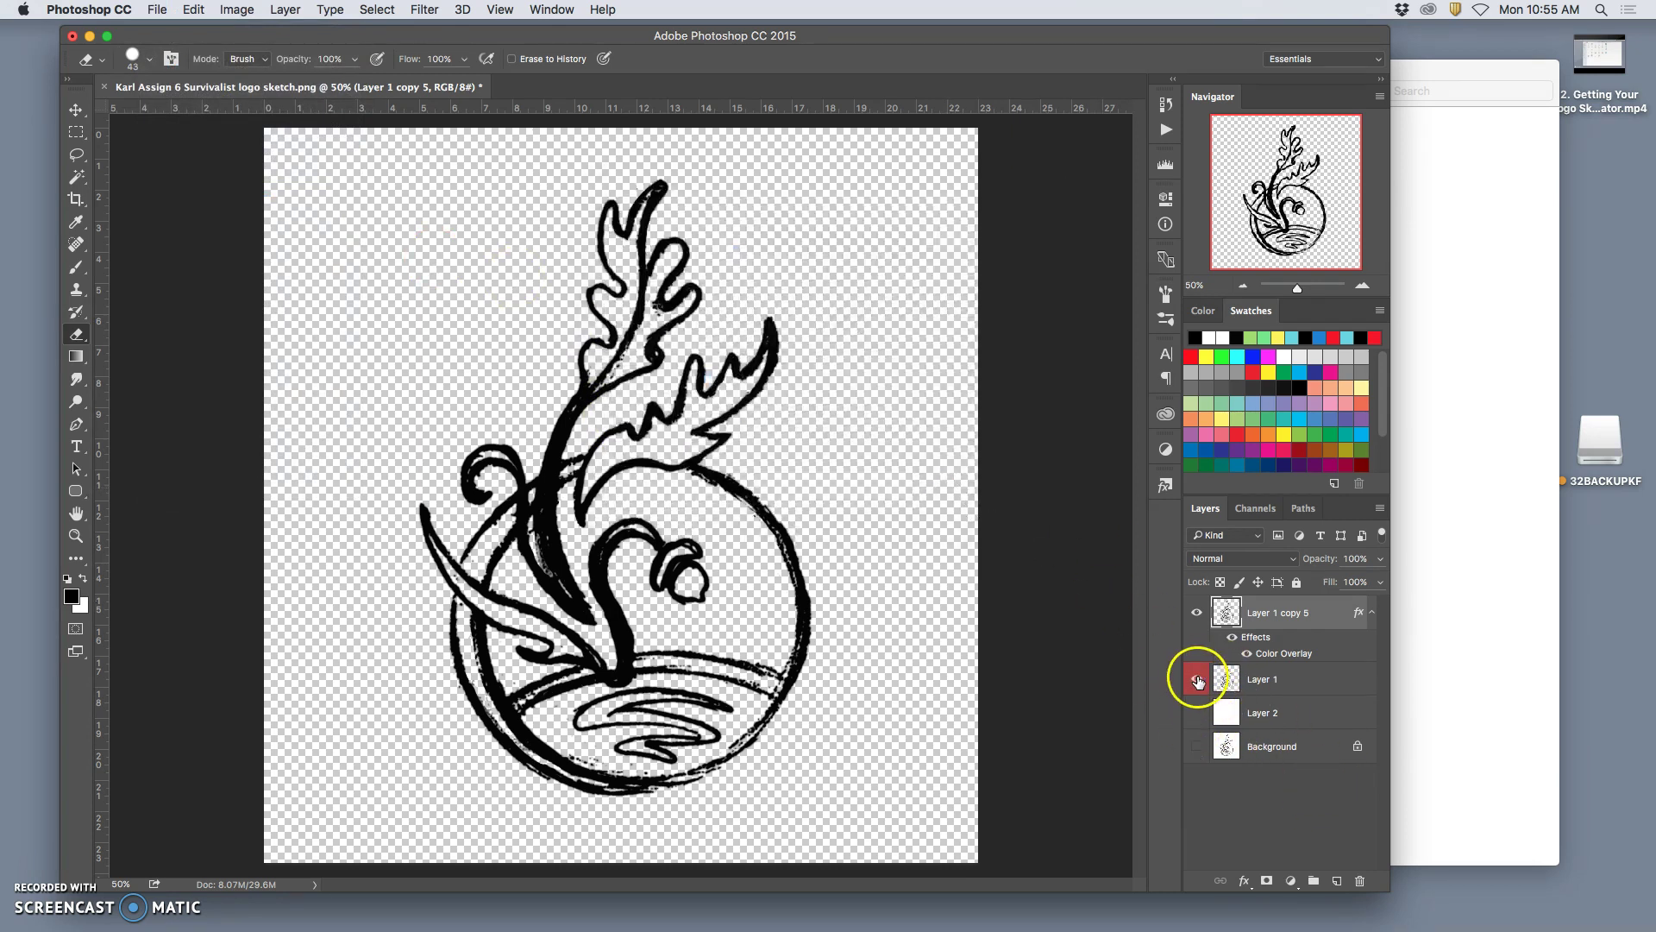
{"action": "left_click", "coordinate": [1196, 681]}
{"action": "left_click", "coordinate": [1196, 679]}
{"action": "left_click", "coordinate": [1202, 679]}
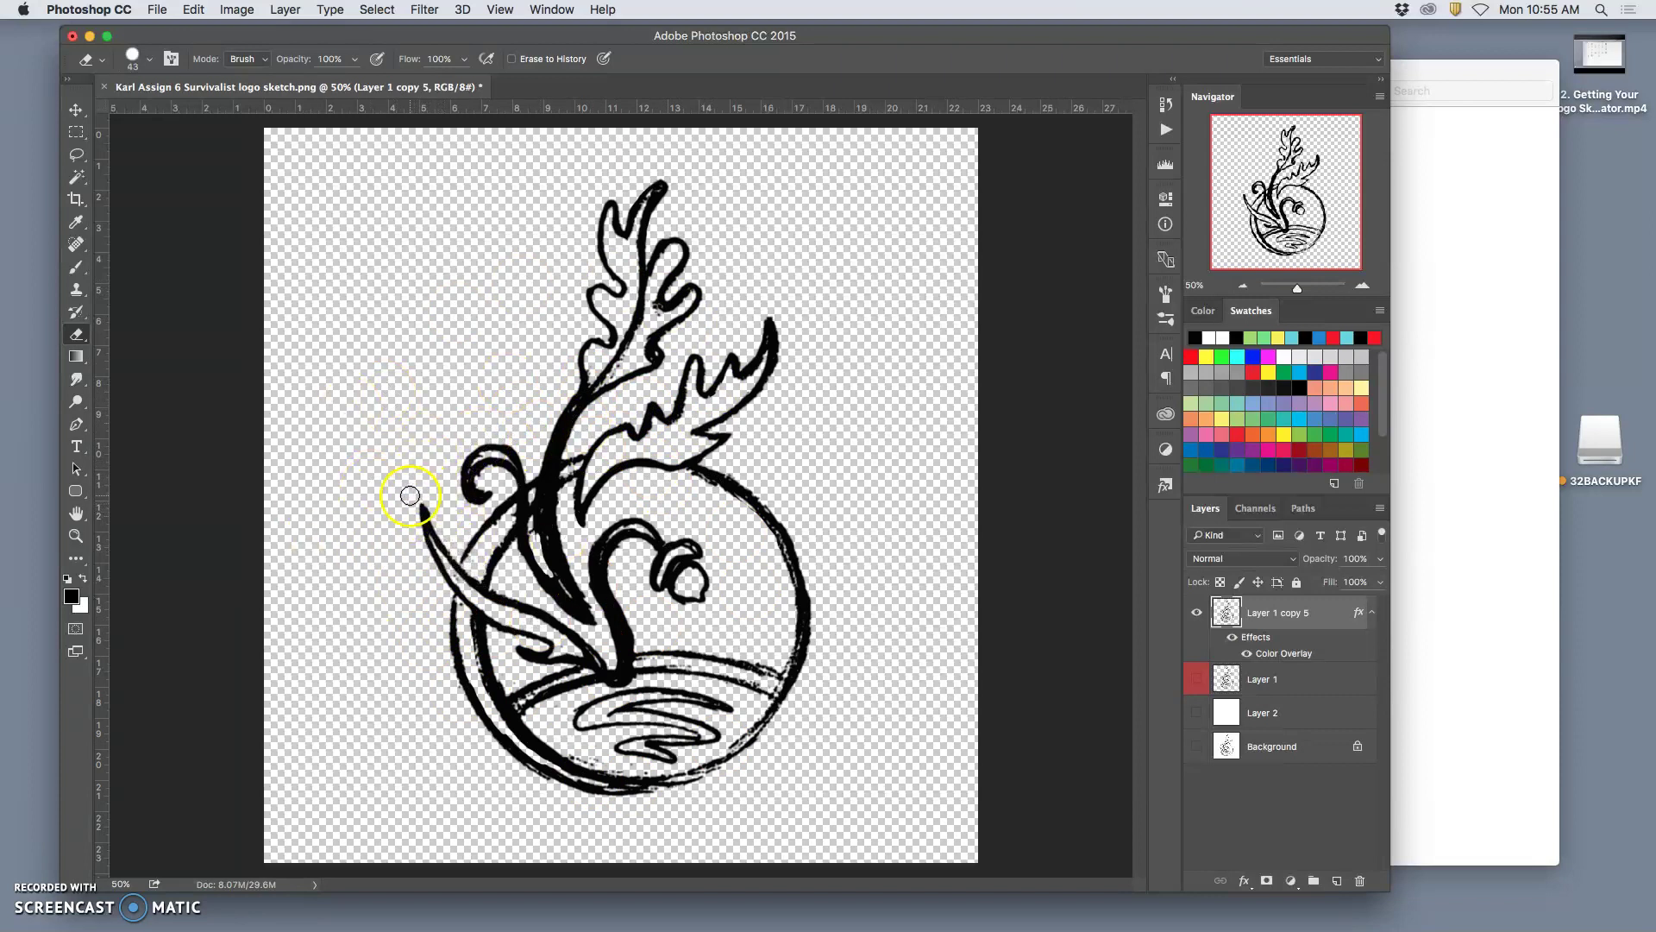
- Save a PNG copy of the logo to the desktop, accepting the PNG options
{"action": "left_click", "coordinate": [158, 12]}
{"action": "left_click", "coordinate": [168, 210]}
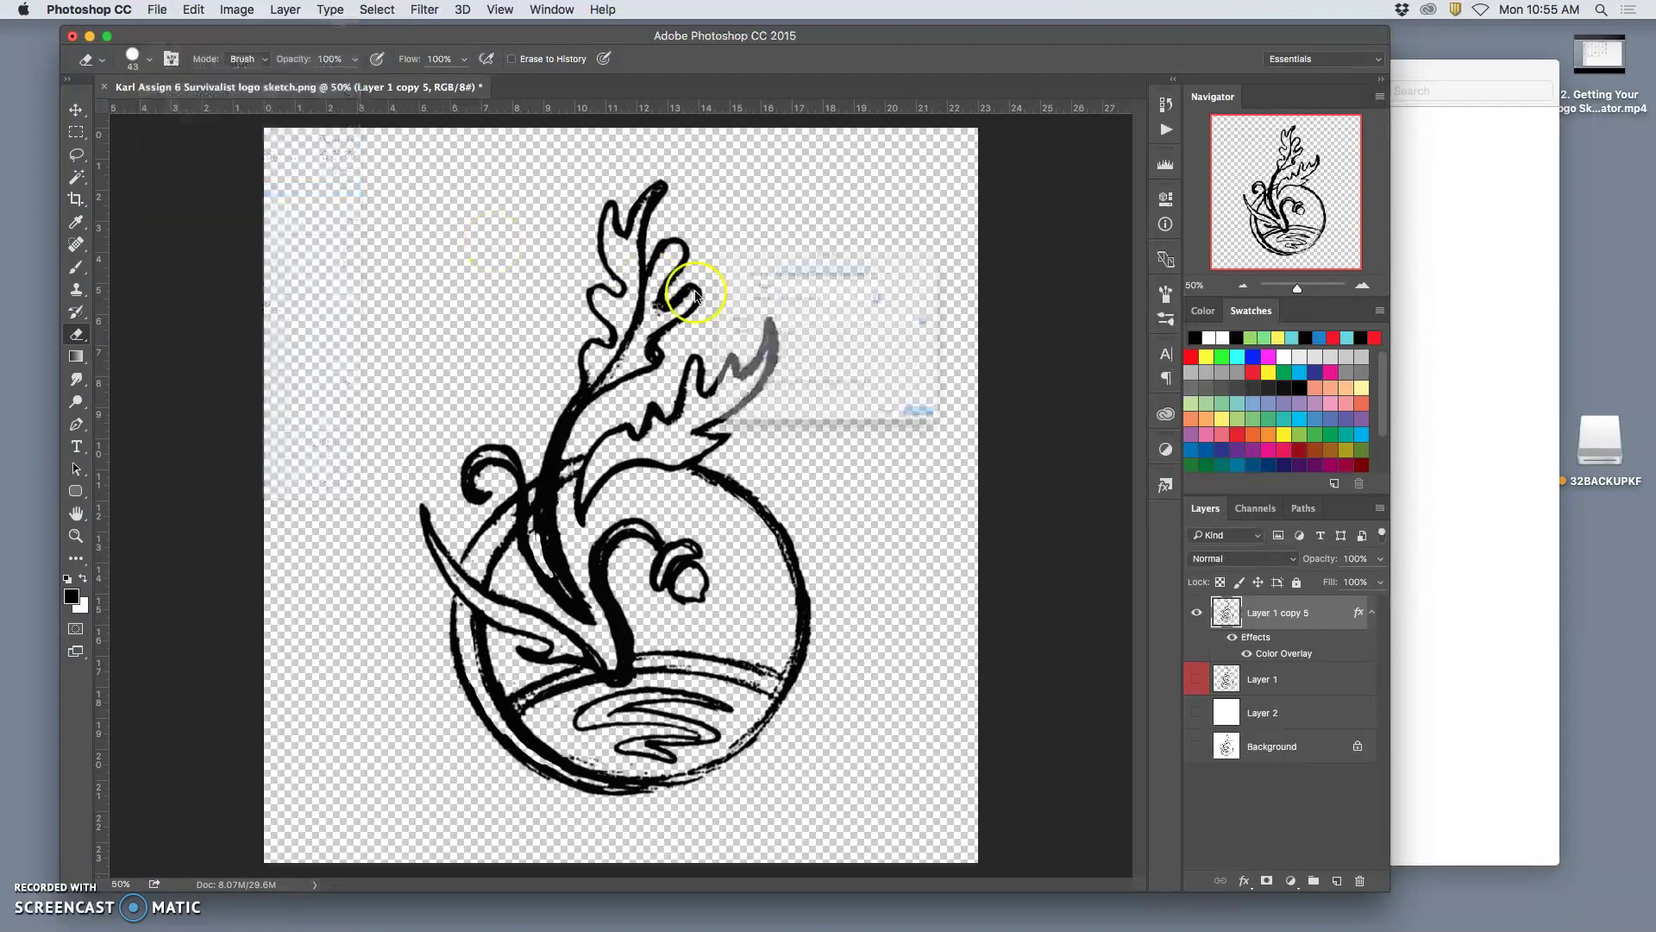
{"action": "left_click", "coordinate": [821, 303]}
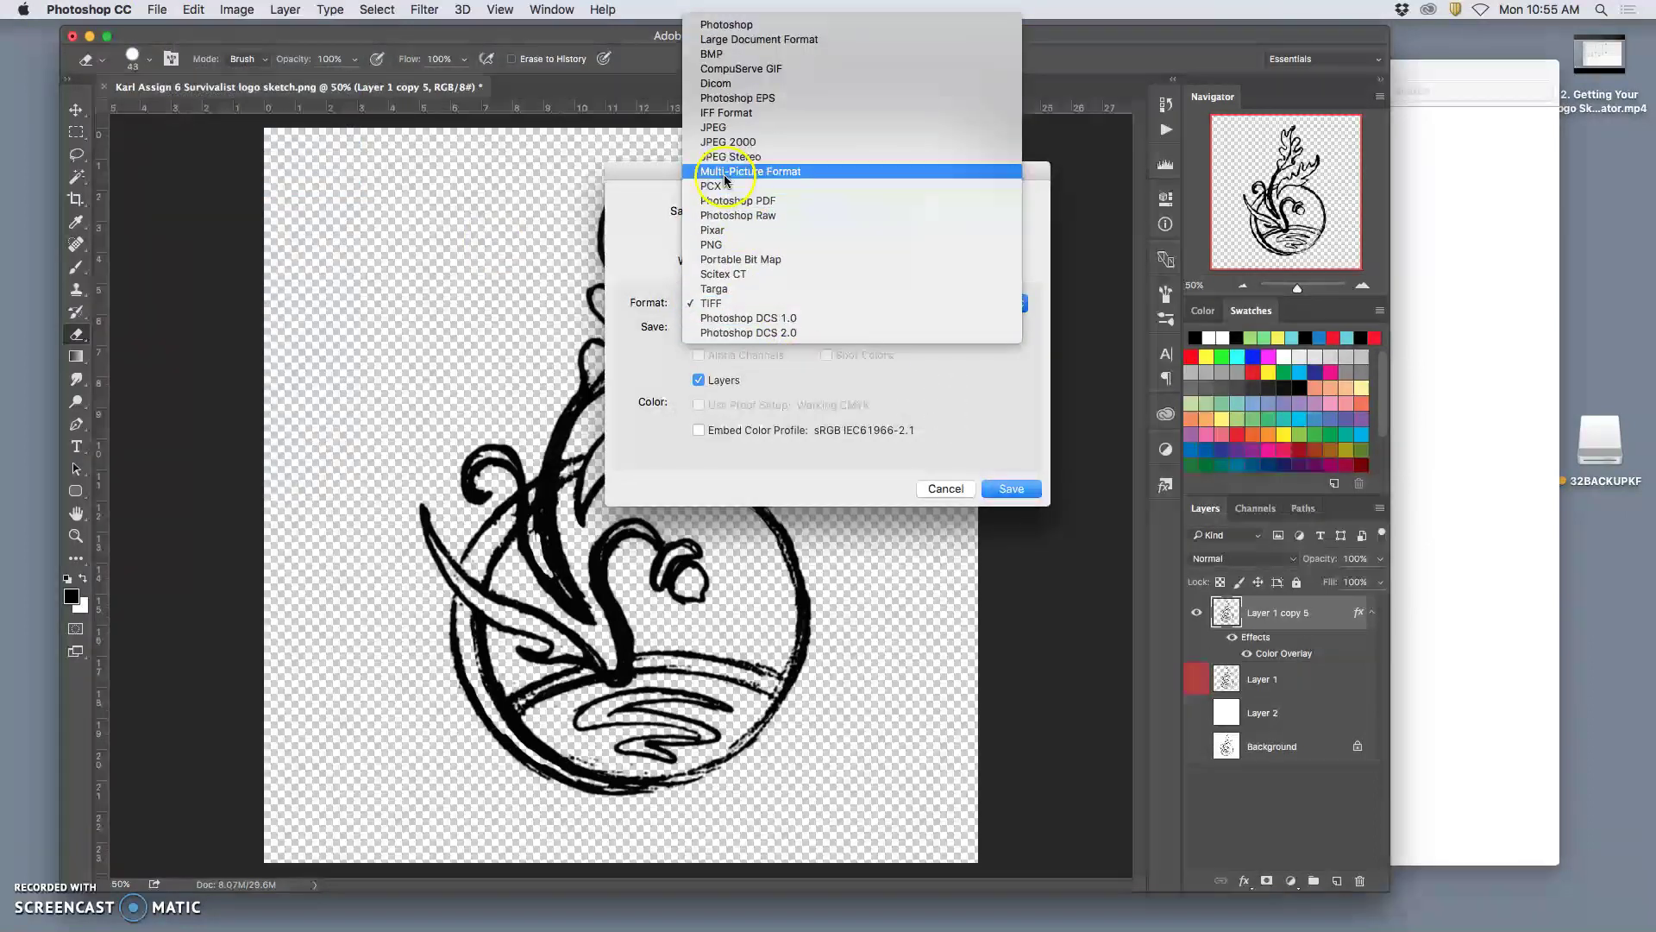
{"action": "left_click", "coordinate": [725, 246]}
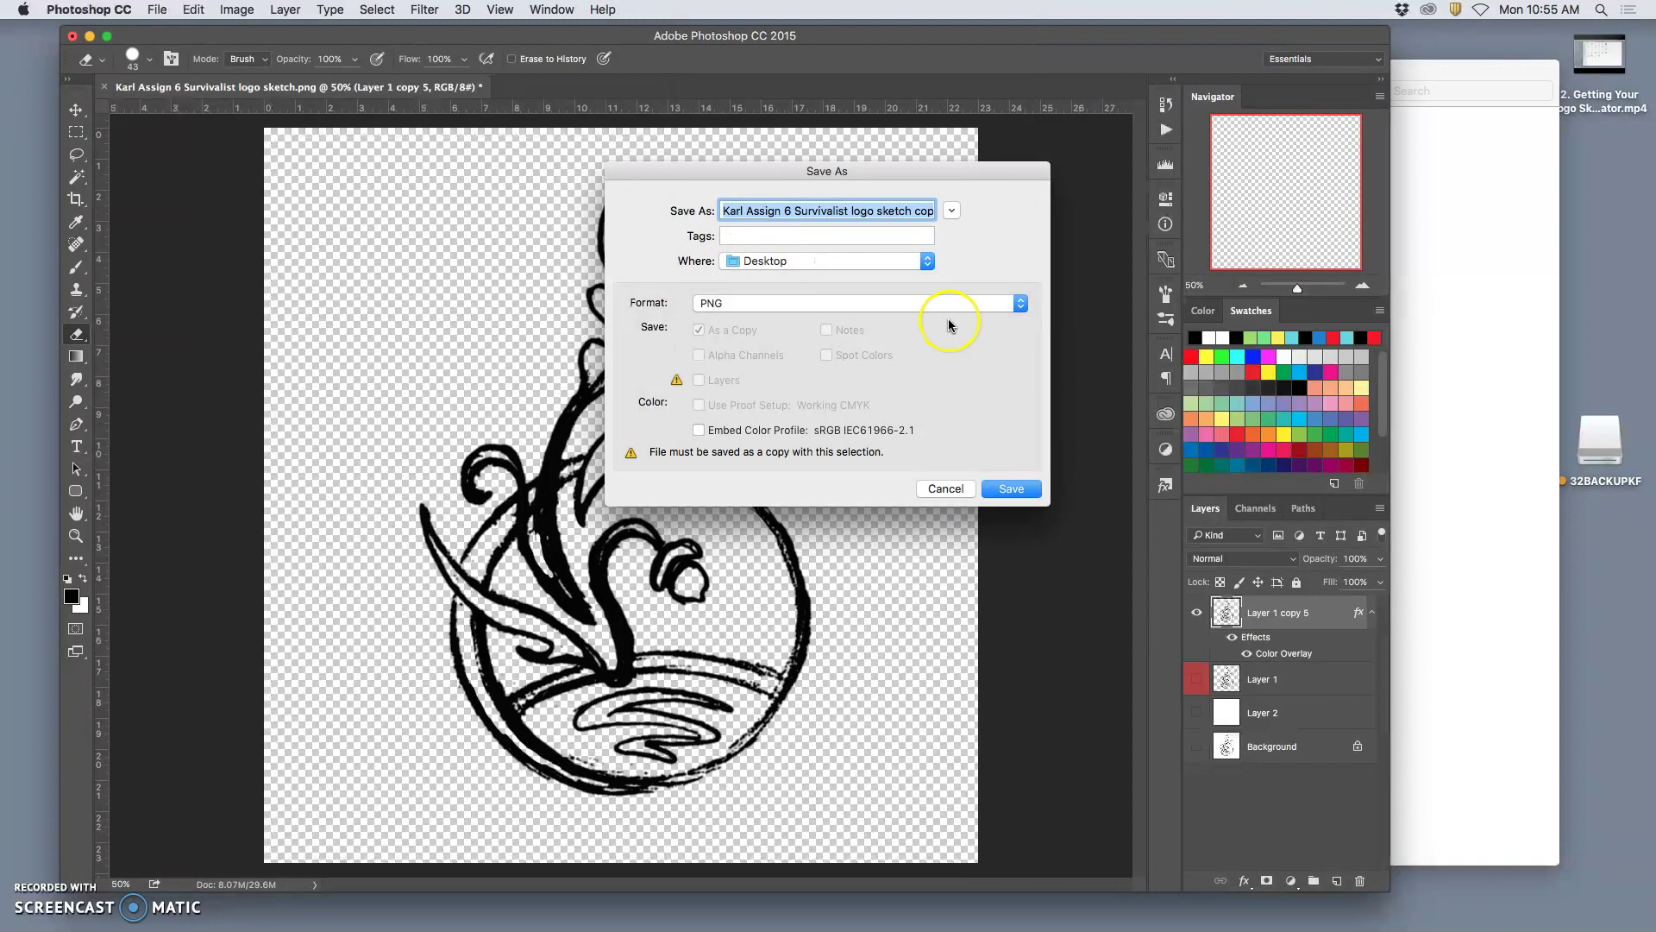
{"action": "left_click", "coordinate": [1011, 488]}
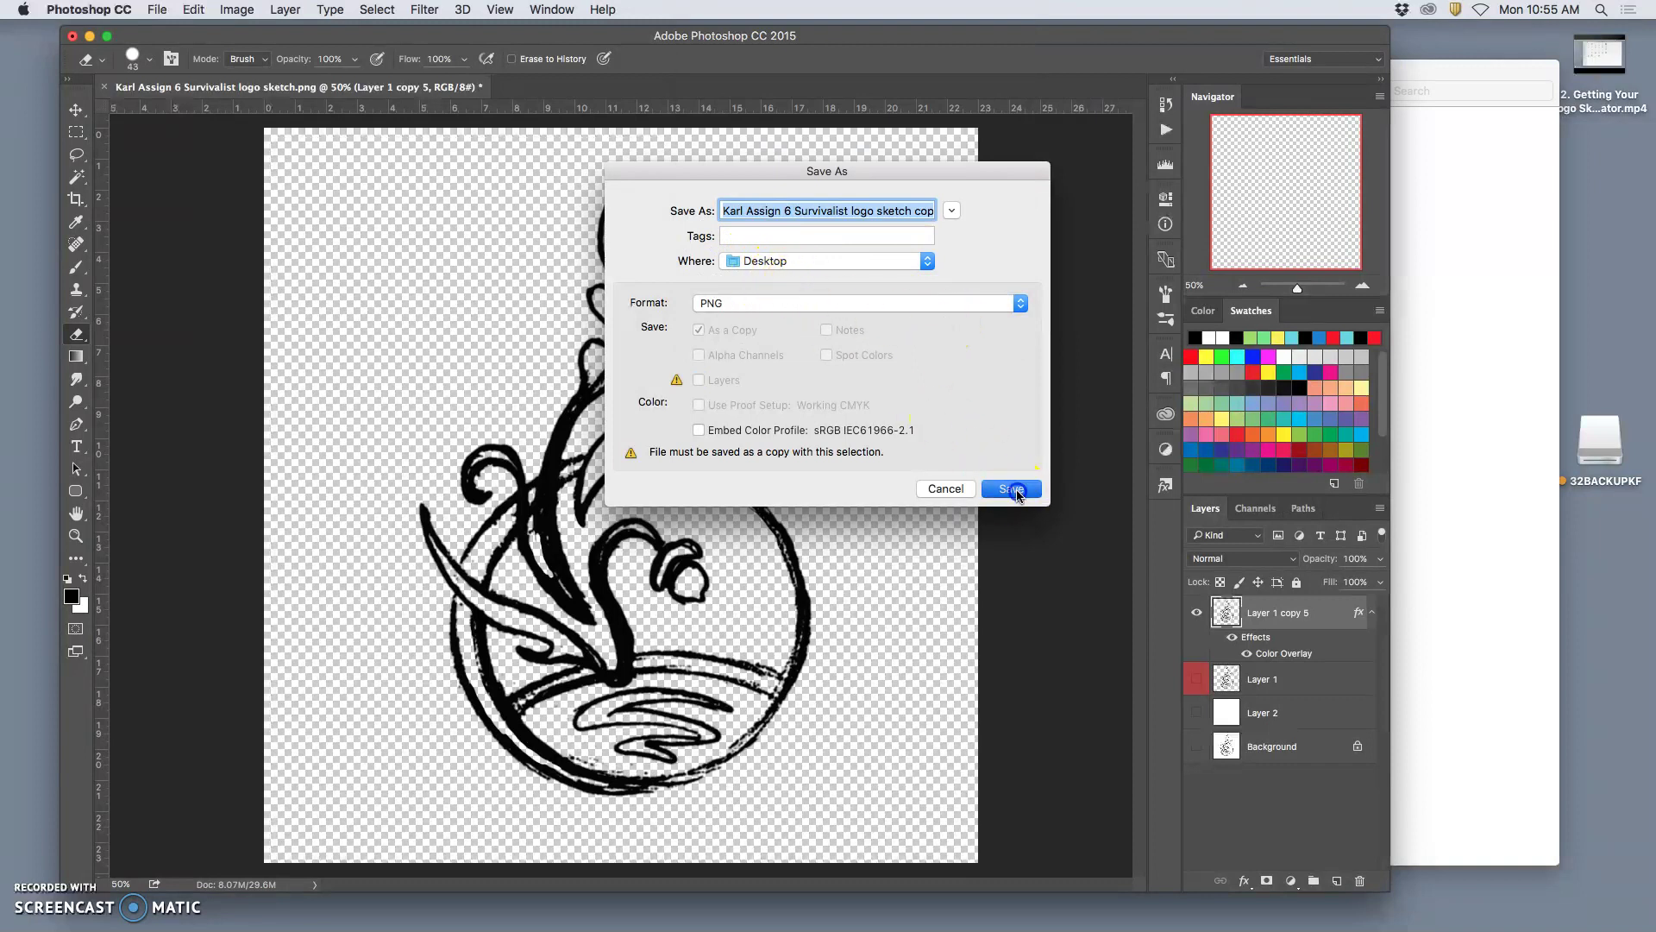
{"action": "left_click", "coordinate": [888, 311]}
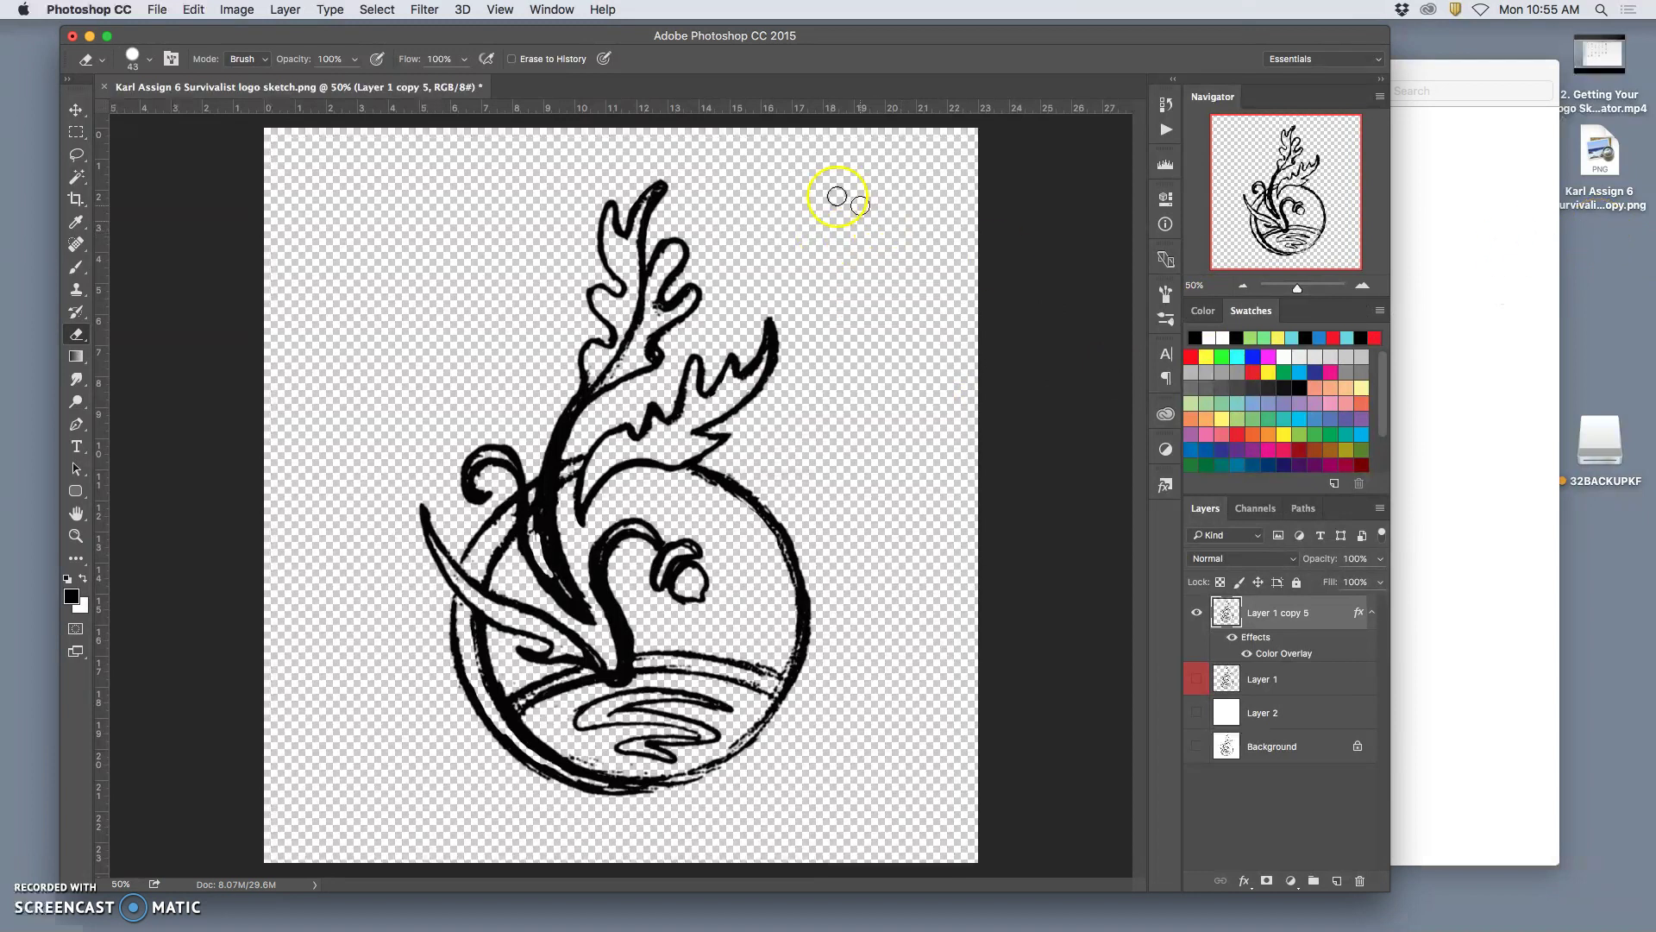
- Save the layered document in Photoshop .psd format and close it
{"action": "left_click", "coordinate": [157, 9]}
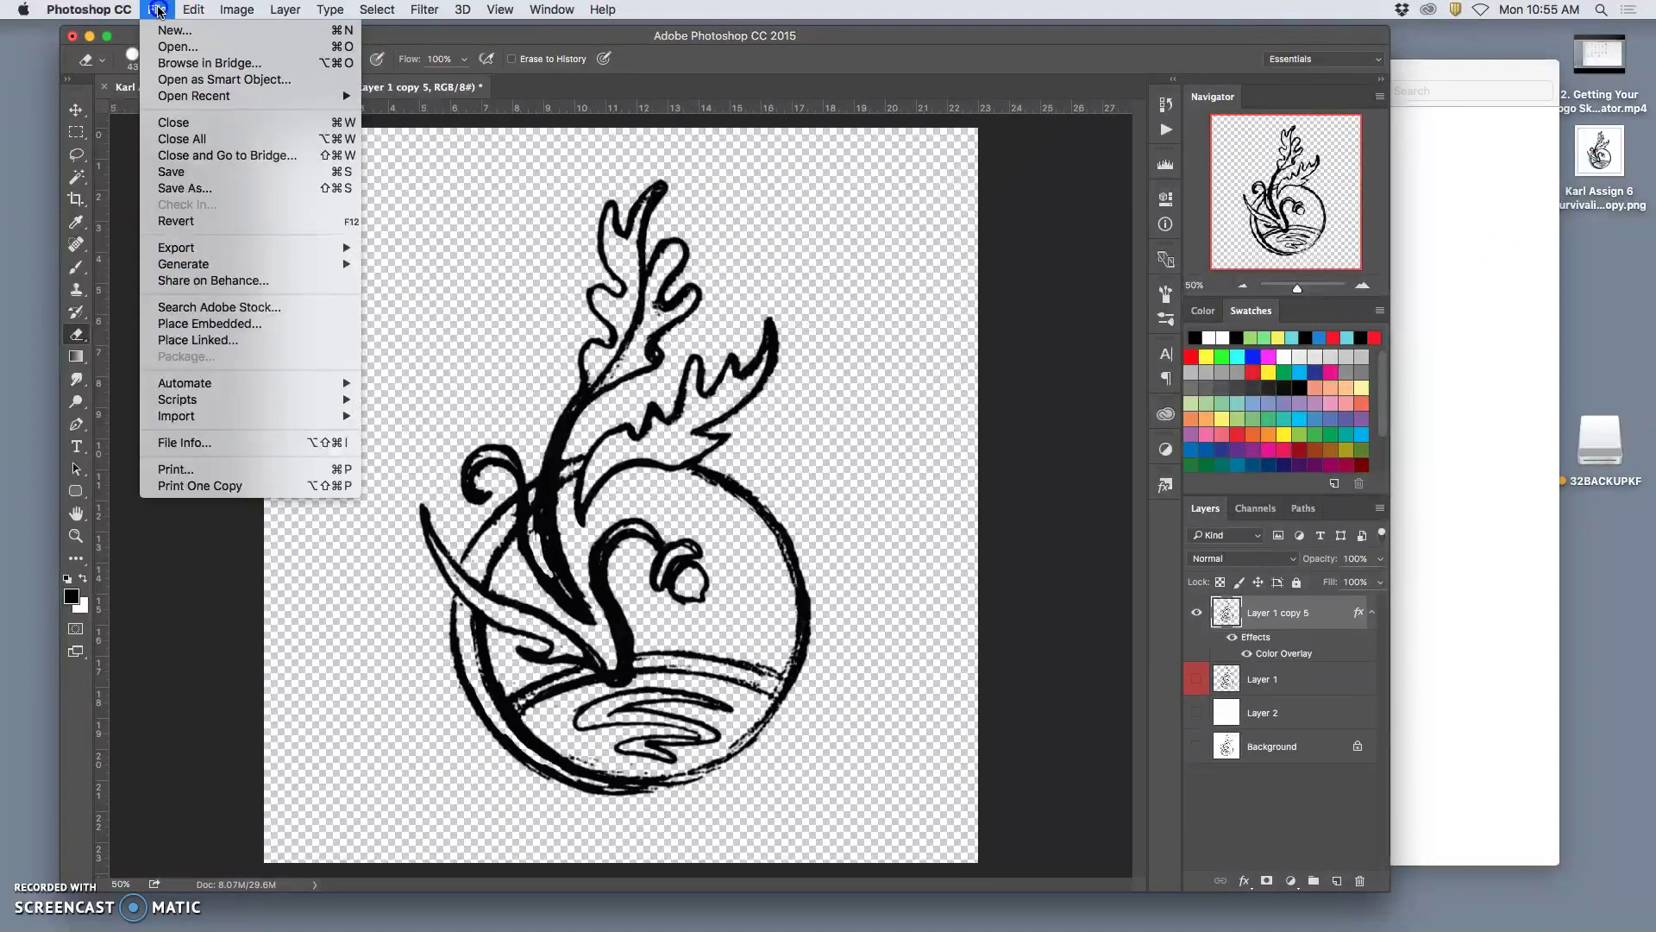
{"action": "left_click", "coordinate": [177, 171]}
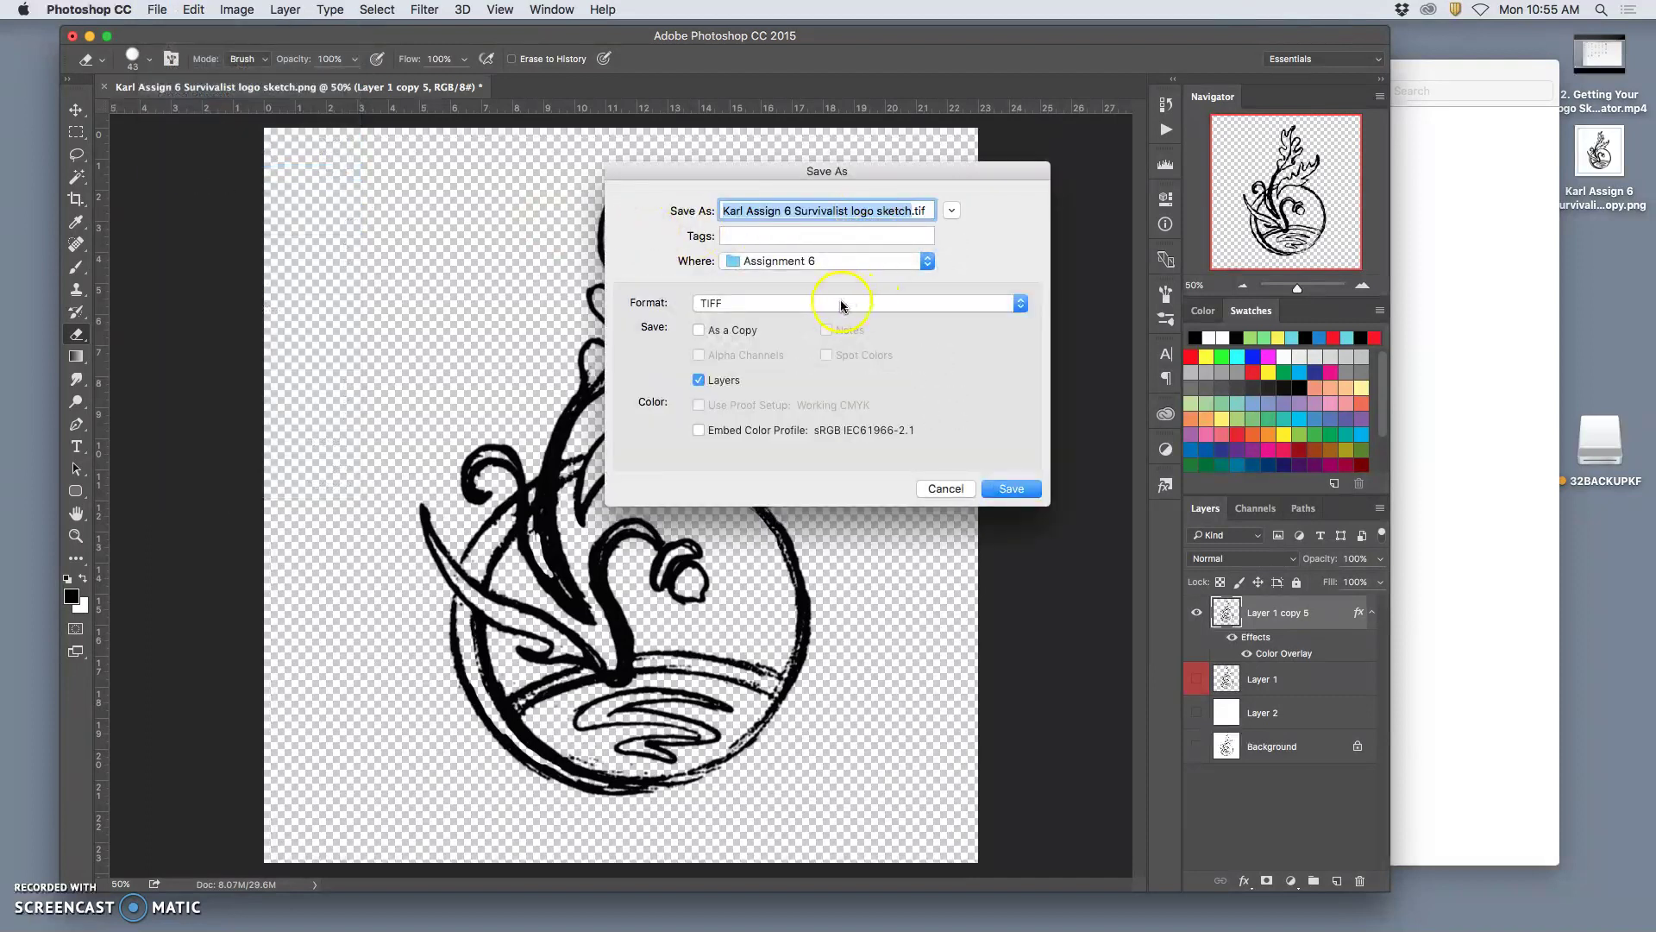
{"action": "left_click", "coordinate": [841, 304]}
{"action": "left_click", "coordinate": [750, 18]}
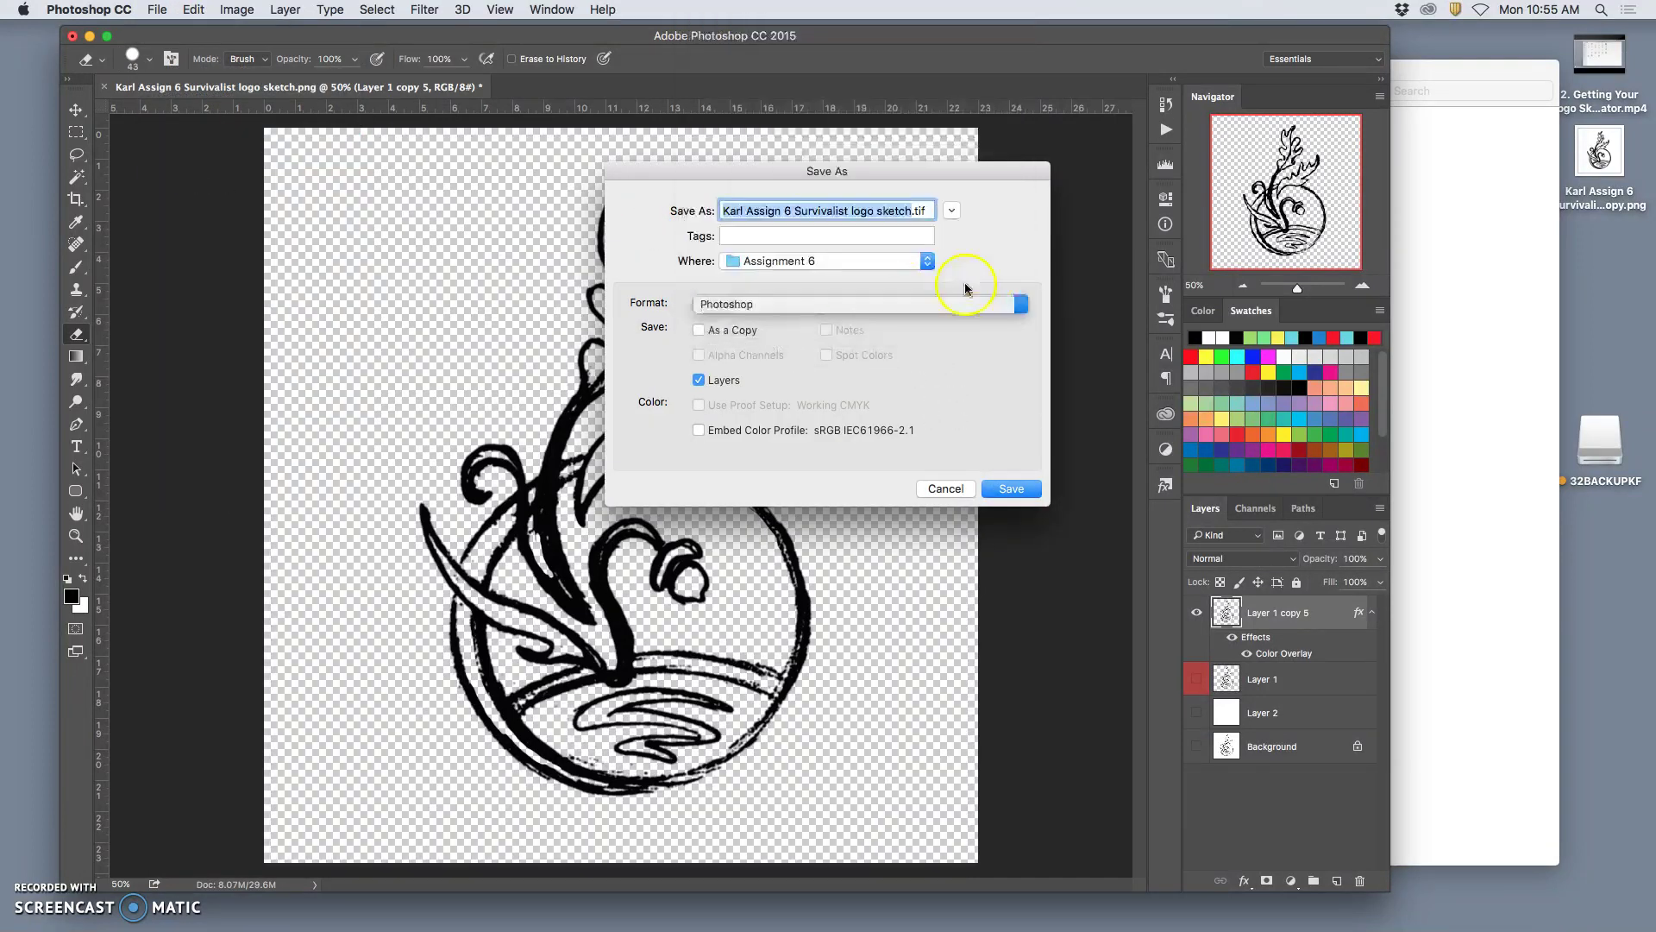
{"action": "left_click", "coordinate": [1009, 489]}
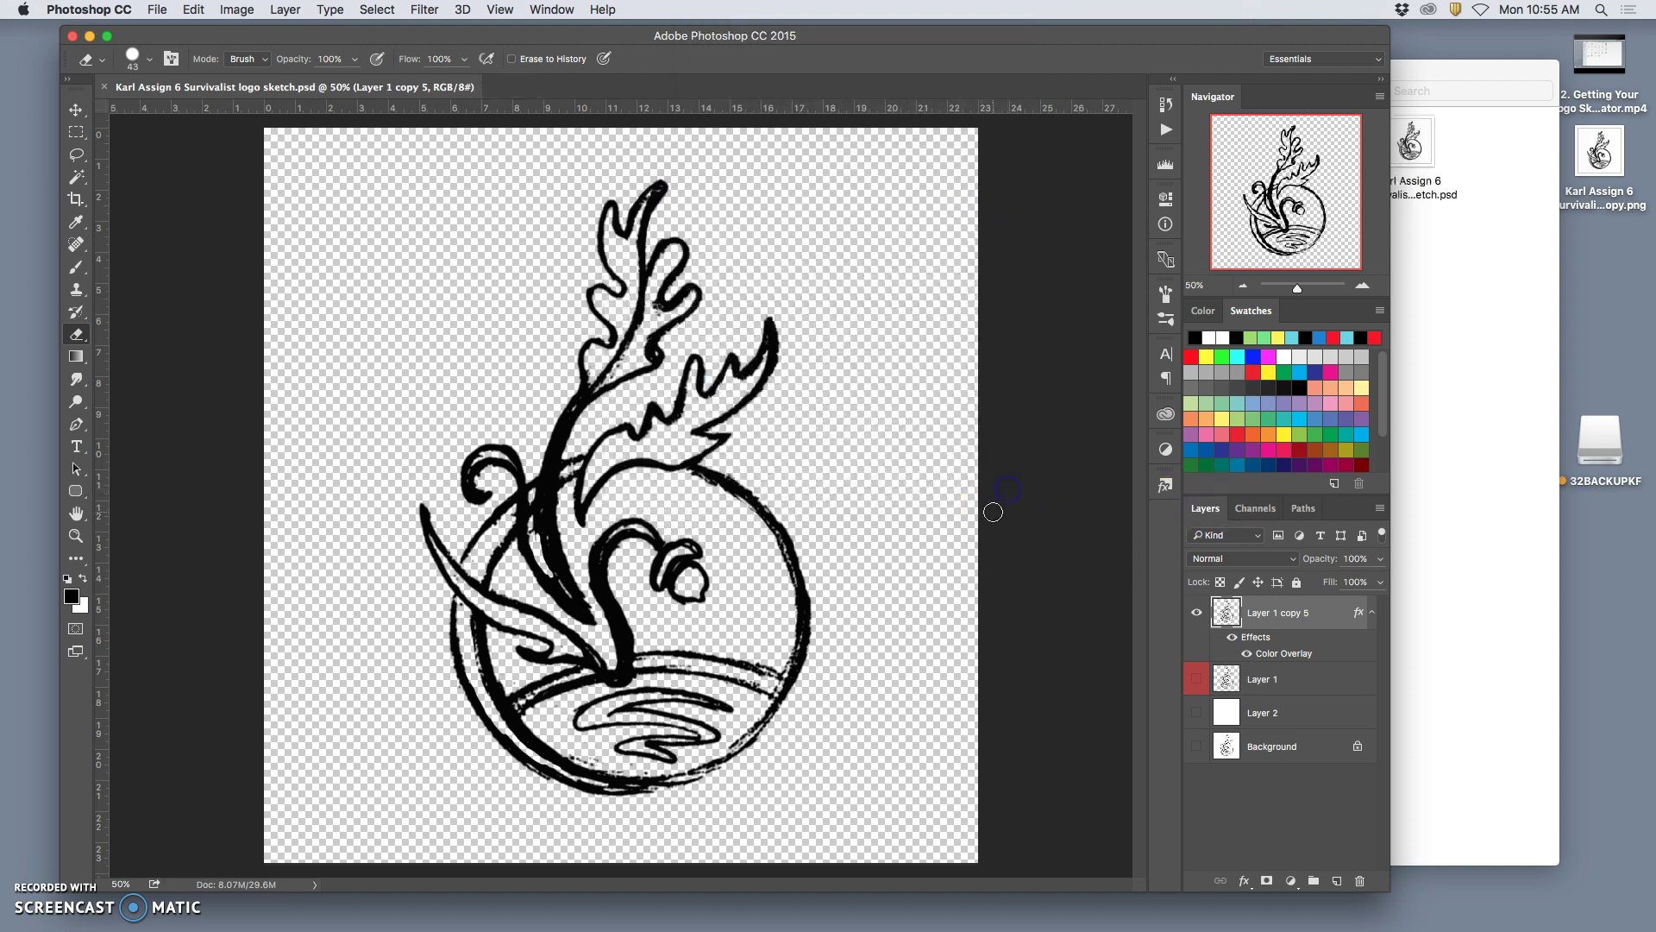
{"action": "left_click", "coordinate": [104, 88]}
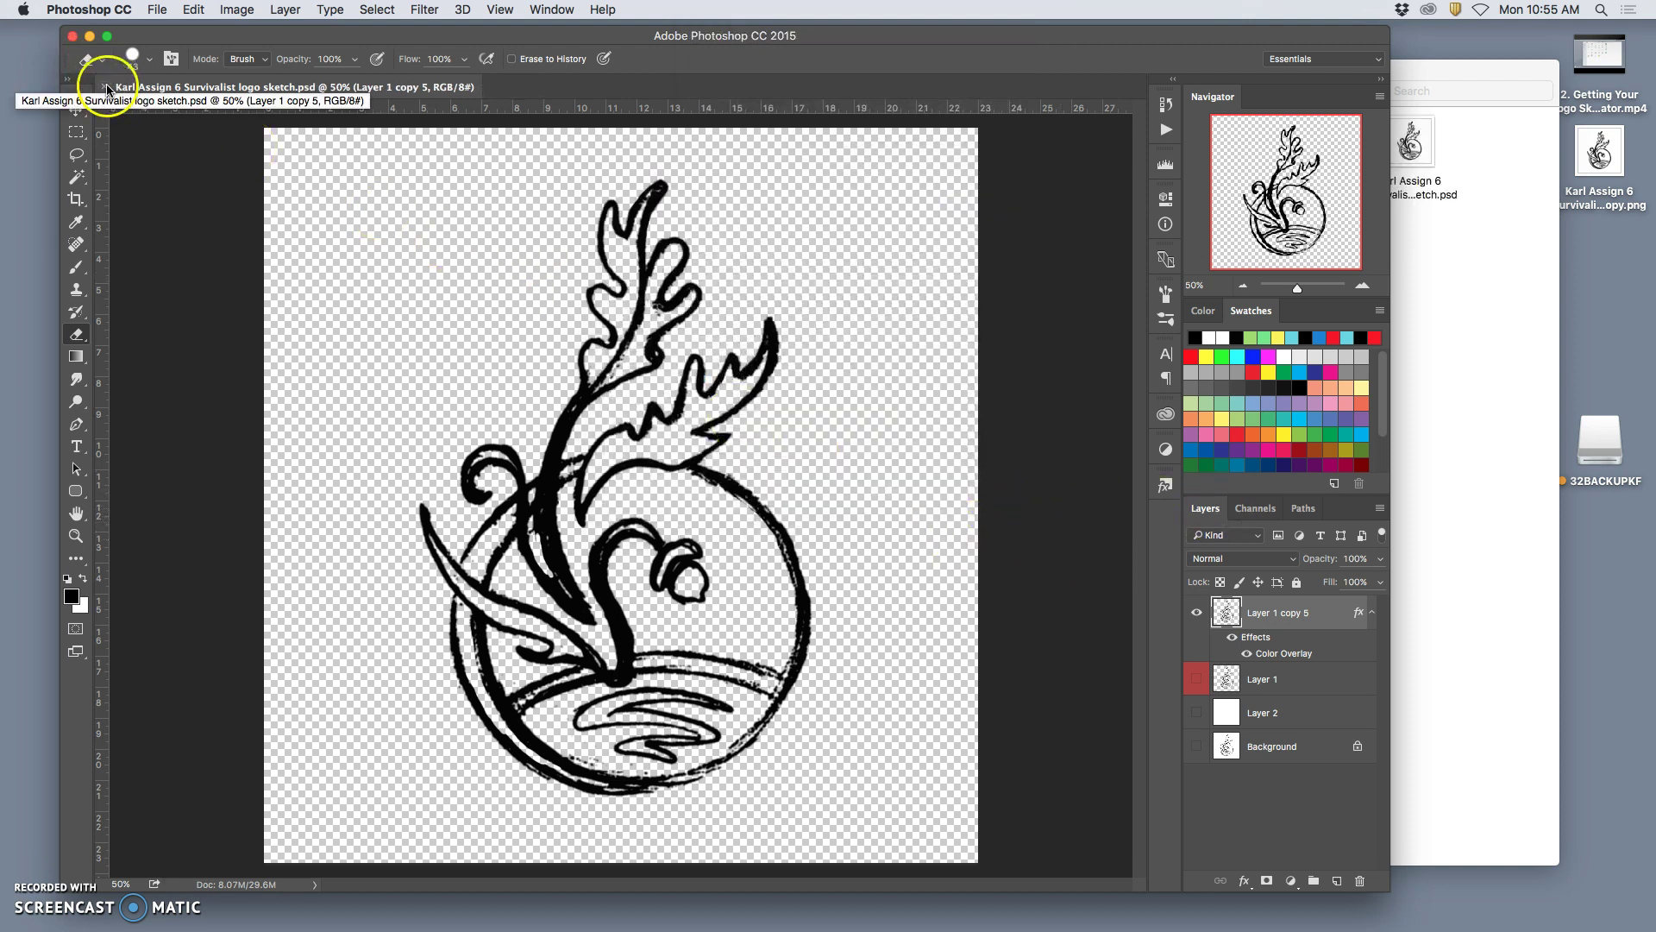
- Quit Photoshop, tidy the desktop, and preview the PNG copy of the logo
{"action": "left_click", "coordinate": [73, 36]}
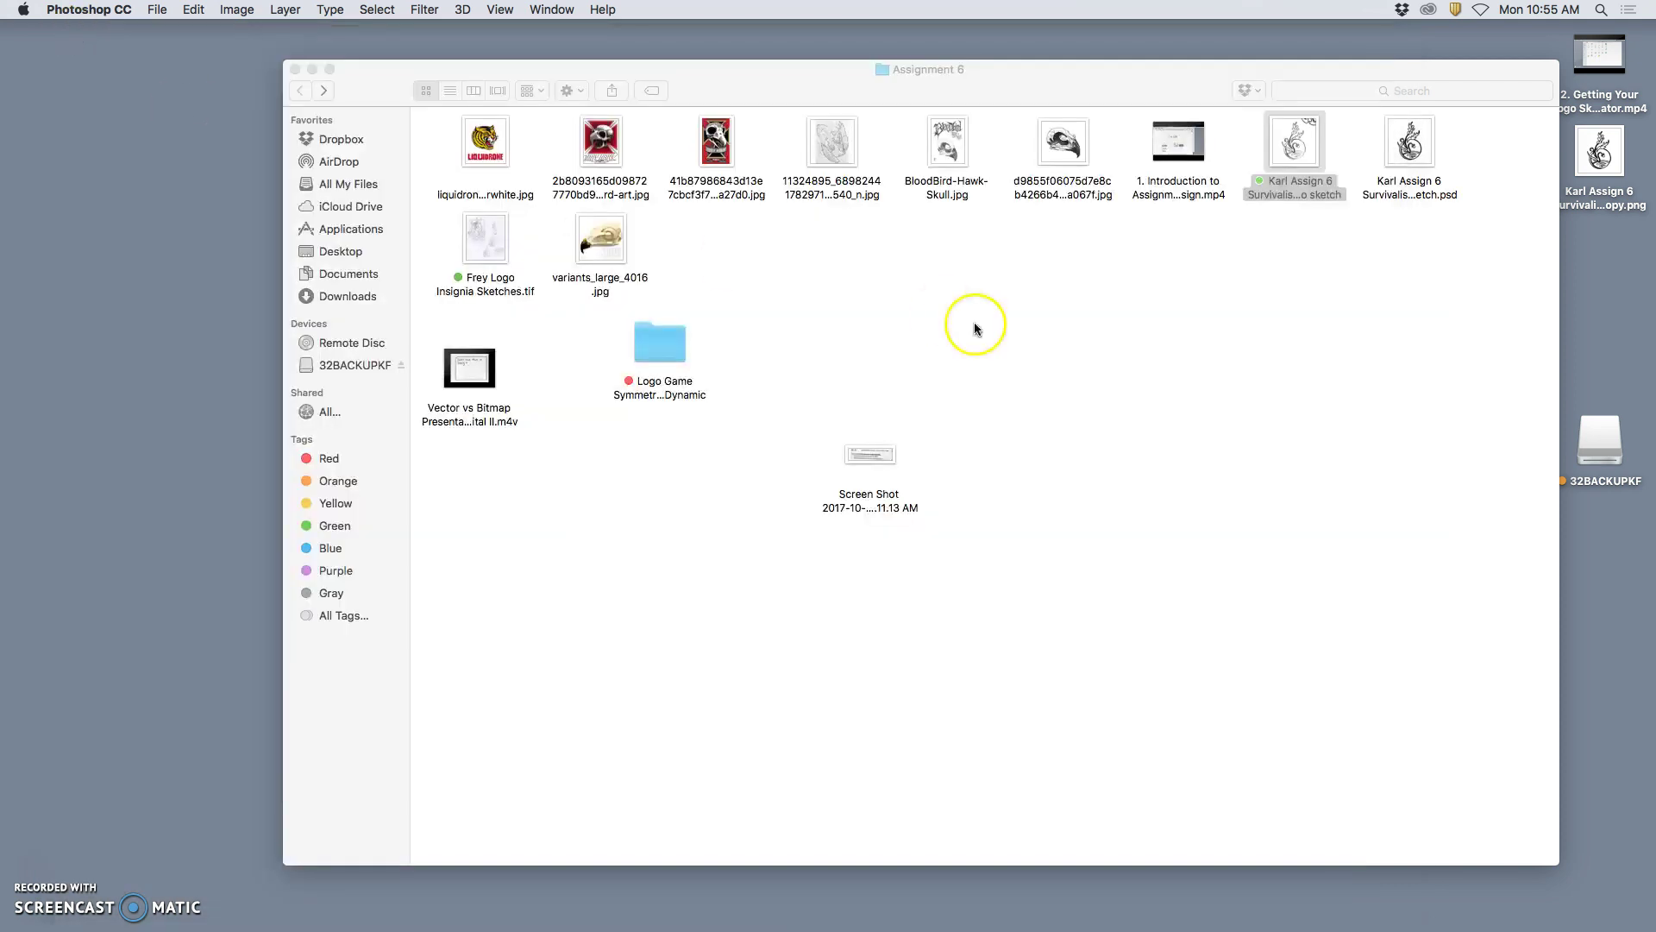
{"action": "left_click", "coordinate": [1441, 288]}
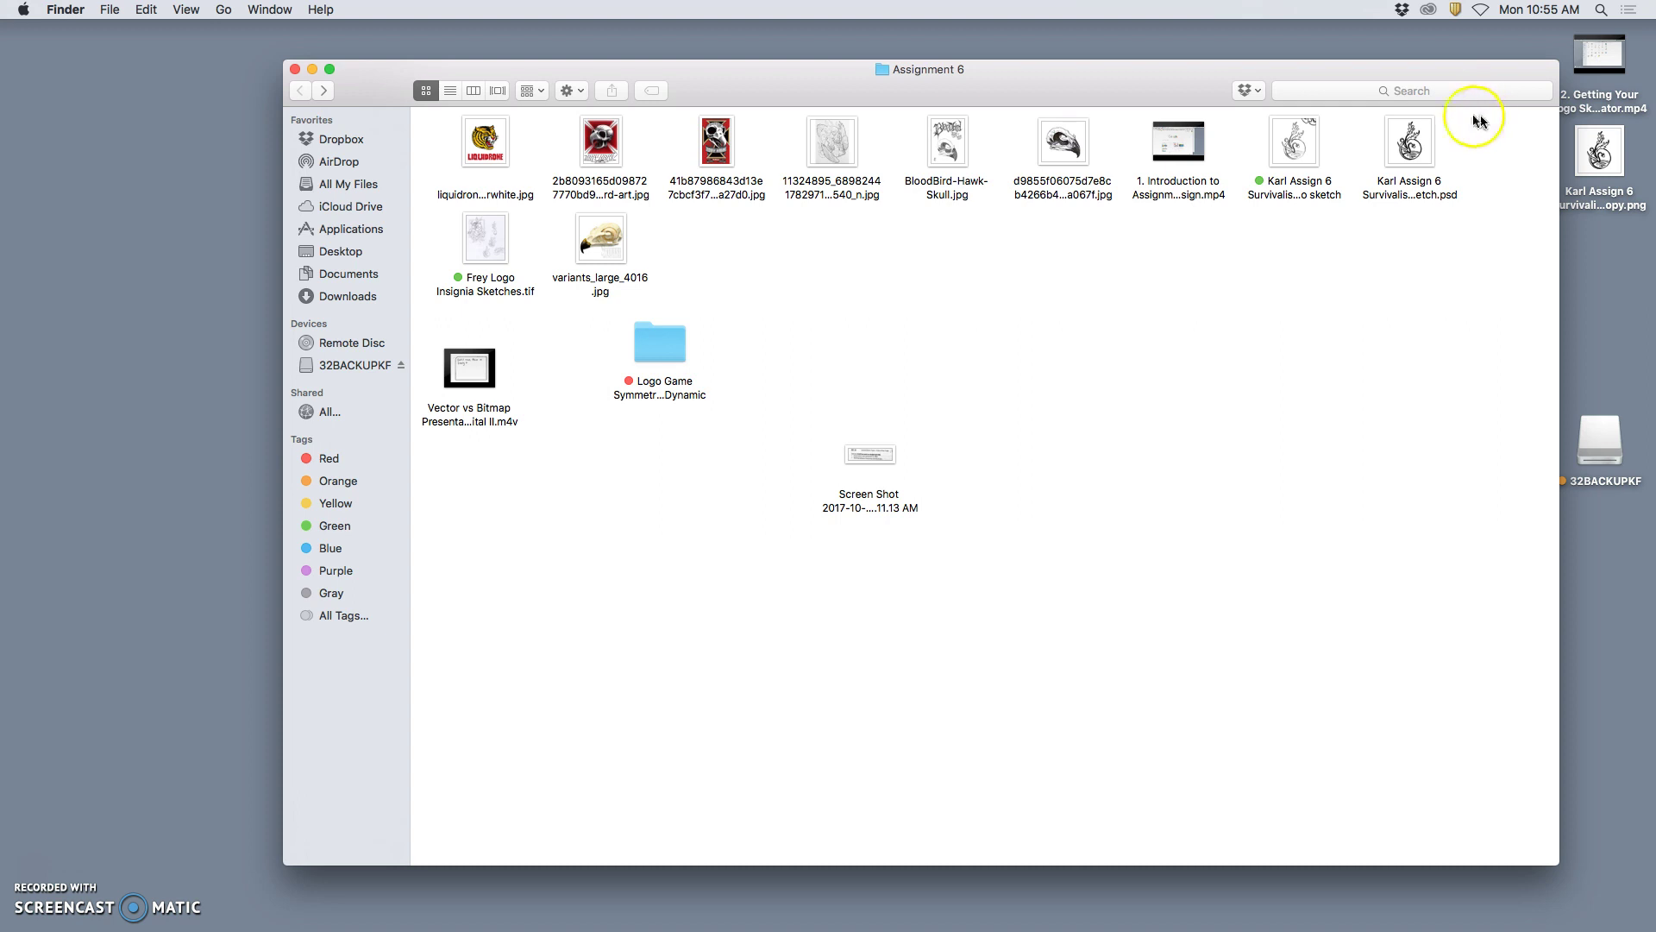
{"action": "left_click", "coordinate": [319, 69]}
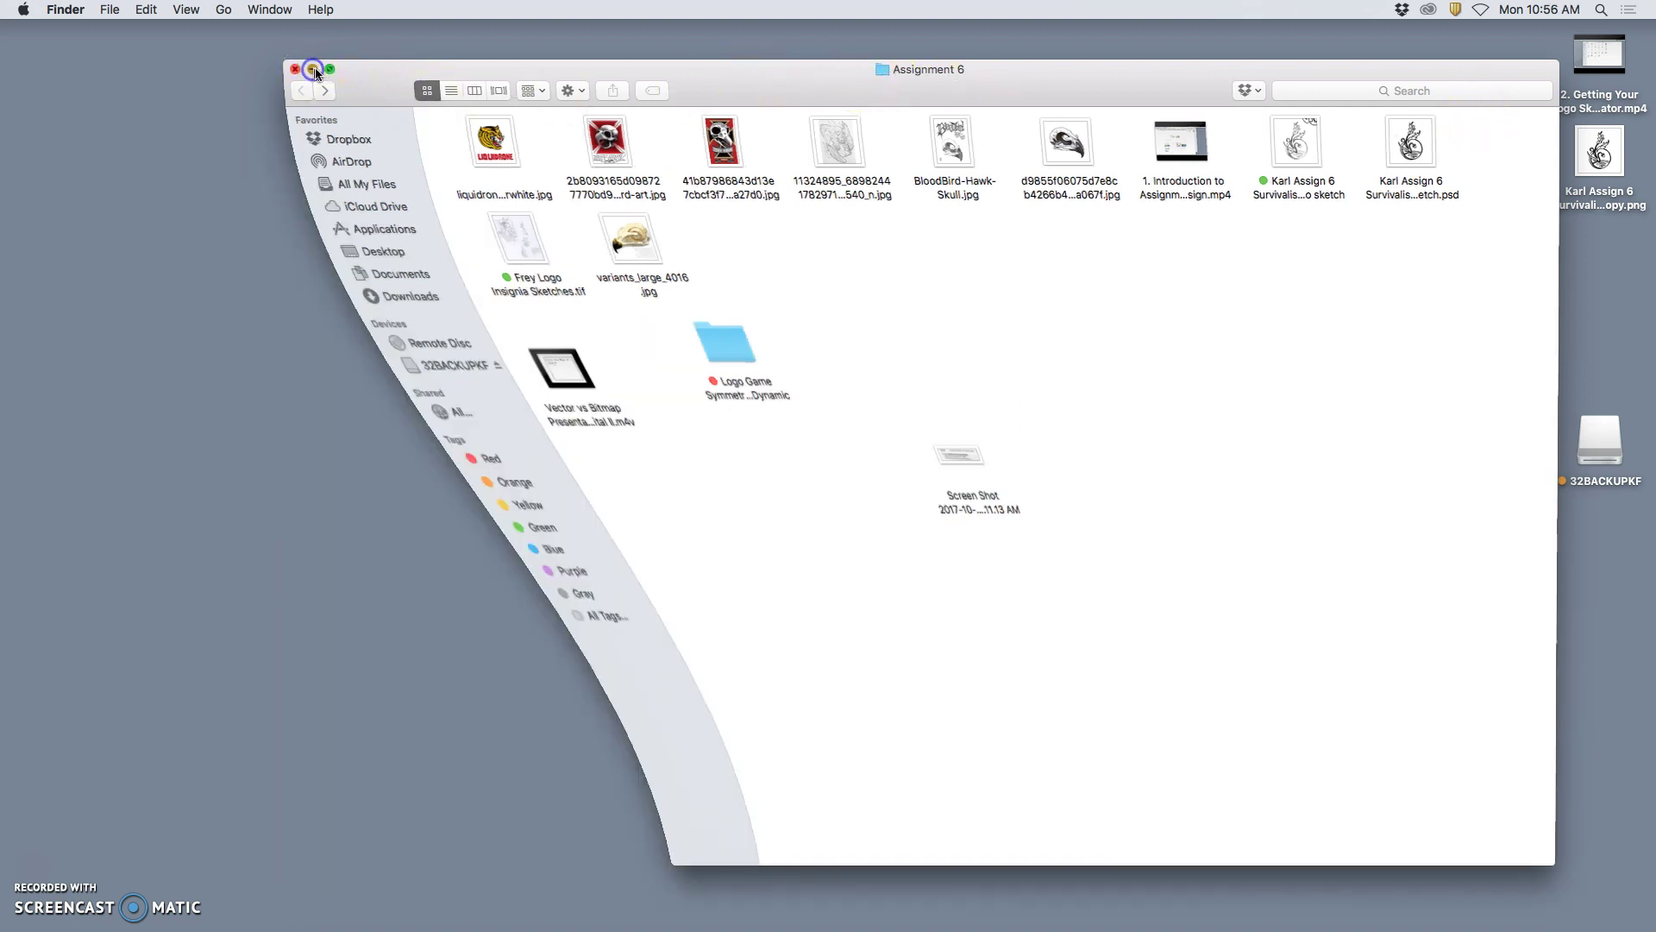
{"action": "left_click_drag", "start_coordinate": [1600, 153], "coordinate": [1331, 185]}
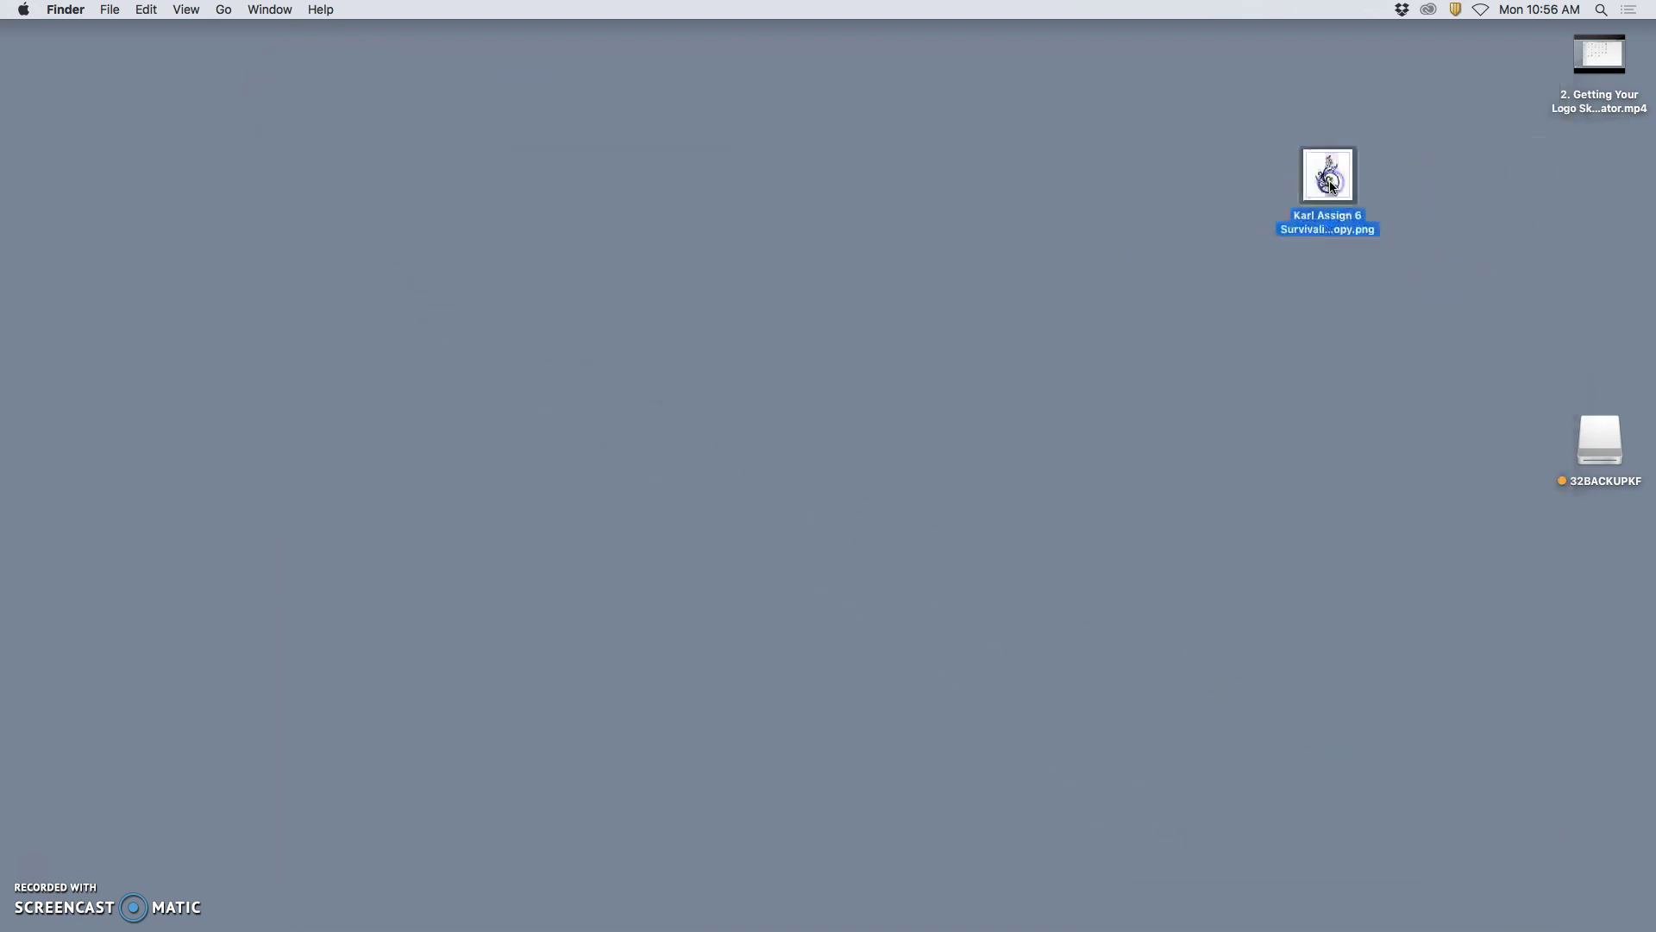
{"action": "double_click", "coordinate": [1330, 181]}
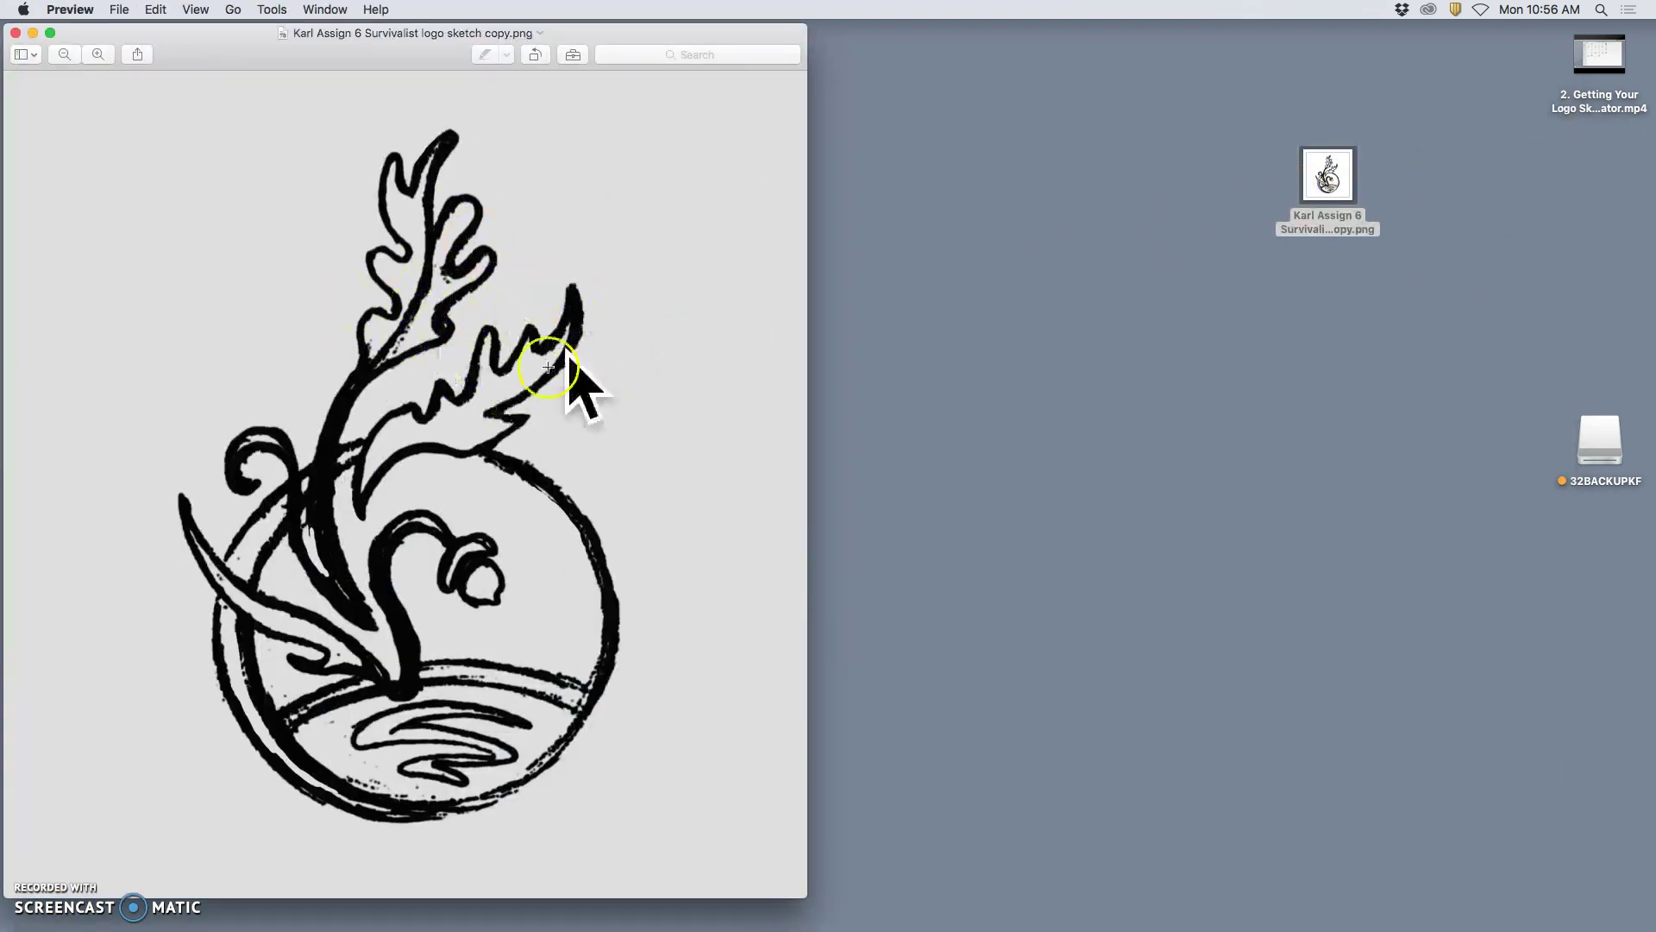
{"action": "left_click", "coordinate": [17, 33]}
- Open the PNG copy with Adobe Illustrator CC 2015
{"action": "right_click", "coordinate": [1312, 178]}
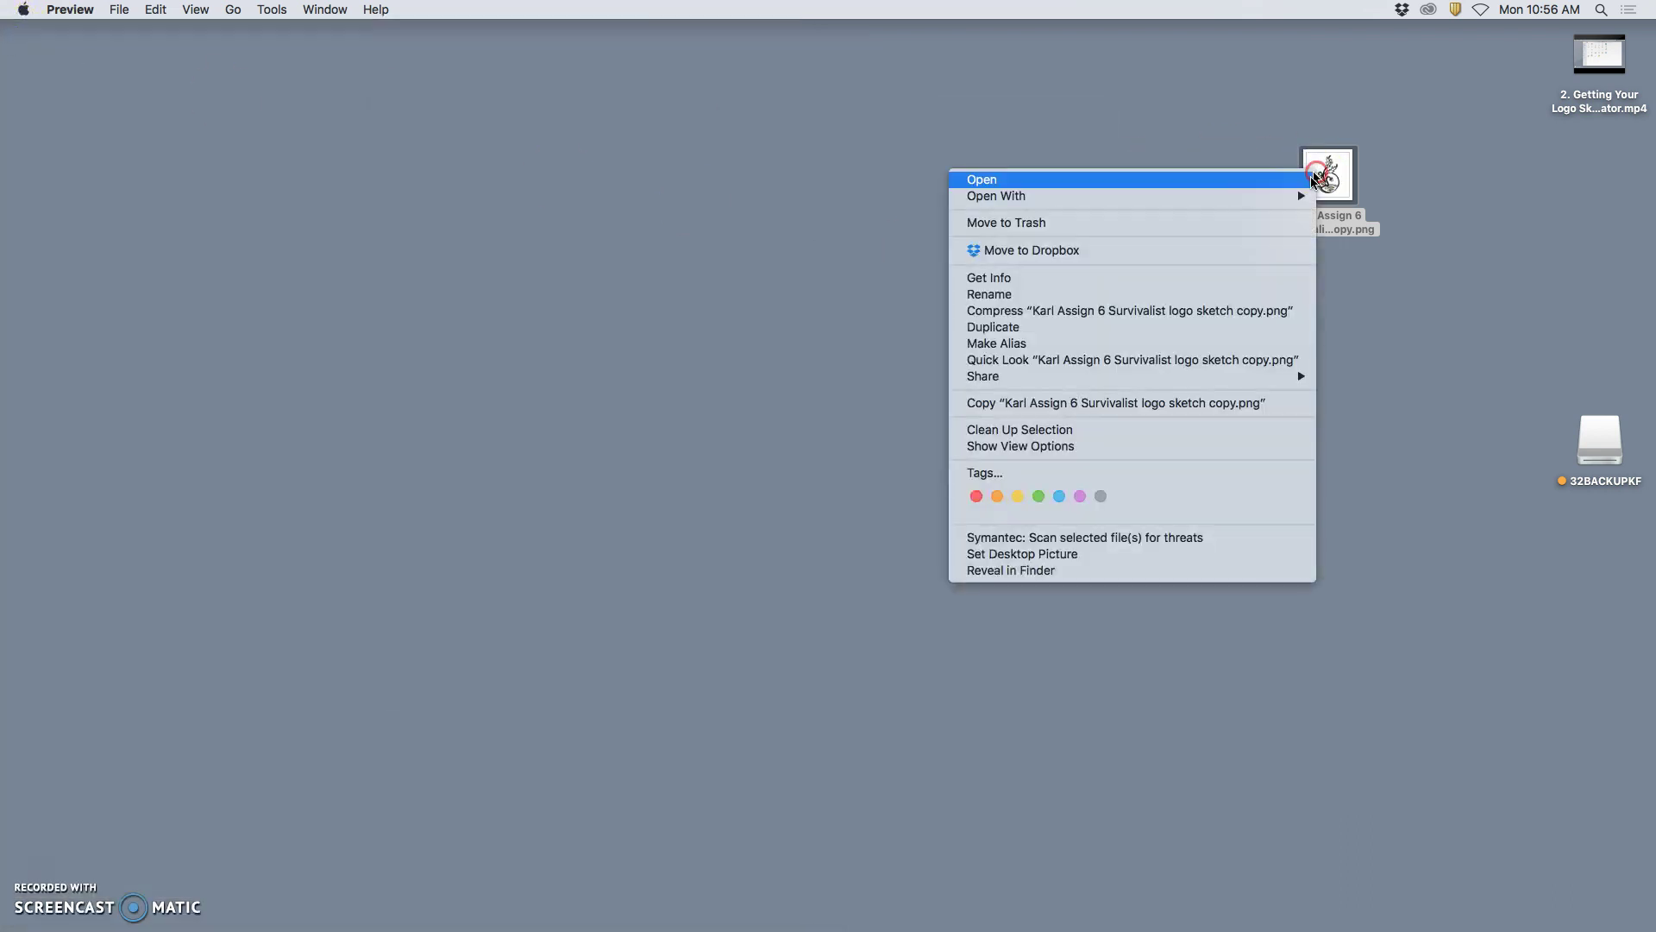
{"action": "mouse_move", "coordinate": [1220, 193]}
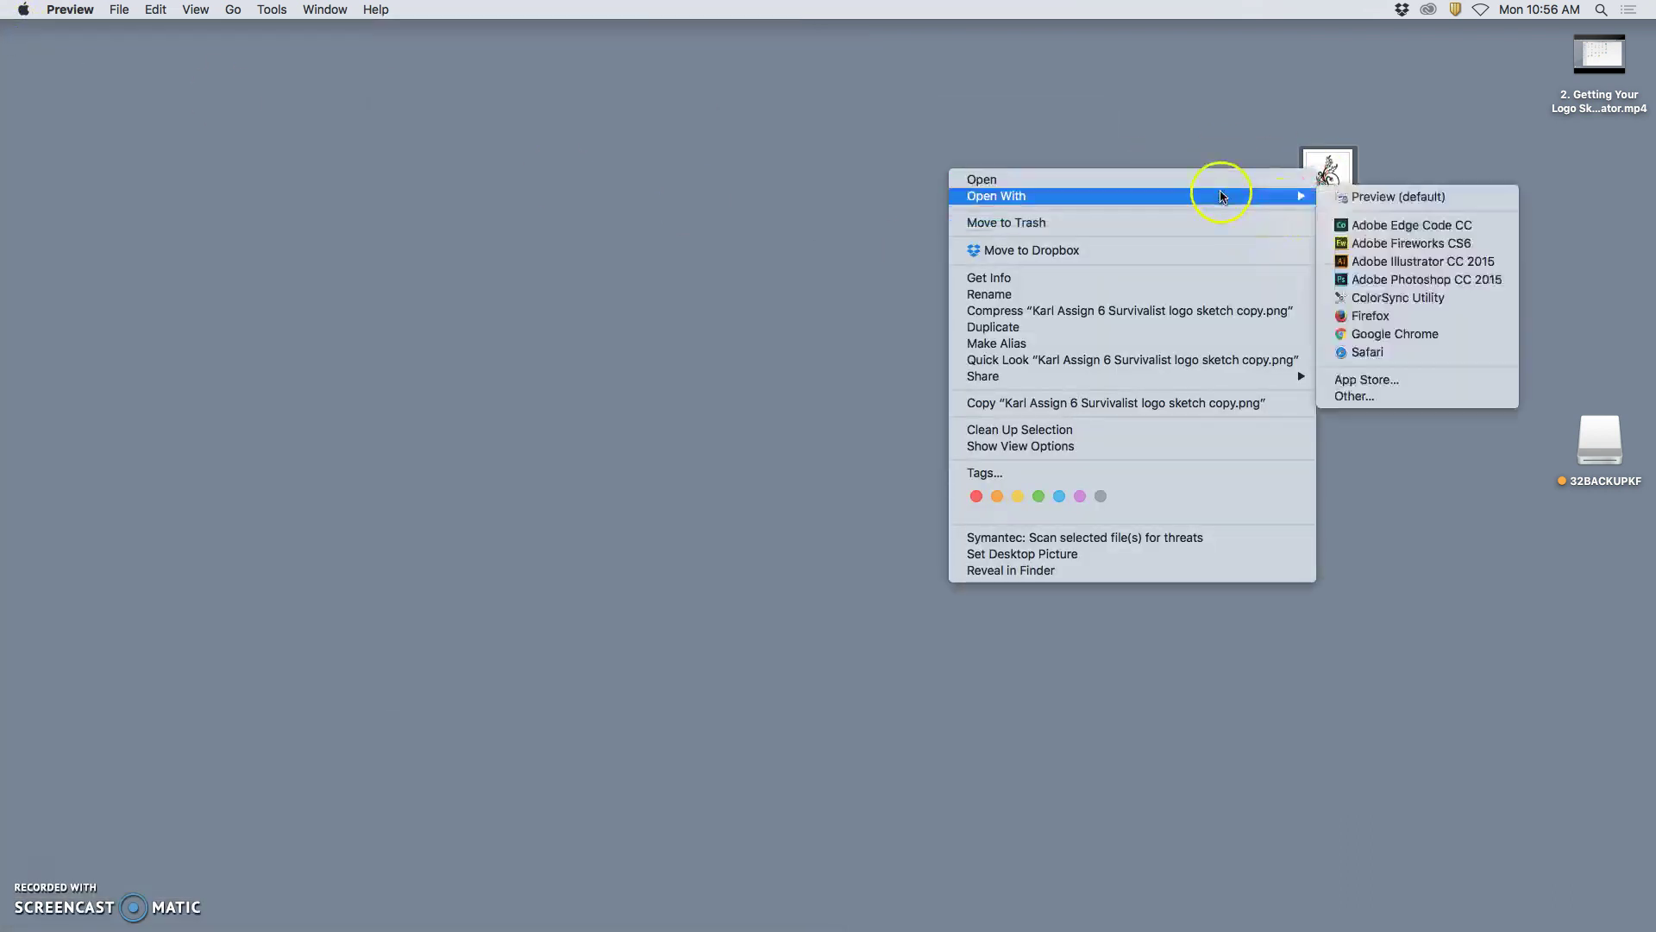
{"action": "left_click", "coordinate": [1411, 263]}
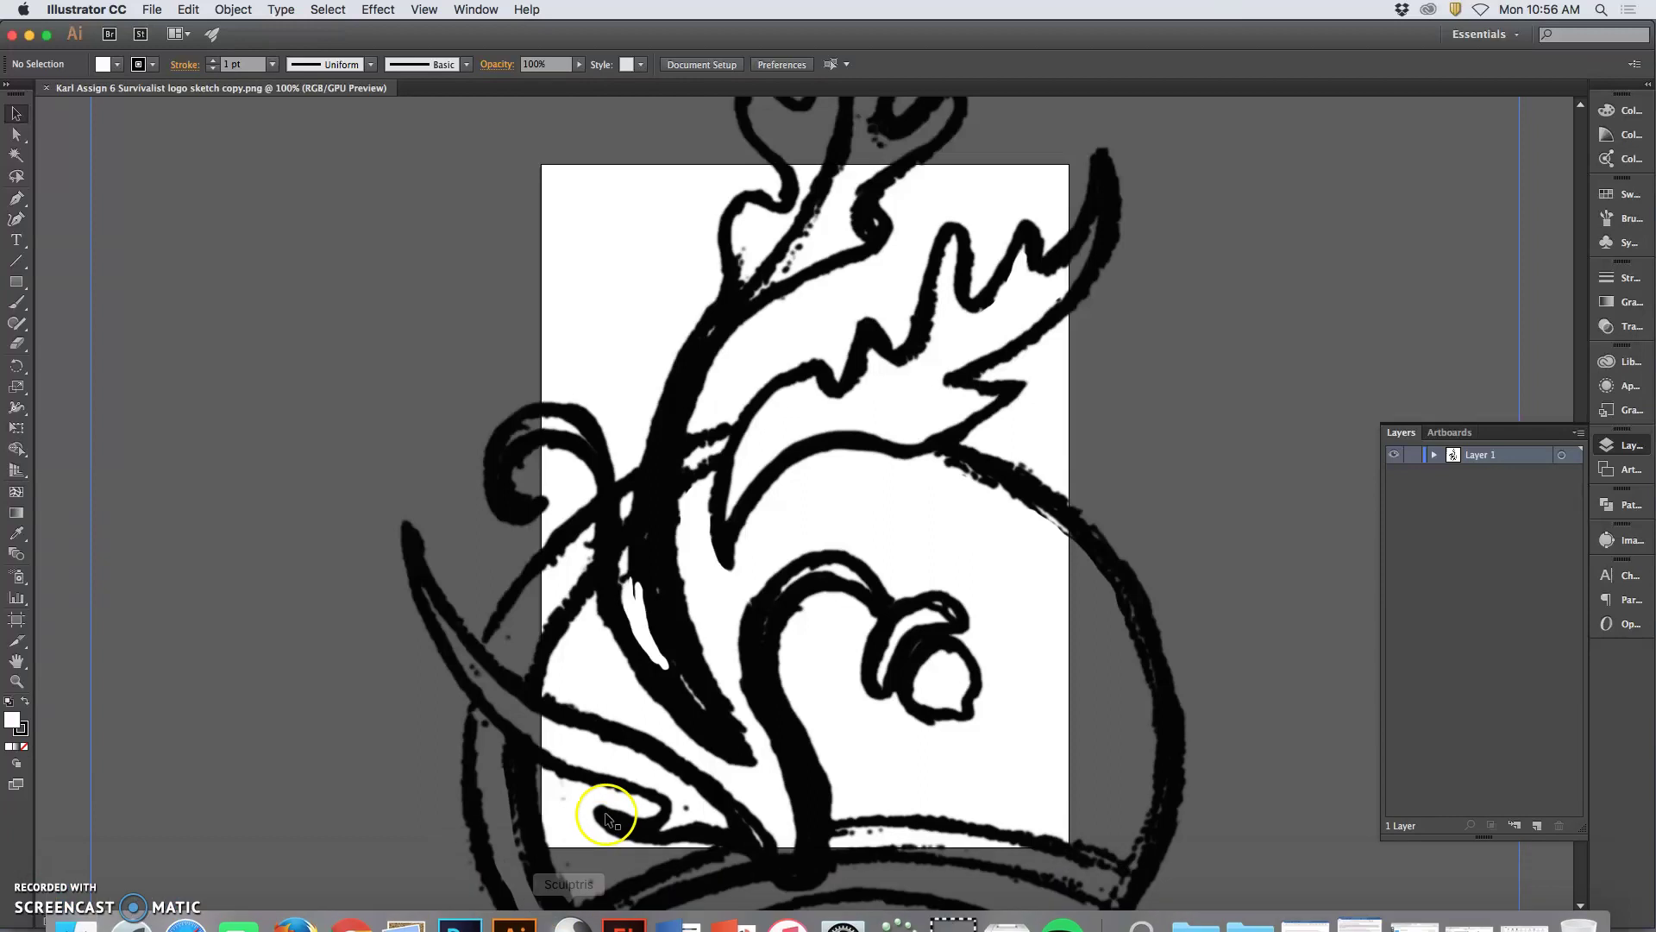
- Zoom out to 50% and select the placed logo sketch image
{"action": "key", "text": "super+minus"}
{"action": "key", "text": "super+minus"}
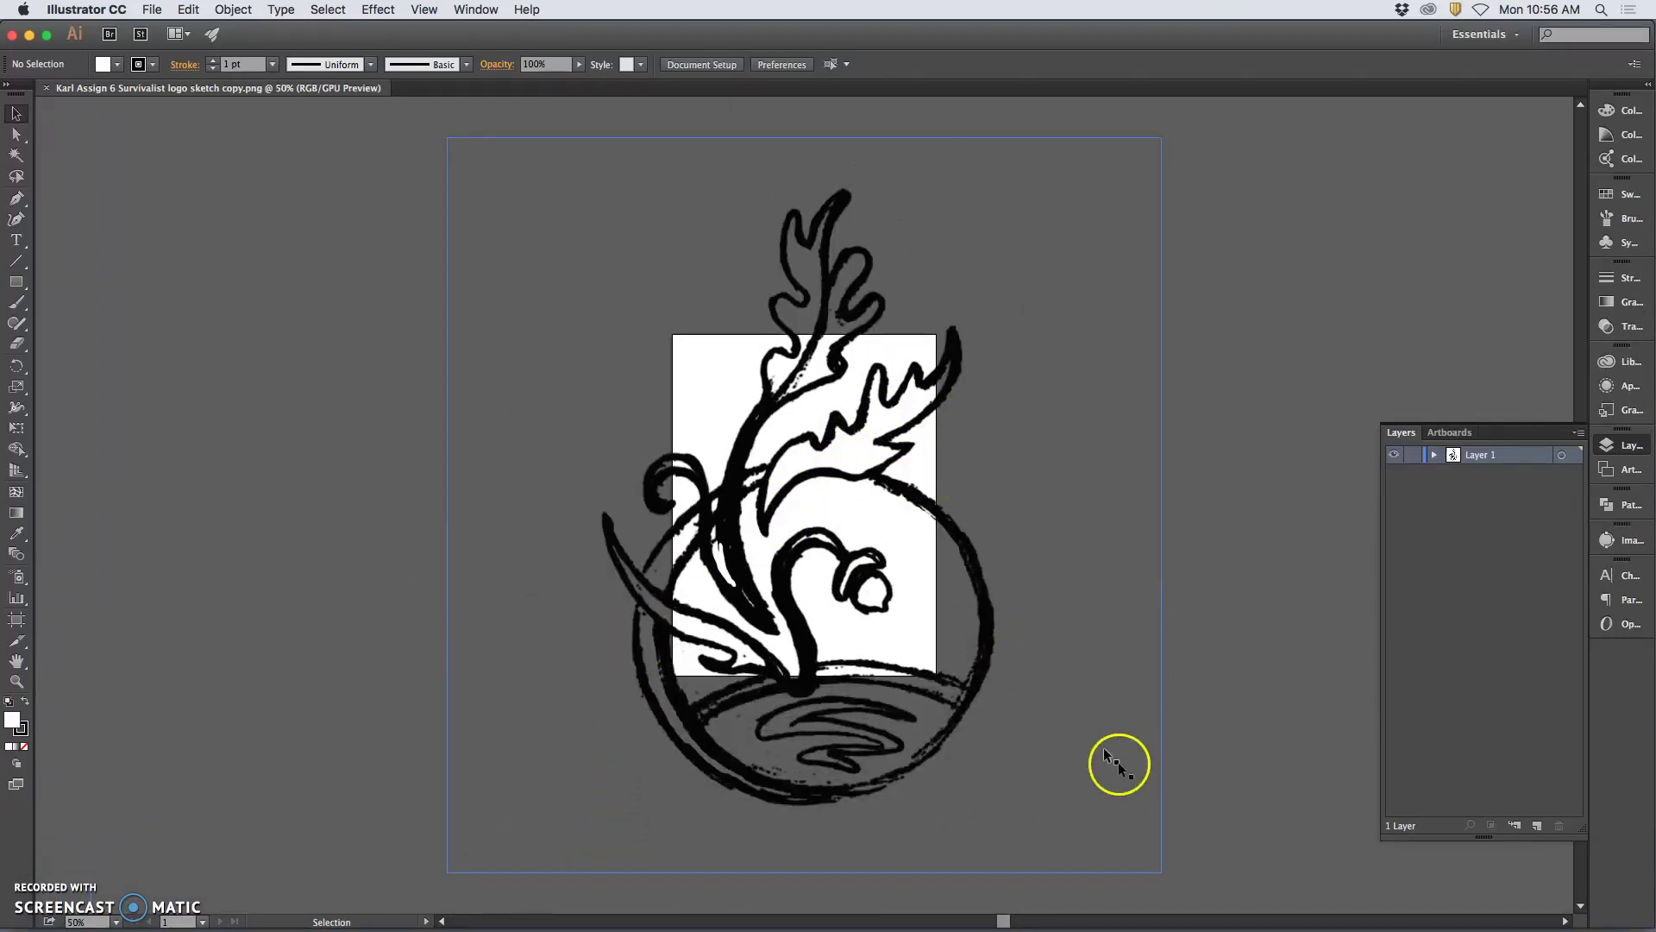
{"action": "left_click", "coordinate": [1070, 762]}
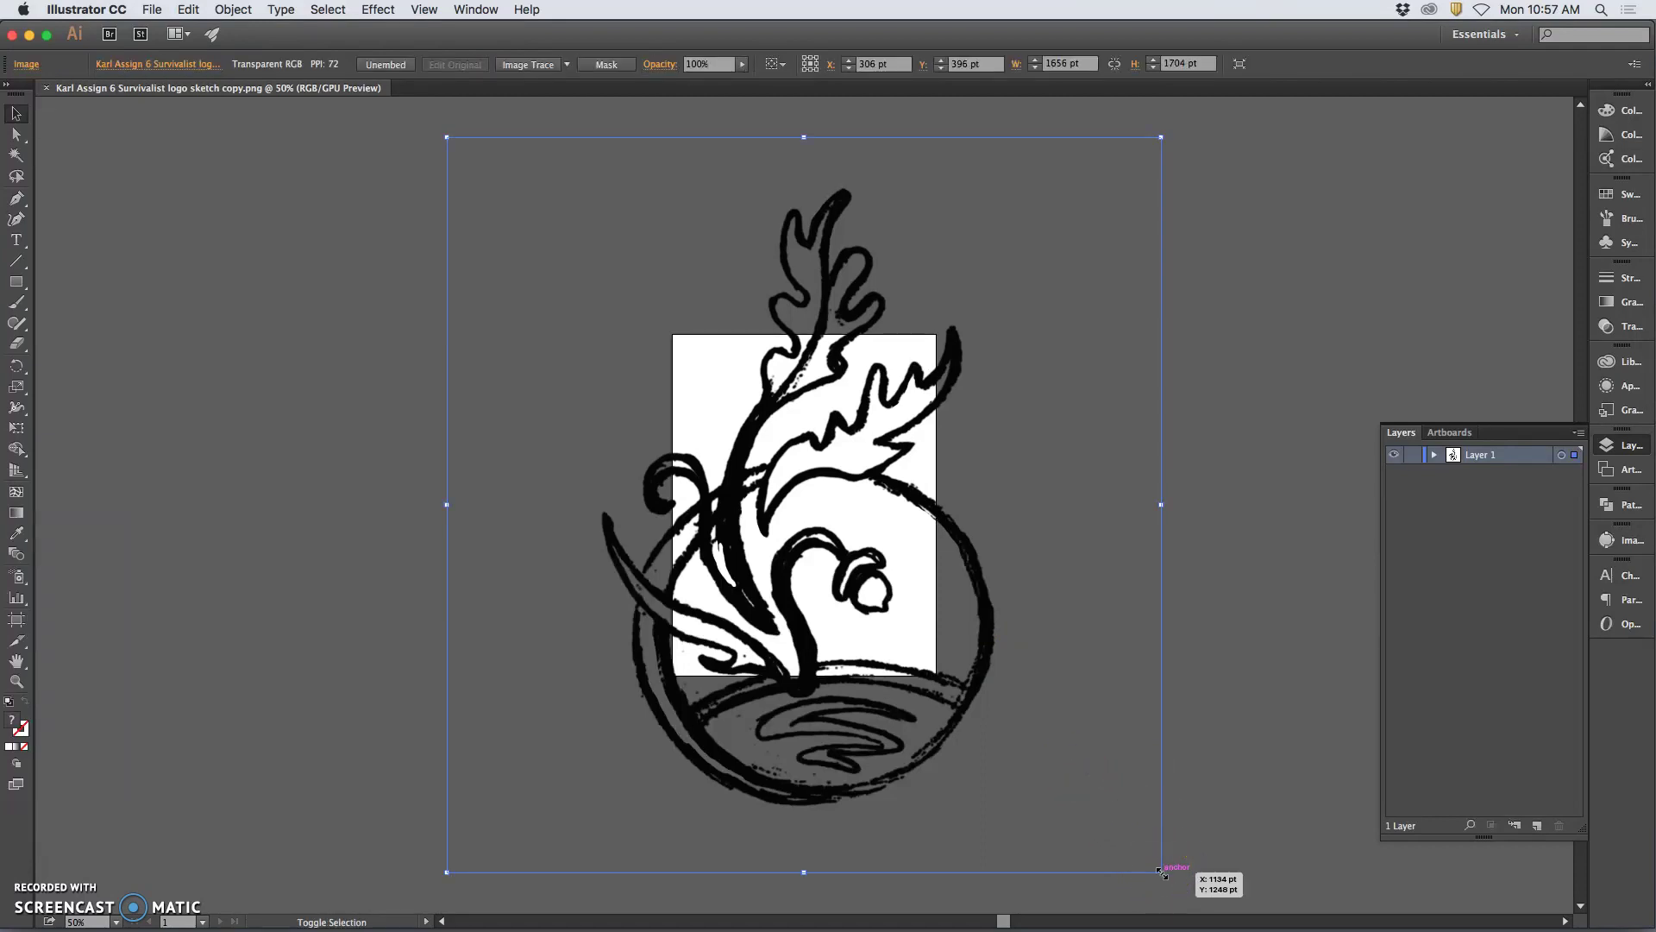
- Scale the sketch down proportionally to fit the artboard, then zoom on the leaf and back out
{"action": "left_click_drag", "start_coordinate": [1161, 872], "coordinate": [936, 670]}
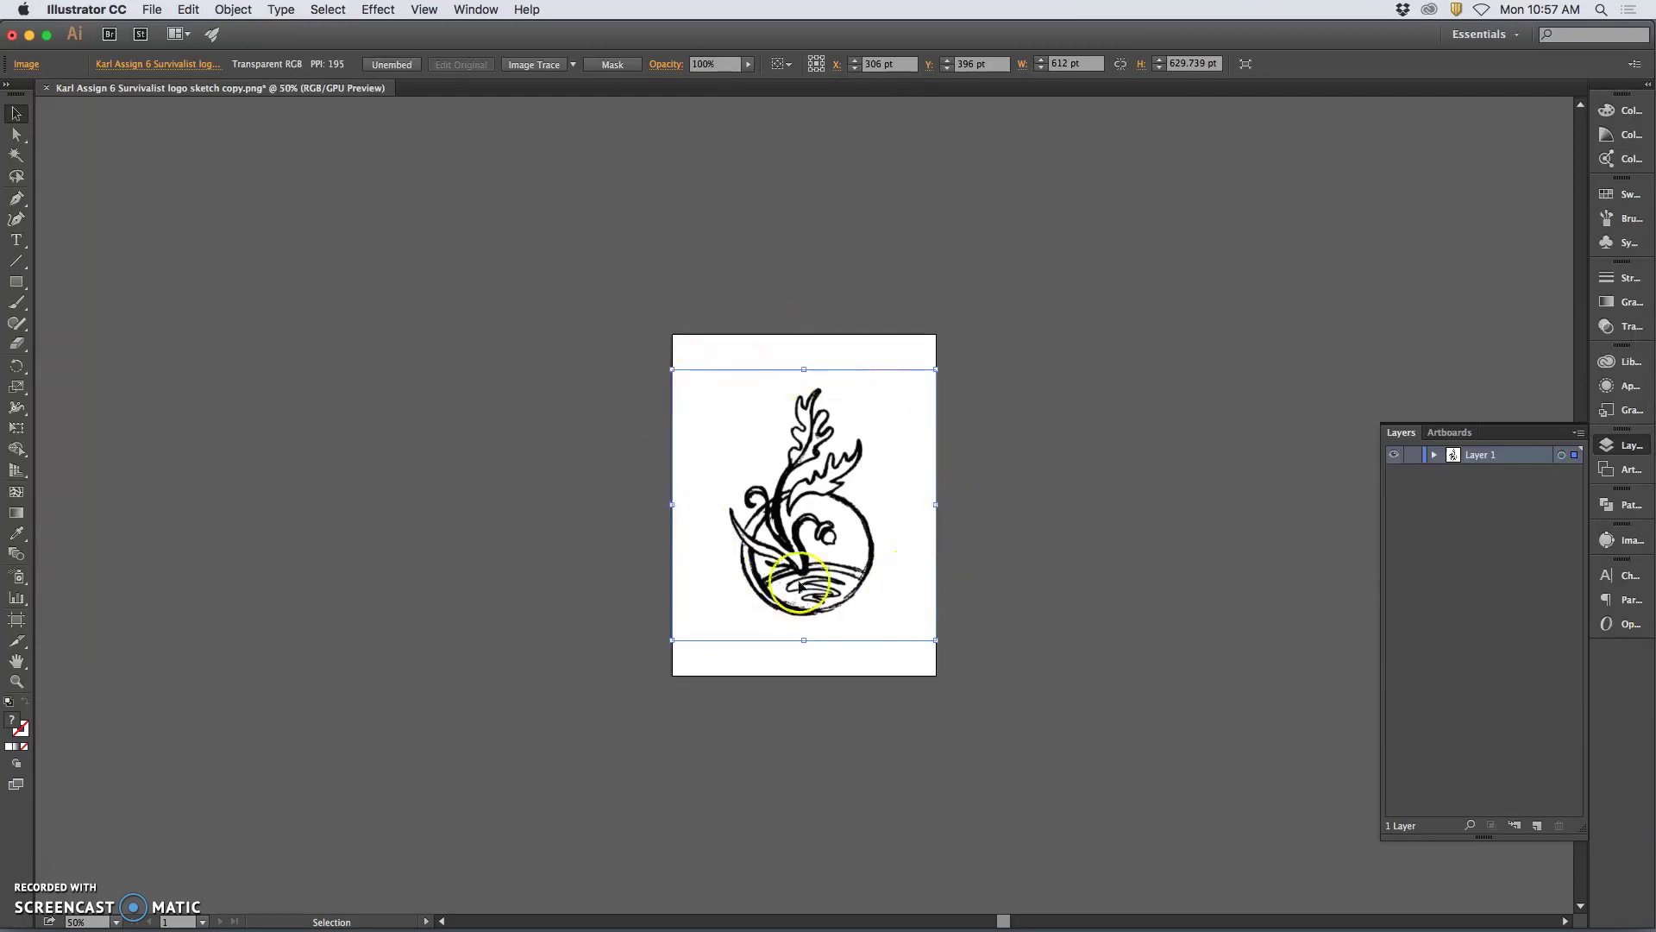
{"action": "left_click", "coordinate": [815, 488]}
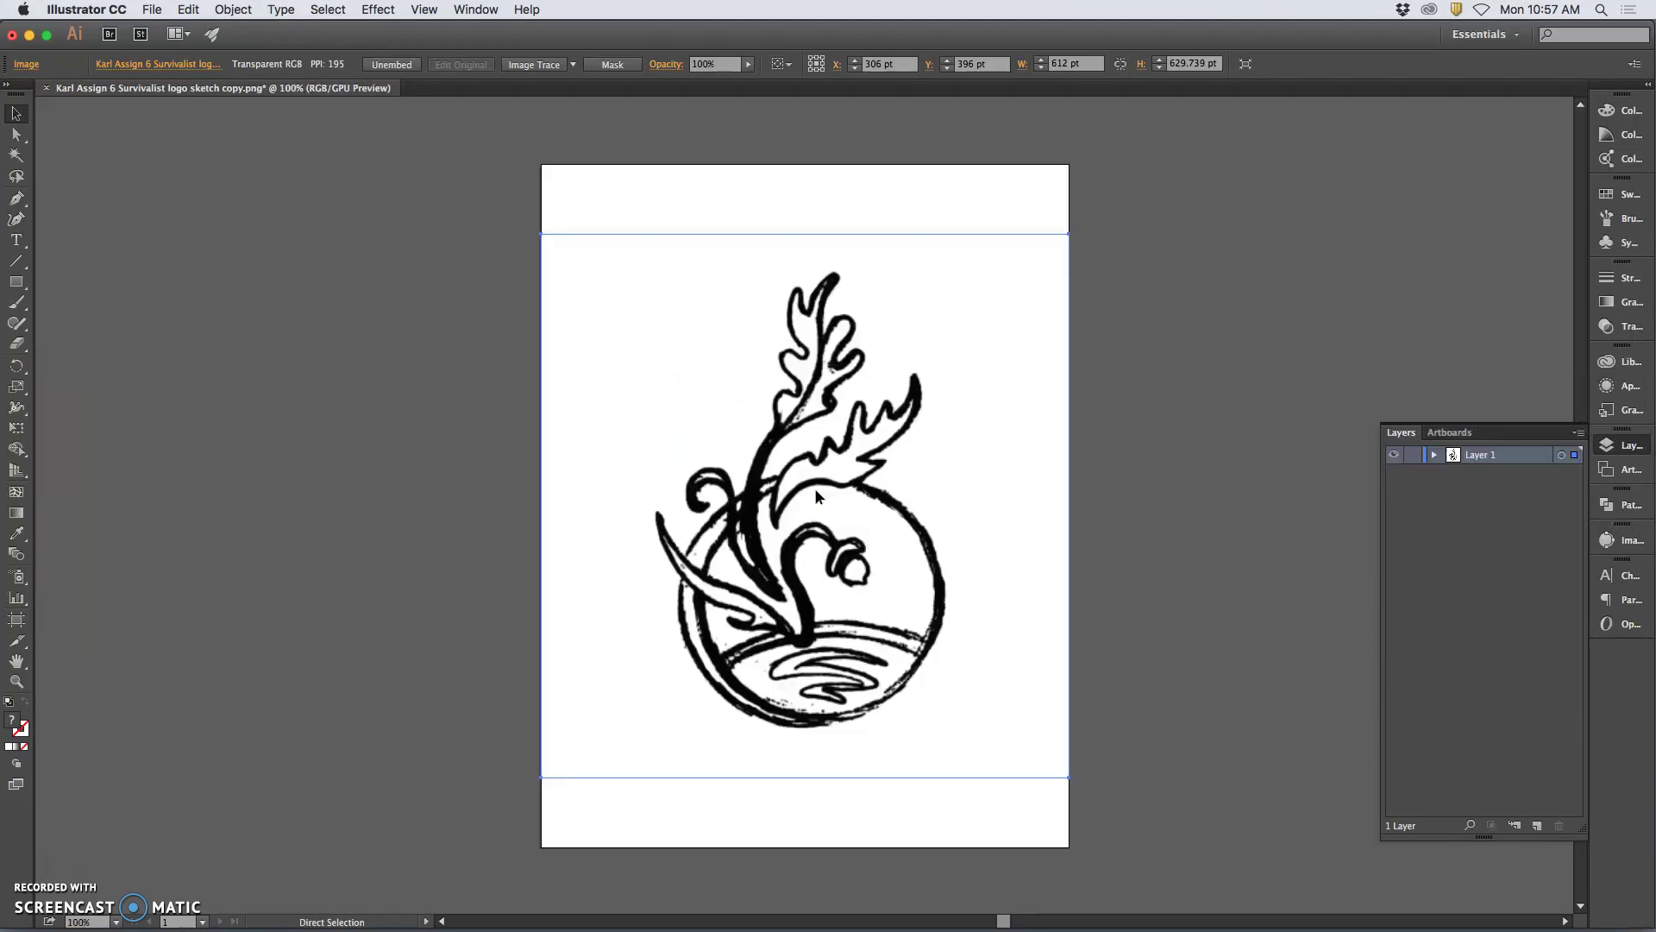
{"action": "left_click", "coordinate": [739, 417]}
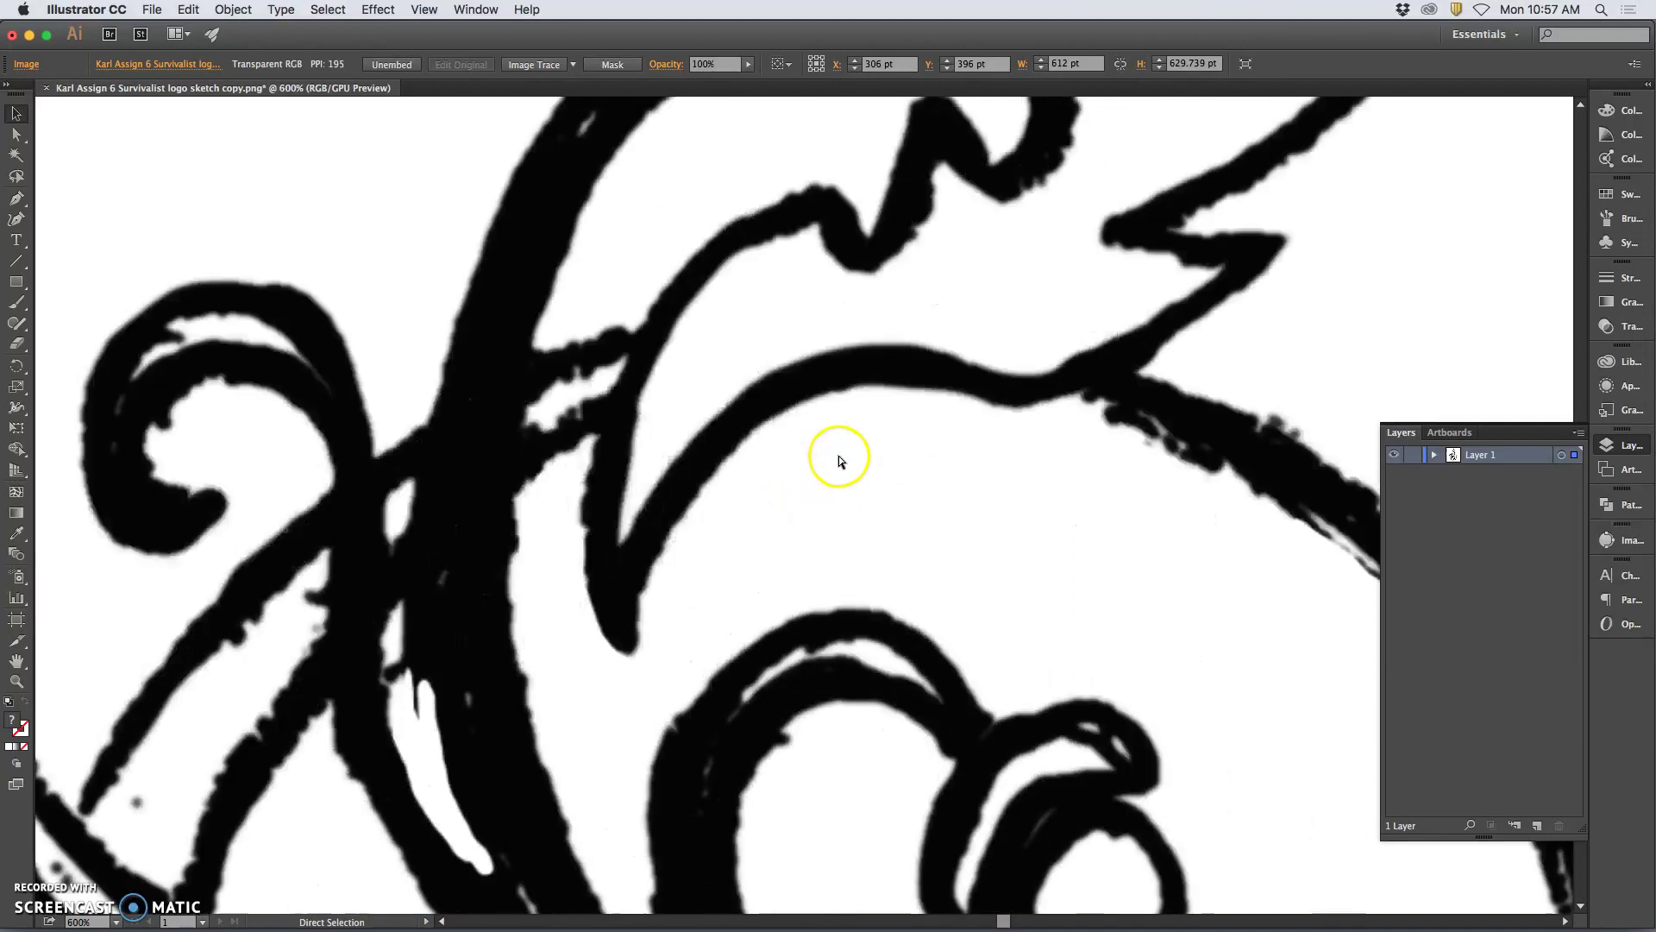
{"action": "key", "text": "super+minus"}
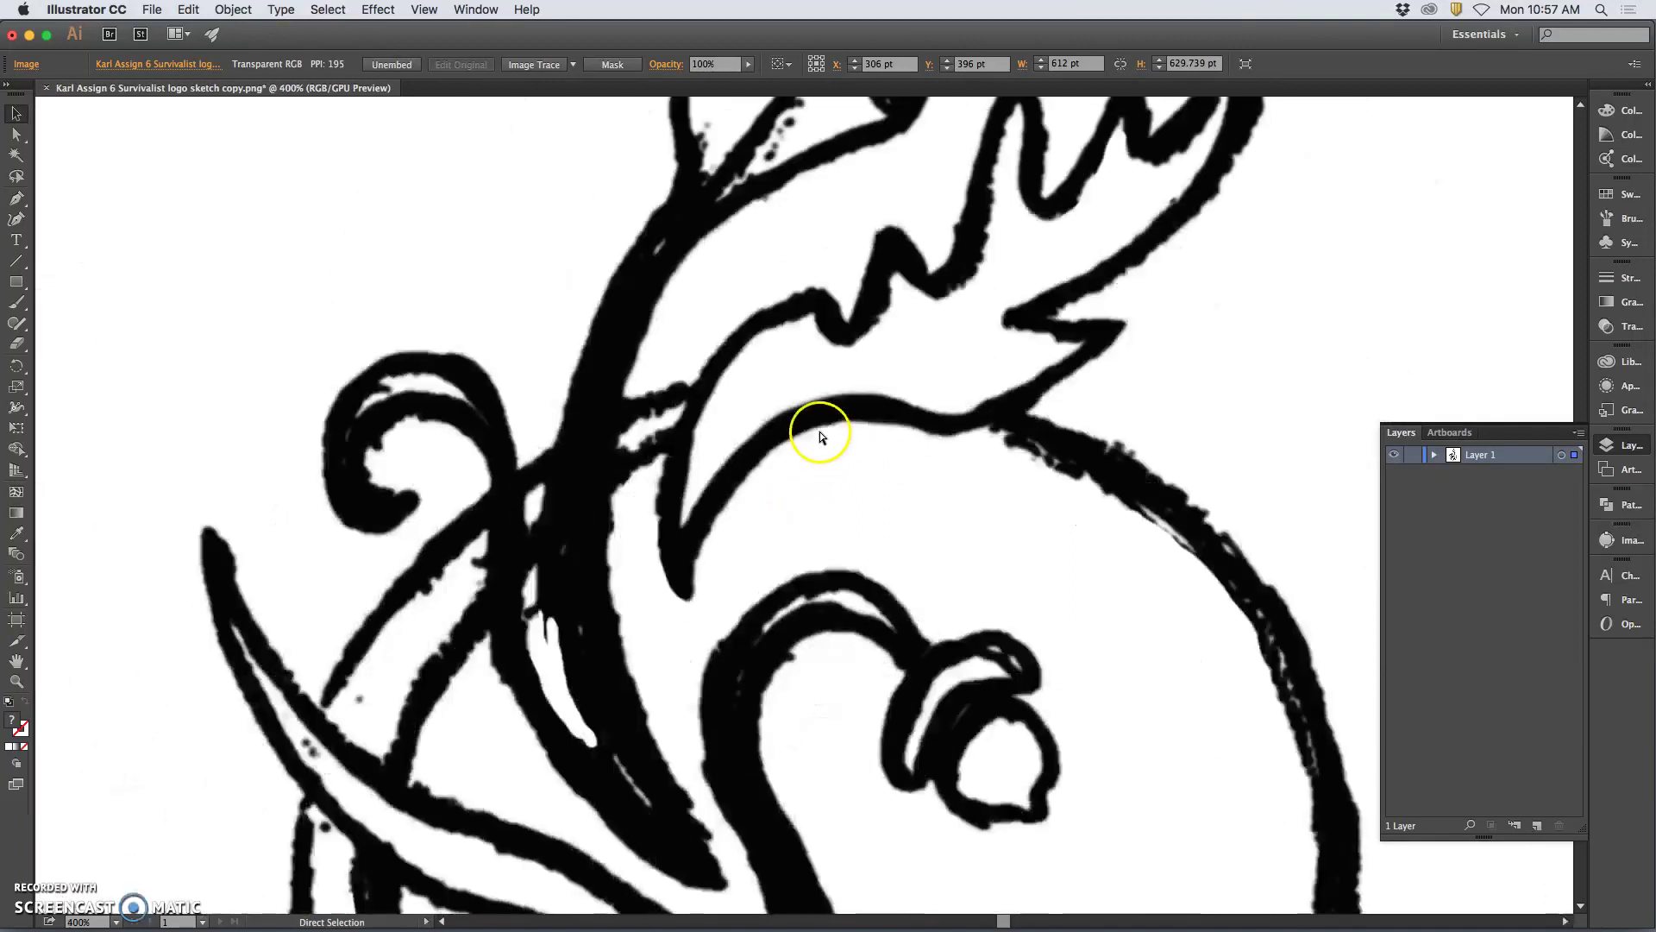
{"action": "key", "text": "super+minus"}
{"action": "key", "text": "super+minus"}
{"action": "key", "text": "super+minus"}
{"action": "key", "text": "super+minus"}
{"action": "key", "text": "super+minus"}
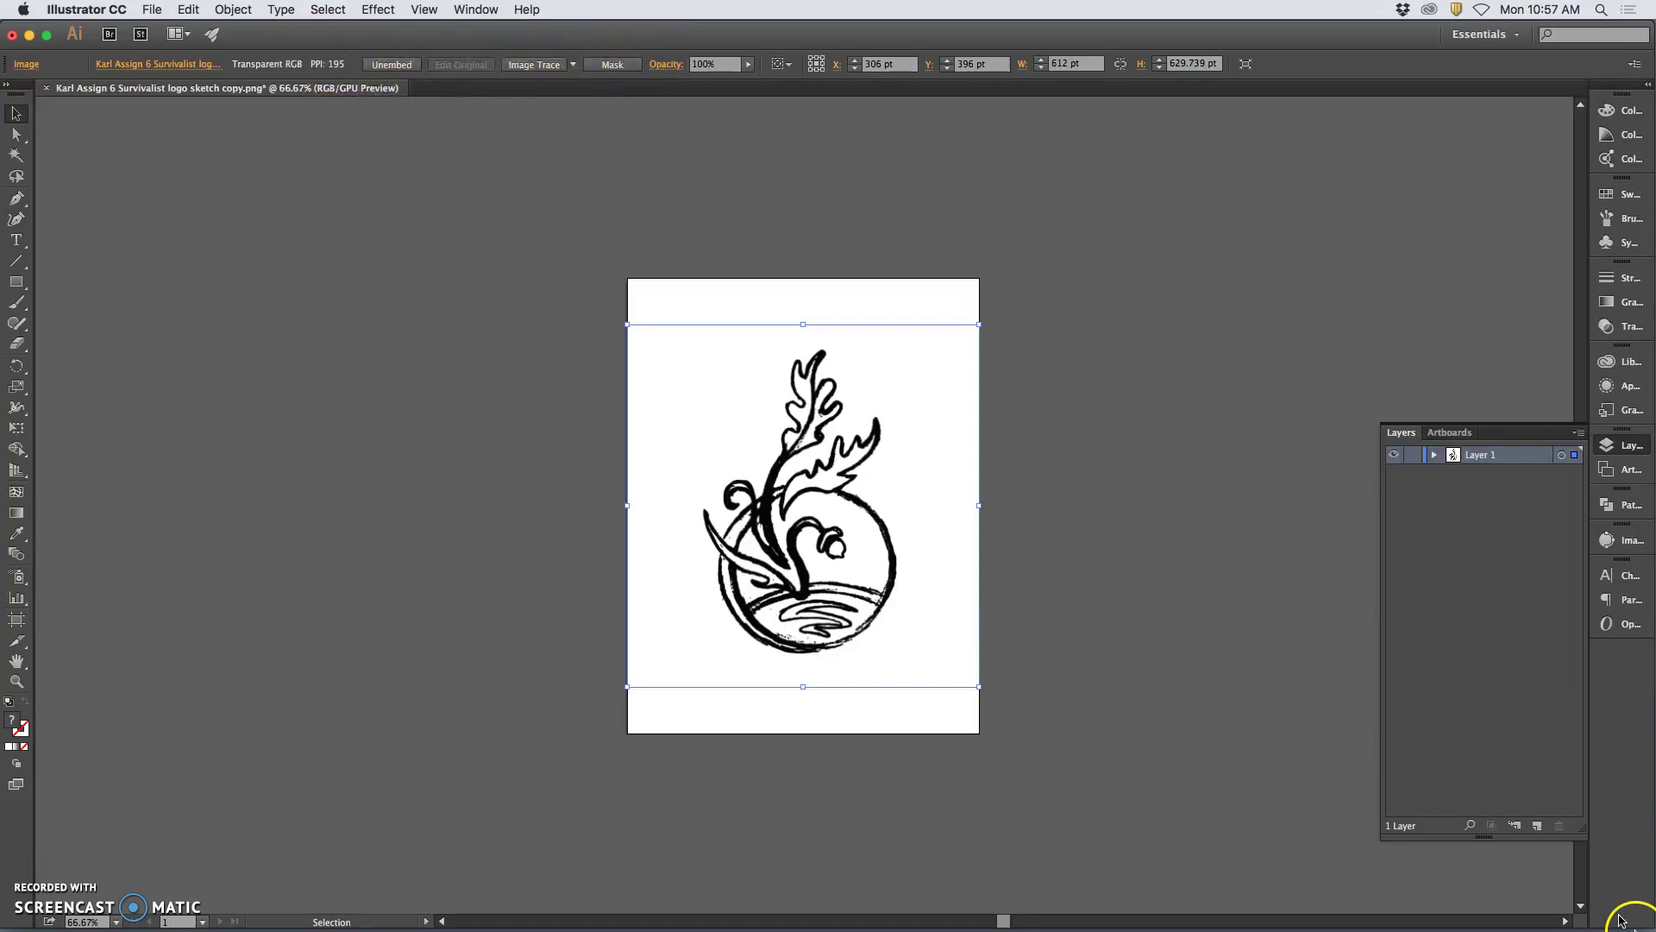
- Shrink the Illustrator window, move it right, and open the Image Trace presets list
{"action": "left_click_drag", "start_coordinate": [1643, 919], "coordinate": [1524, 899]}
{"action": "left_click_drag", "start_coordinate": [978, 34], "coordinate": [1040, 34]}
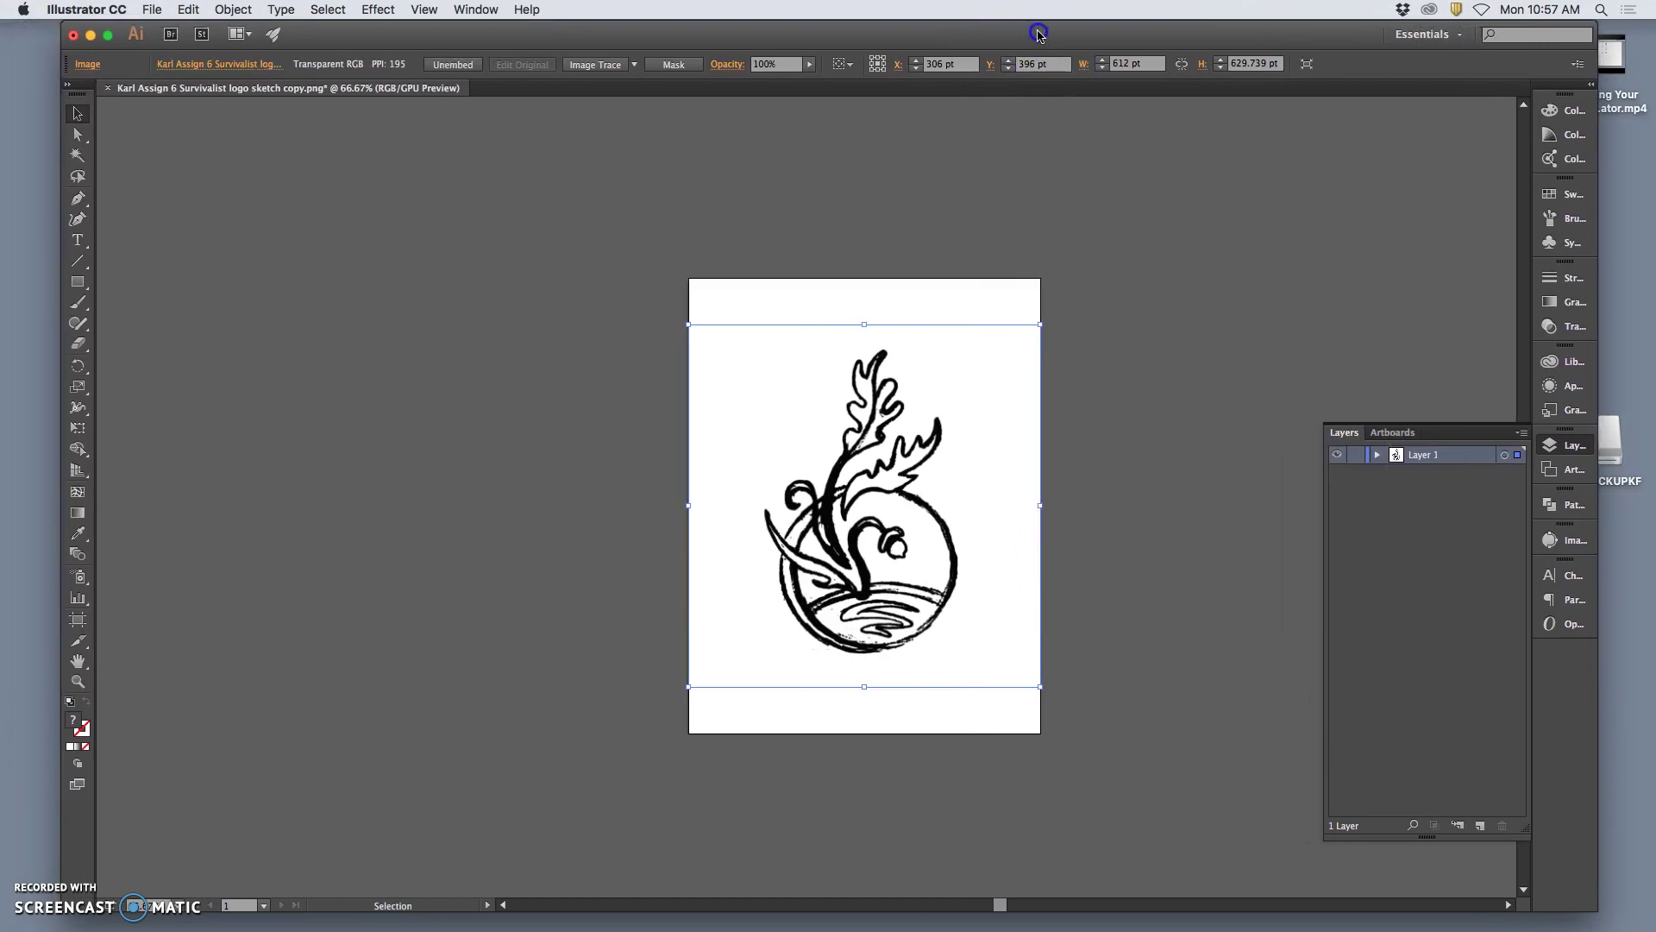
{"action": "left_click", "coordinate": [636, 66]}
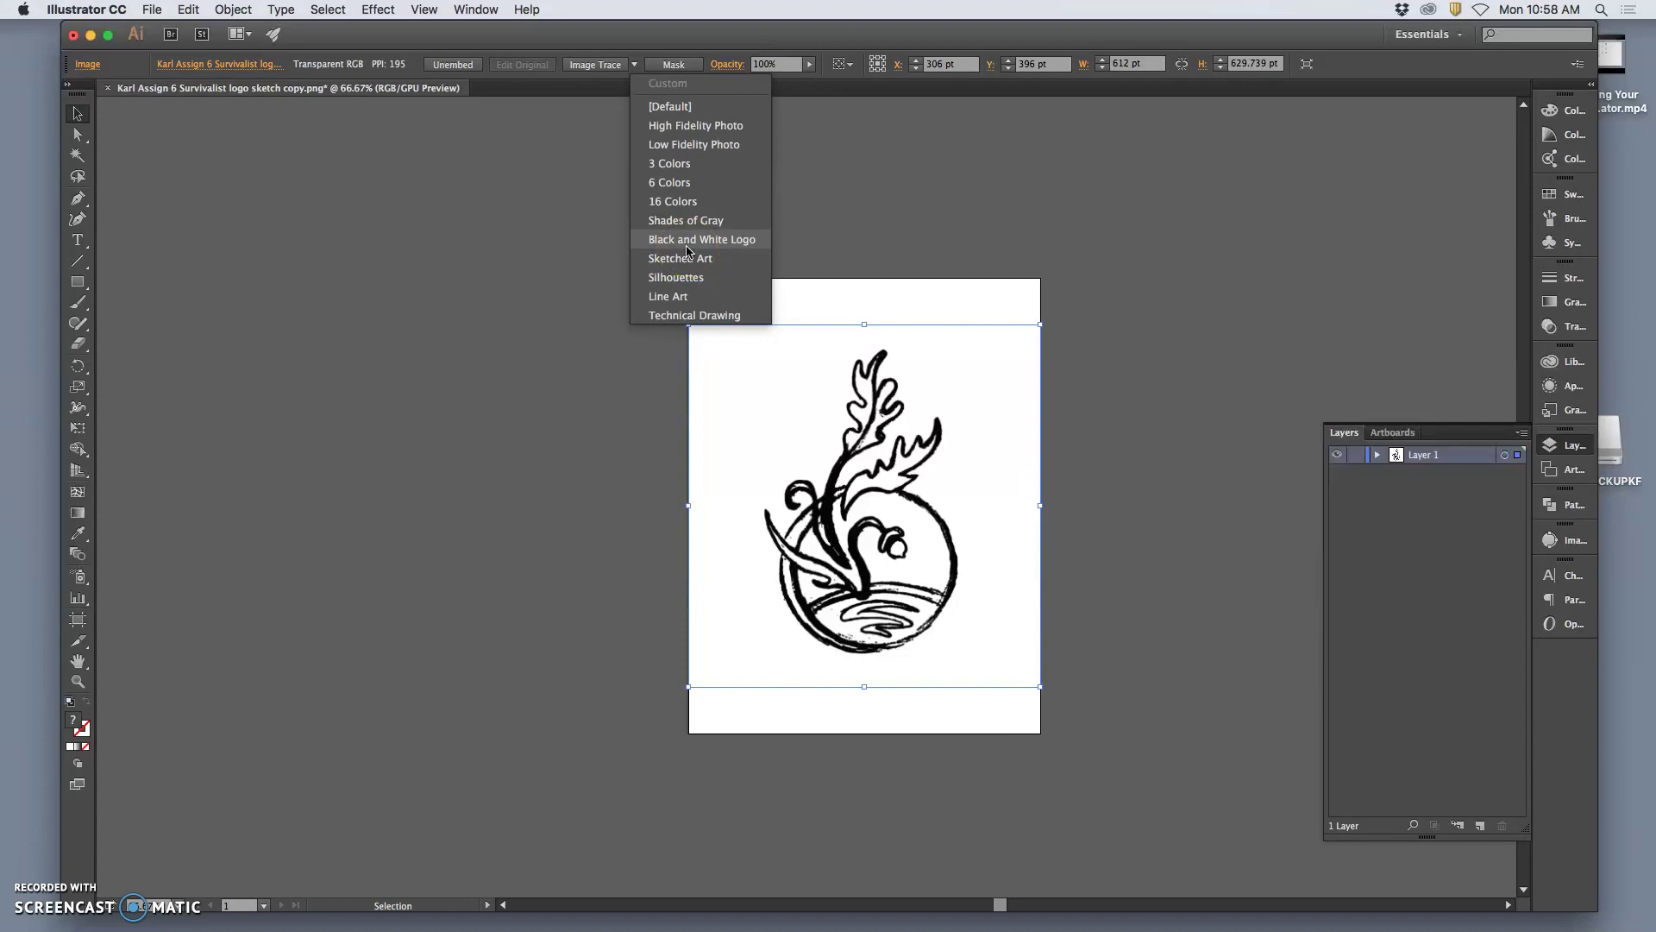
{"action": "left_click", "coordinate": [678, 277]}
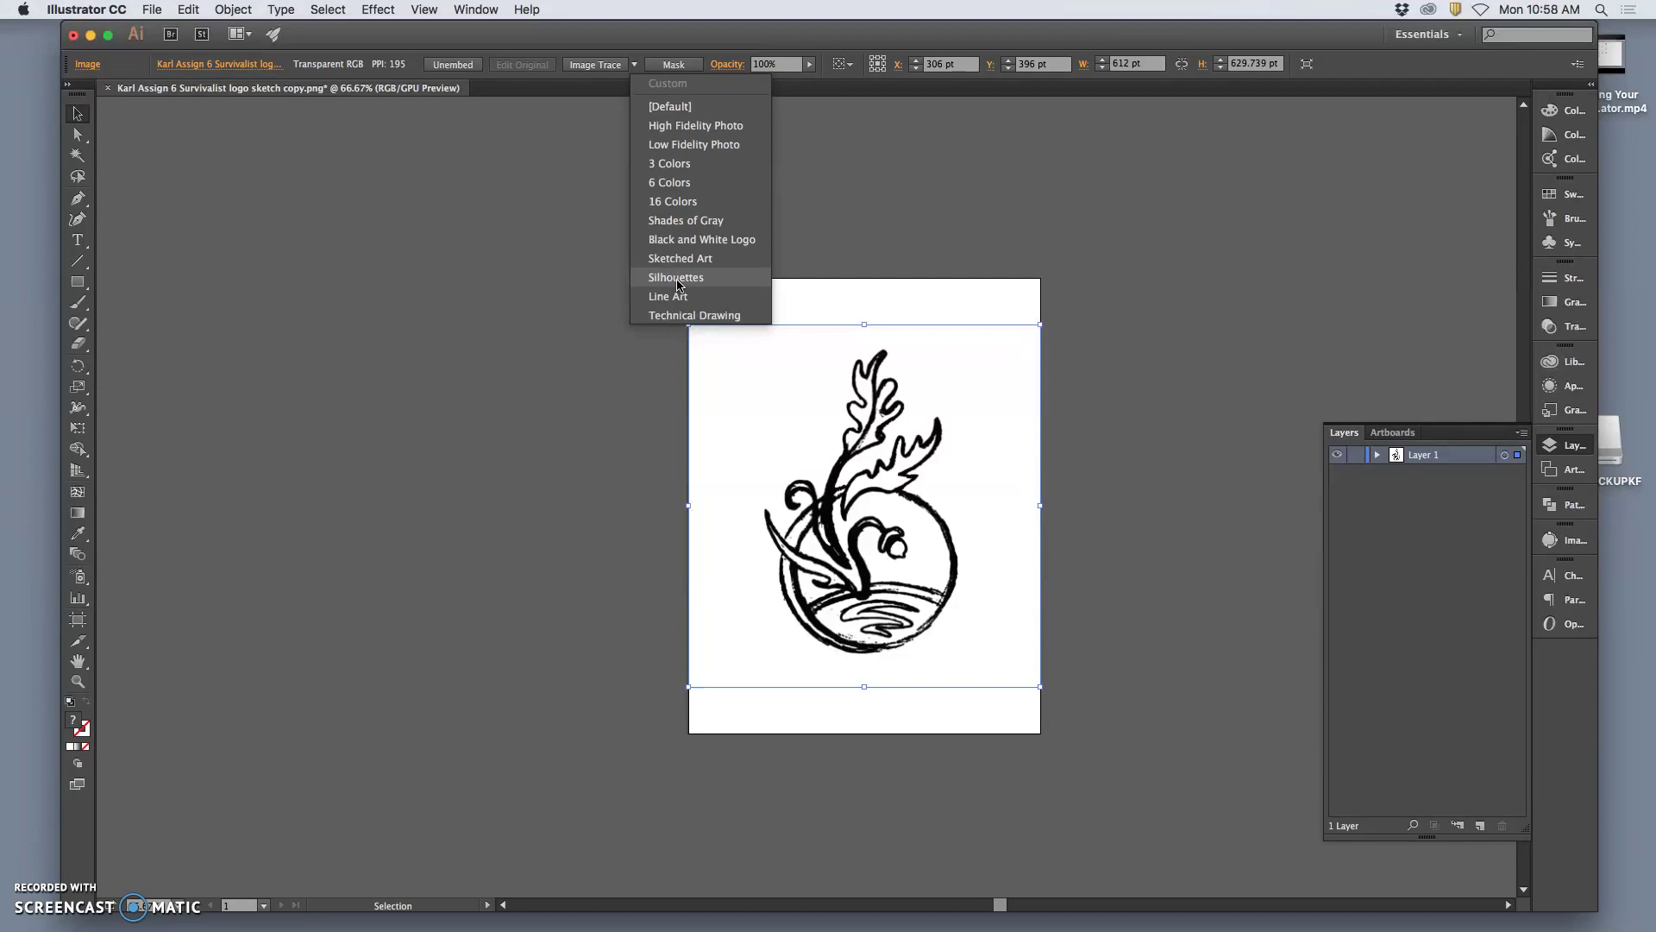
{"action": "left_click", "coordinate": [636, 65]}
{"action": "left_click", "coordinate": [637, 66]}
- Trace the sketch with the Silhouettes preset, inspect it zoomed in, and open the Image Trace panel
{"action": "left_click", "coordinate": [680, 282]}
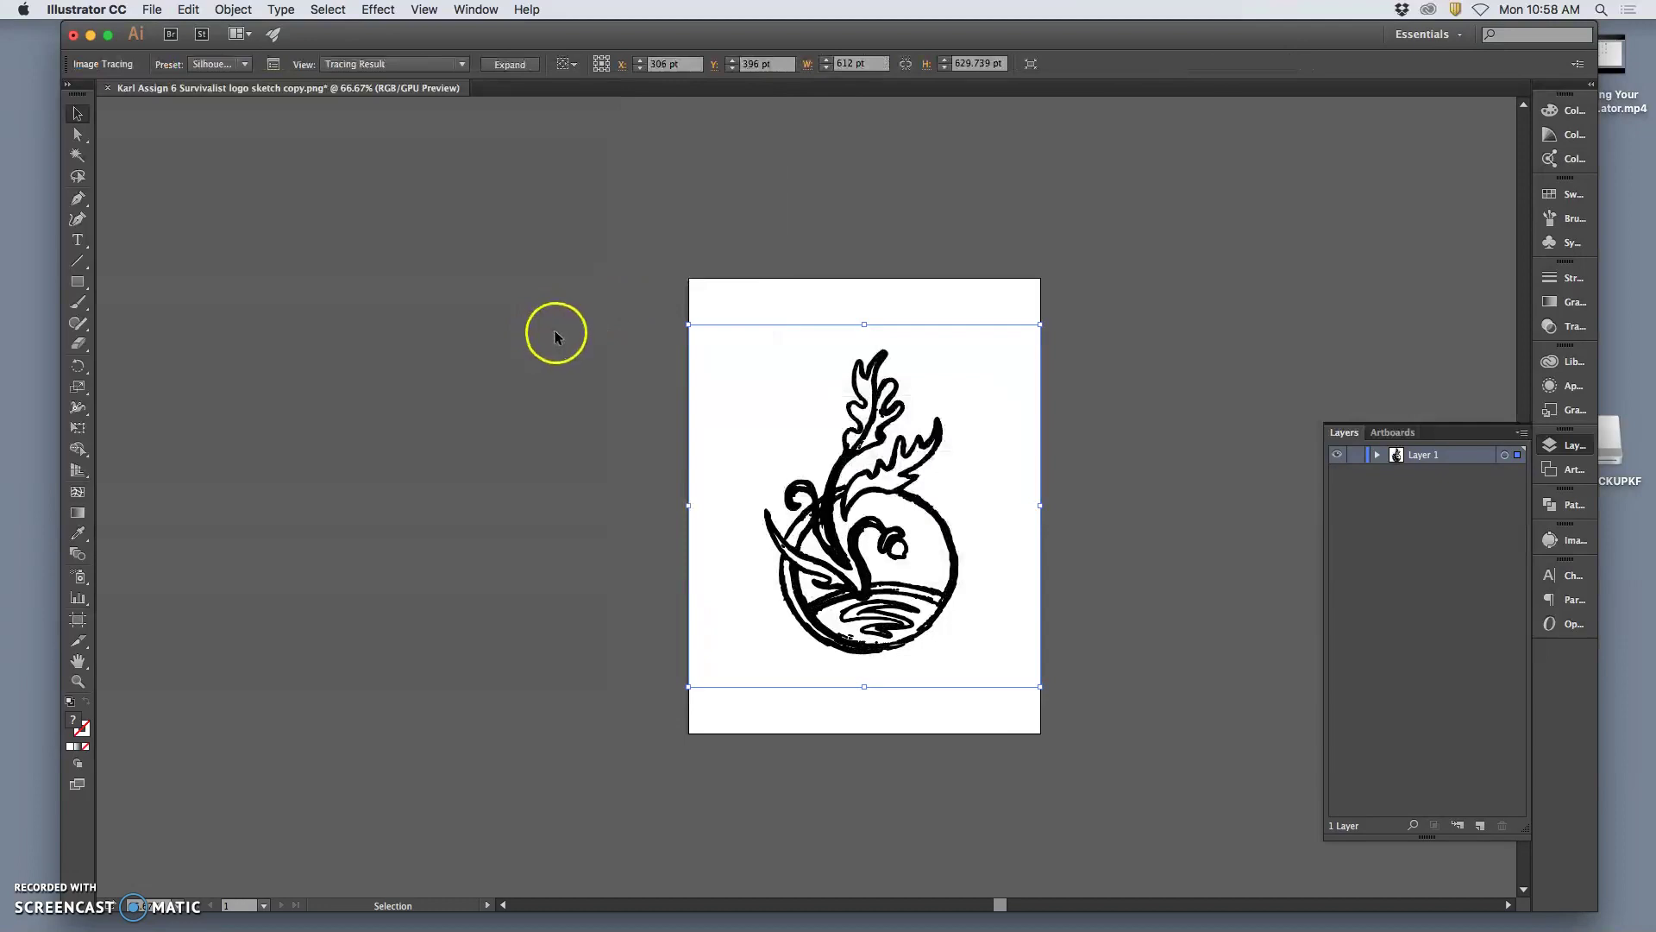
{"action": "key", "text": "super+equal"}
{"action": "key", "text": "super+equal"}
{"action": "key", "text": "super+equal"}
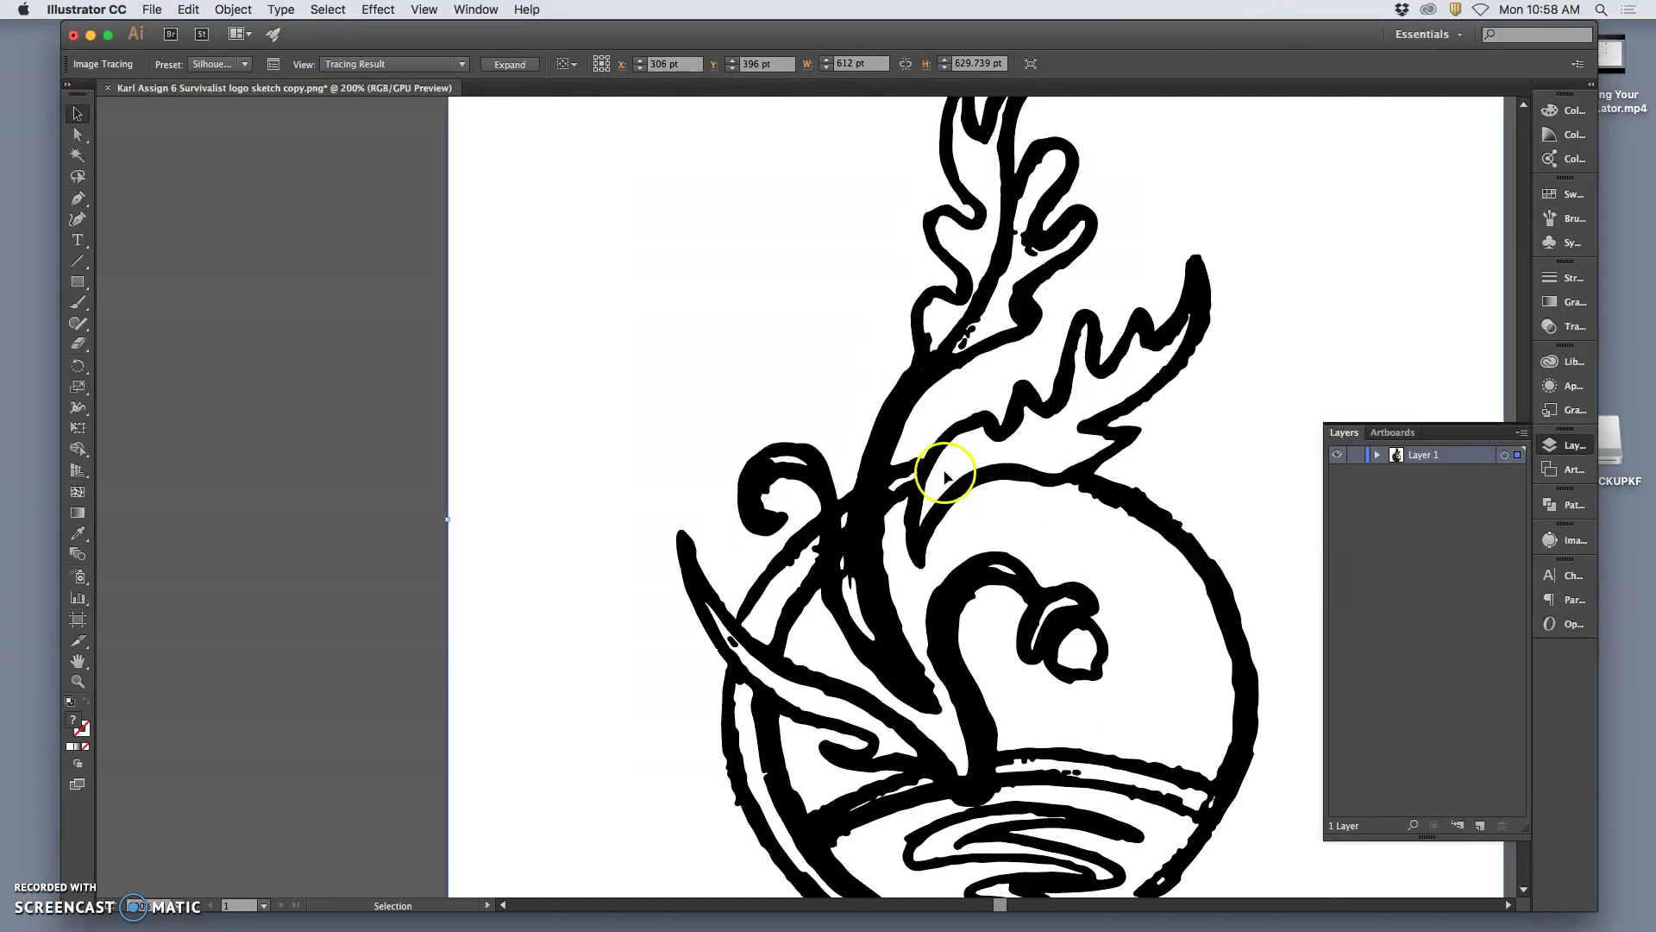
{"action": "scroll", "coordinate": [932, 475], "scroll_direction": "right", "scroll_amount": 5}
{"action": "scroll", "coordinate": [862, 431], "scroll_direction": "up", "scroll_amount": 5}
{"action": "scroll", "coordinate": [820, 411], "scroll_direction": "down", "scroll_amount": 10}
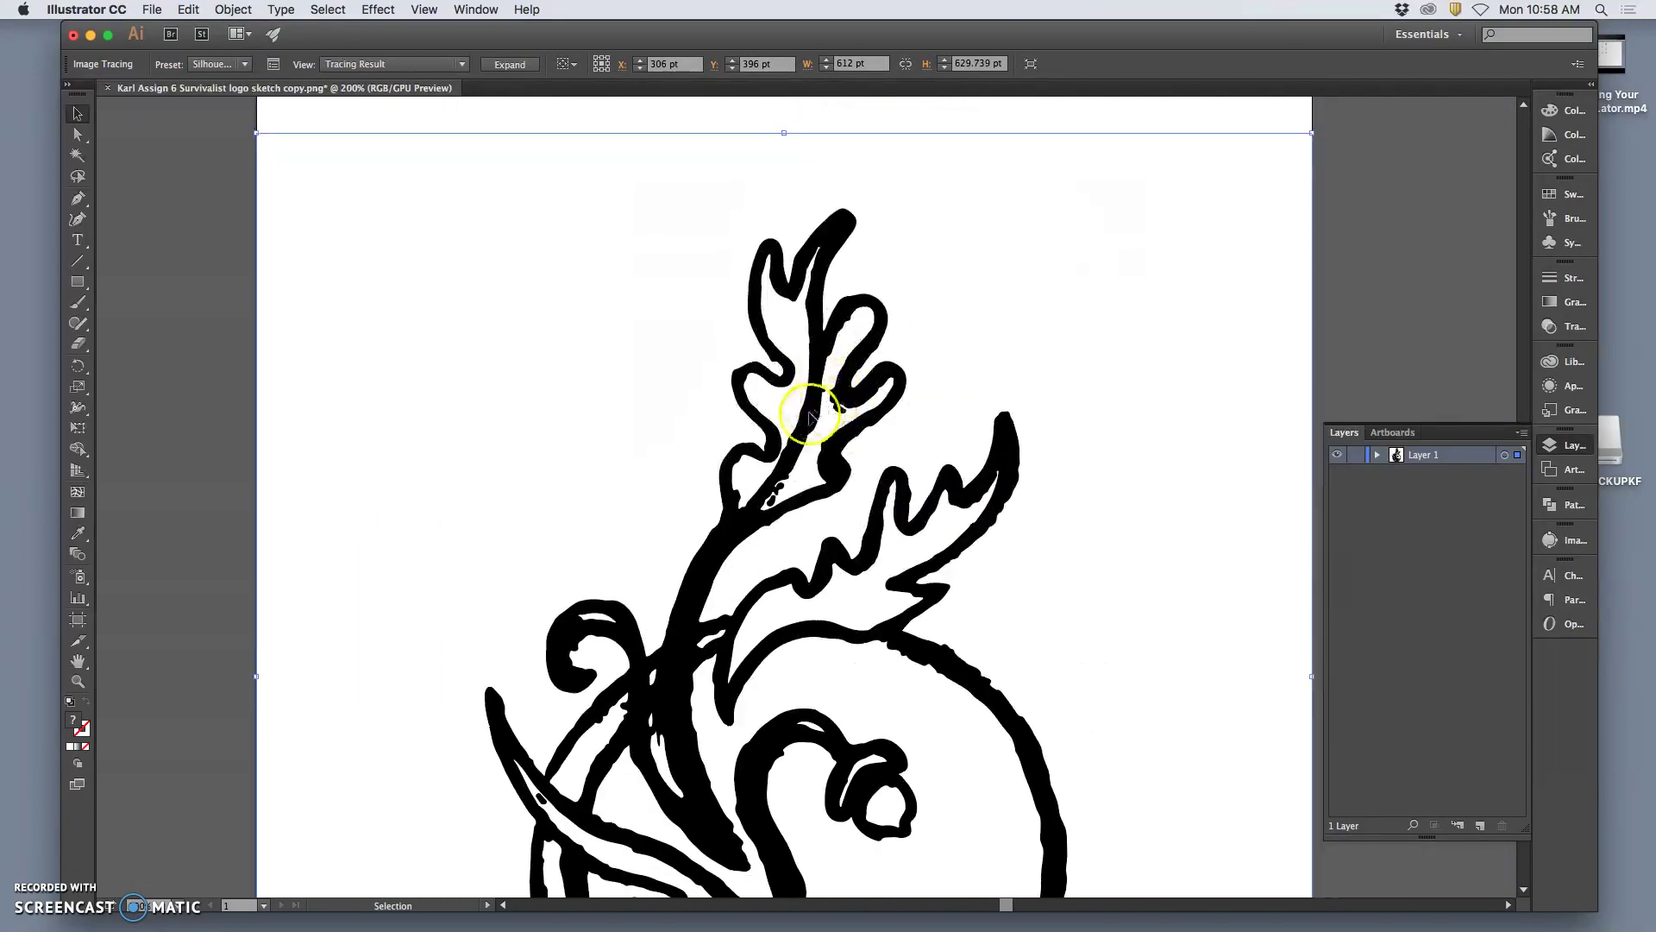
{"action": "key", "text": "super+equal"}
{"action": "key", "text": "super+equal"}
{"action": "key", "text": "super+equal"}
{"action": "key", "text": "super+equal"}
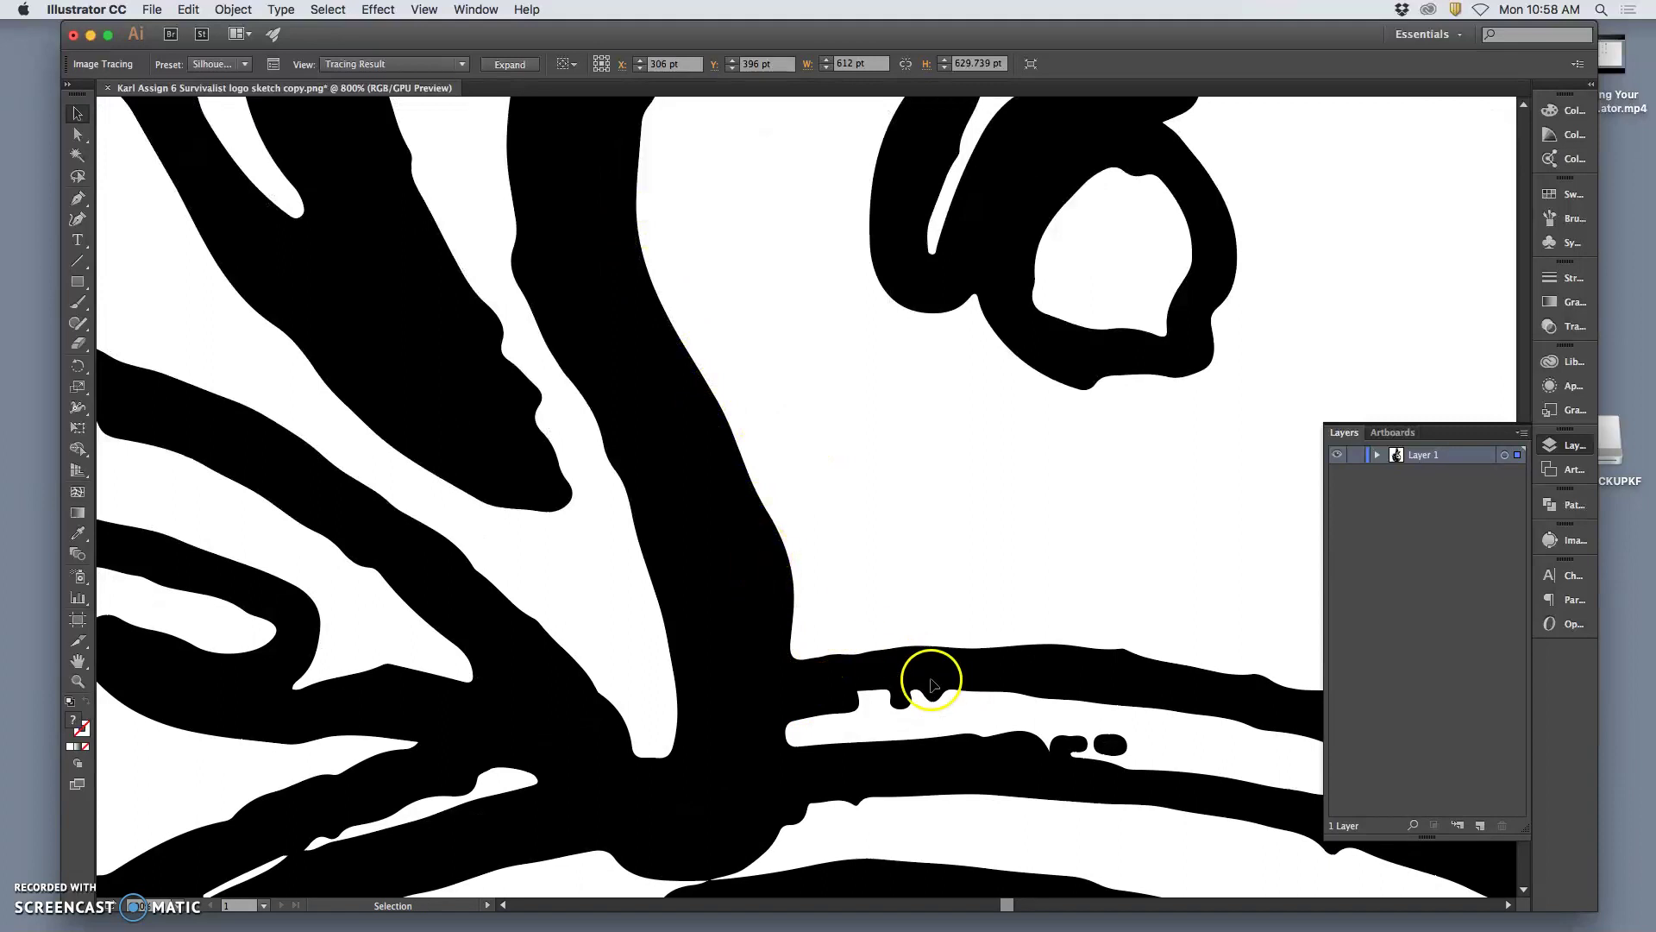
{"action": "key", "text": "super+minus"}
{"action": "key", "text": "super+minus"}
{"action": "key", "text": "super+minus"}
{"action": "key", "text": "super+minus"}
{"action": "scroll", "coordinate": [747, 302], "scroll_direction": "up", "scroll_amount": 5}
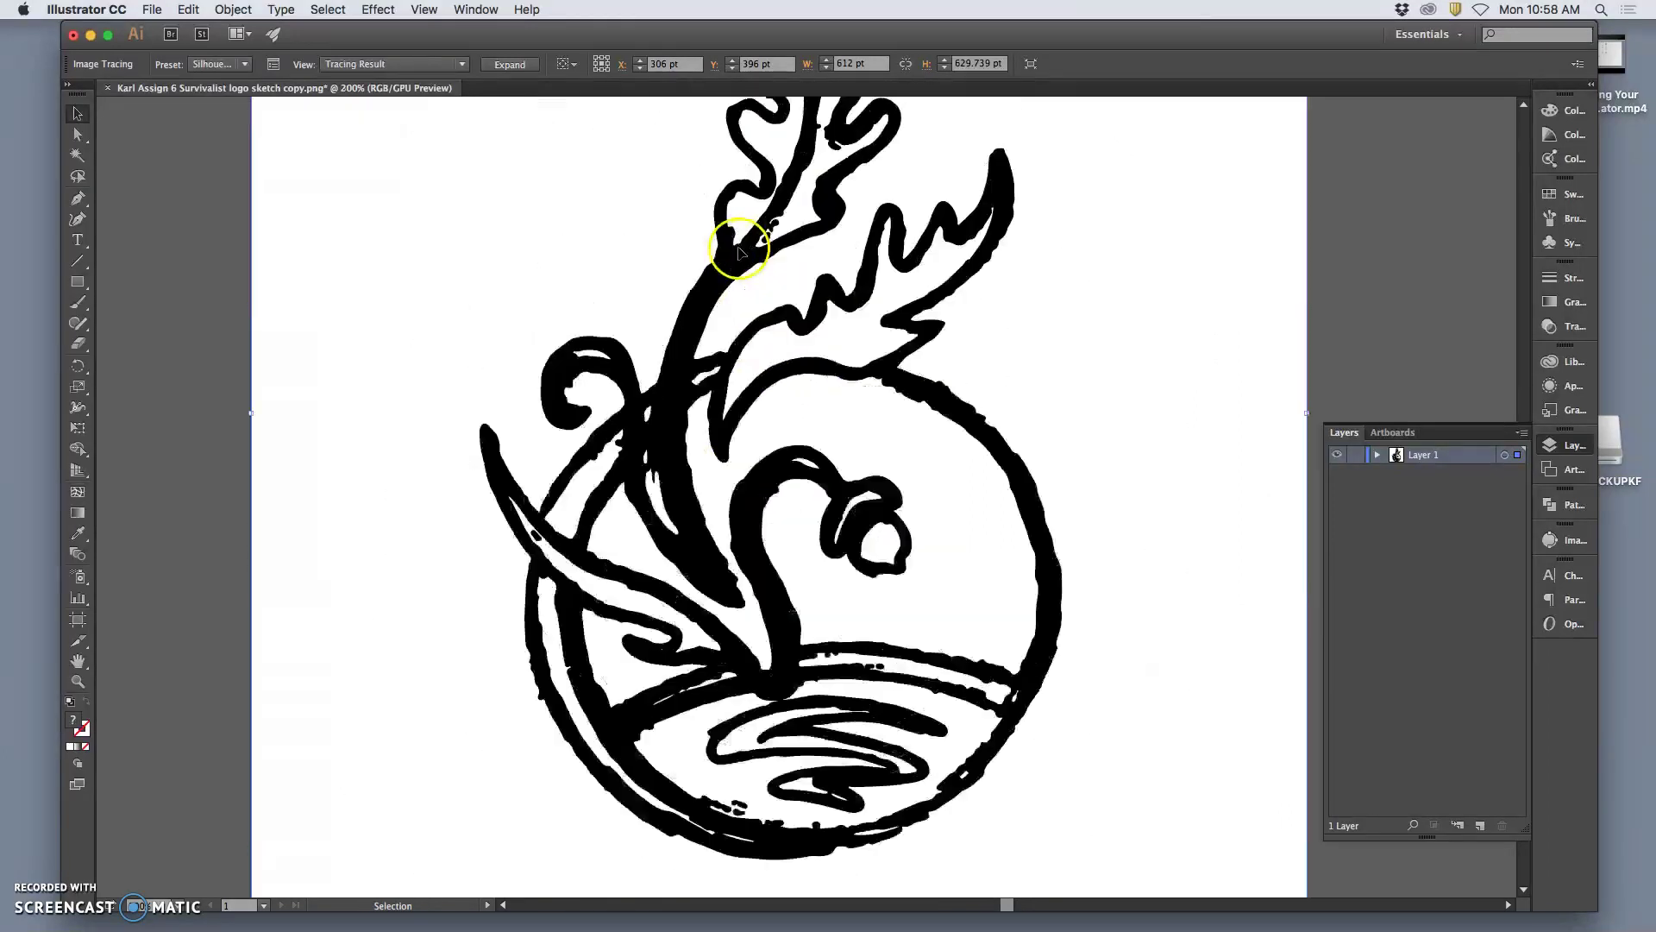
{"action": "key", "text": "super+minus"}
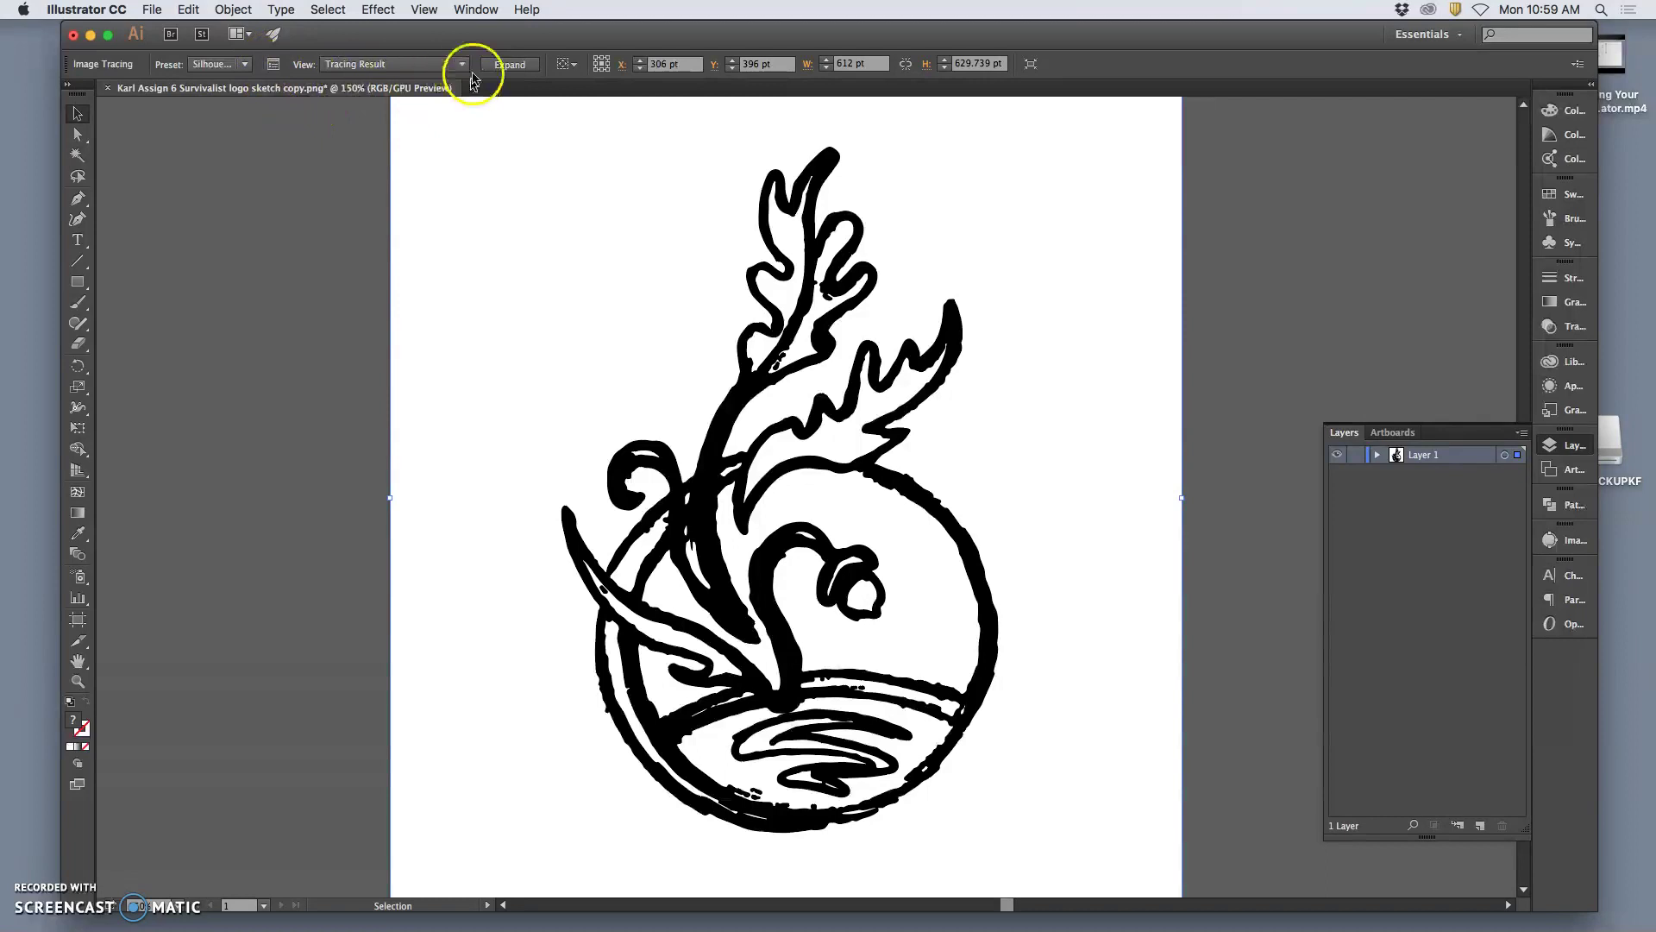
{"action": "left_click", "coordinate": [273, 65]}
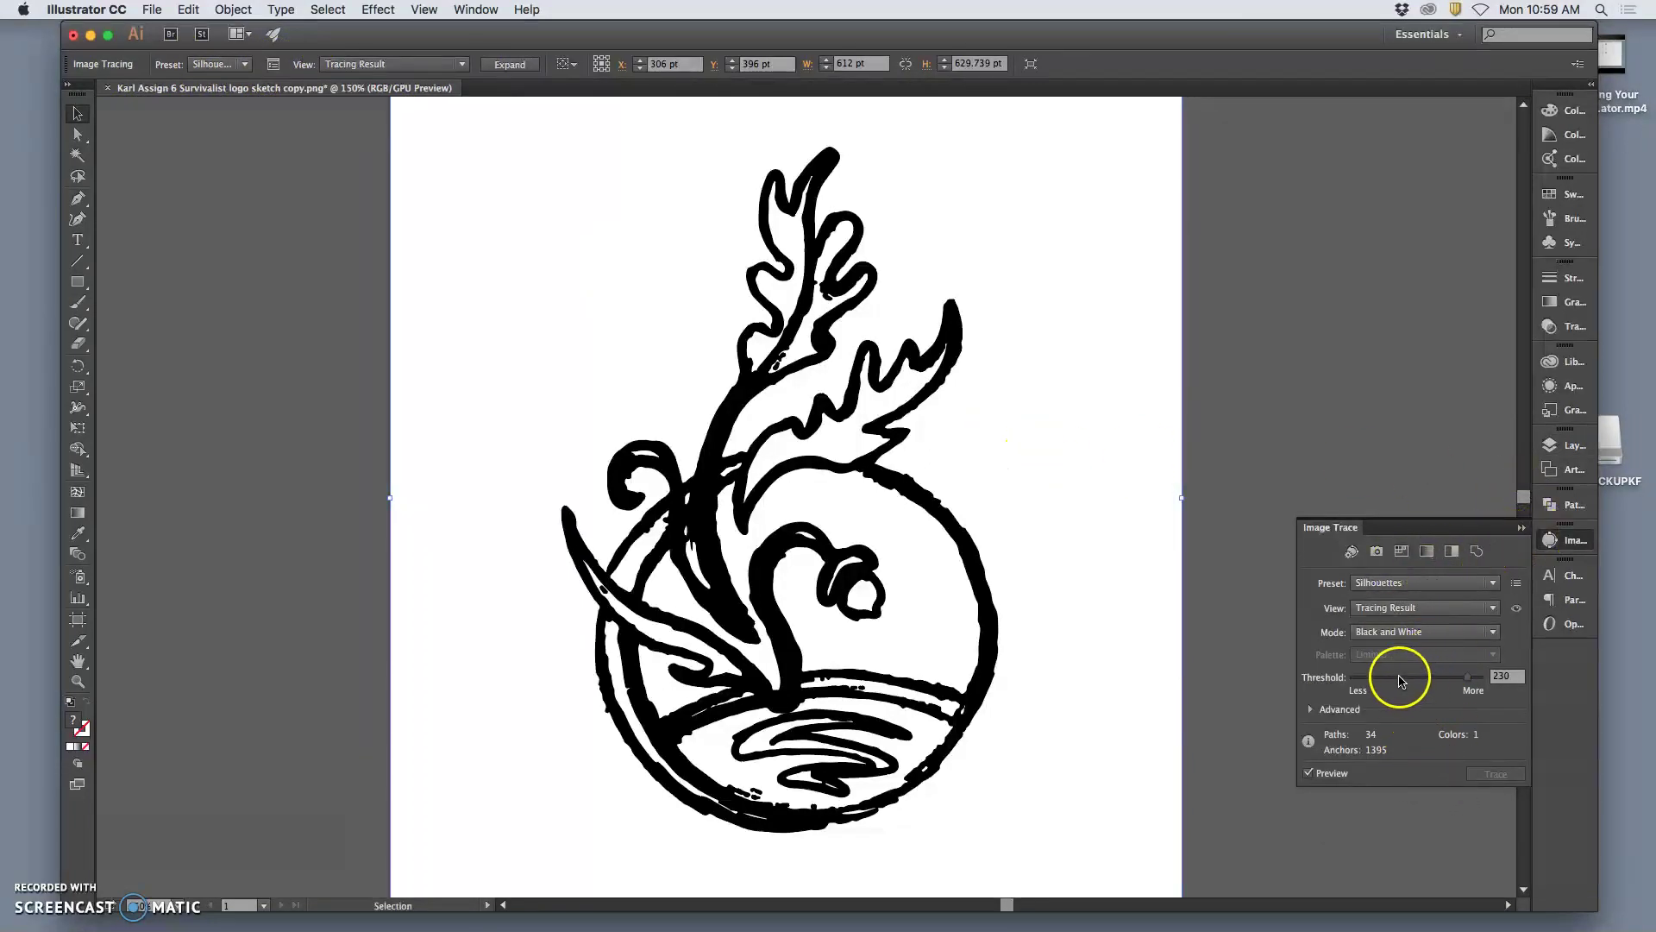
- Expand the Advanced options and bring the trace Threshold down to 6
{"action": "left_click", "coordinate": [1312, 711]}
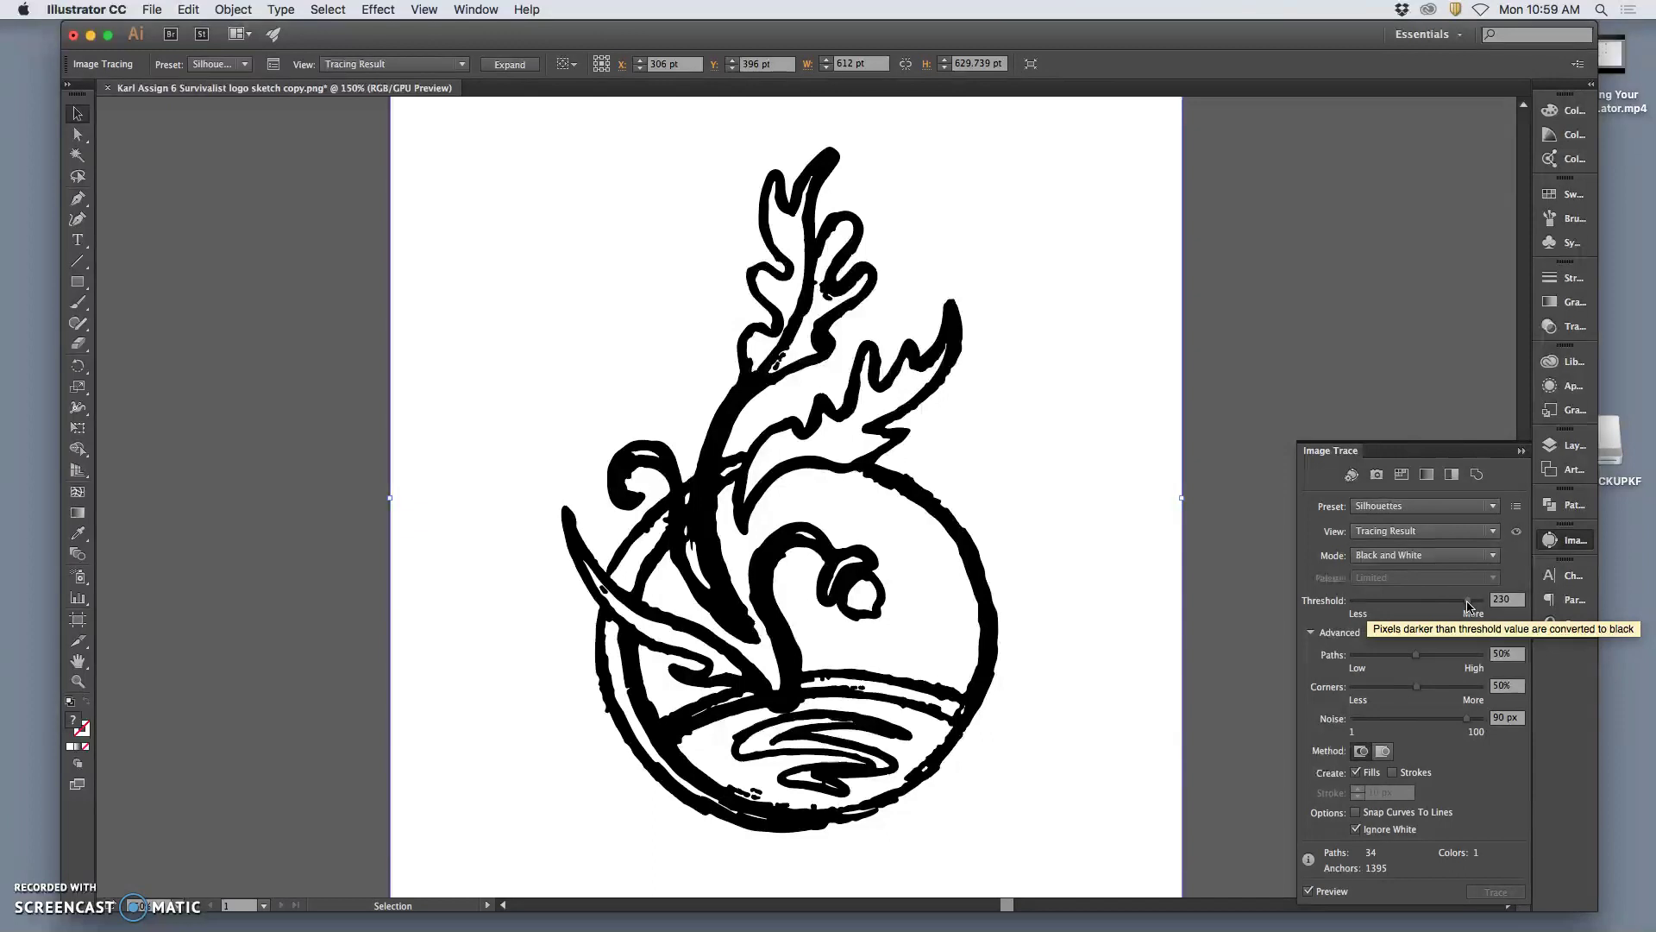
{"action": "left_click_drag", "start_coordinate": [1469, 607], "coordinate": [1457, 606]}
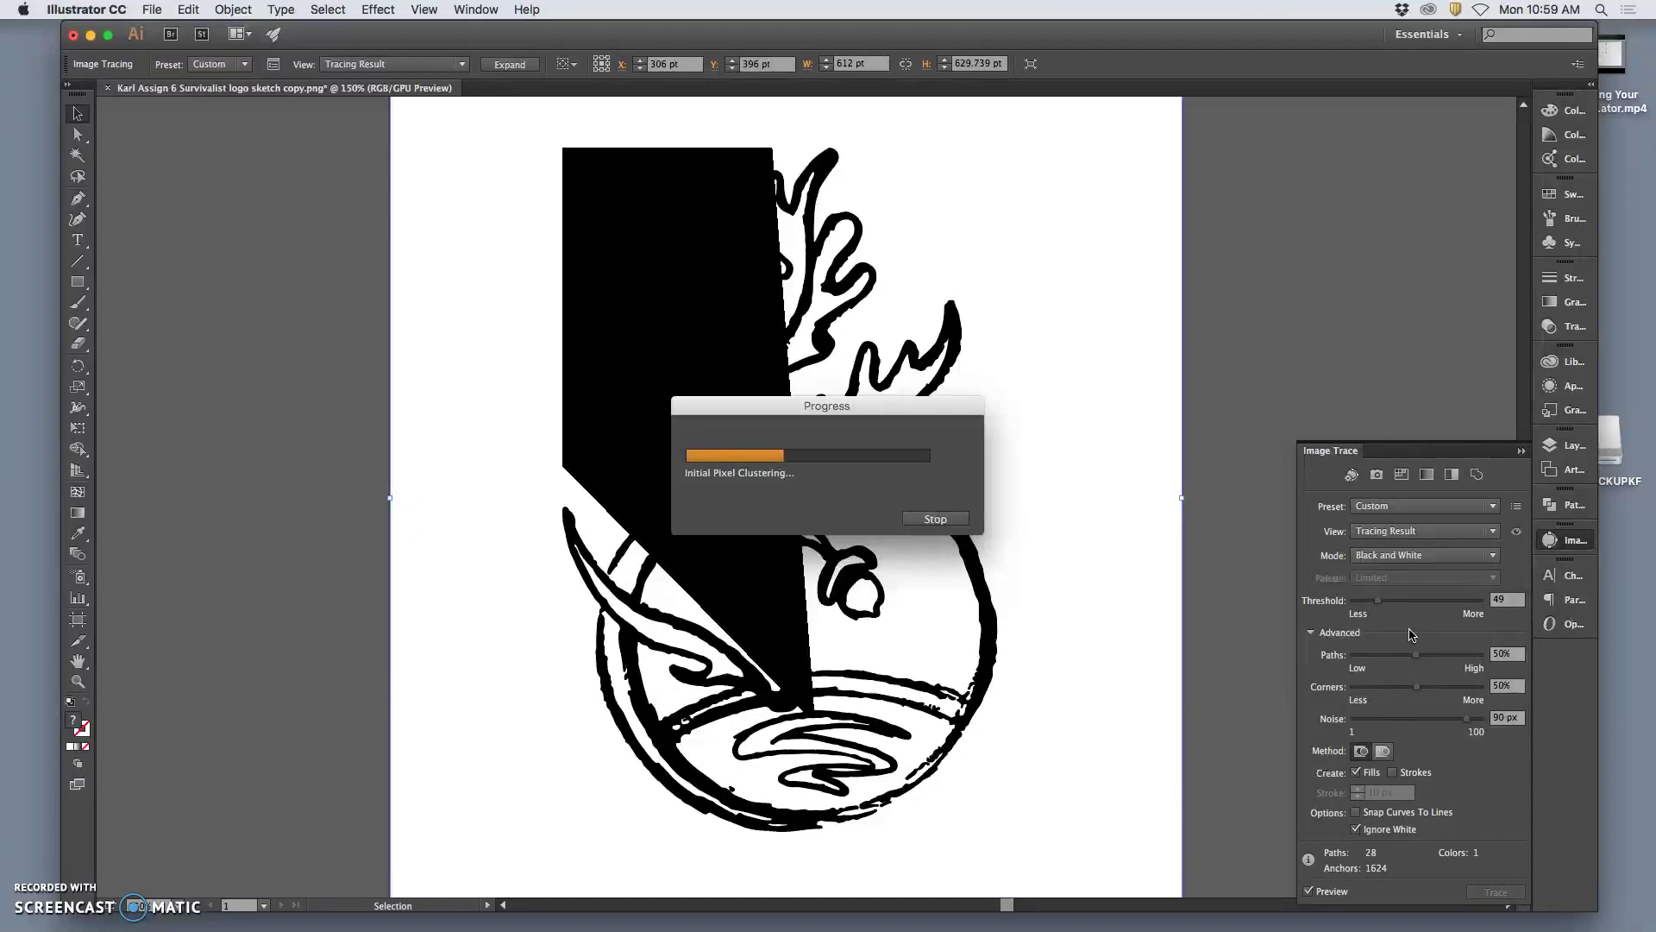
{"action": "left_click", "coordinate": [1380, 606]}
{"action": "left_click_drag", "start_coordinate": [1383, 611], "coordinate": [1367, 607]}
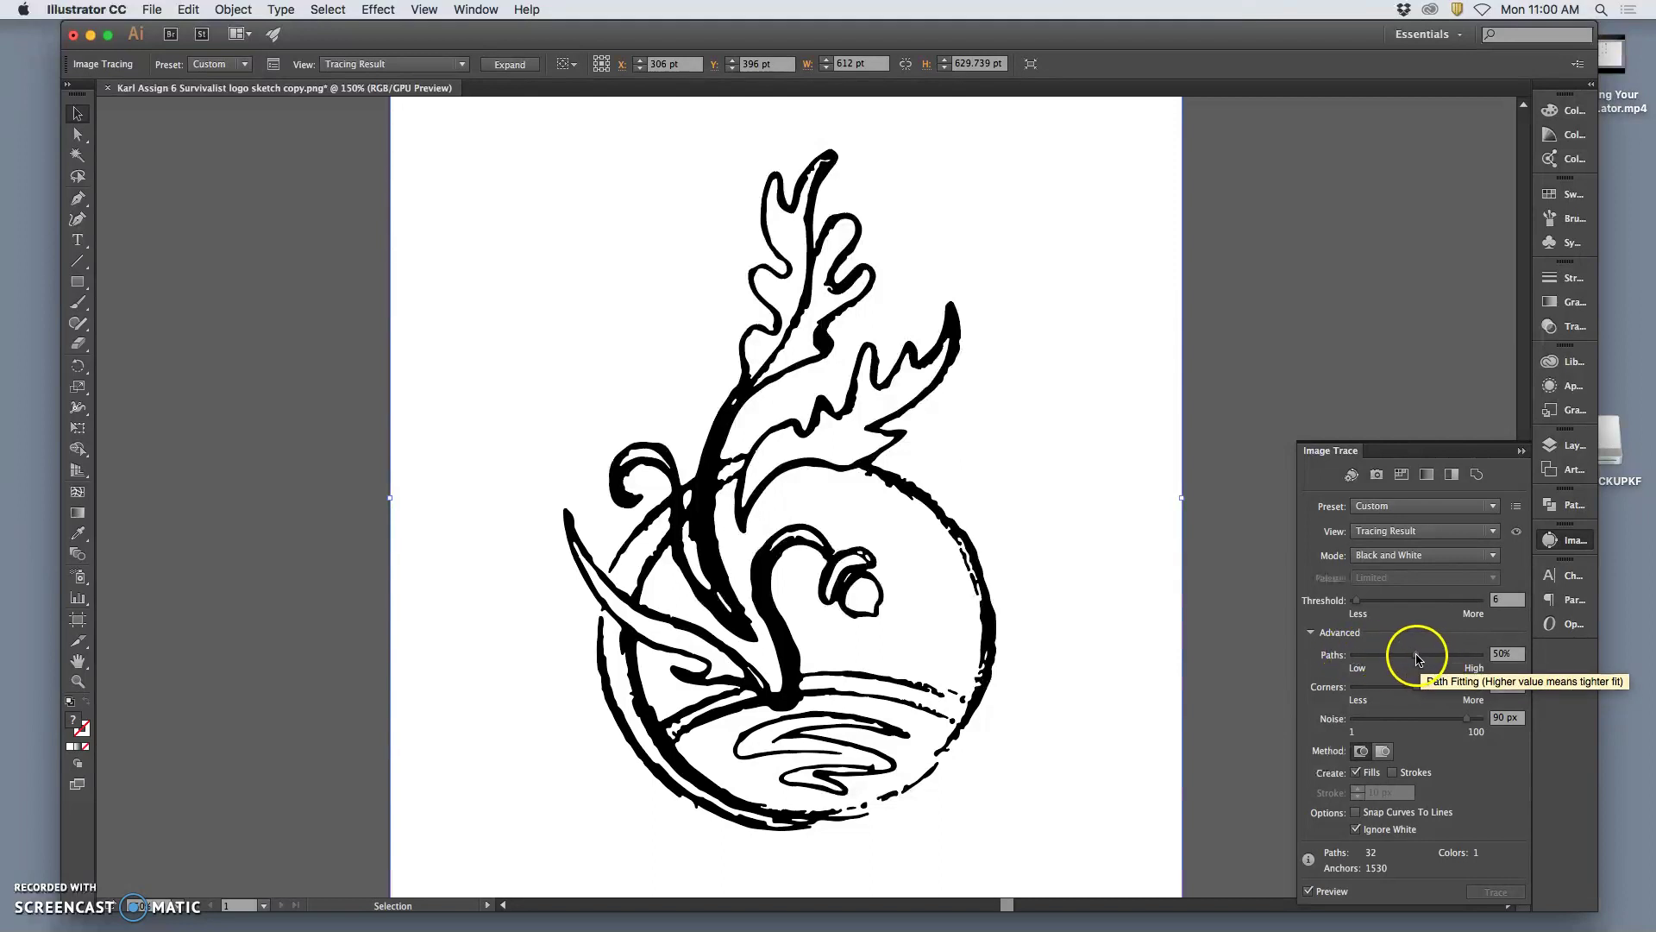
- Drag the Image Trace Paths slider down to 1%
{"action": "left_click_drag", "start_coordinate": [1418, 658], "coordinate": [1389, 658]}
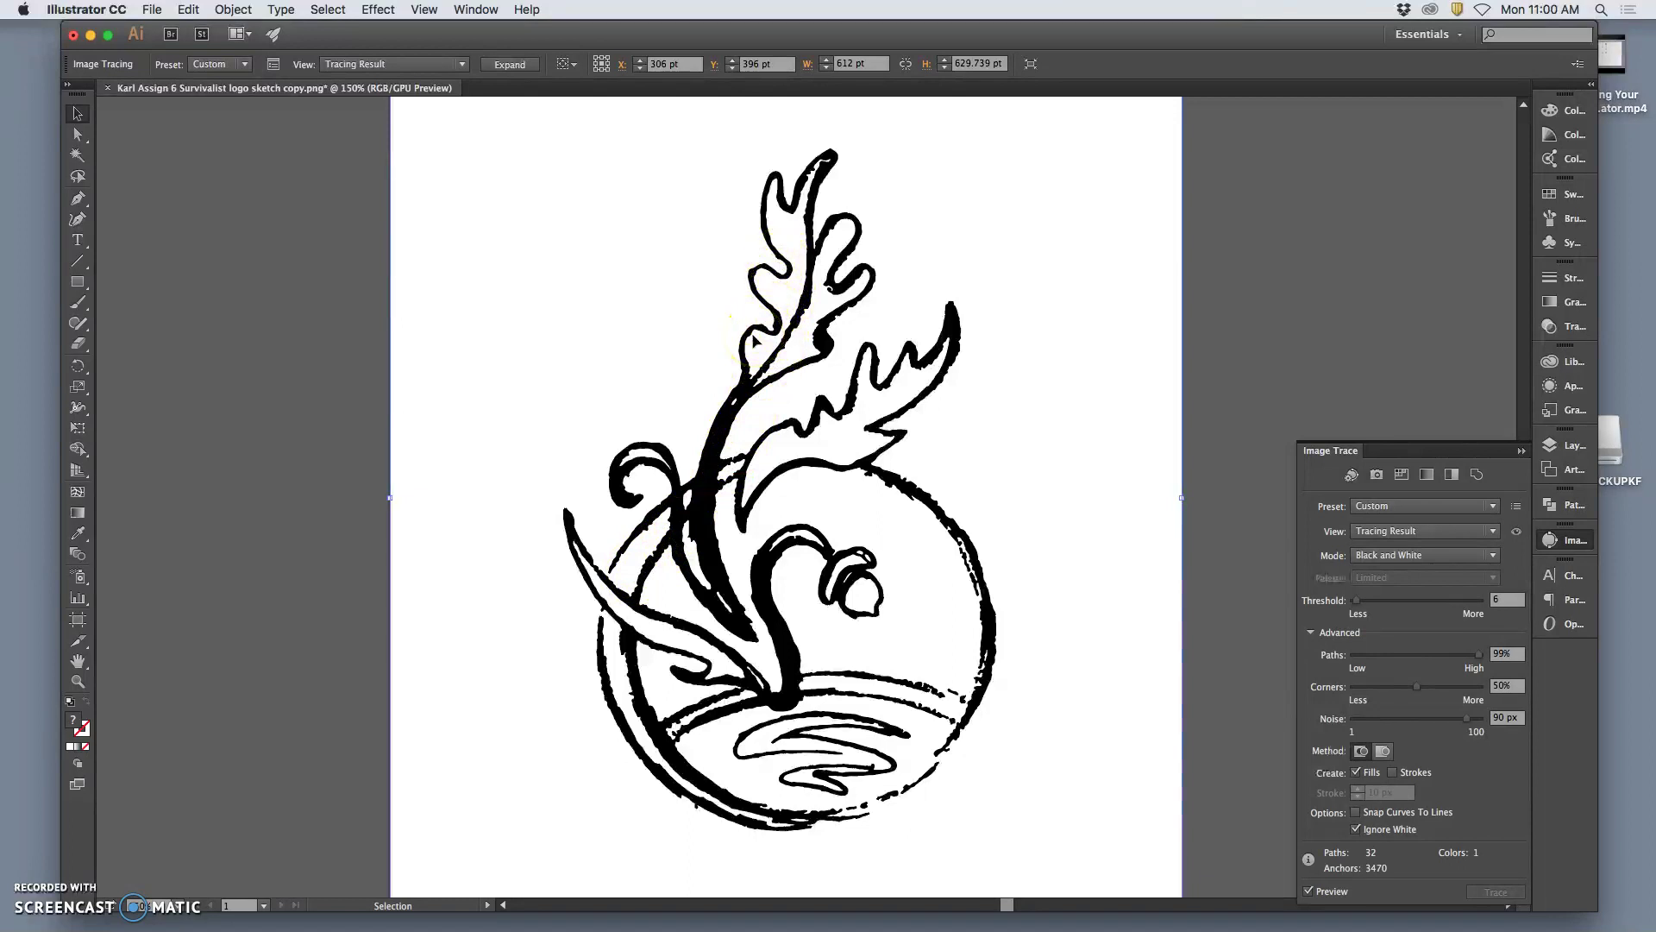
{"action": "left_click_drag", "start_coordinate": [1478, 655], "coordinate": [1442, 661]}
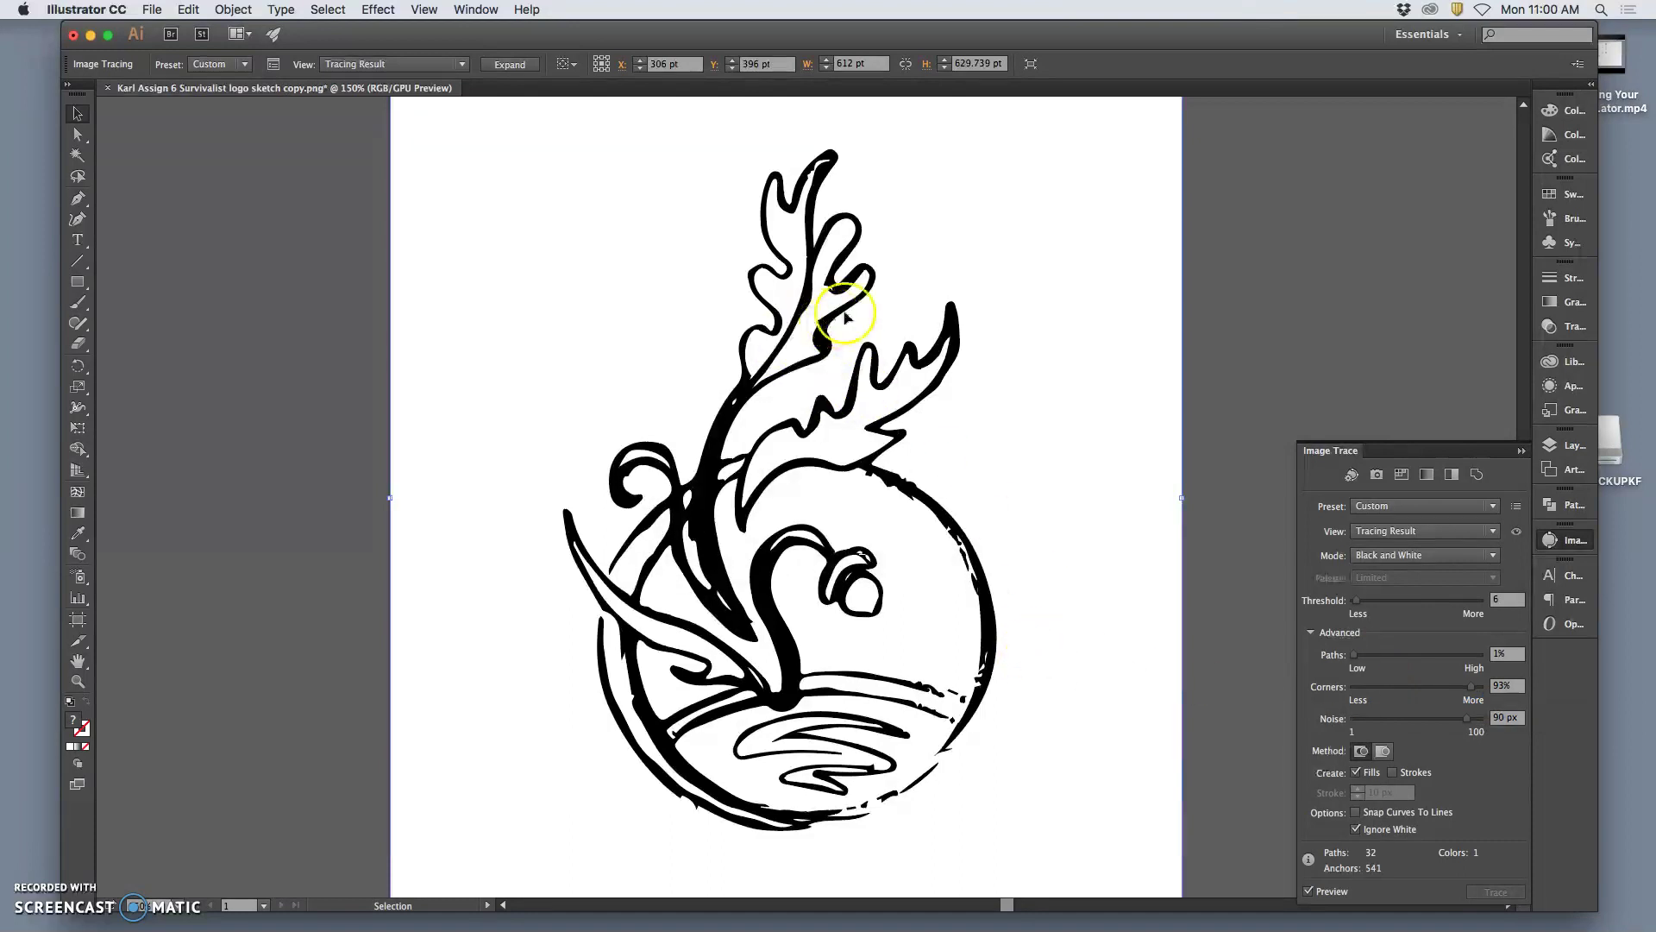
- Drag the Image Trace Corners slider up to 44%, giving 32 paths and 632 anchors
{"action": "left_click", "coordinate": [1472, 690]}
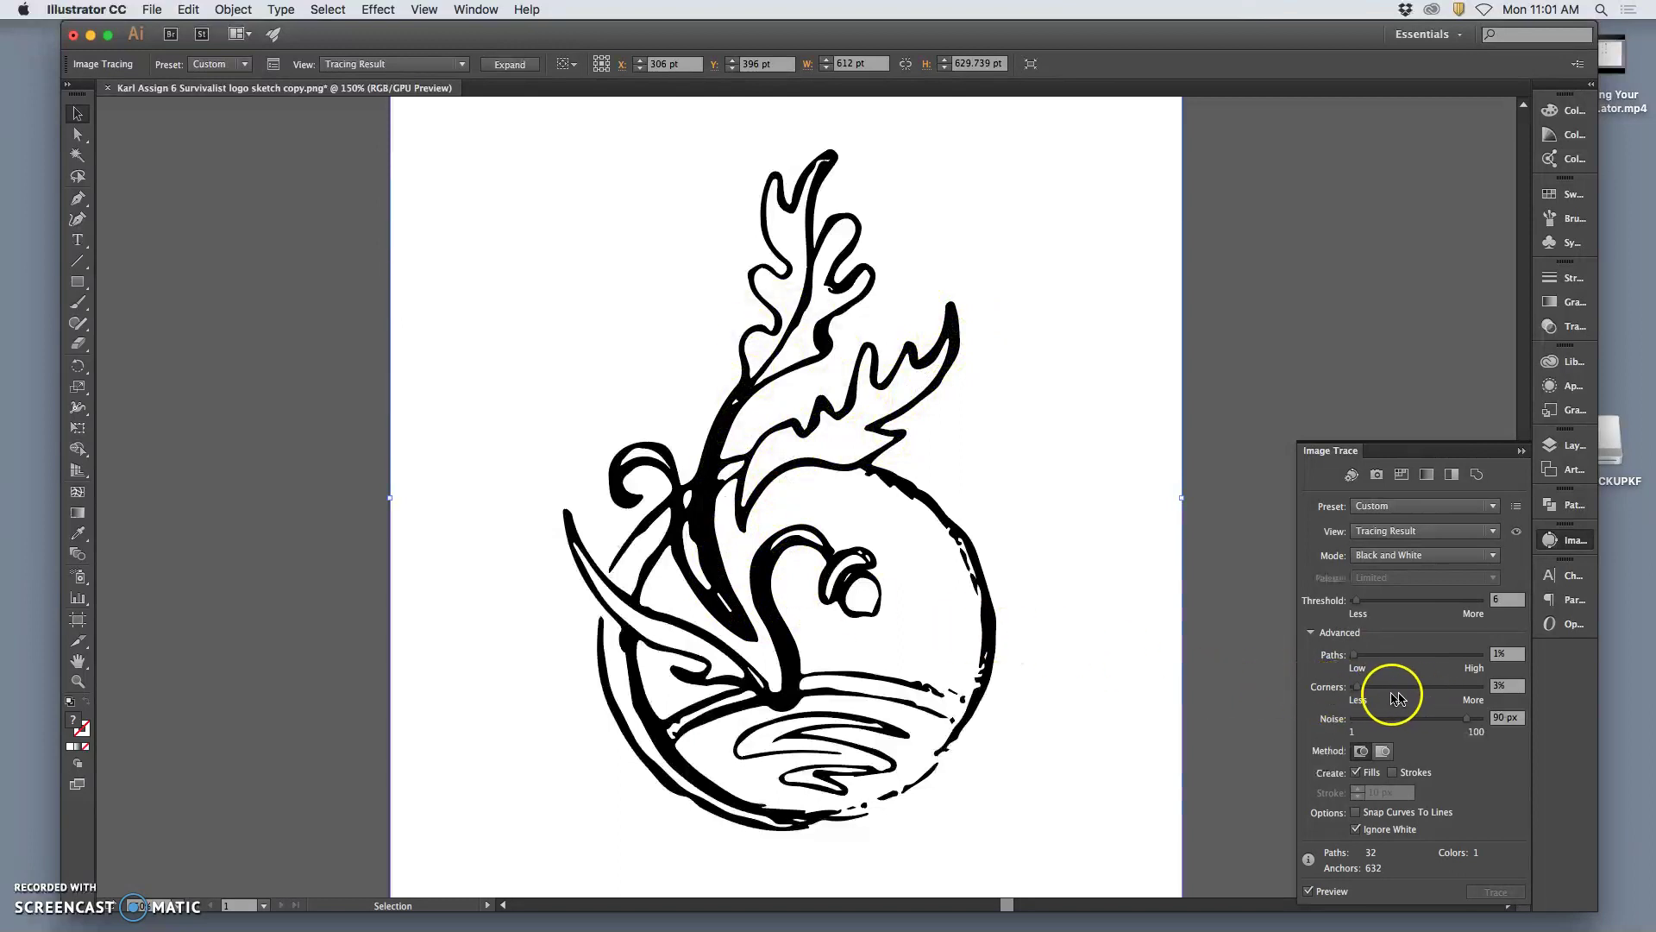
{"action": "left_click_drag", "start_coordinate": [1358, 686], "coordinate": [1411, 690]}
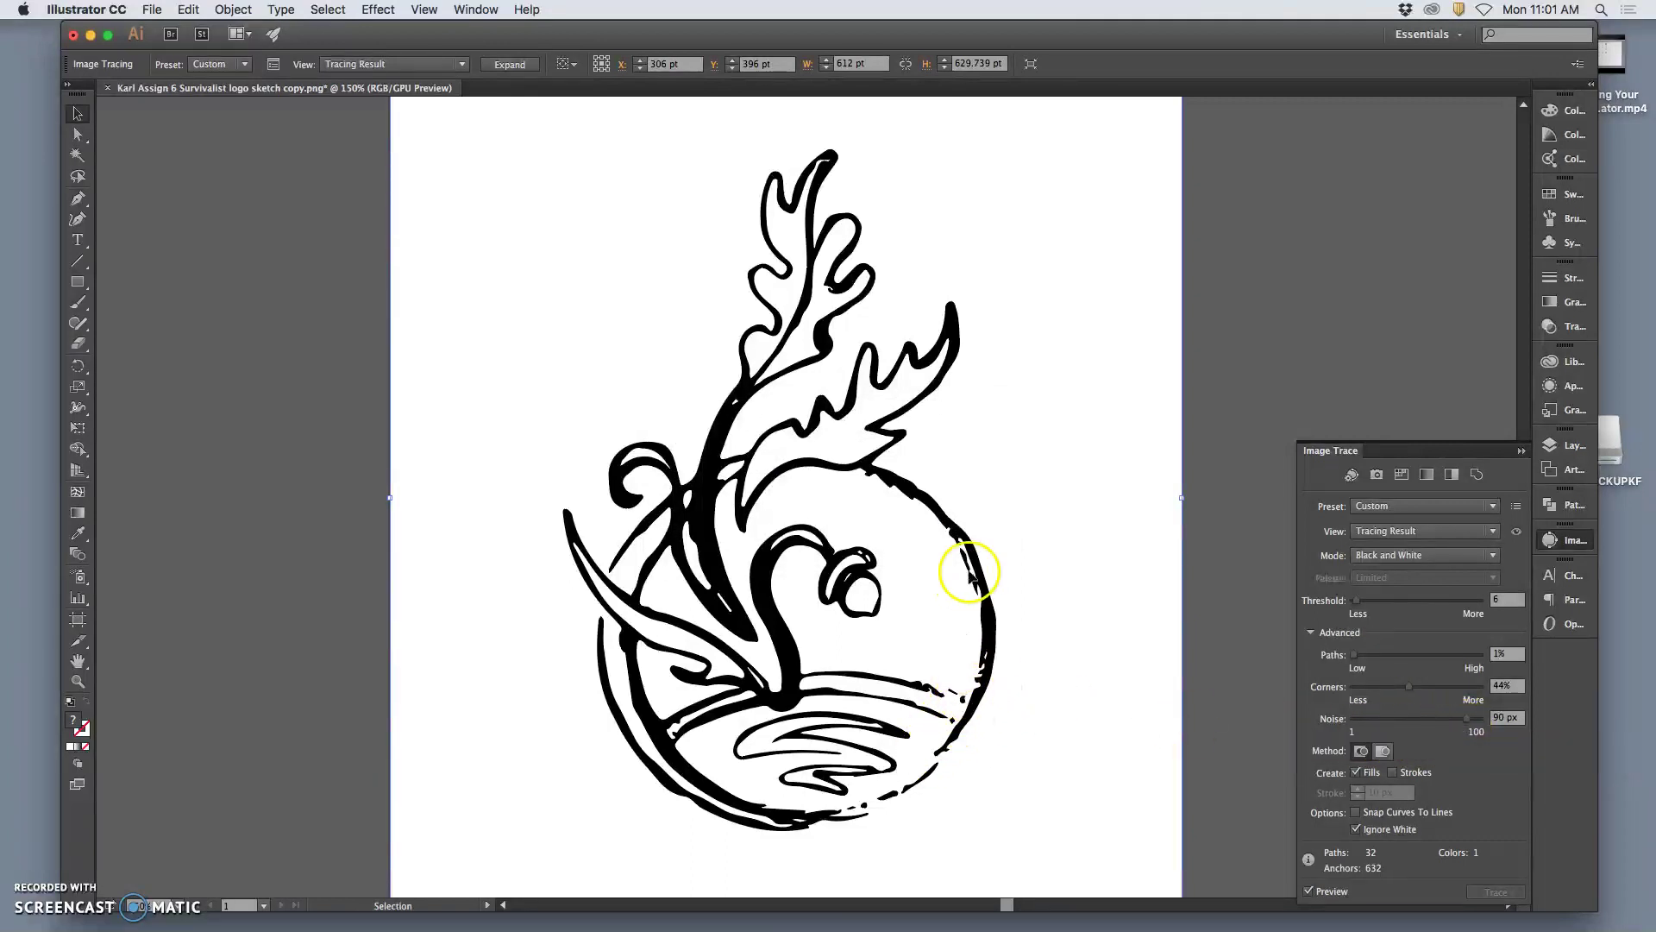
- Zoom in on the trace's swirl lines to inspect the details, then zoom back out to the whole logo
{"action": "key", "text": "super+equal"}
{"action": "key", "text": "super+equal"}
{"action": "key", "text": "super+equal"}
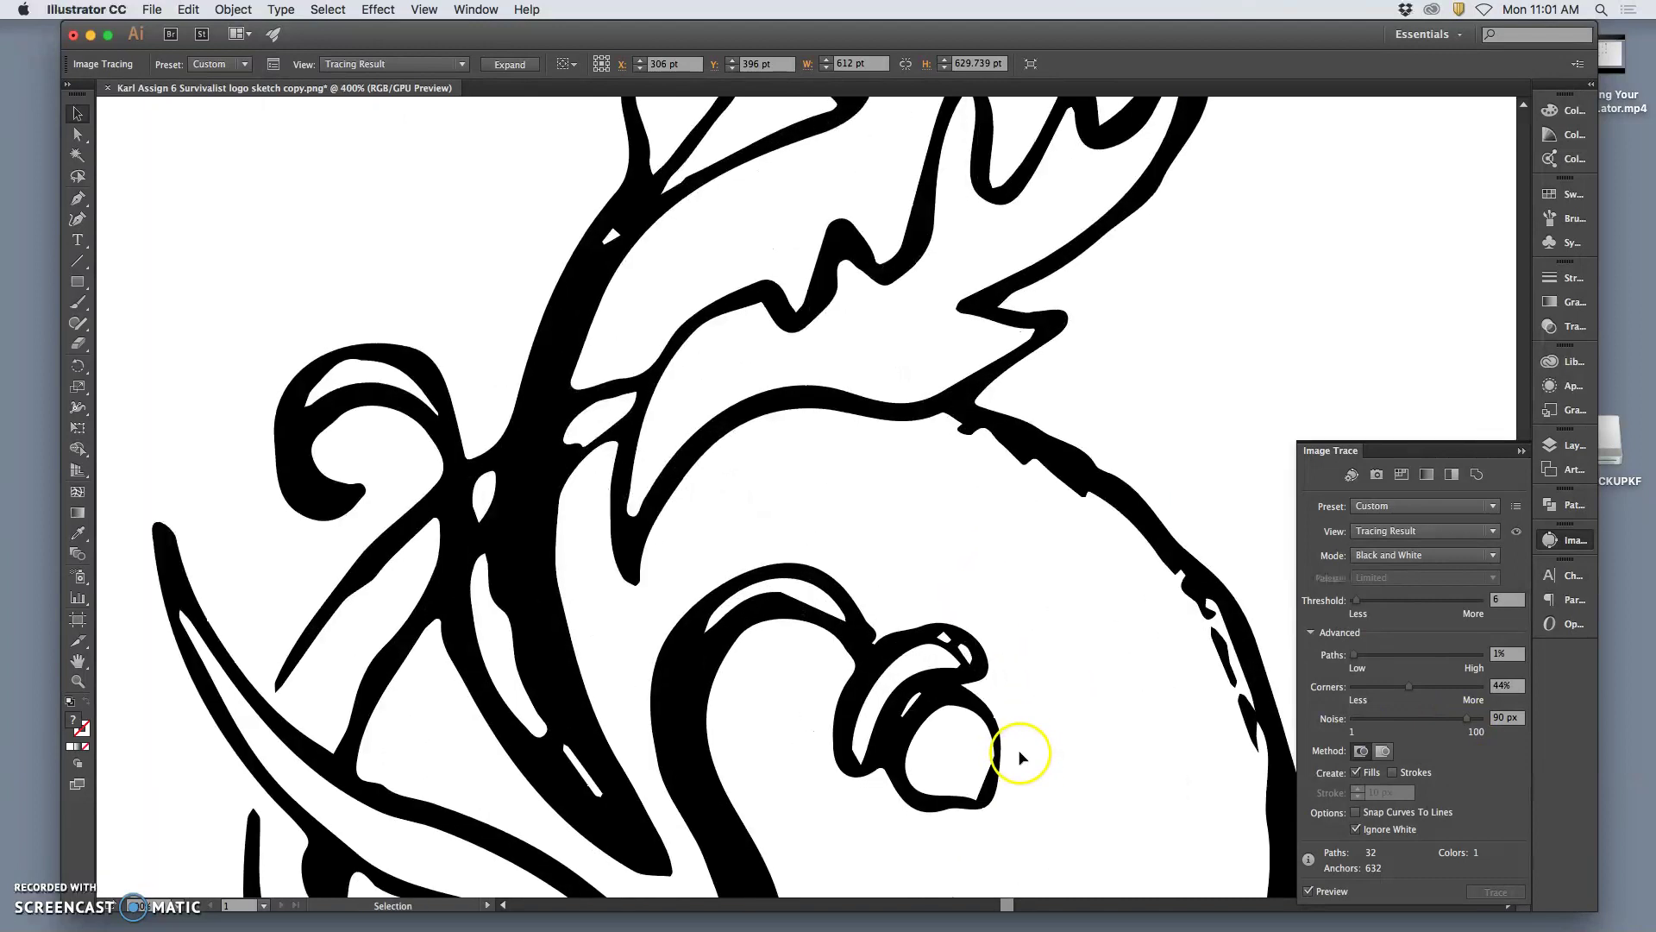
{"action": "scroll", "coordinate": [1018, 758], "scroll_direction": "down", "scroll_amount": 3}
{"action": "scroll", "coordinate": [1018, 757], "scroll_direction": "down", "scroll_amount": 5}
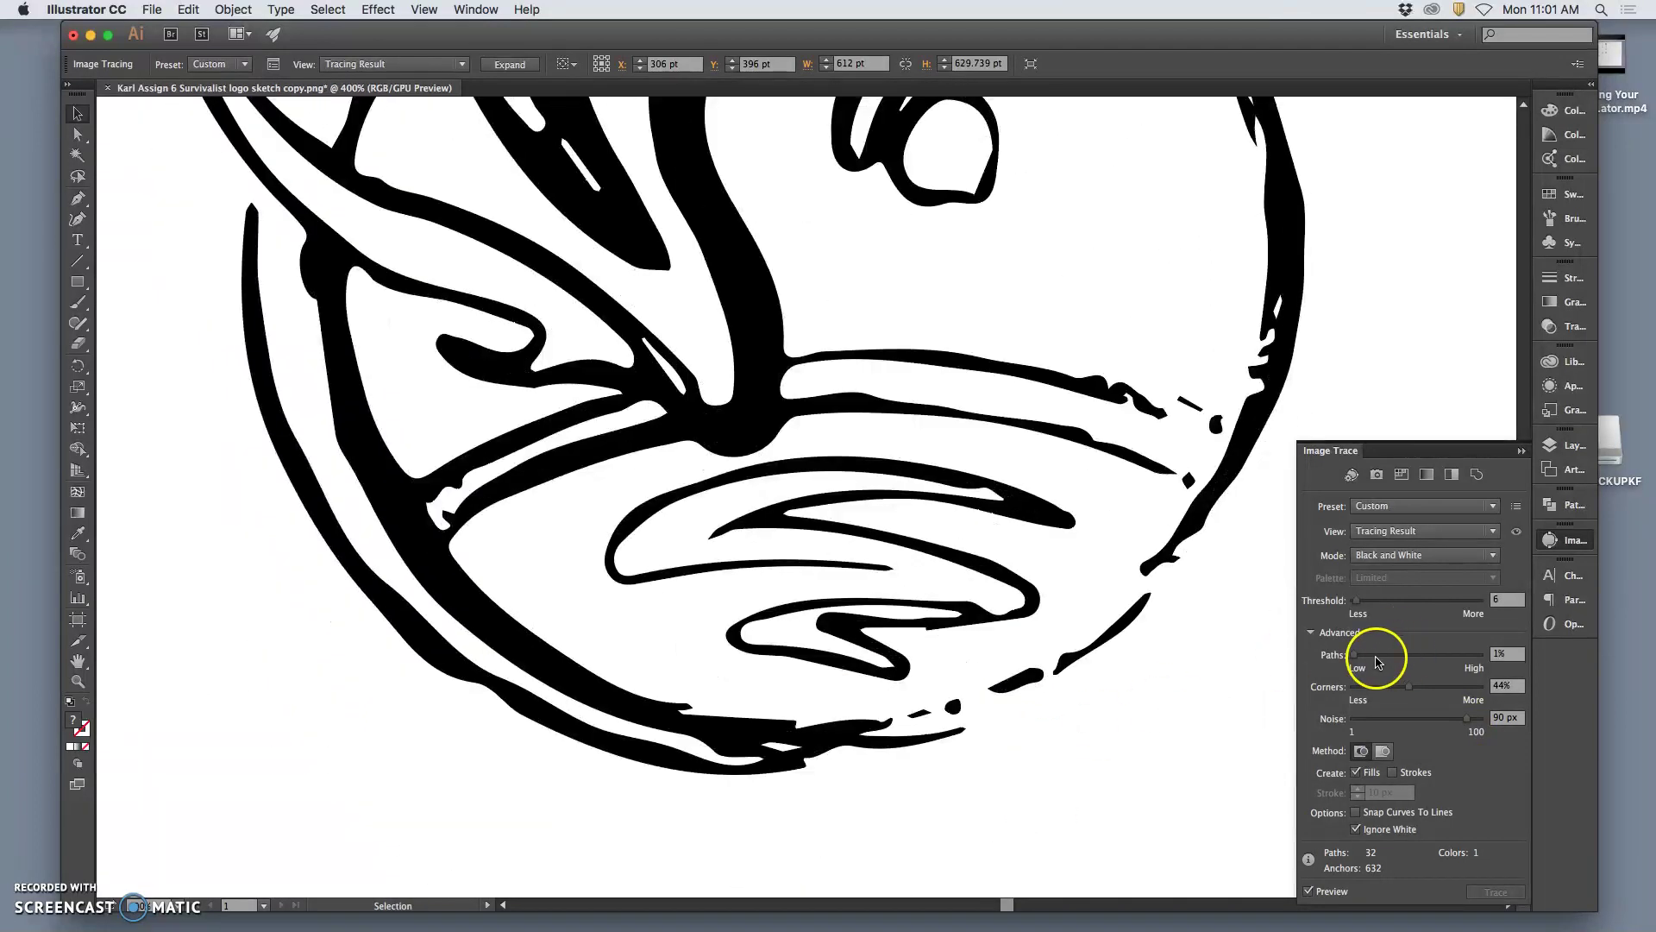
{"action": "key", "text": "super+equal"}
{"action": "scroll", "coordinate": [1117, 635], "scroll_direction": "down", "scroll_amount": 5}
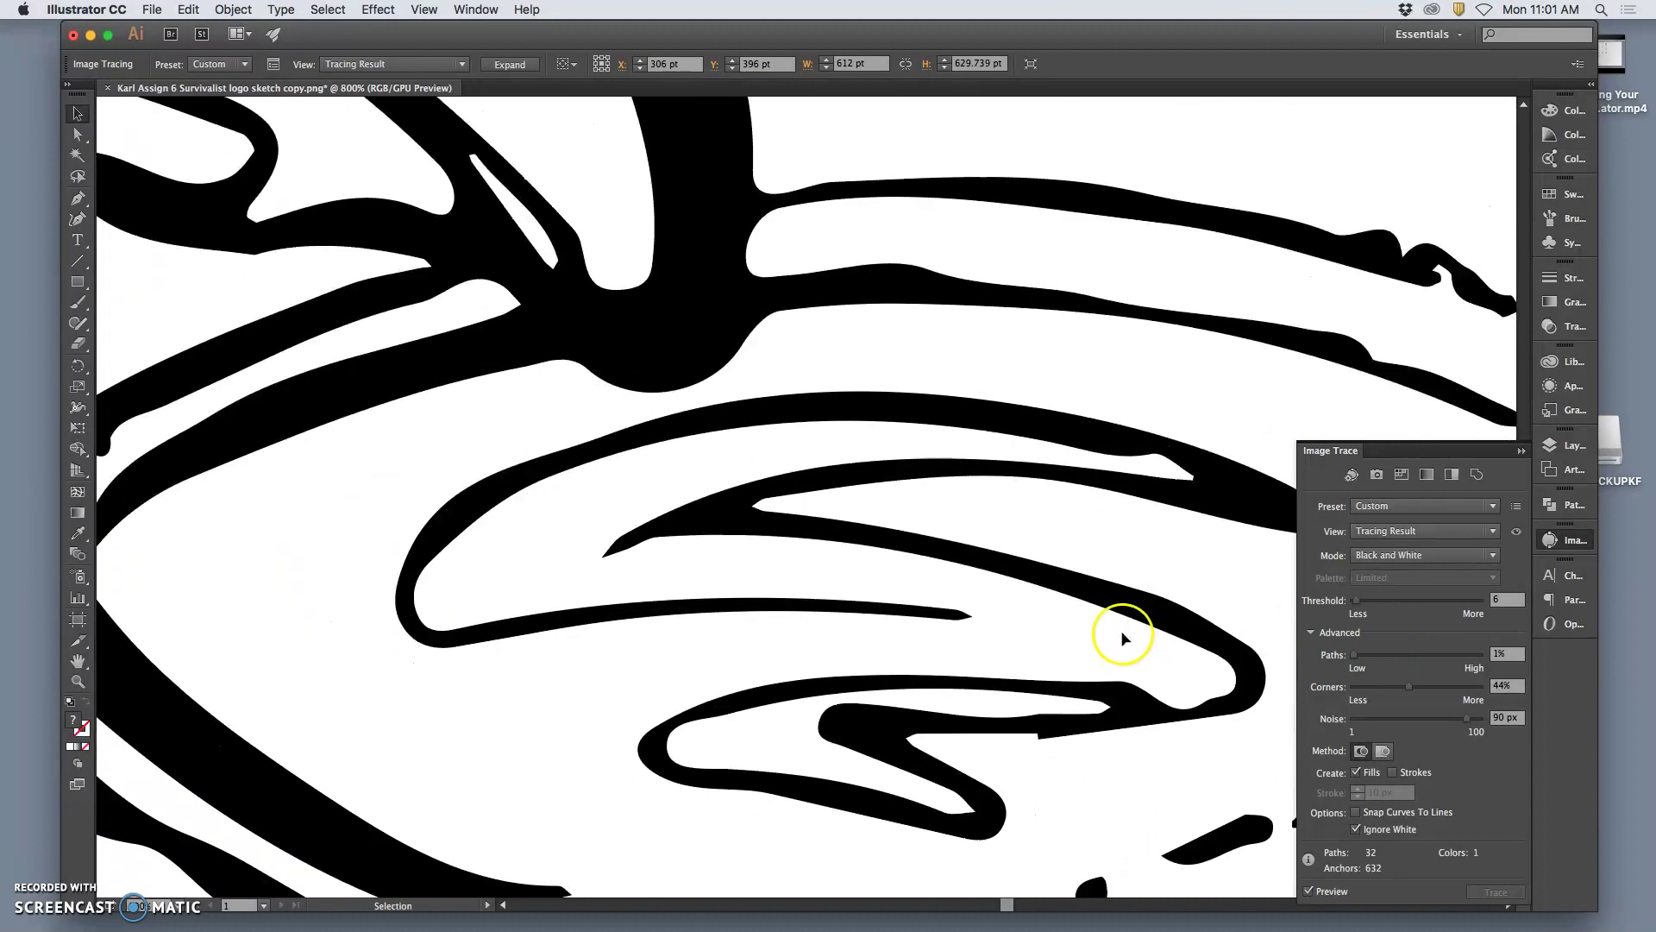
{"action": "key", "text": "super+minus"}
{"action": "key", "text": "super+minus"}
{"action": "key", "text": "super+minus"}
{"action": "key", "text": "super+minus"}
{"action": "key", "text": "super+minus"}
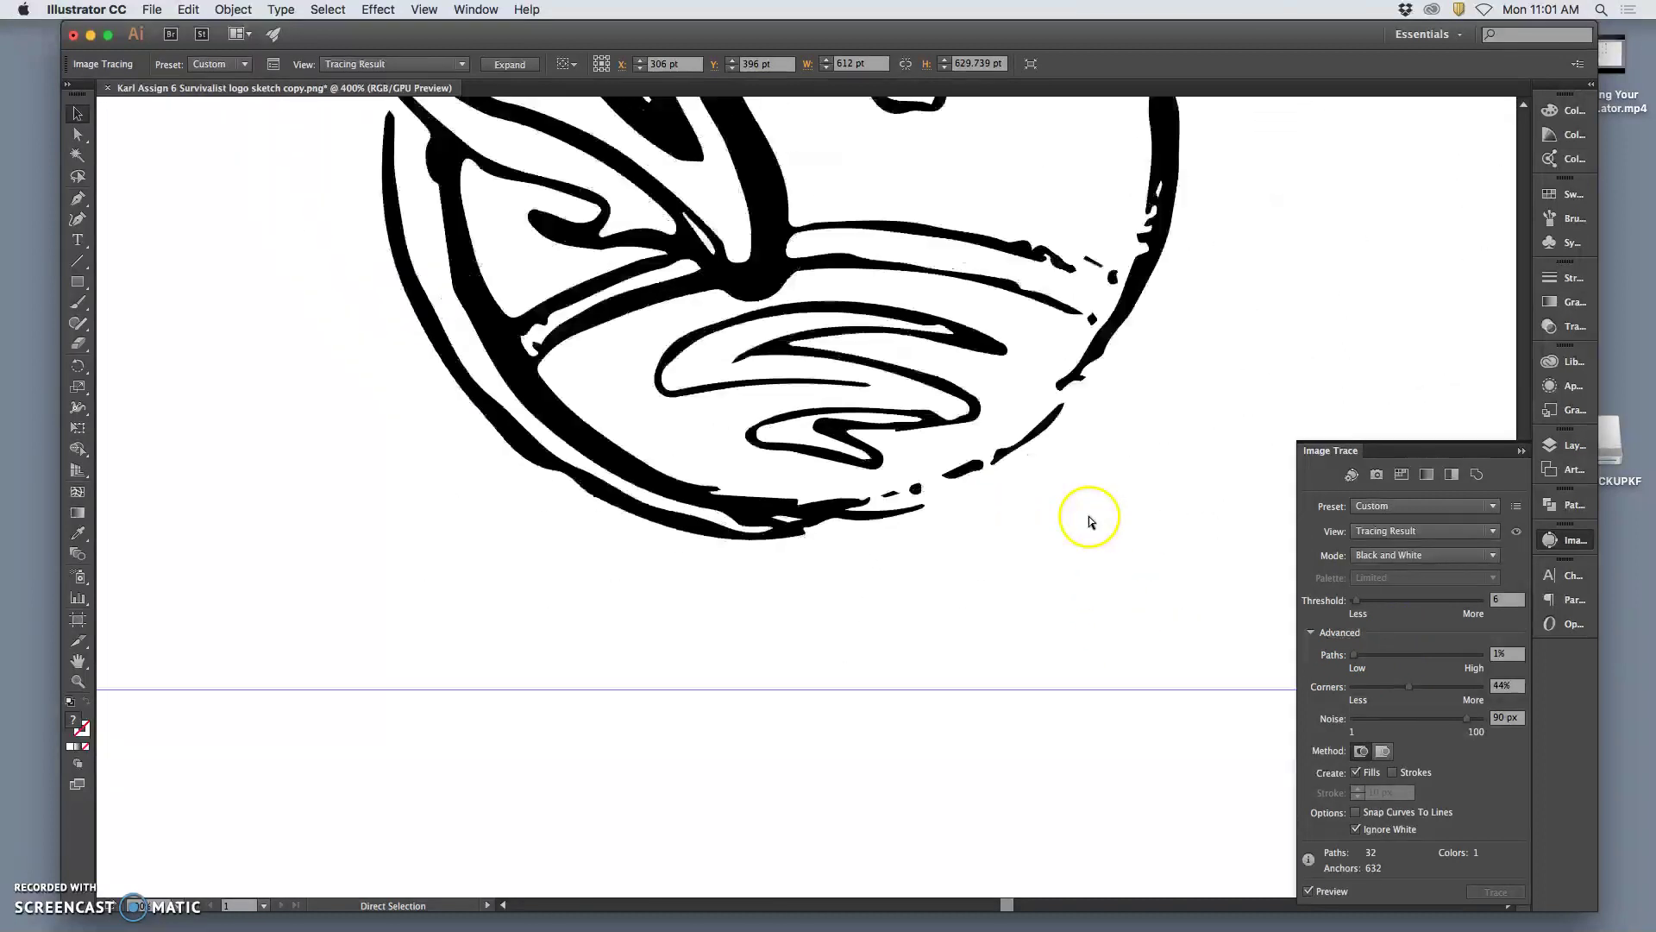
{"action": "scroll", "coordinate": [1078, 237], "scroll_direction": "up", "scroll_amount": 5}
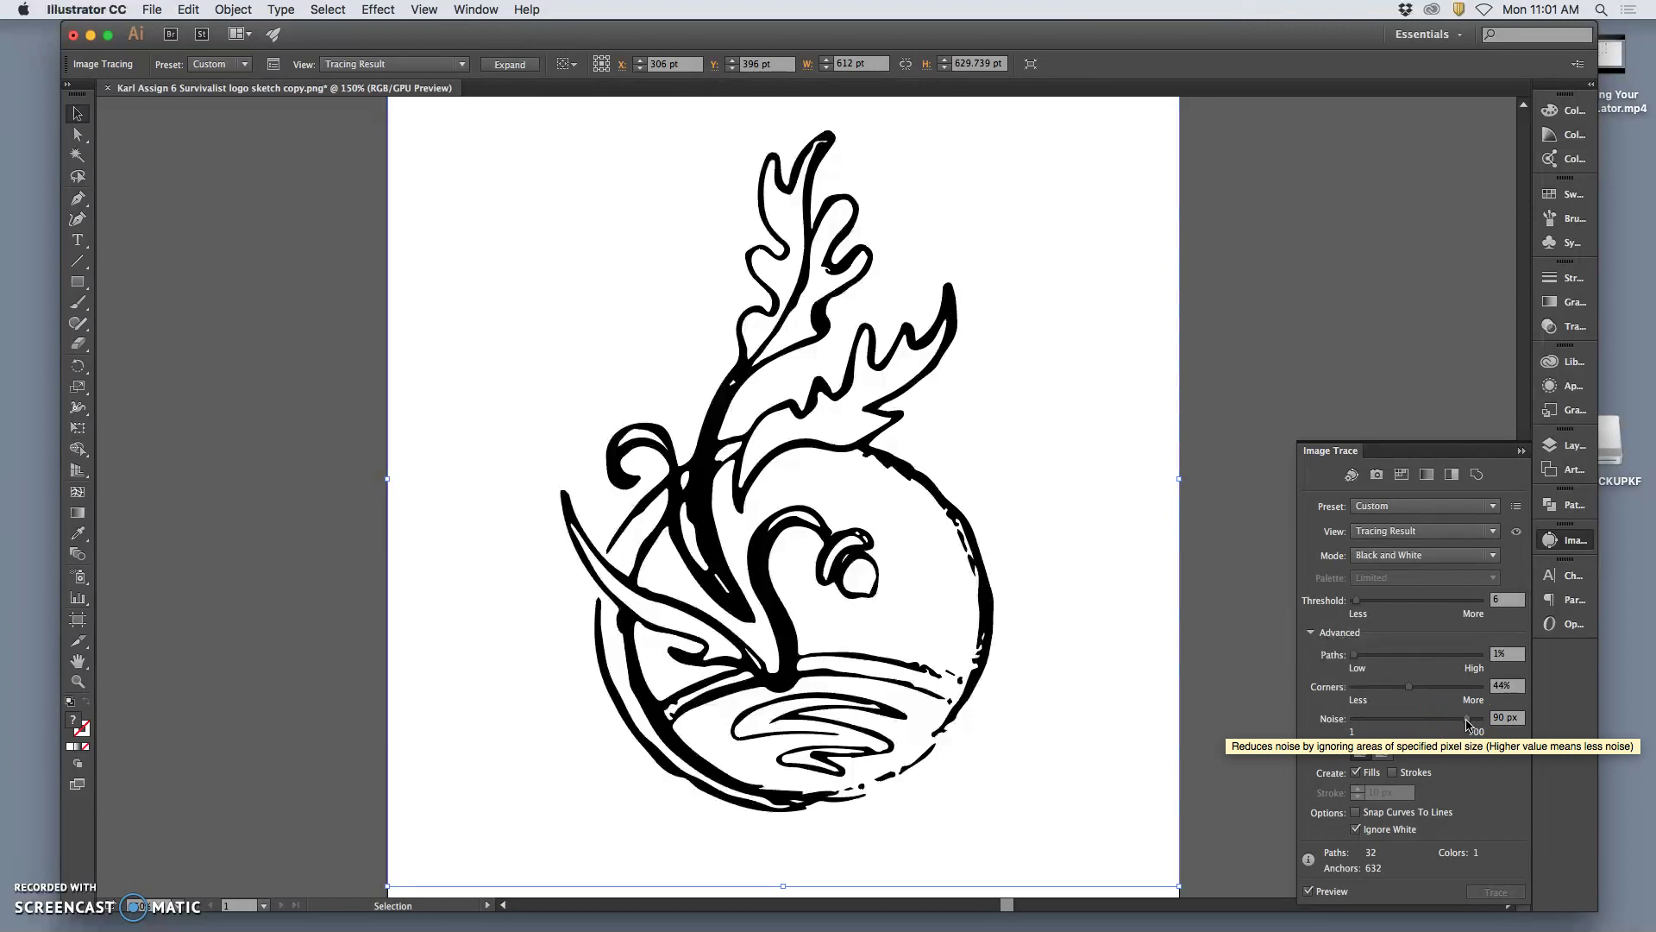
- Set Noise to 100 px and re-run the trace, leaving 28 paths and 624 anchors
{"action": "left_click", "coordinate": [1469, 723]}
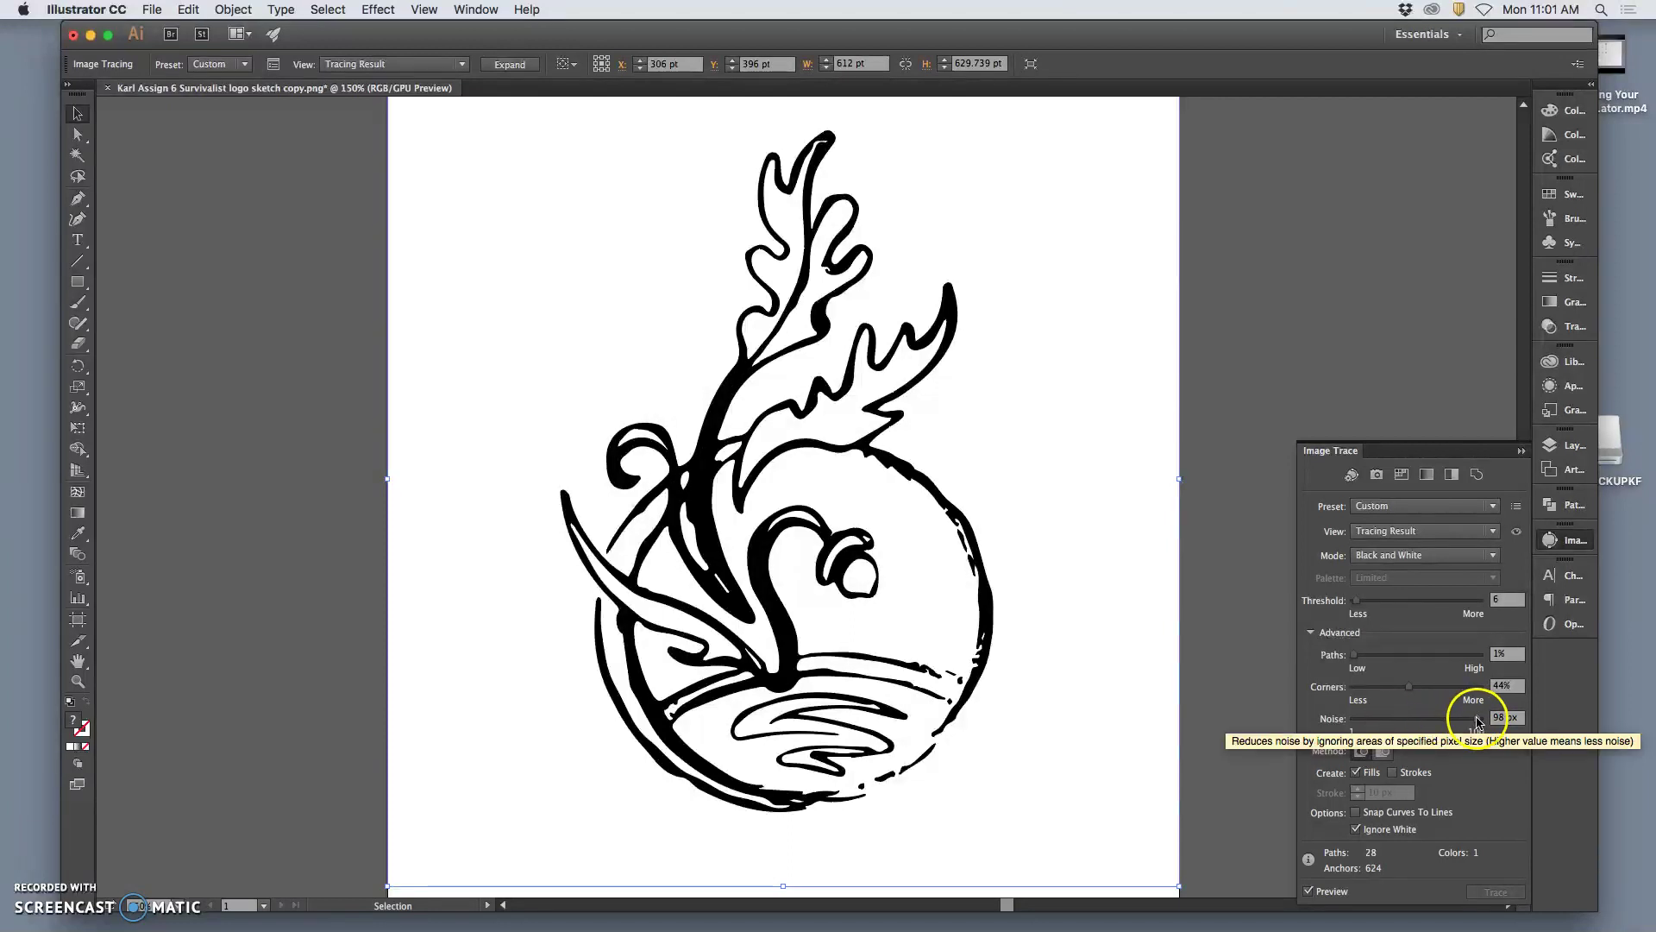
{"action": "left_click_drag", "start_coordinate": [1476, 718], "coordinate": [1402, 723]}
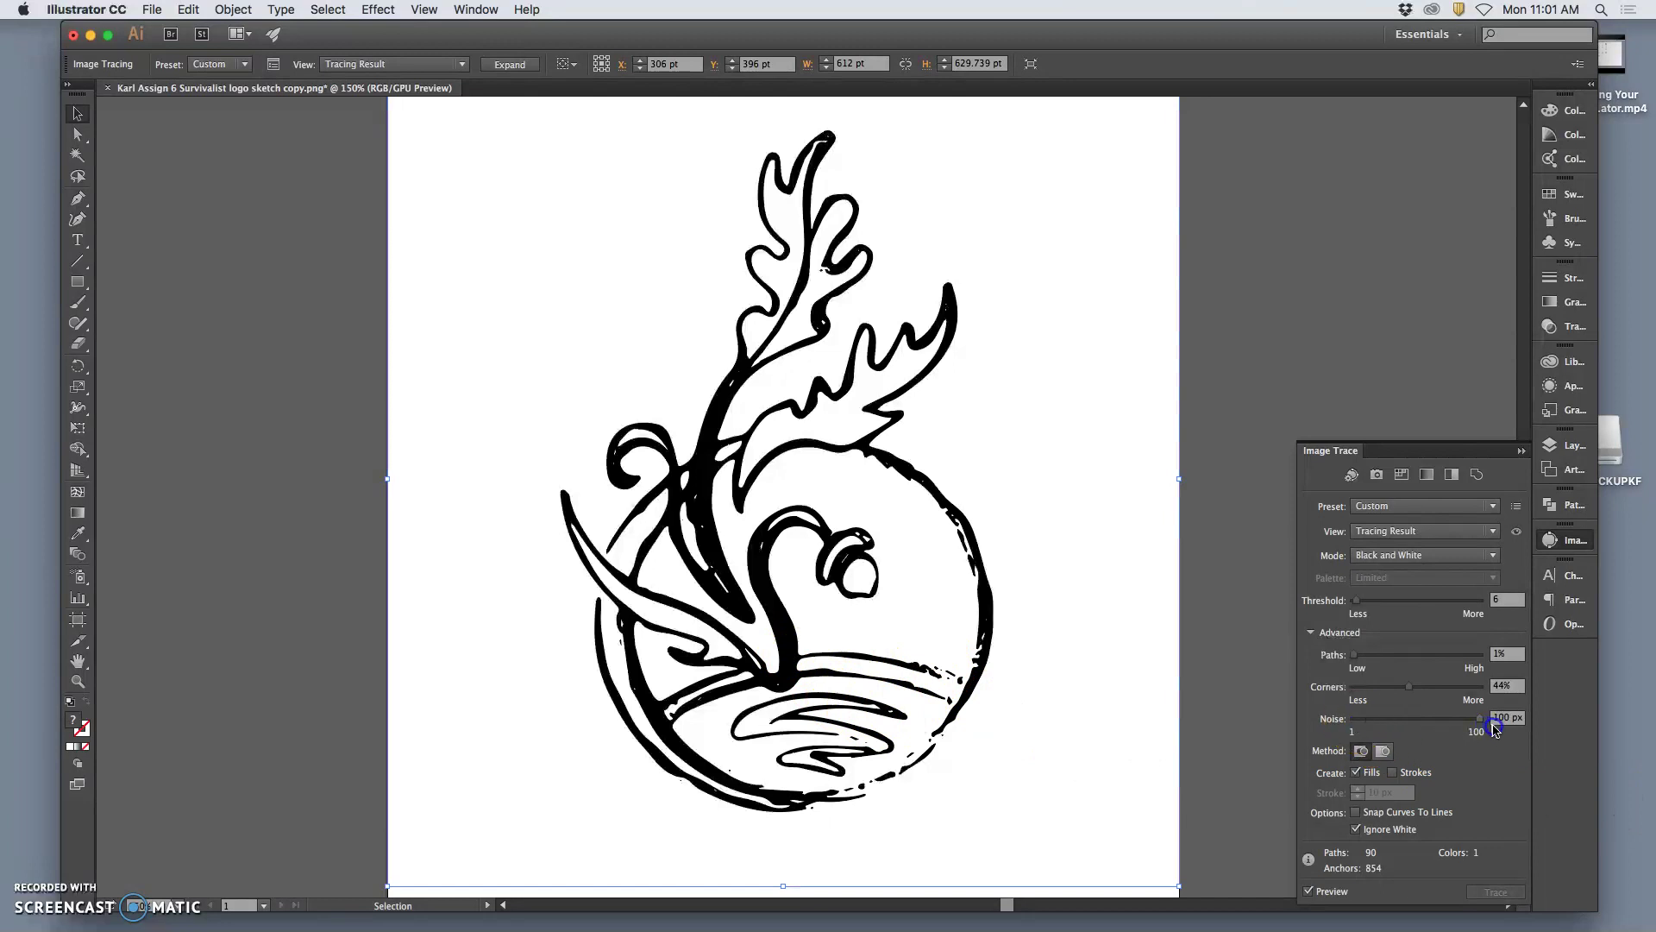
{"action": "left_click", "coordinate": [1325, 811]}
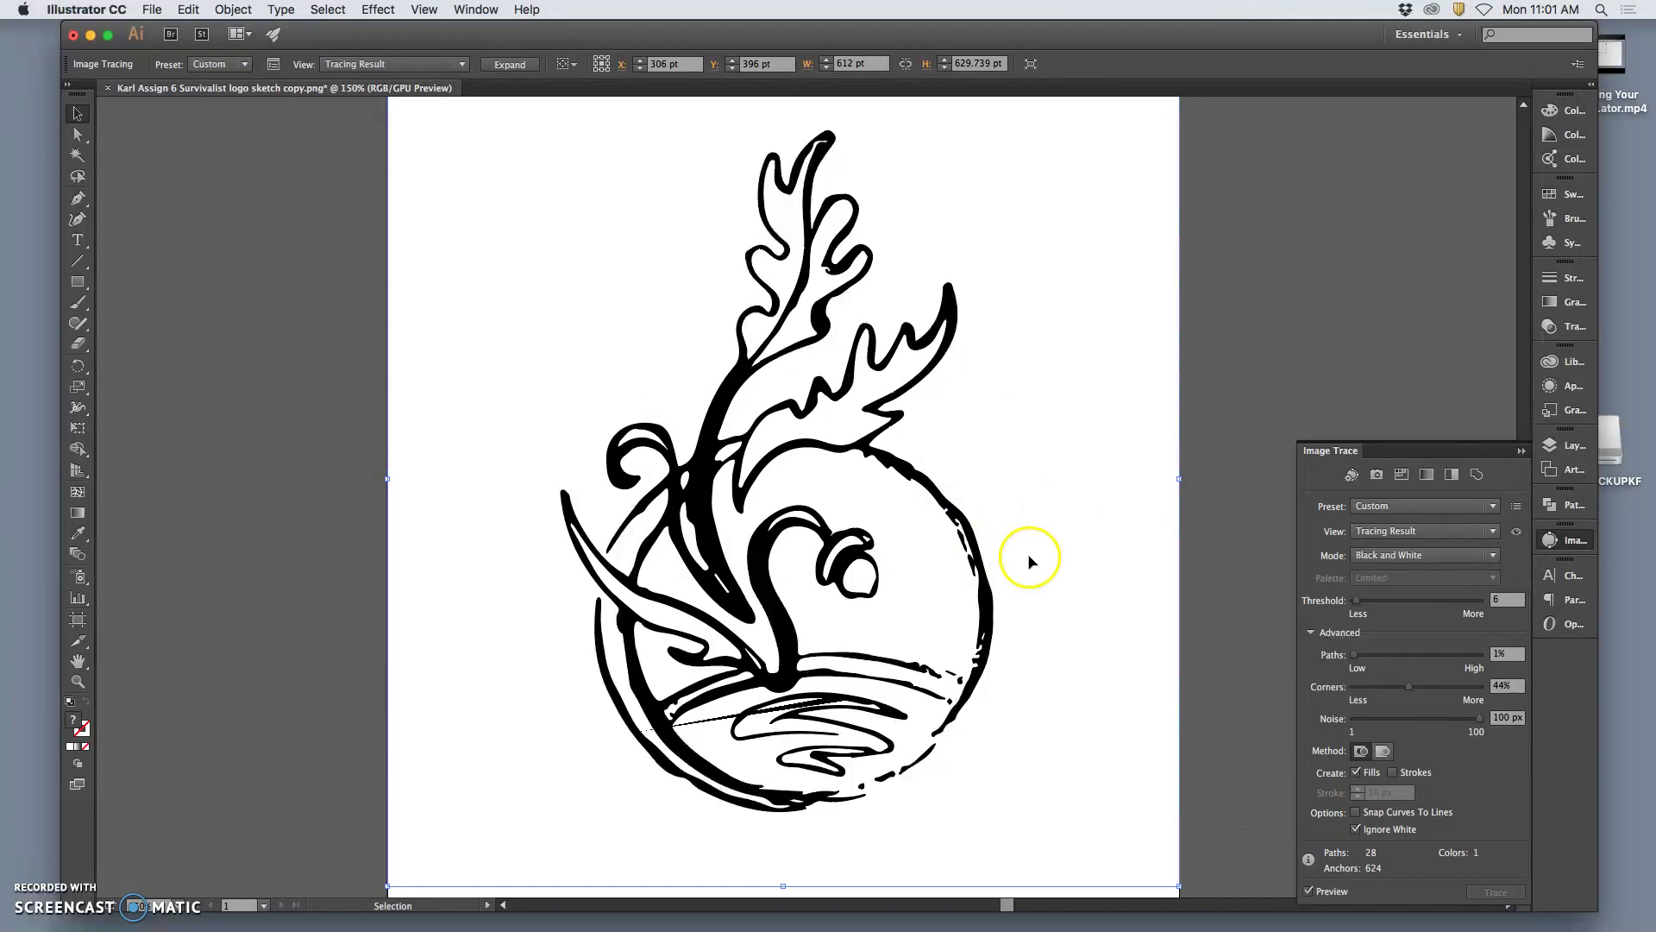
- Zoom in and pan around the trace result to check the logo's edges up close
{"action": "scroll", "coordinate": [895, 483], "scroll_direction": "up", "scroll_amount": 5}
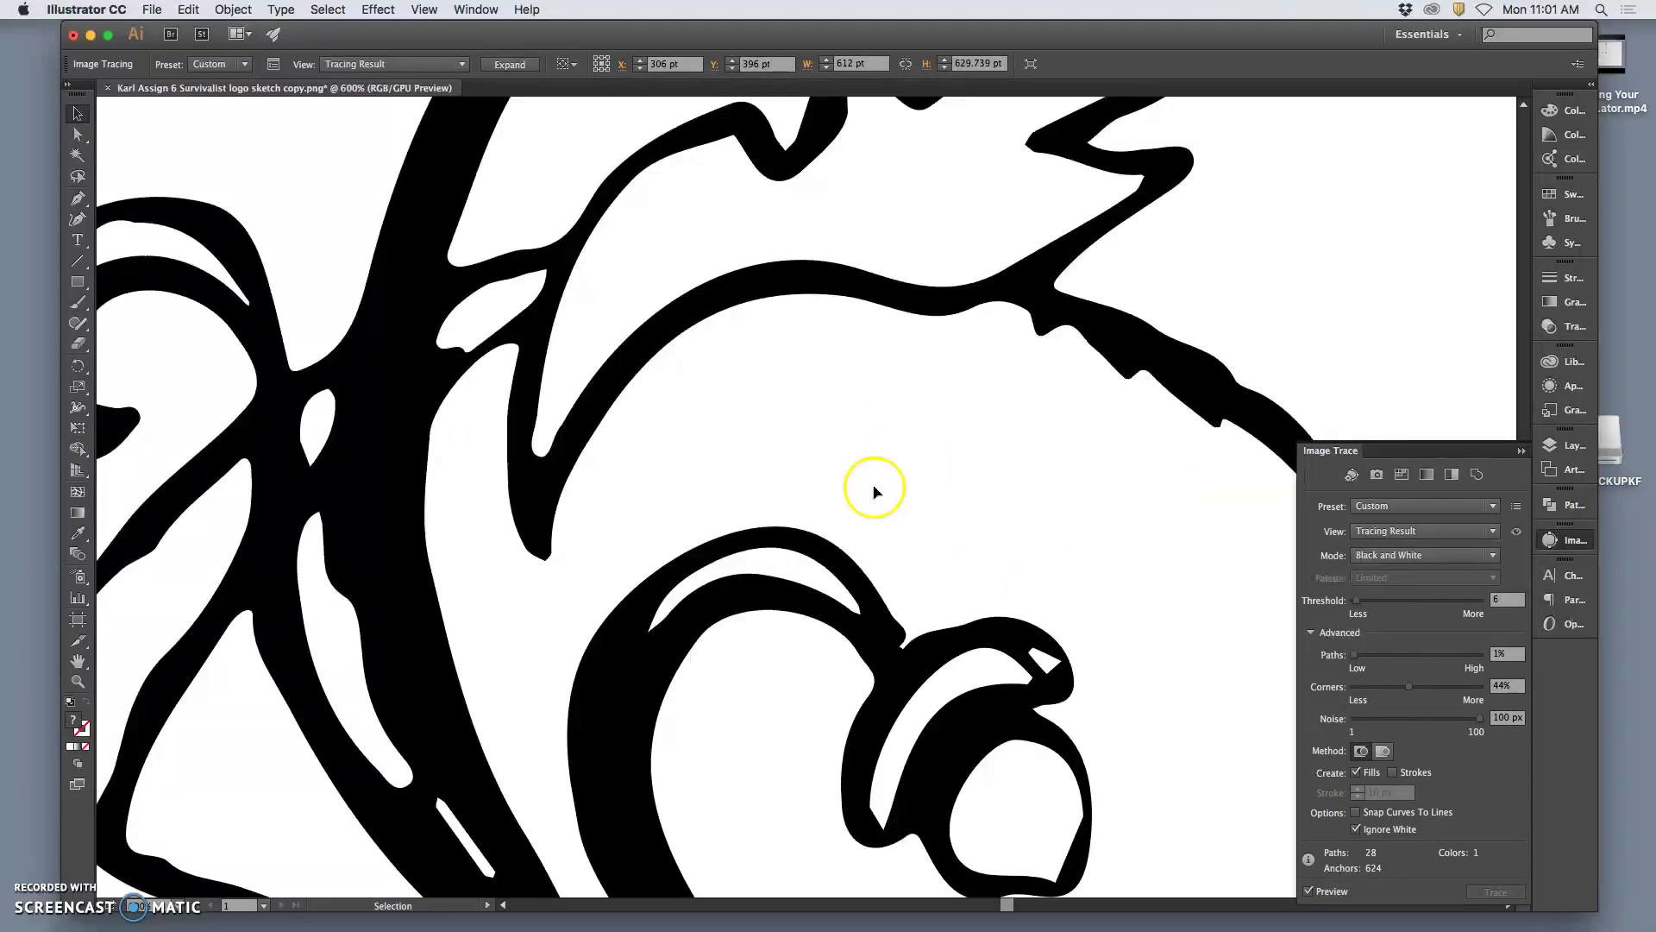
{"action": "scroll", "coordinate": [874, 487], "scroll_direction": "up", "scroll_amount": 6}
{"action": "scroll", "coordinate": [872, 488], "scroll_direction": "up", "scroll_amount": 3}
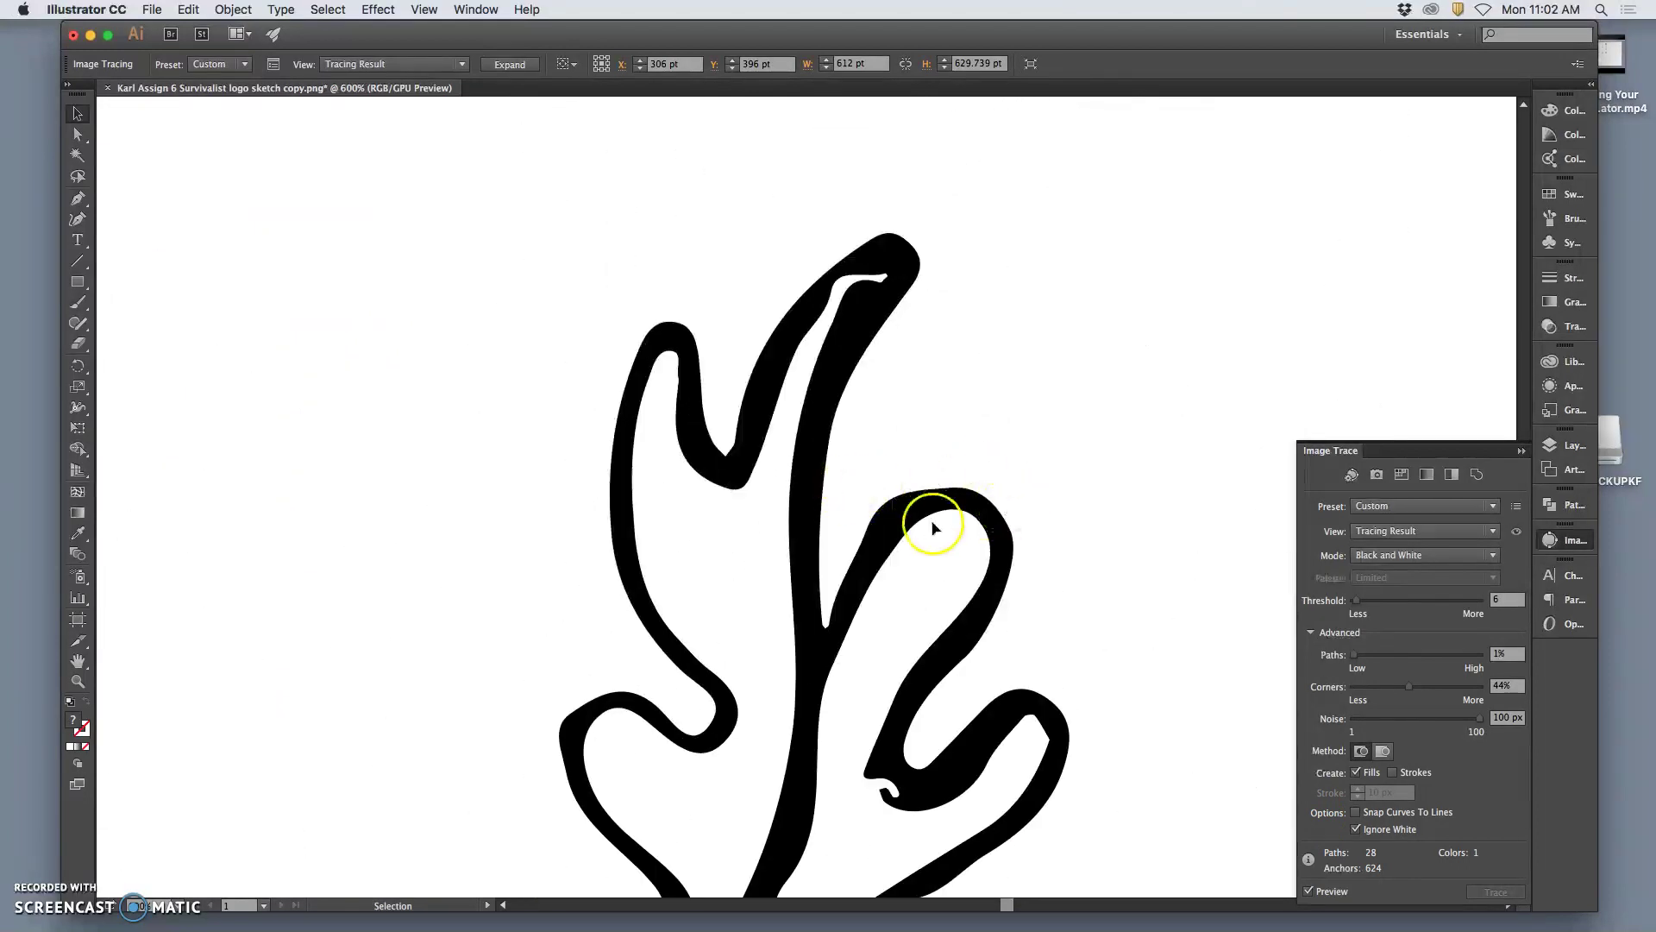
{"action": "scroll", "coordinate": [964, 533], "scroll_direction": "down", "scroll_amount": 1}
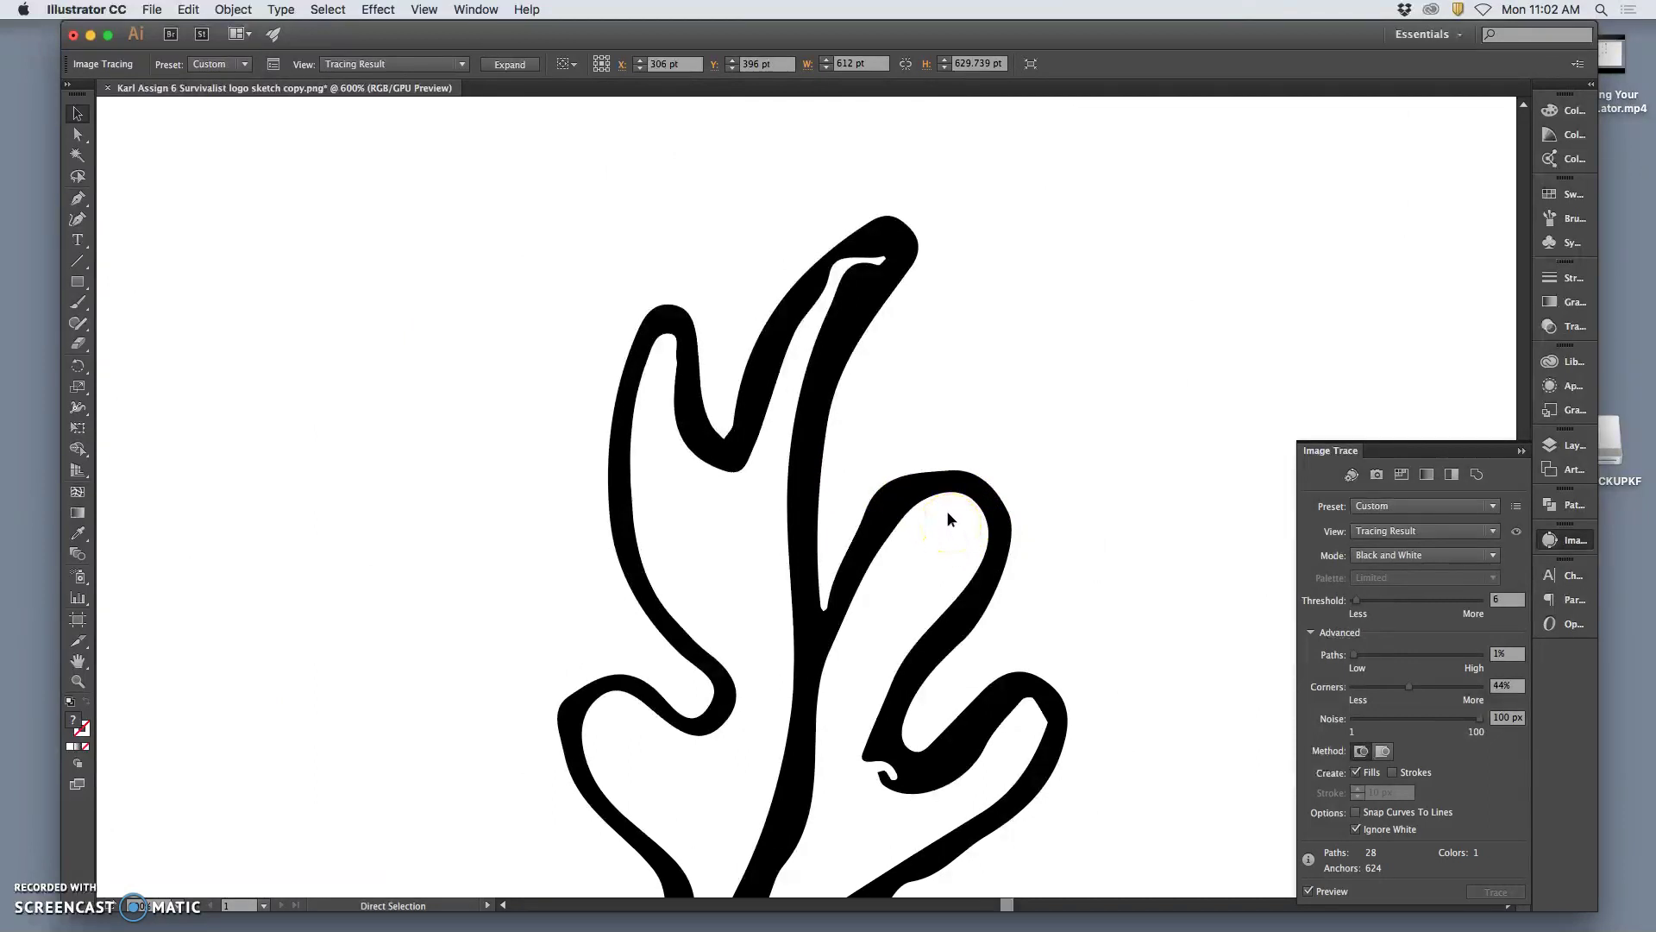
{"action": "scroll", "coordinate": [947, 517], "scroll_direction": "up", "scroll_amount": 15}
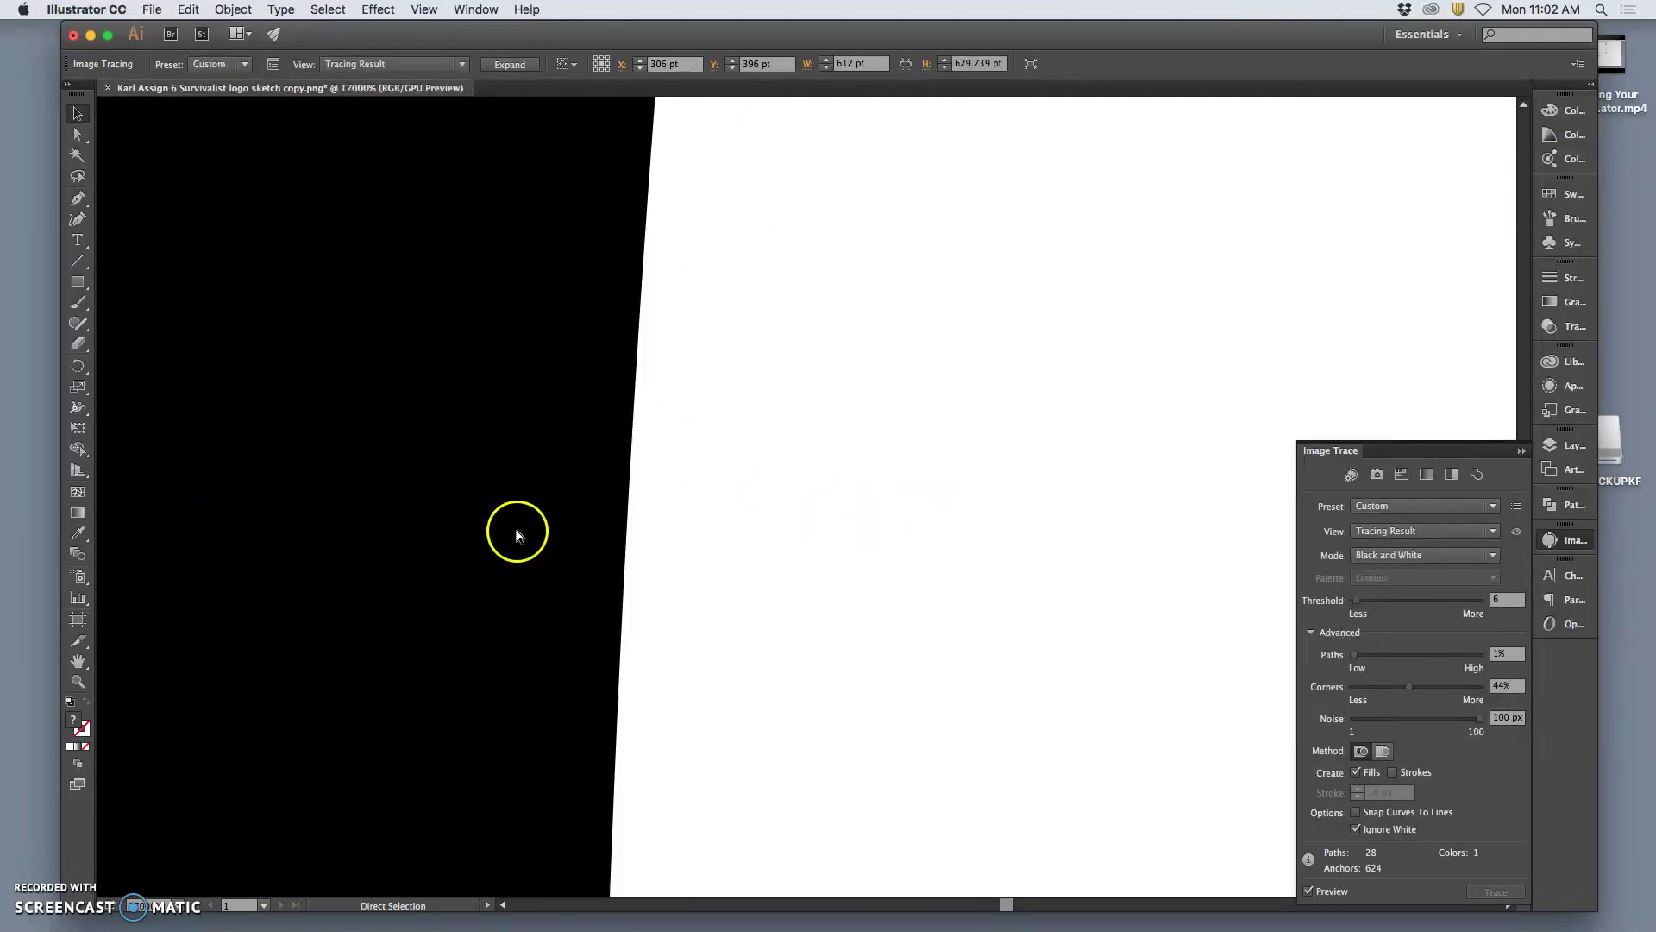
{"action": "scroll", "coordinate": [518, 535], "scroll_direction": "down", "scroll_amount": 5}
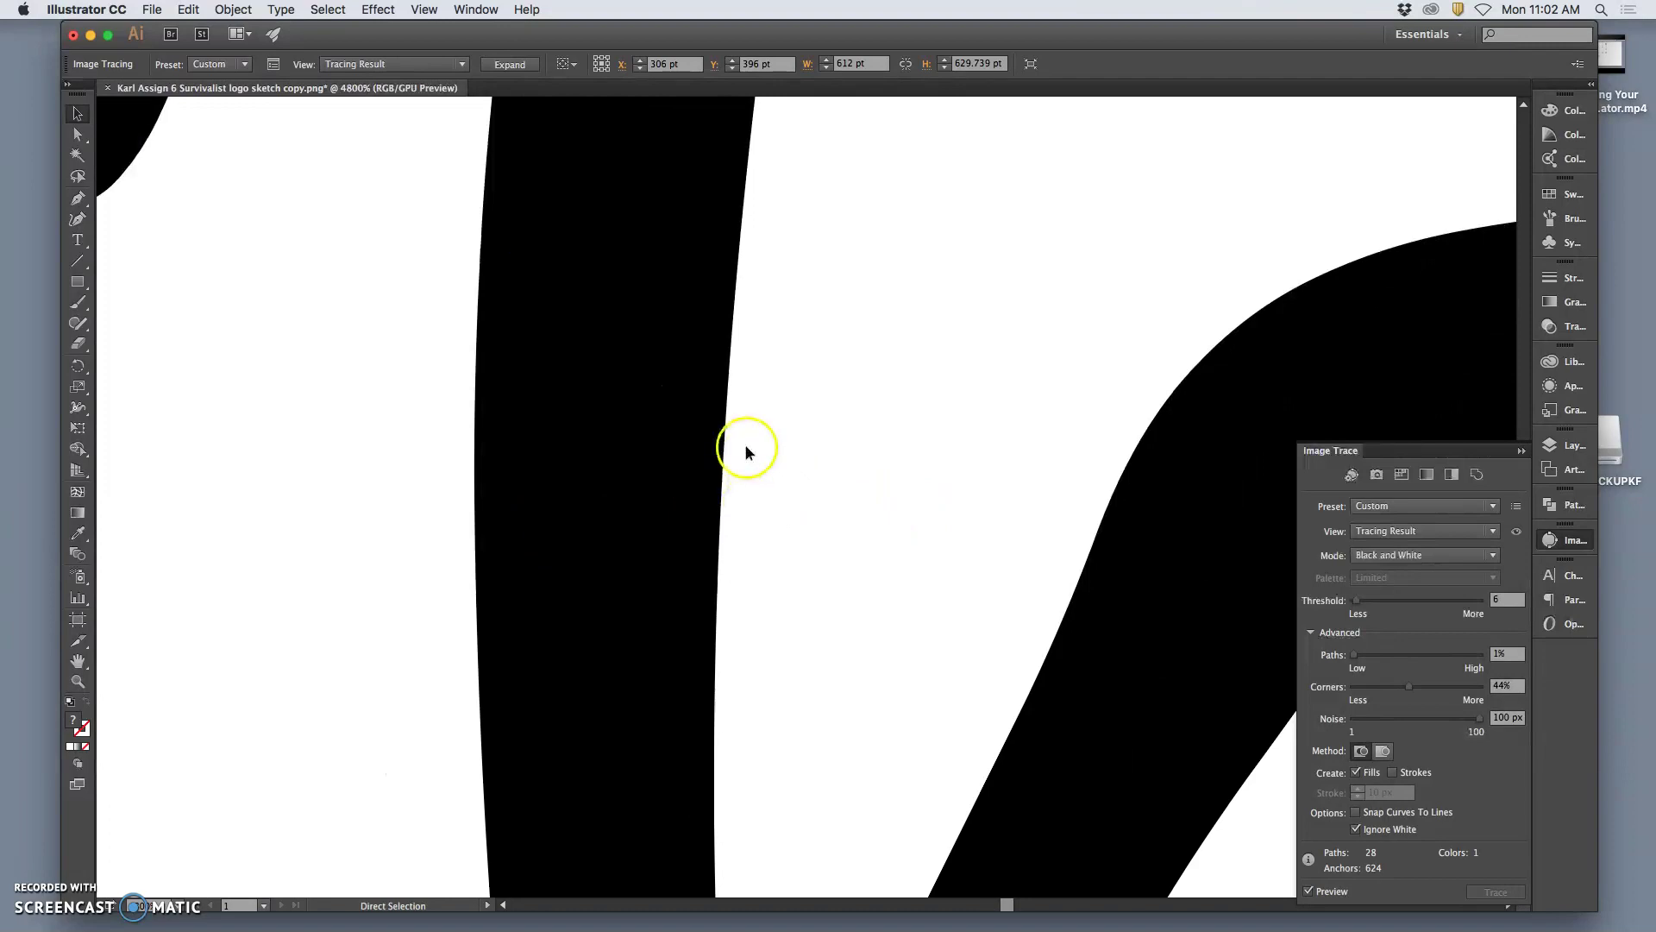
{"action": "scroll", "coordinate": [777, 340], "scroll_direction": "down", "scroll_amount": 5}
{"action": "scroll", "coordinate": [806, 540], "scroll_direction": "up", "scroll_amount": 4}
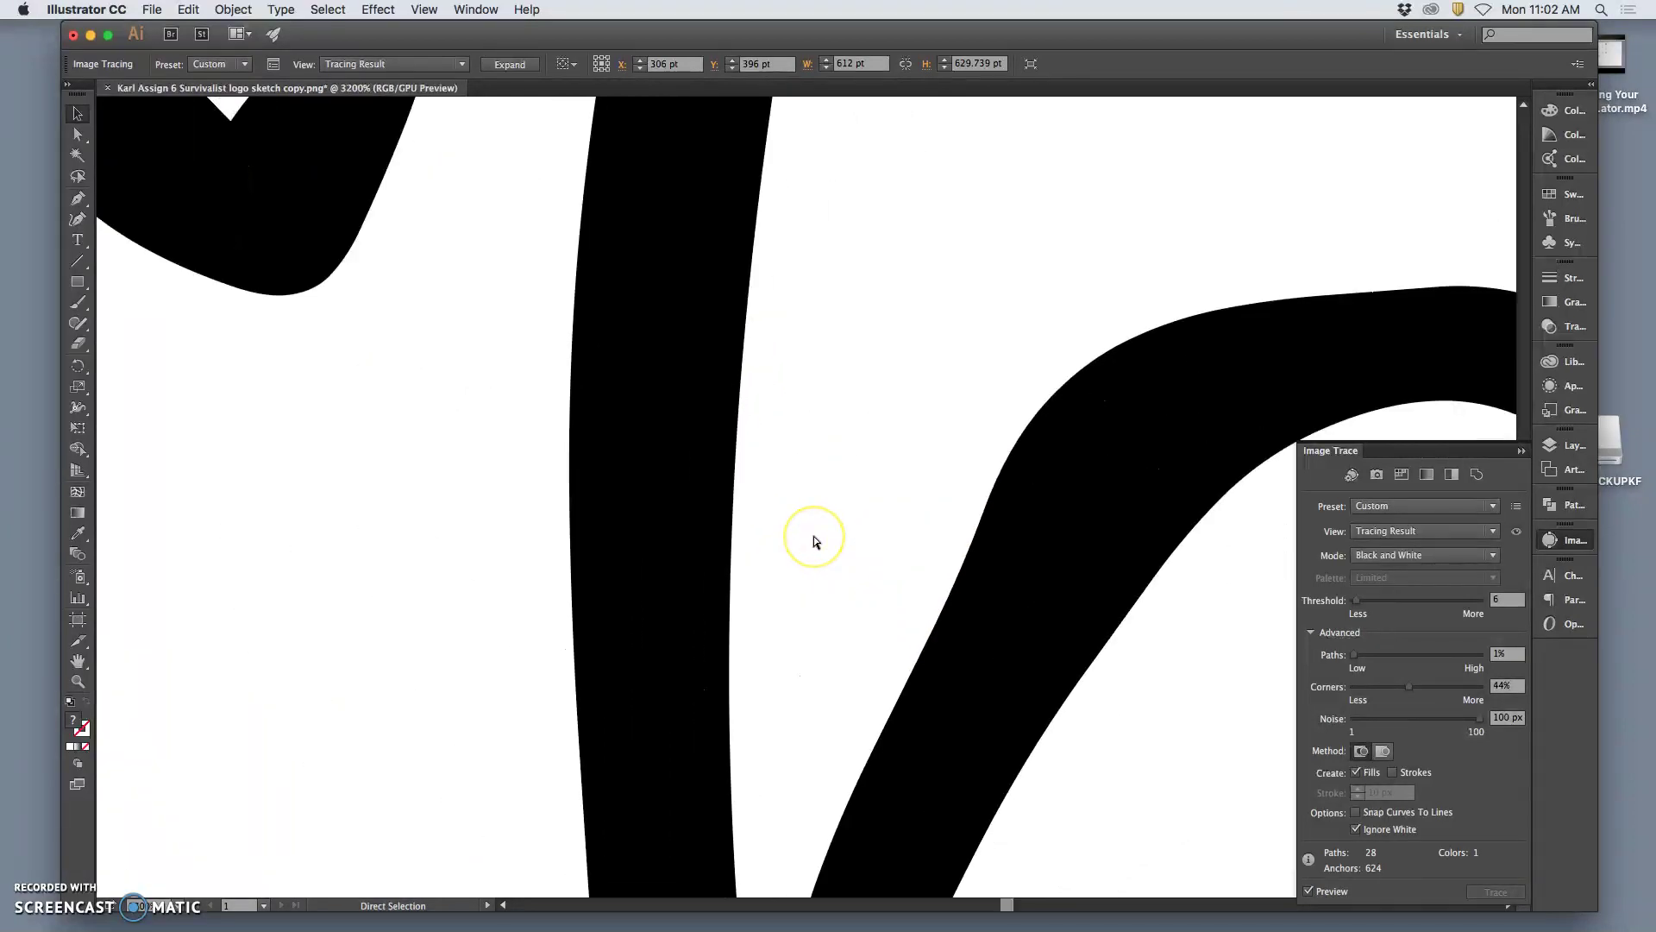
{"action": "scroll", "coordinate": [814, 540], "scroll_direction": "up", "scroll_amount": 3}
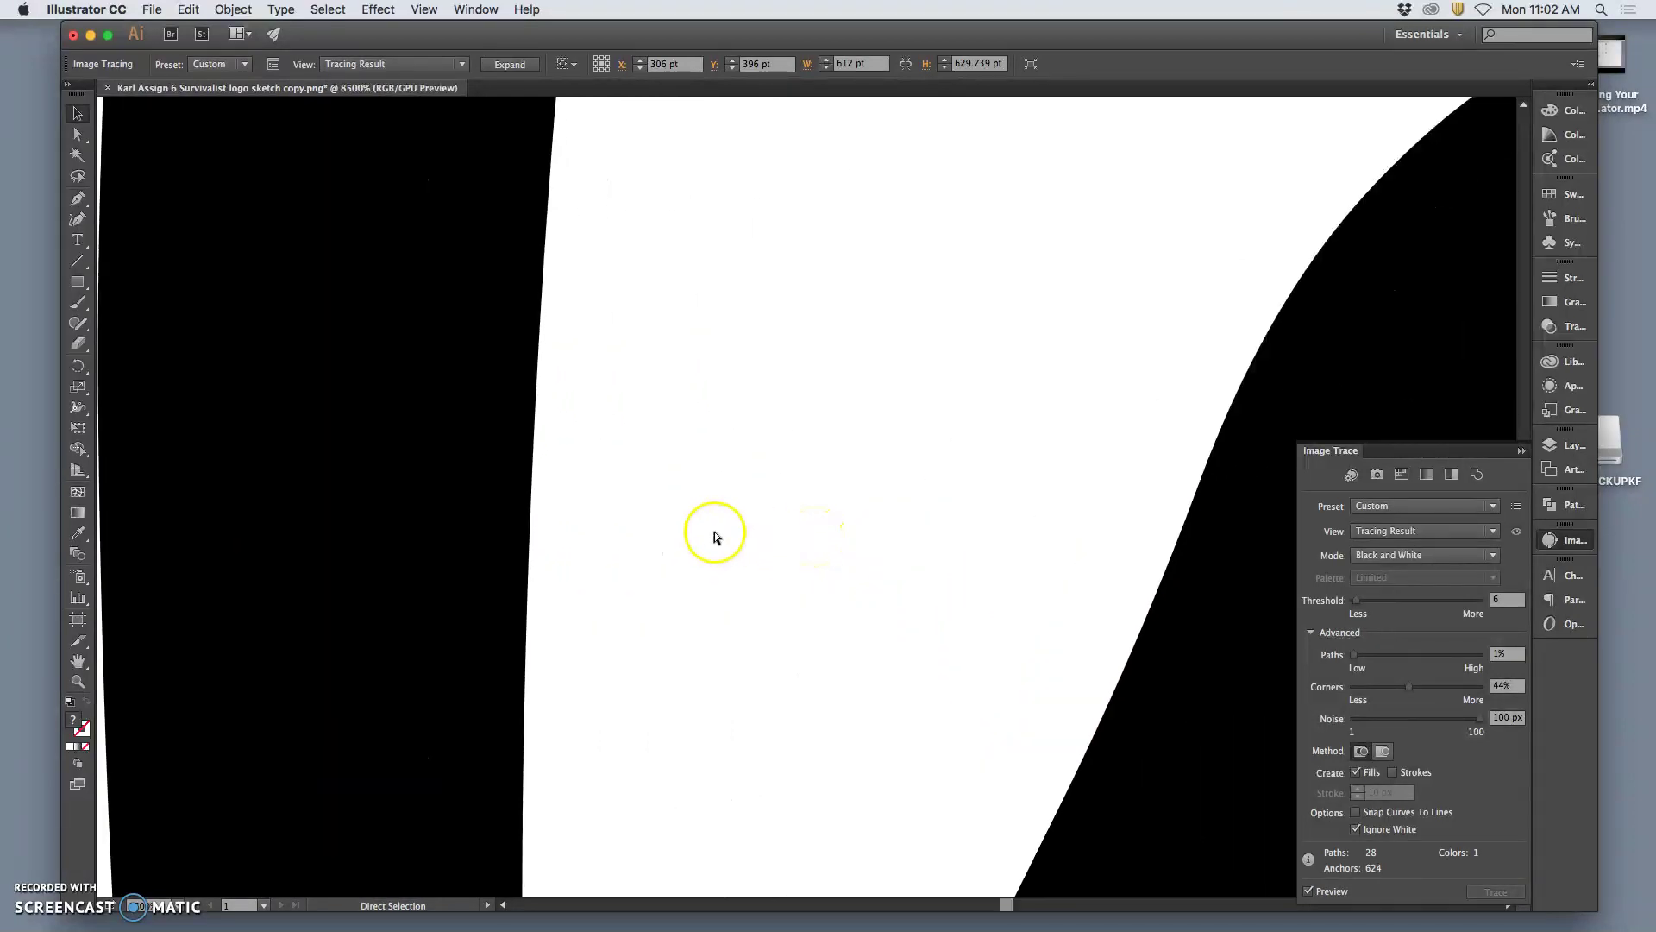
- Zoom out to fit the artboard and move the Illustrator window down-left to uncover the desktop
{"action": "scroll", "coordinate": [714, 536], "scroll_direction": "down", "scroll_amount": 10}
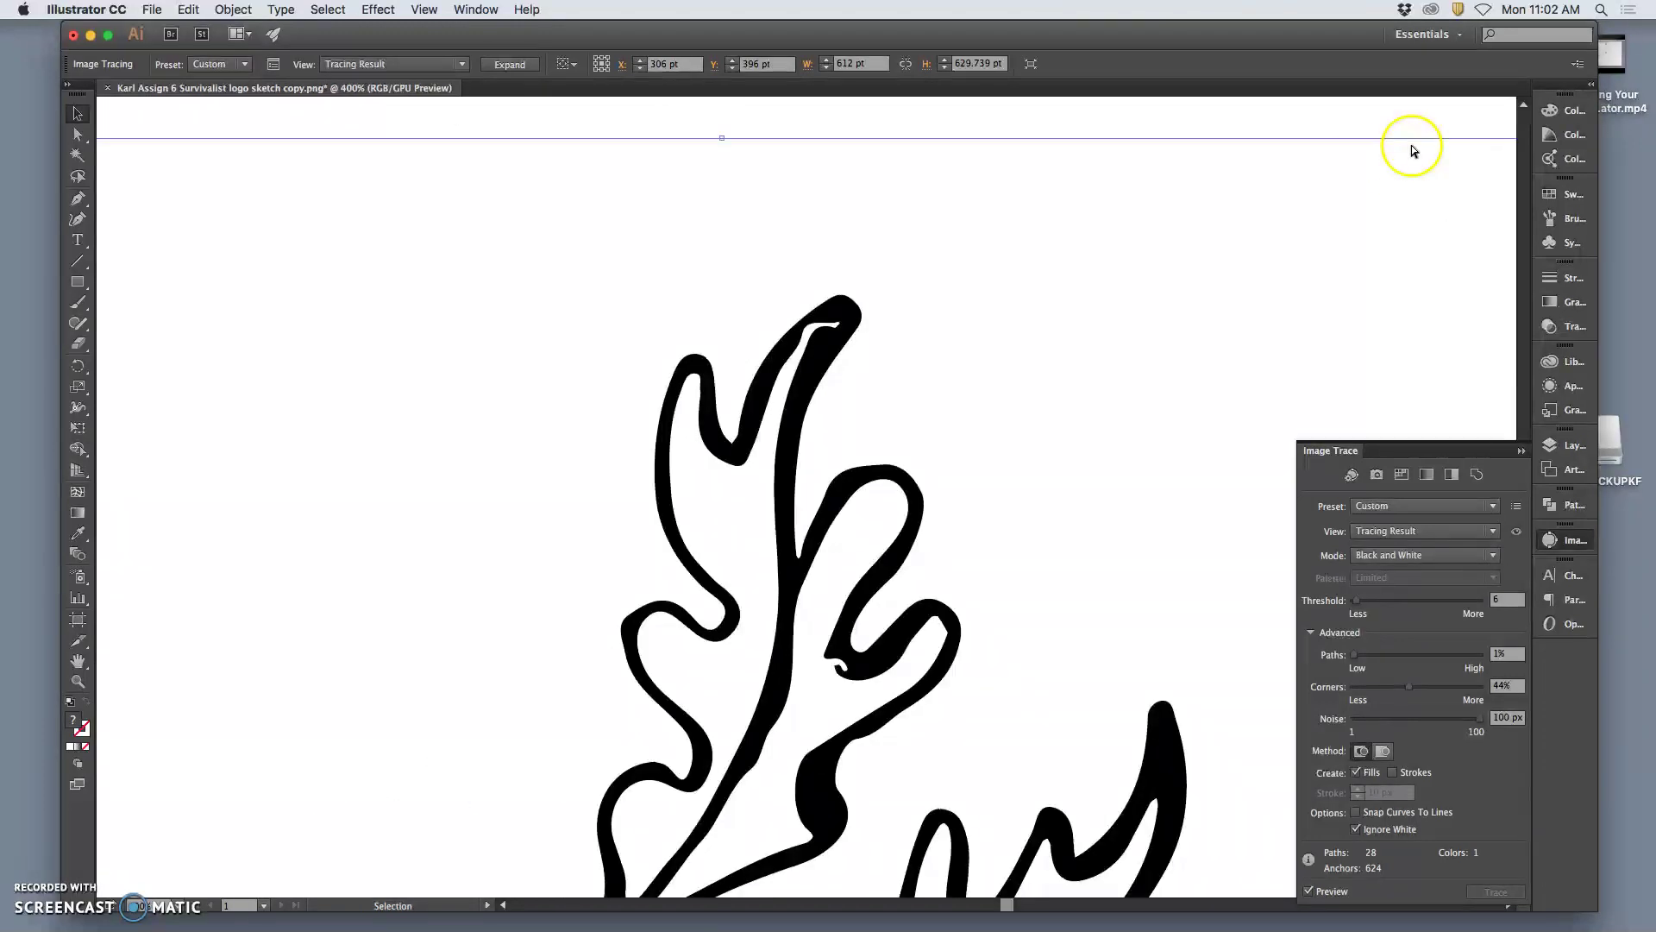
{"action": "scroll", "coordinate": [1232, 391], "scroll_direction": "down", "scroll_amount": 4}
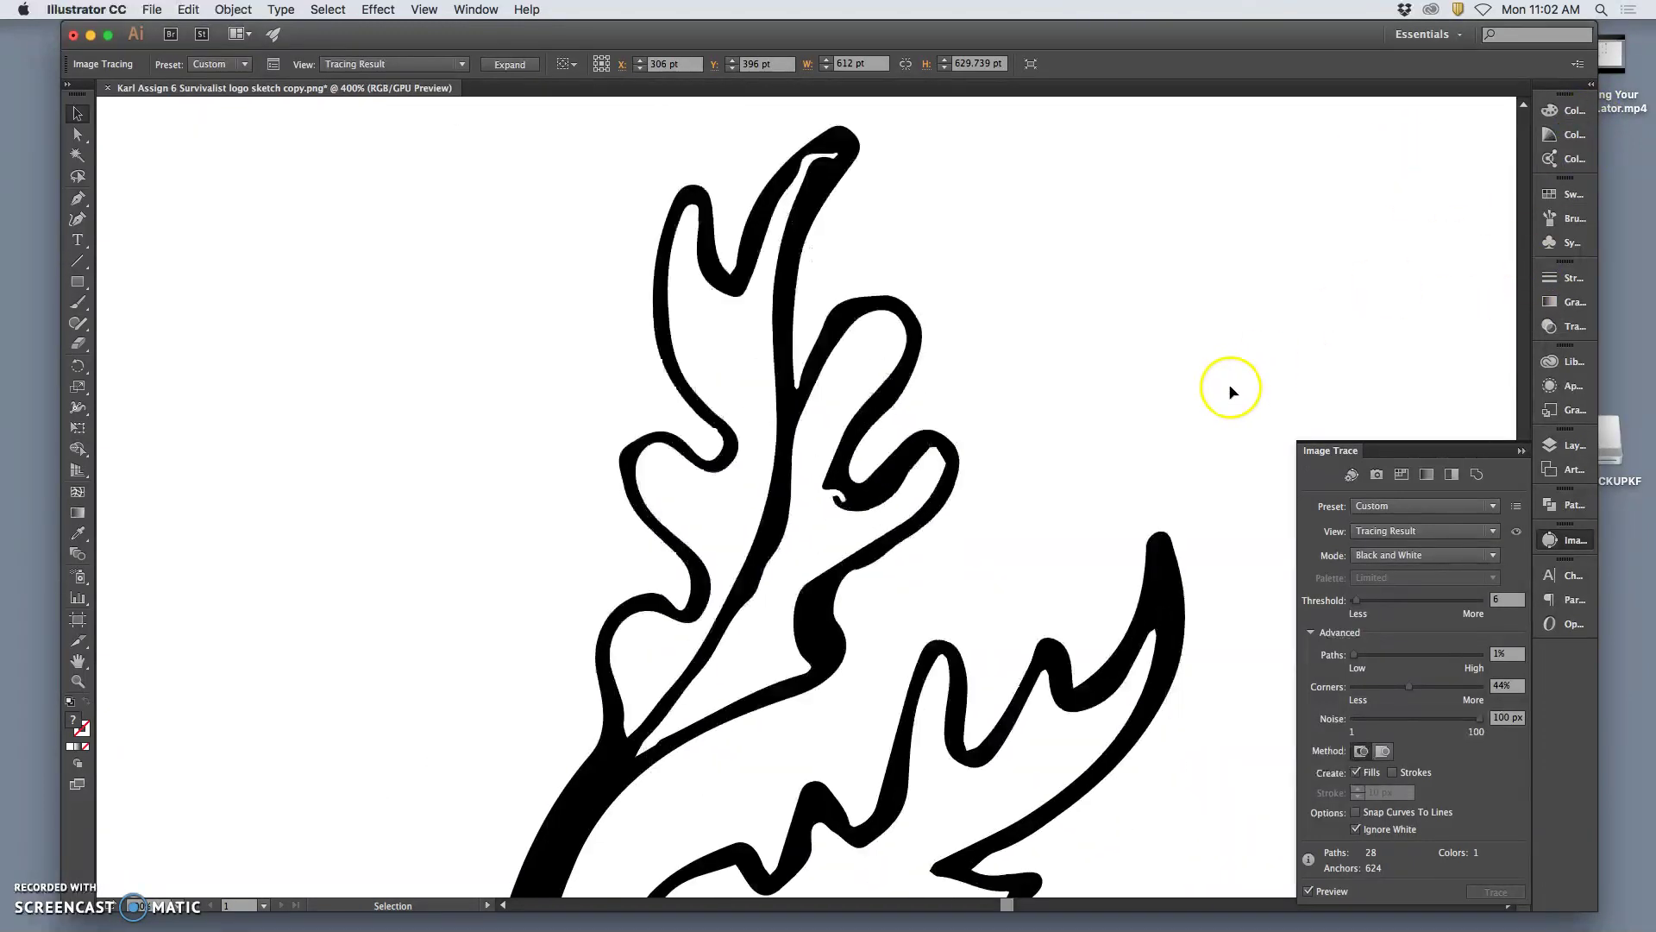
{"action": "scroll", "coordinate": [1232, 390], "scroll_direction": "down", "scroll_amount": 8}
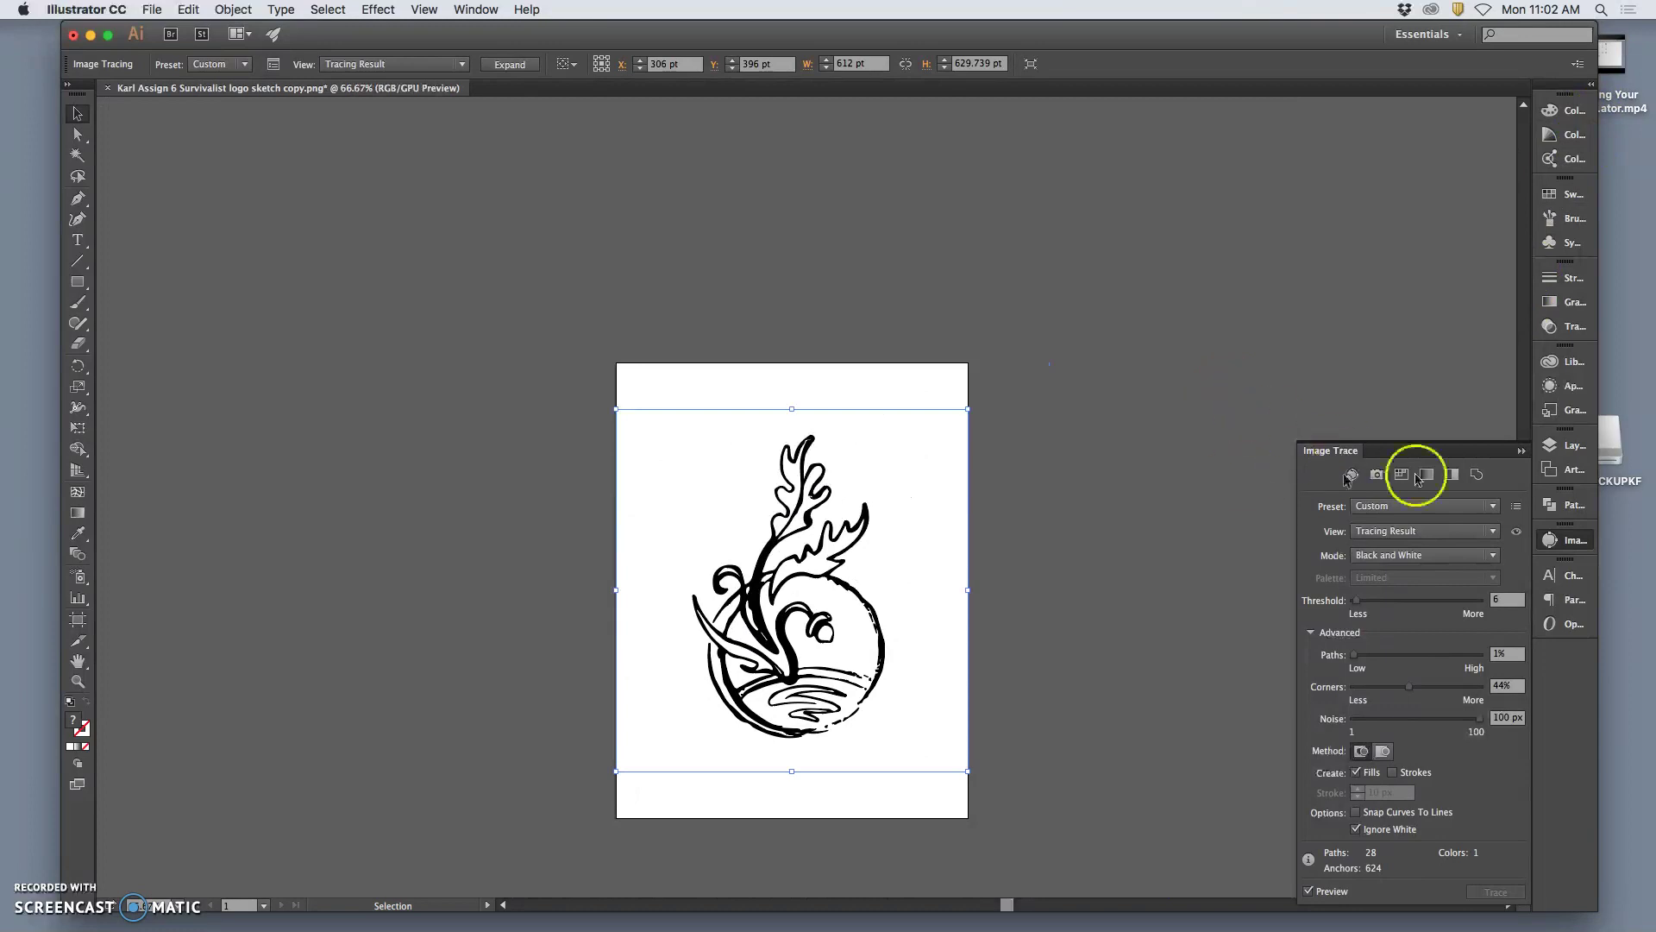
{"action": "left_click_drag", "start_coordinate": [1420, 63], "coordinate": [1067, 138]}
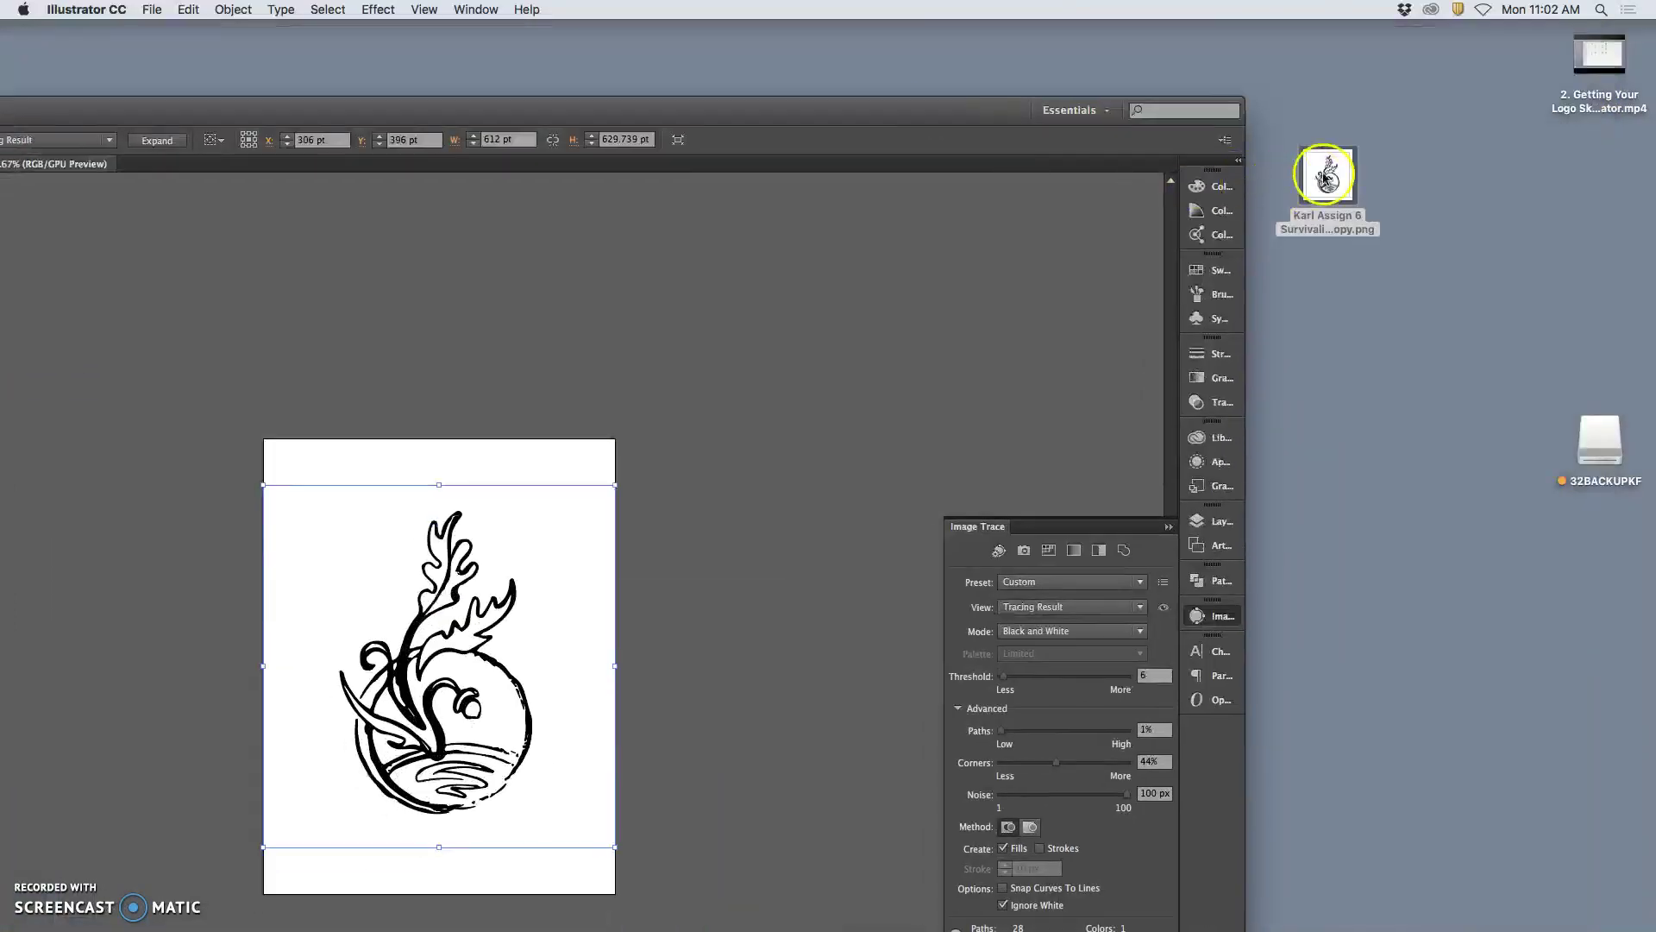
- Open the original logo sketch PNG in Preview, zoom in on its rough edges, then return to Illustrator
{"action": "double_click", "coordinate": [1326, 177]}
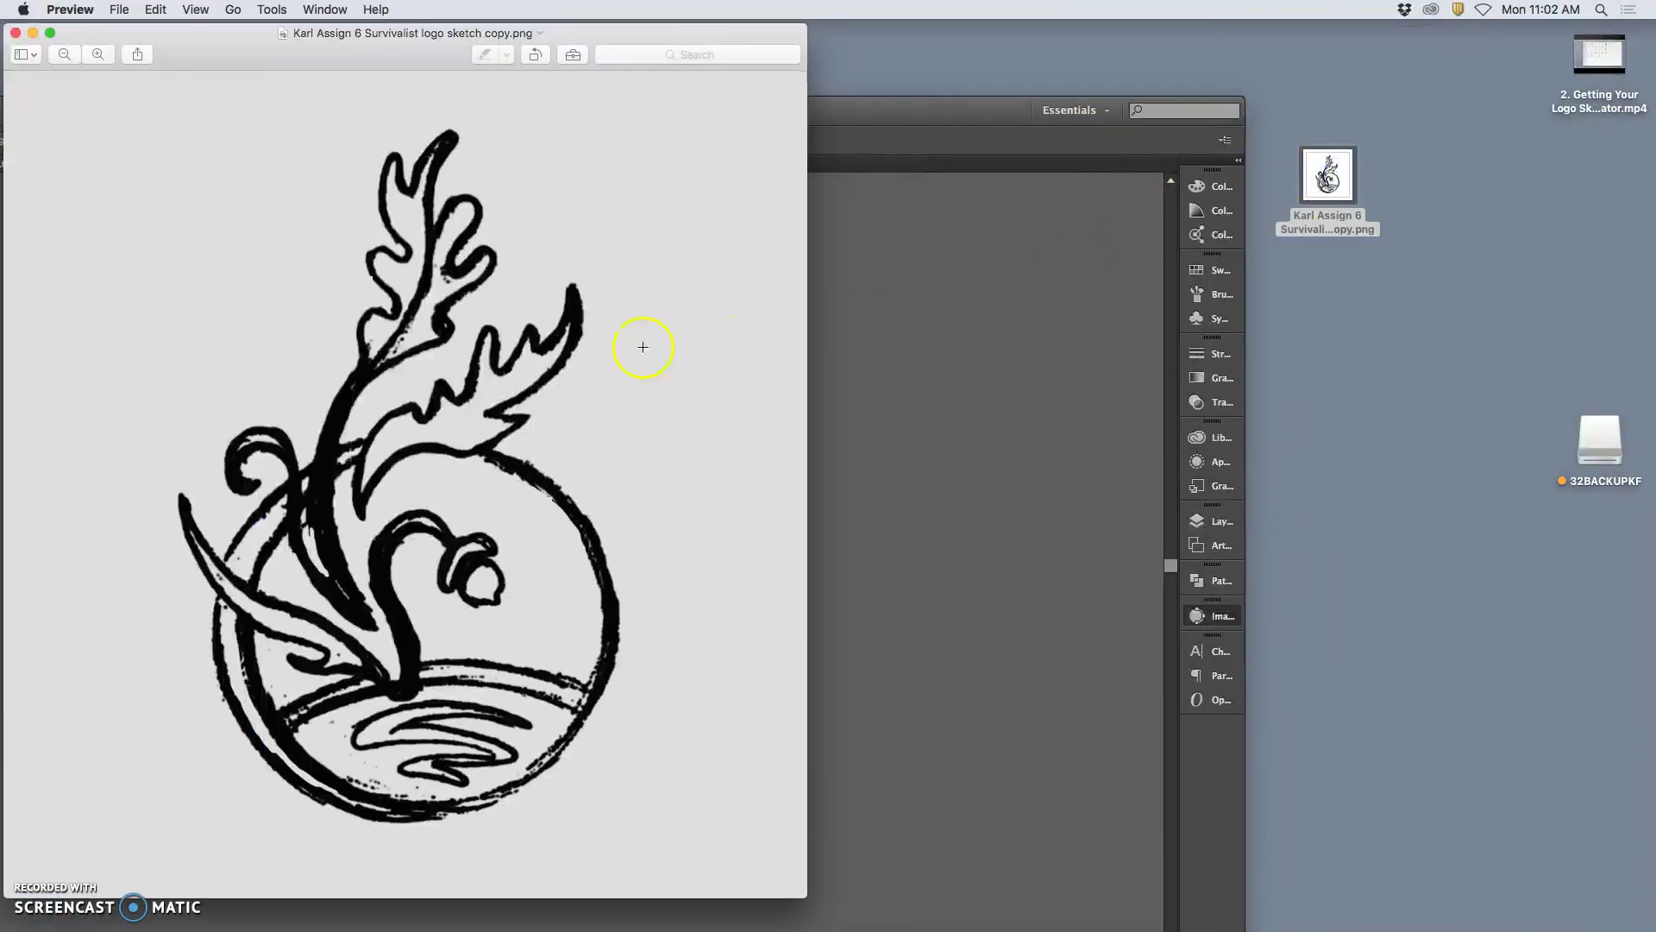
{"action": "scroll", "coordinate": [369, 340], "scroll_direction": "up", "scroll_amount": 10}
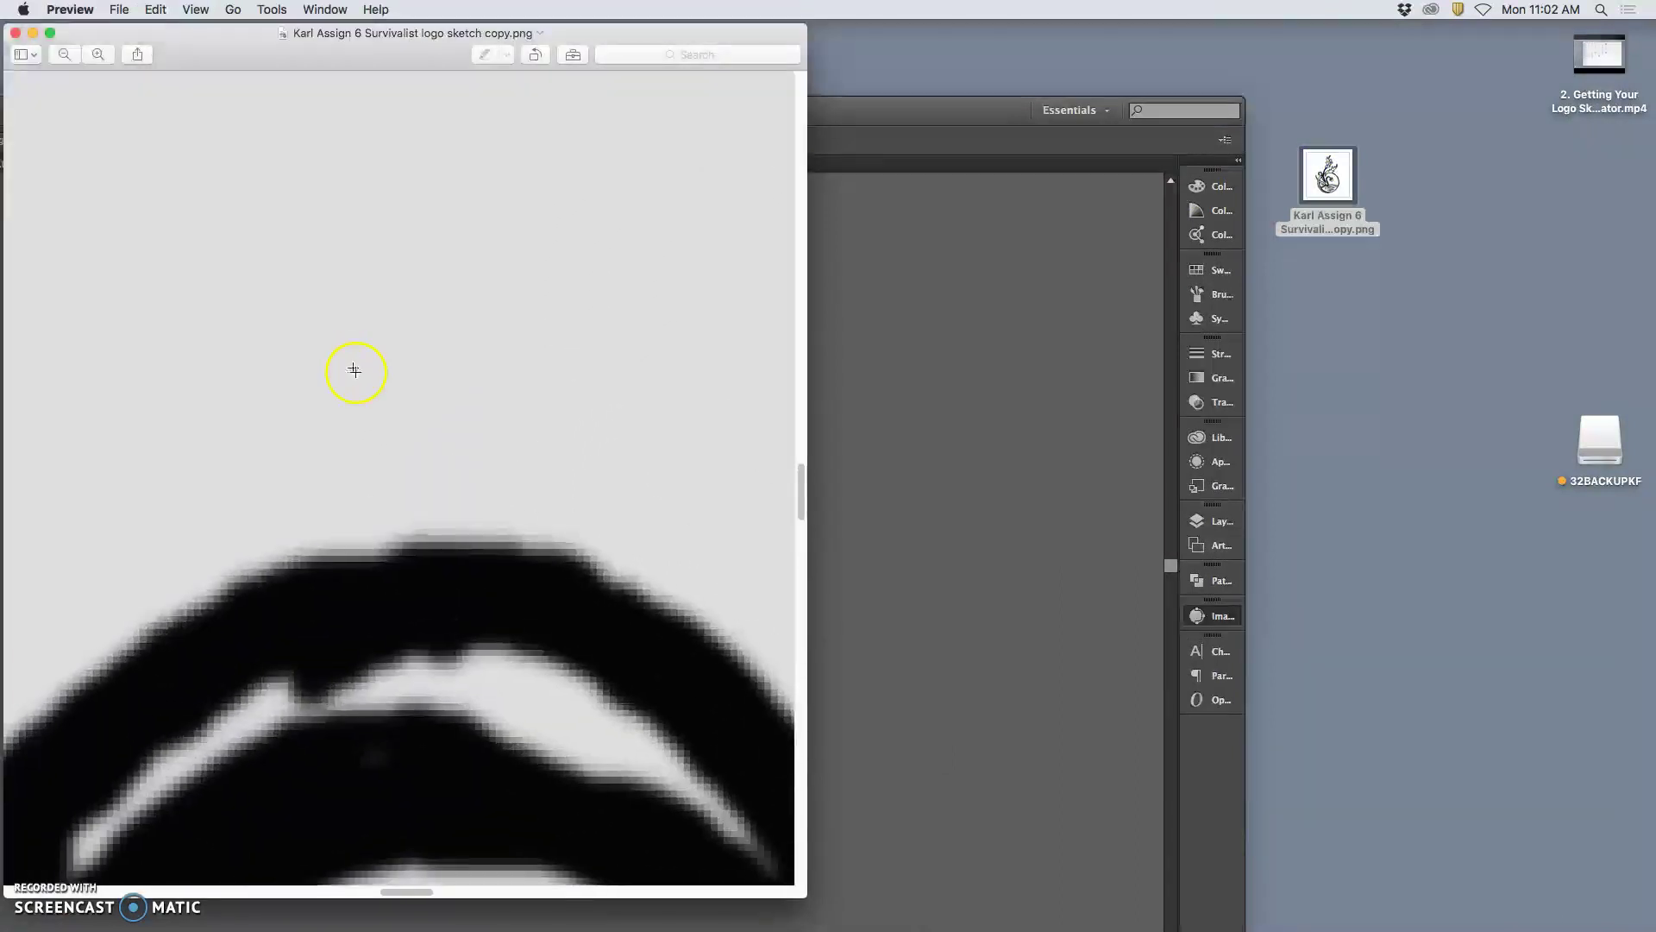
{"action": "scroll", "coordinate": [455, 553], "scroll_direction": "up", "scroll_amount": 10}
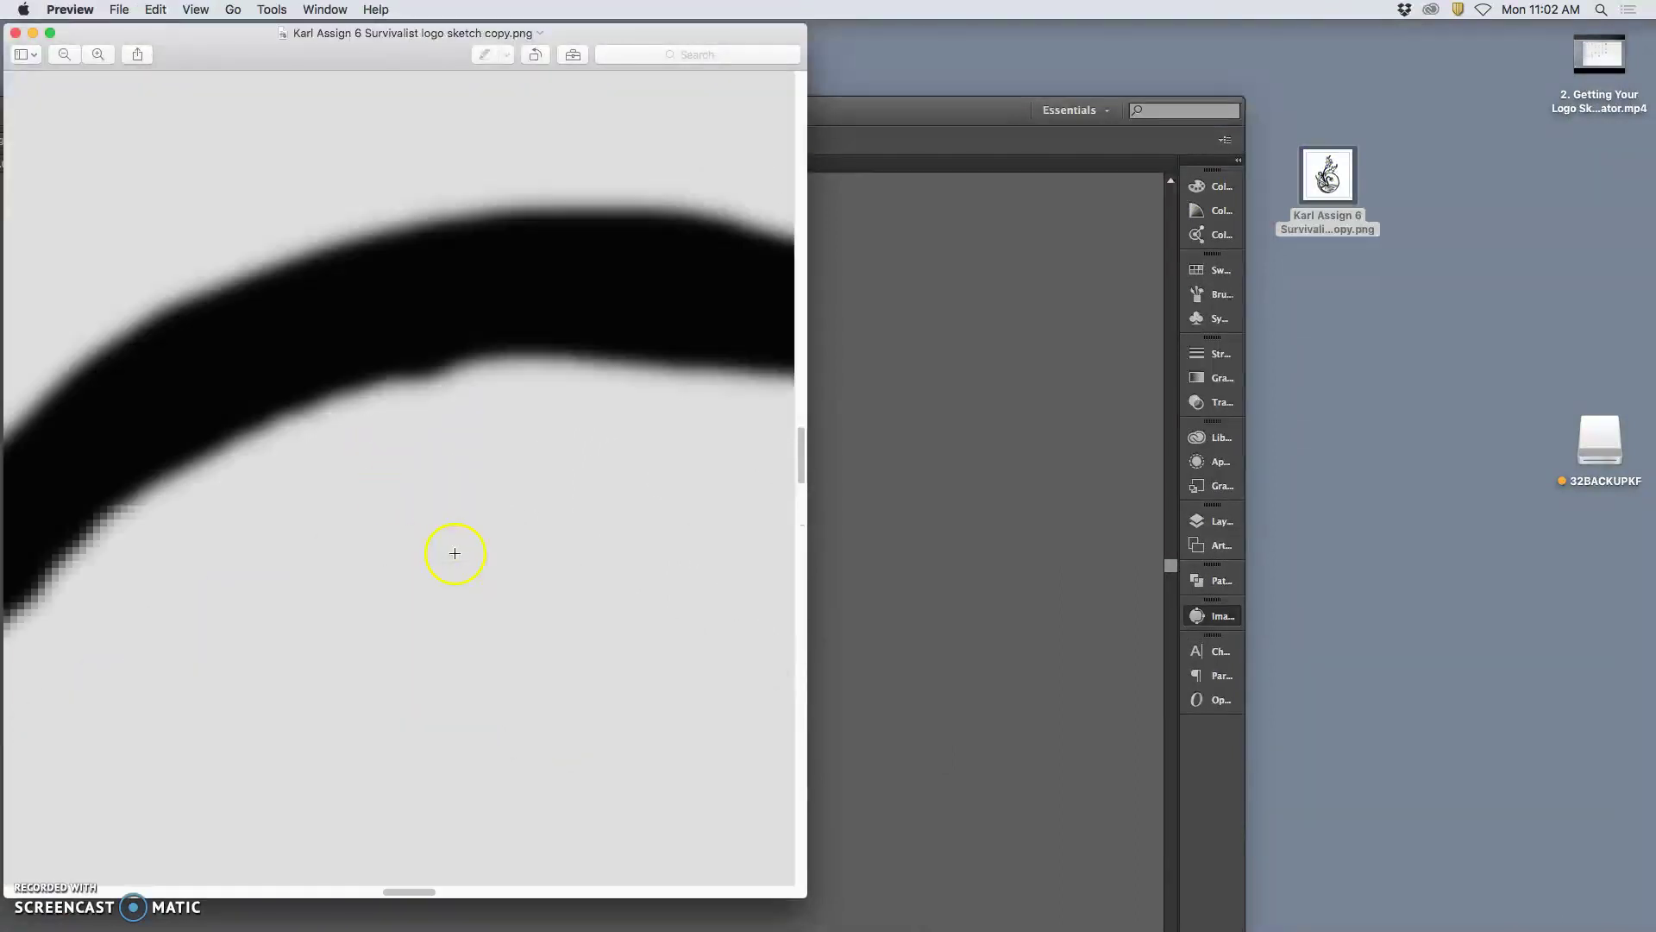
{"action": "scroll", "coordinate": [455, 553], "scroll_direction": "up", "scroll_amount": 10}
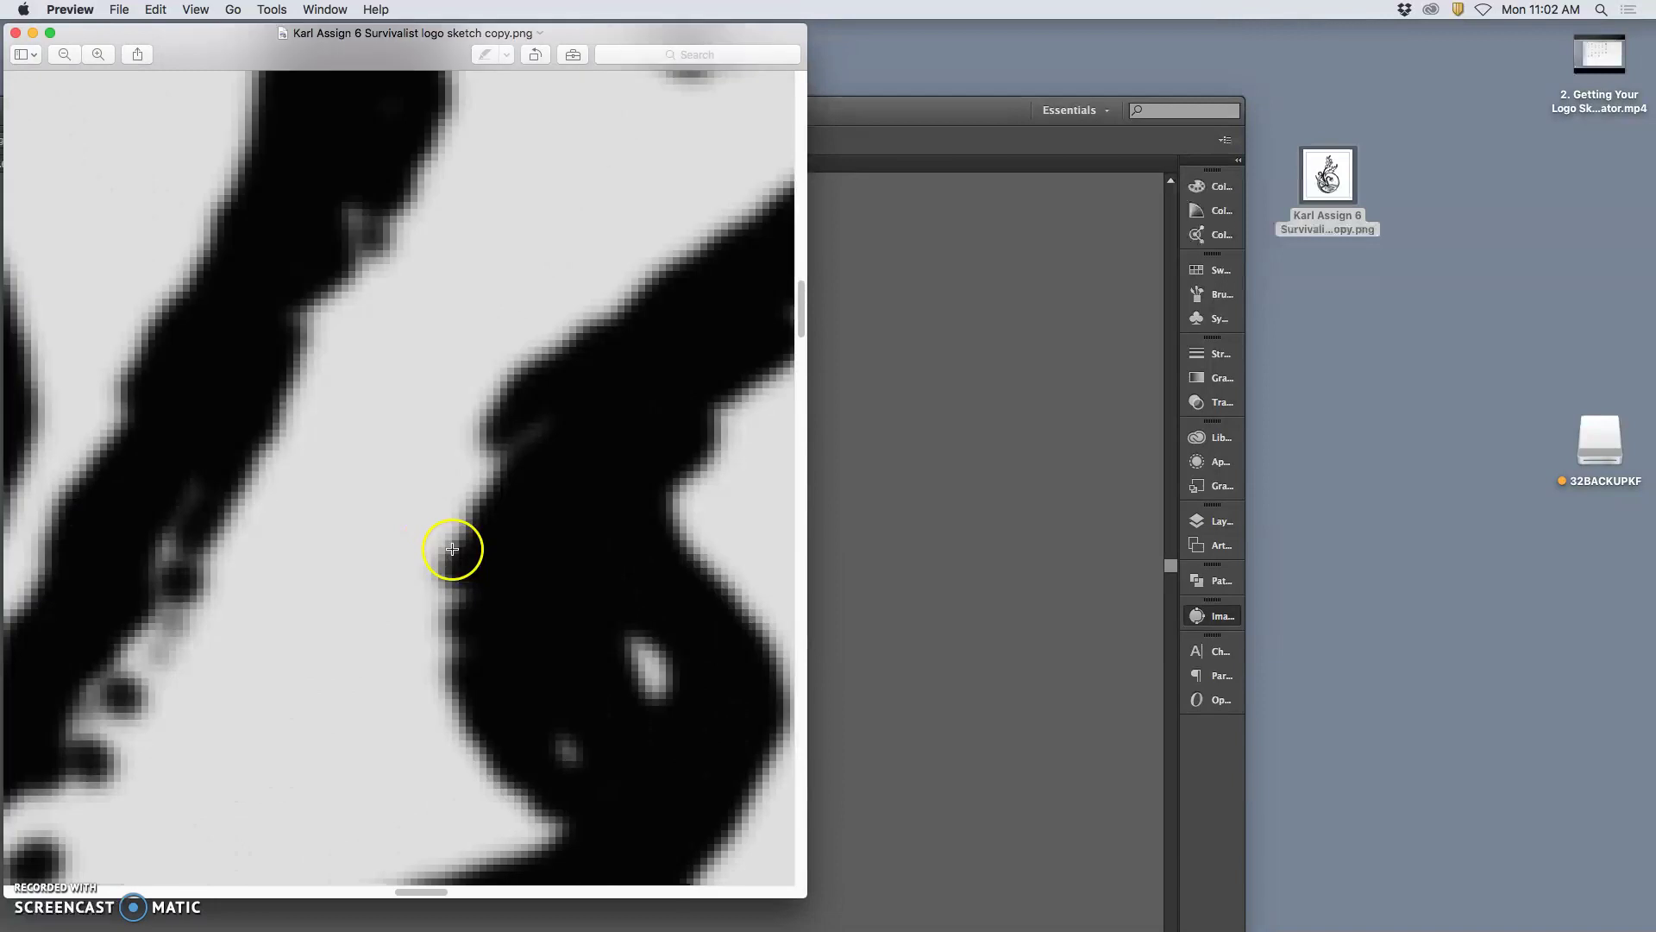
{"action": "scroll", "coordinate": [452, 545], "scroll_direction": "up", "scroll_amount": 6}
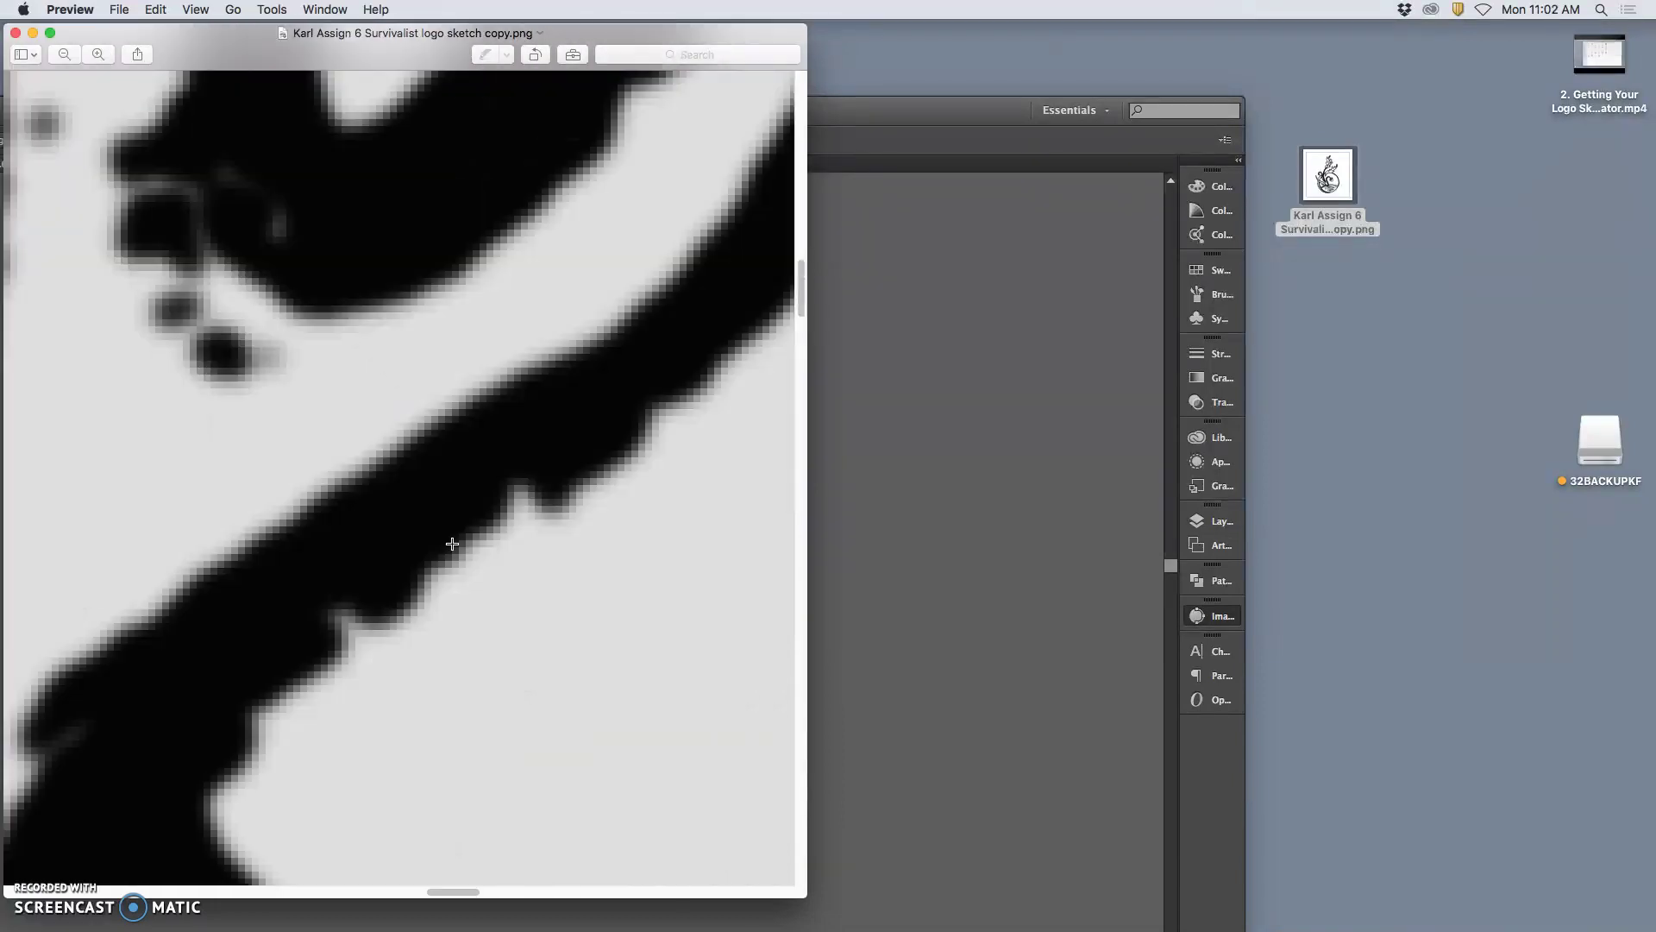
{"action": "left_click", "coordinate": [933, 371]}
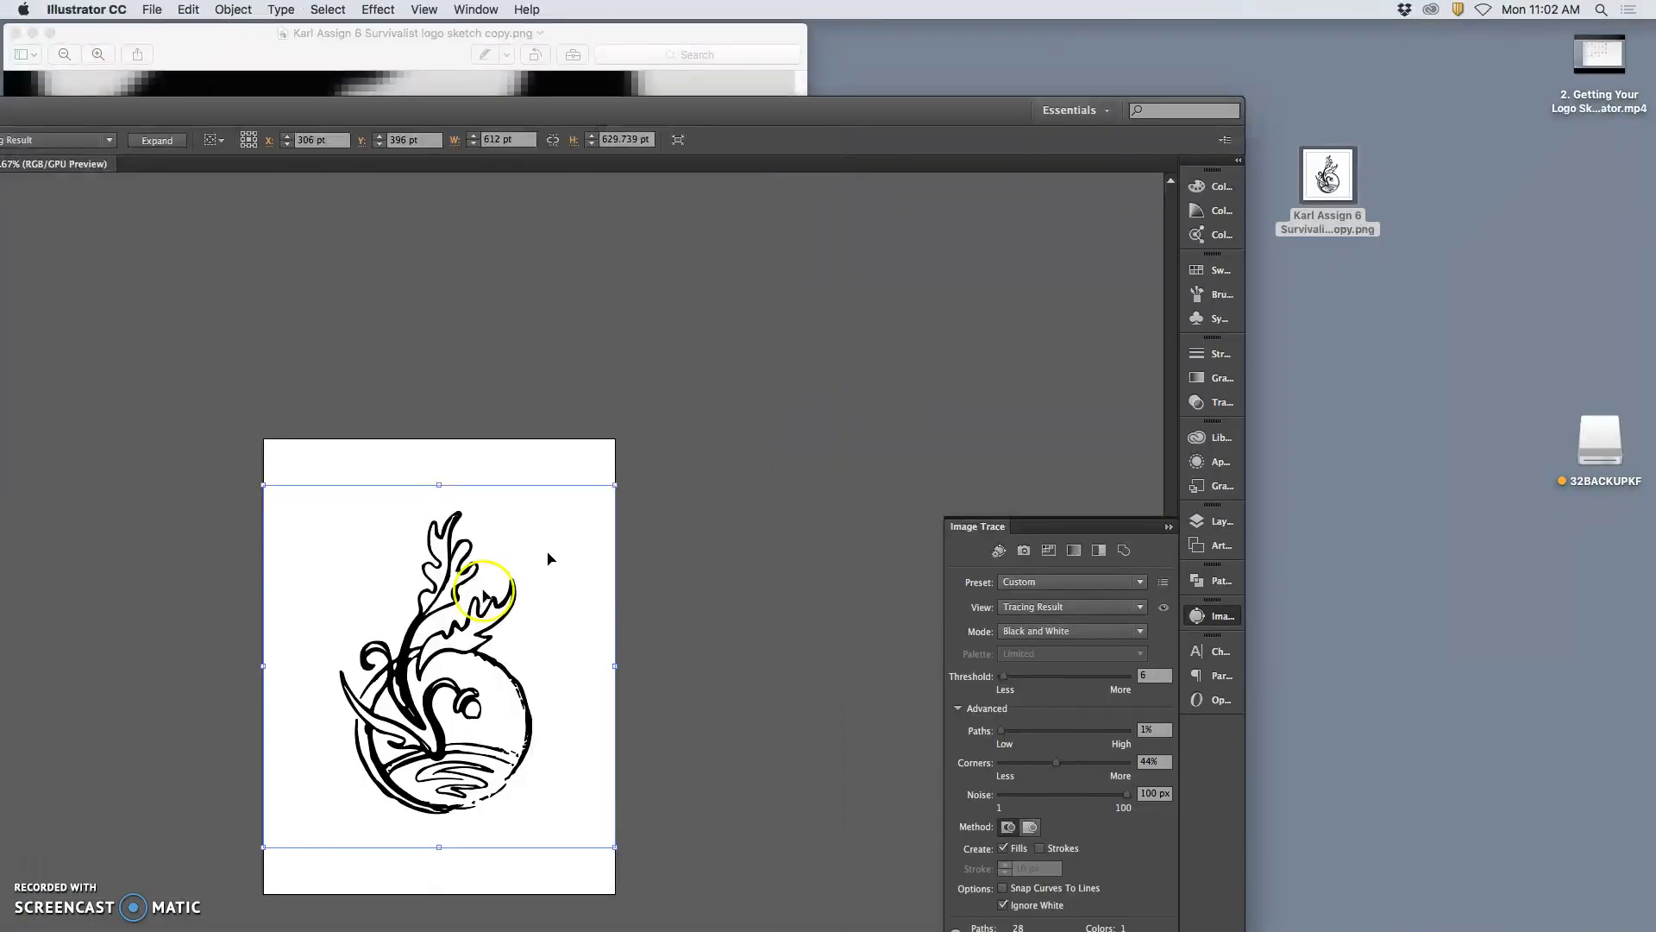
- Deselect the traced artwork and zoom in to compare its smooth edges against the sketch
{"action": "left_click", "coordinate": [499, 481]}
{"action": "scroll", "coordinate": [492, 528], "scroll_direction": "up", "scroll_amount": 5}
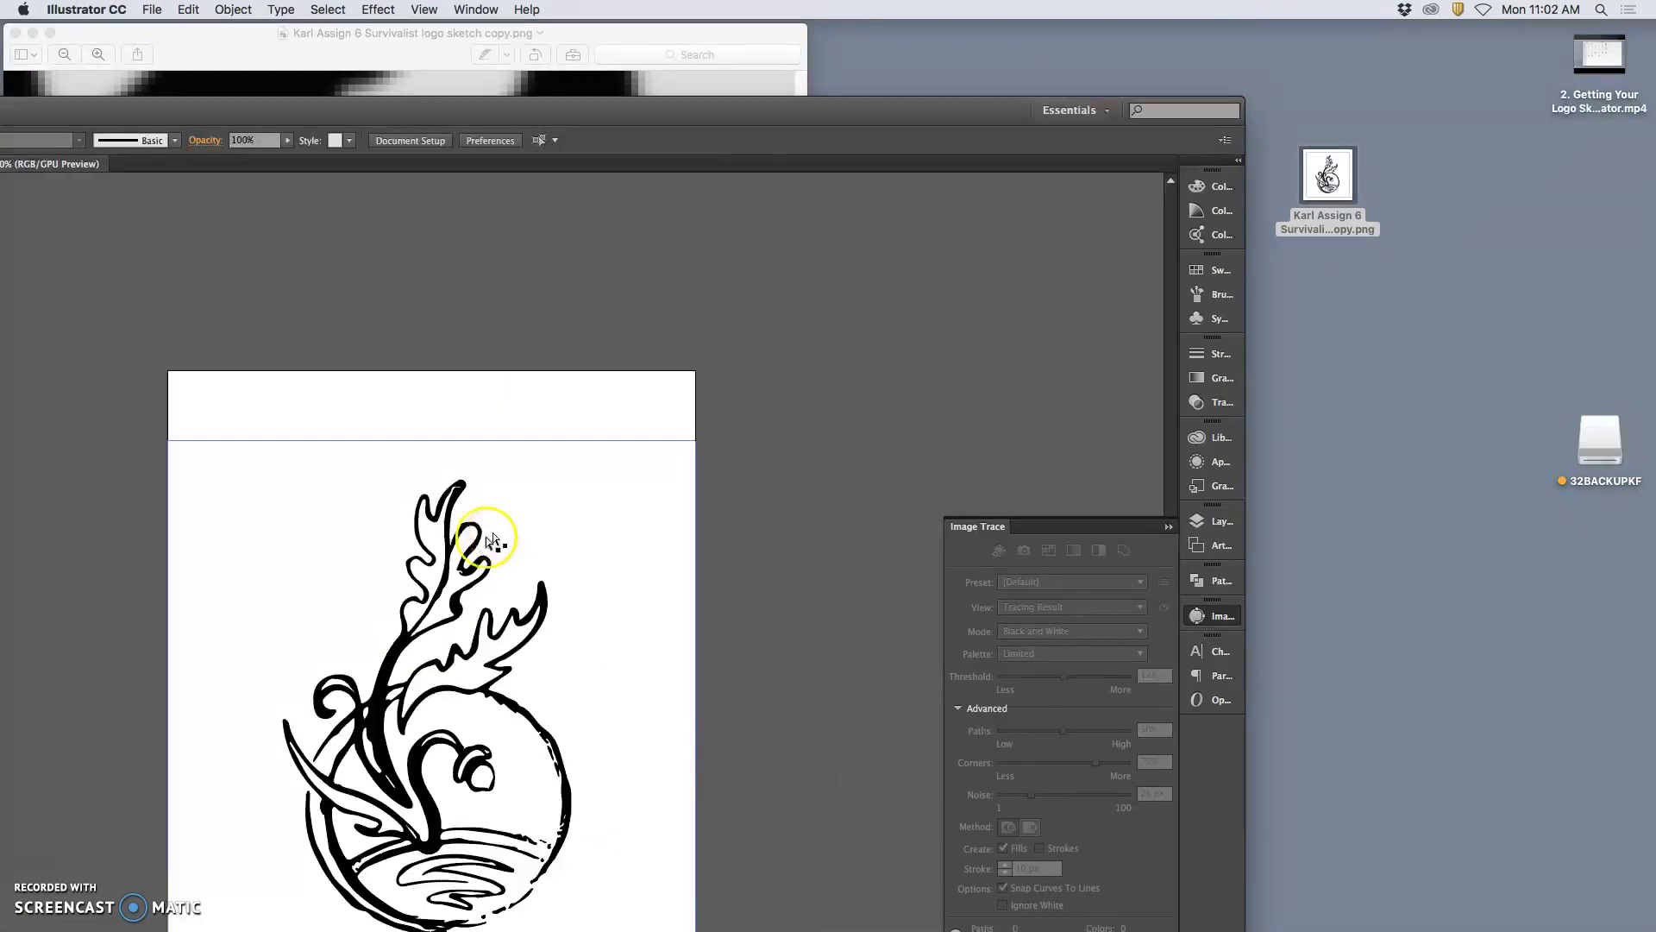
{"action": "scroll", "coordinate": [473, 572], "scroll_direction": "up", "scroll_amount": 6}
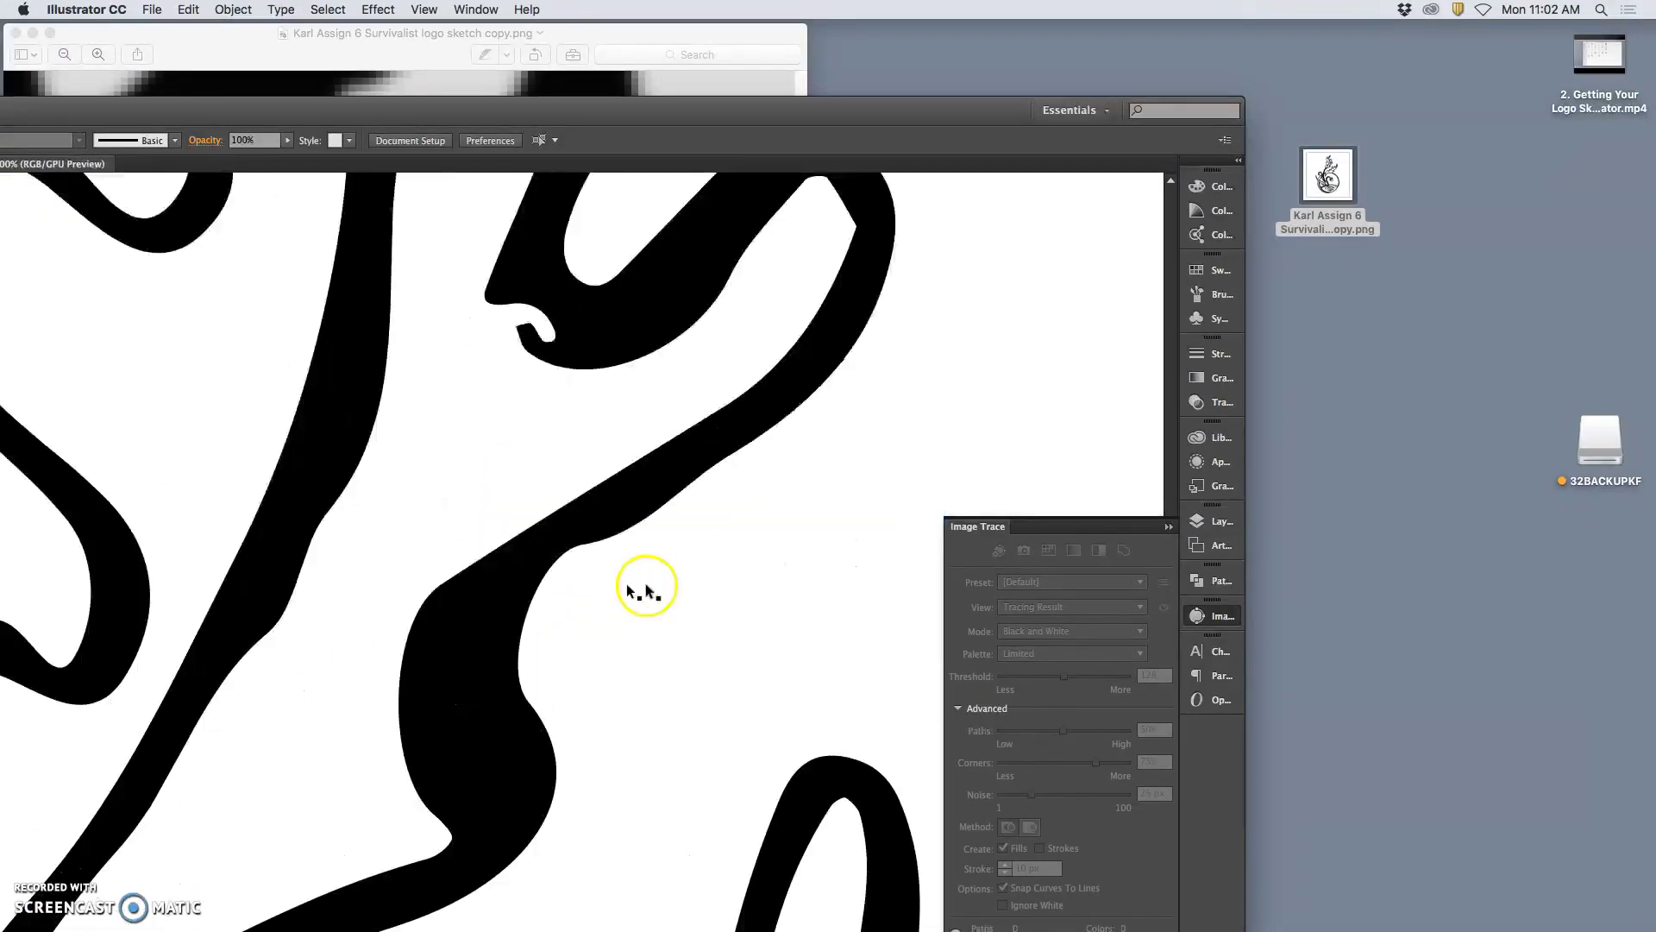
{"action": "scroll", "coordinate": [718, 484], "scroll_direction": "up", "scroll_amount": 6}
{"action": "scroll", "coordinate": [811, 319], "scroll_direction": "down", "scroll_amount": 5}
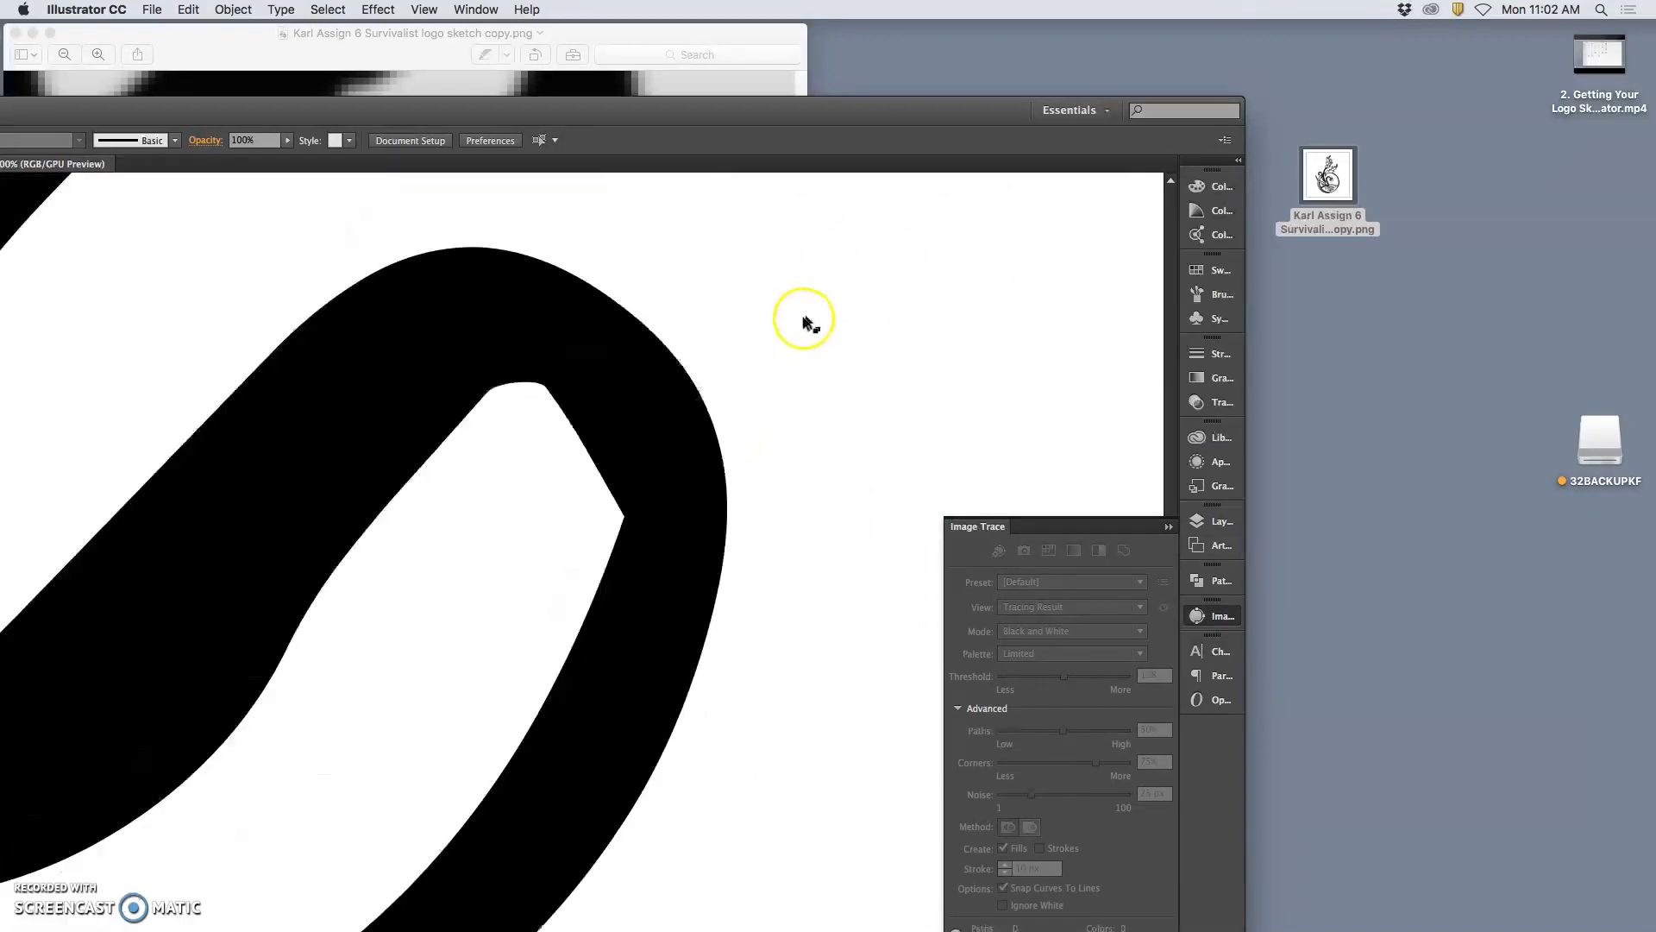
{"action": "scroll", "coordinate": [721, 392], "scroll_direction": "up", "scroll_amount": 2}
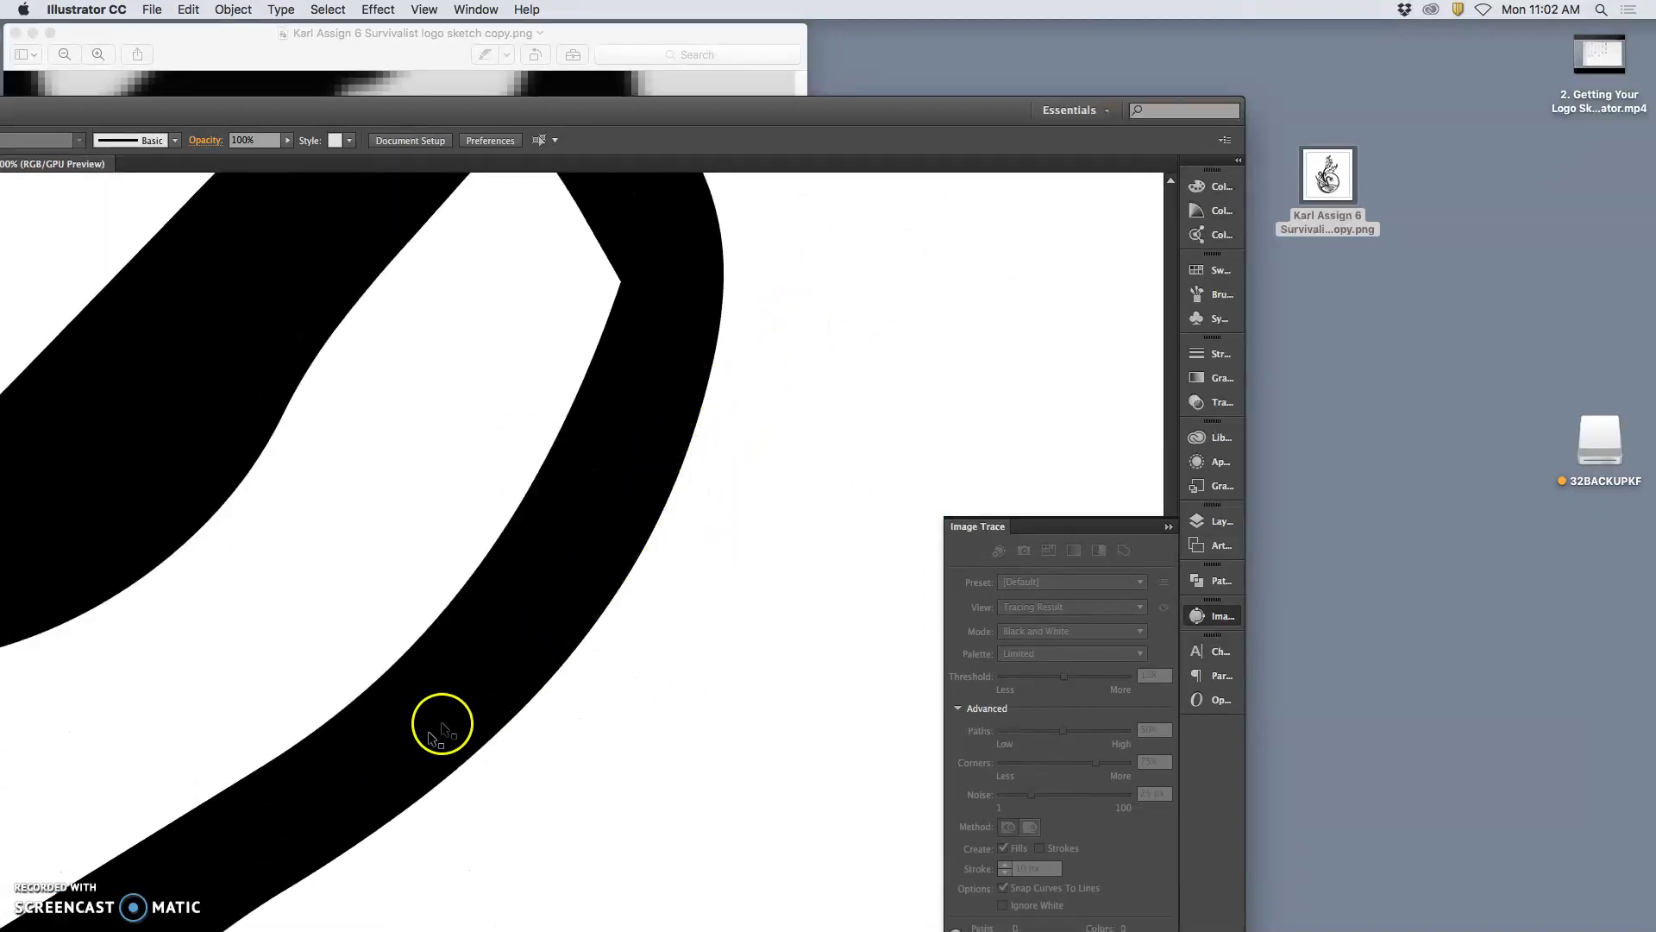
{"action": "scroll", "coordinate": [462, 659], "scroll_direction": "down", "scroll_amount": 4}
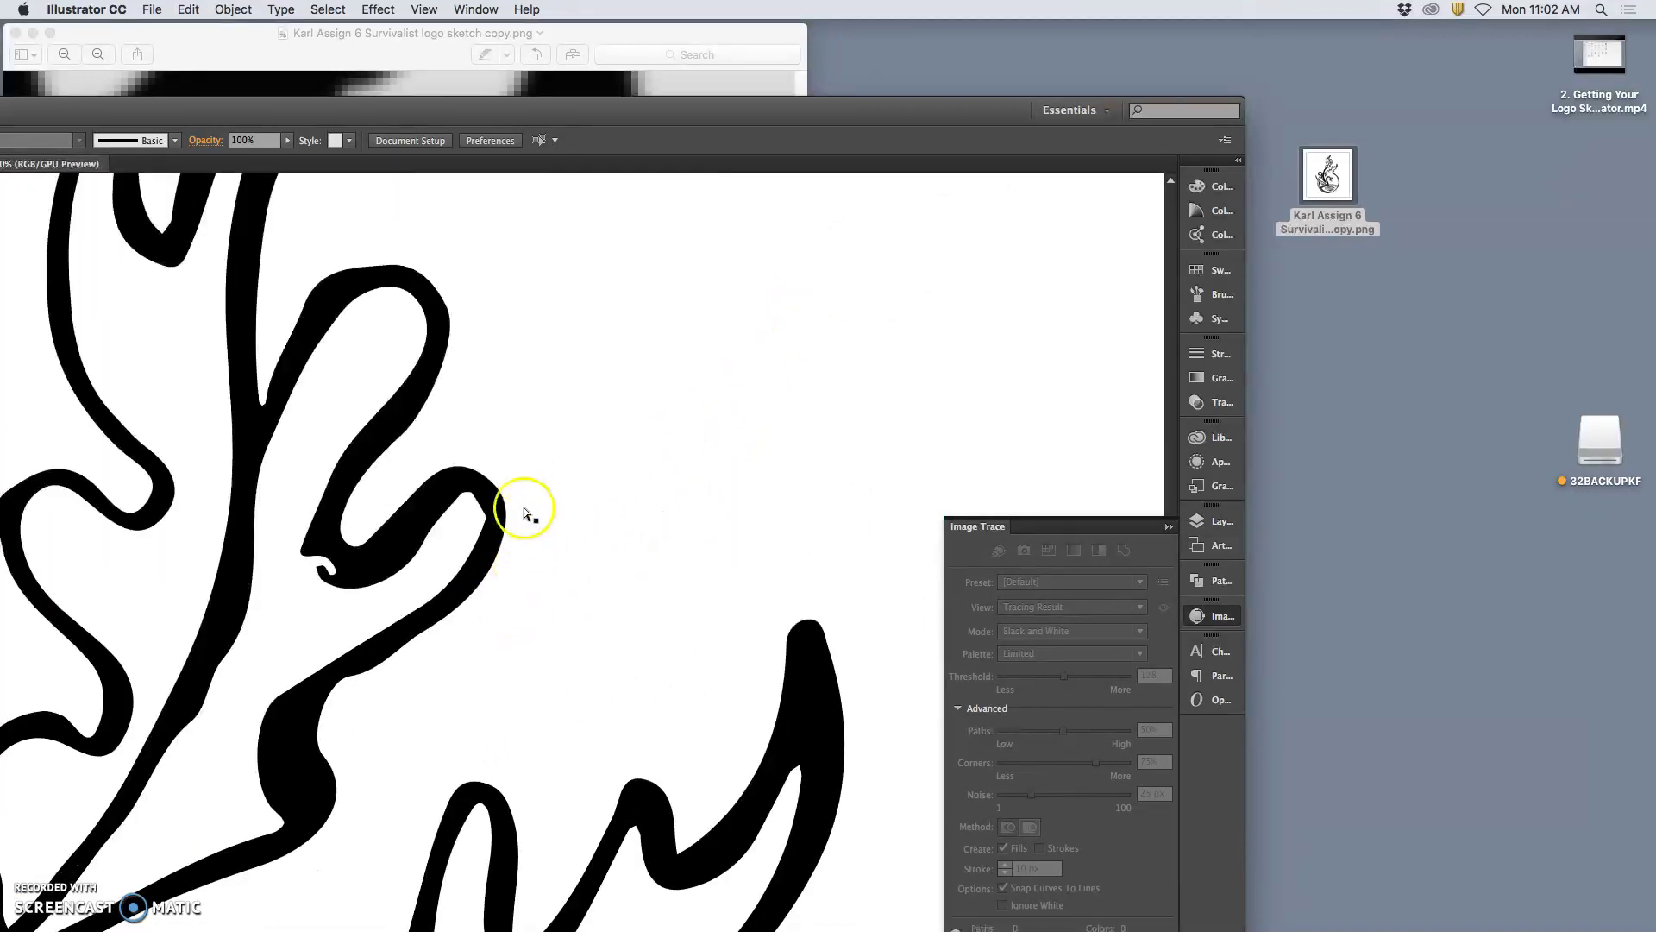
{"action": "scroll", "coordinate": [524, 509], "scroll_direction": "down", "scroll_amount": 6}
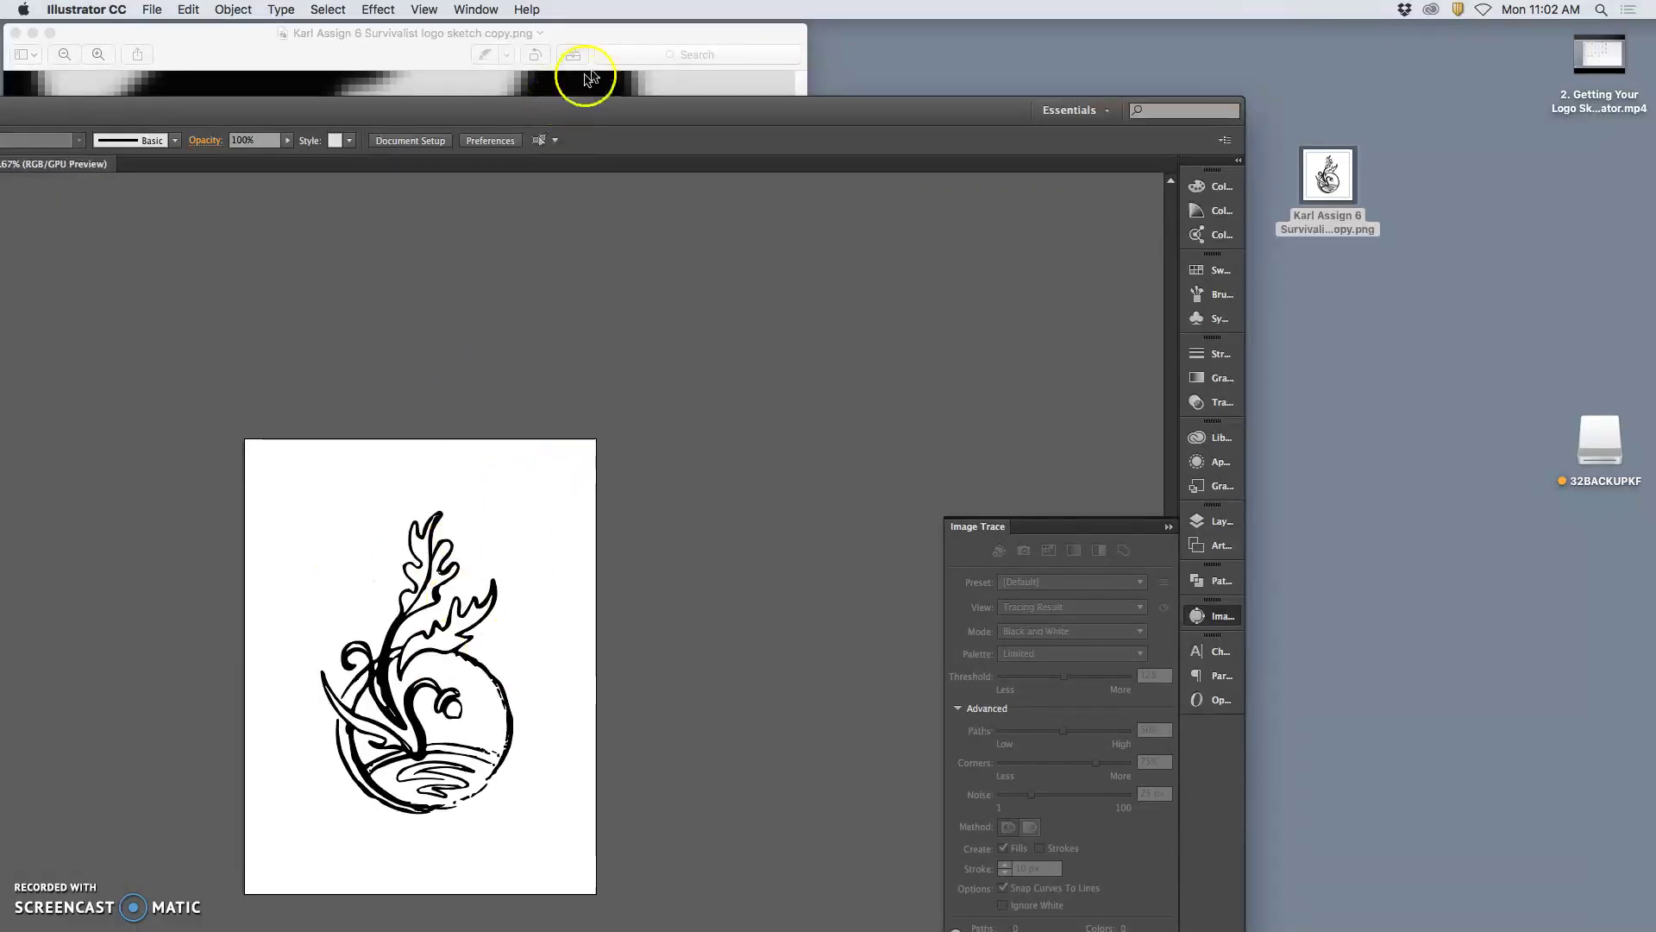
- Bring the Preview sketch forward and close it, then reposition the Illustrator window
{"action": "left_click_drag", "start_coordinate": [595, 114], "coordinate": [972, 10]}
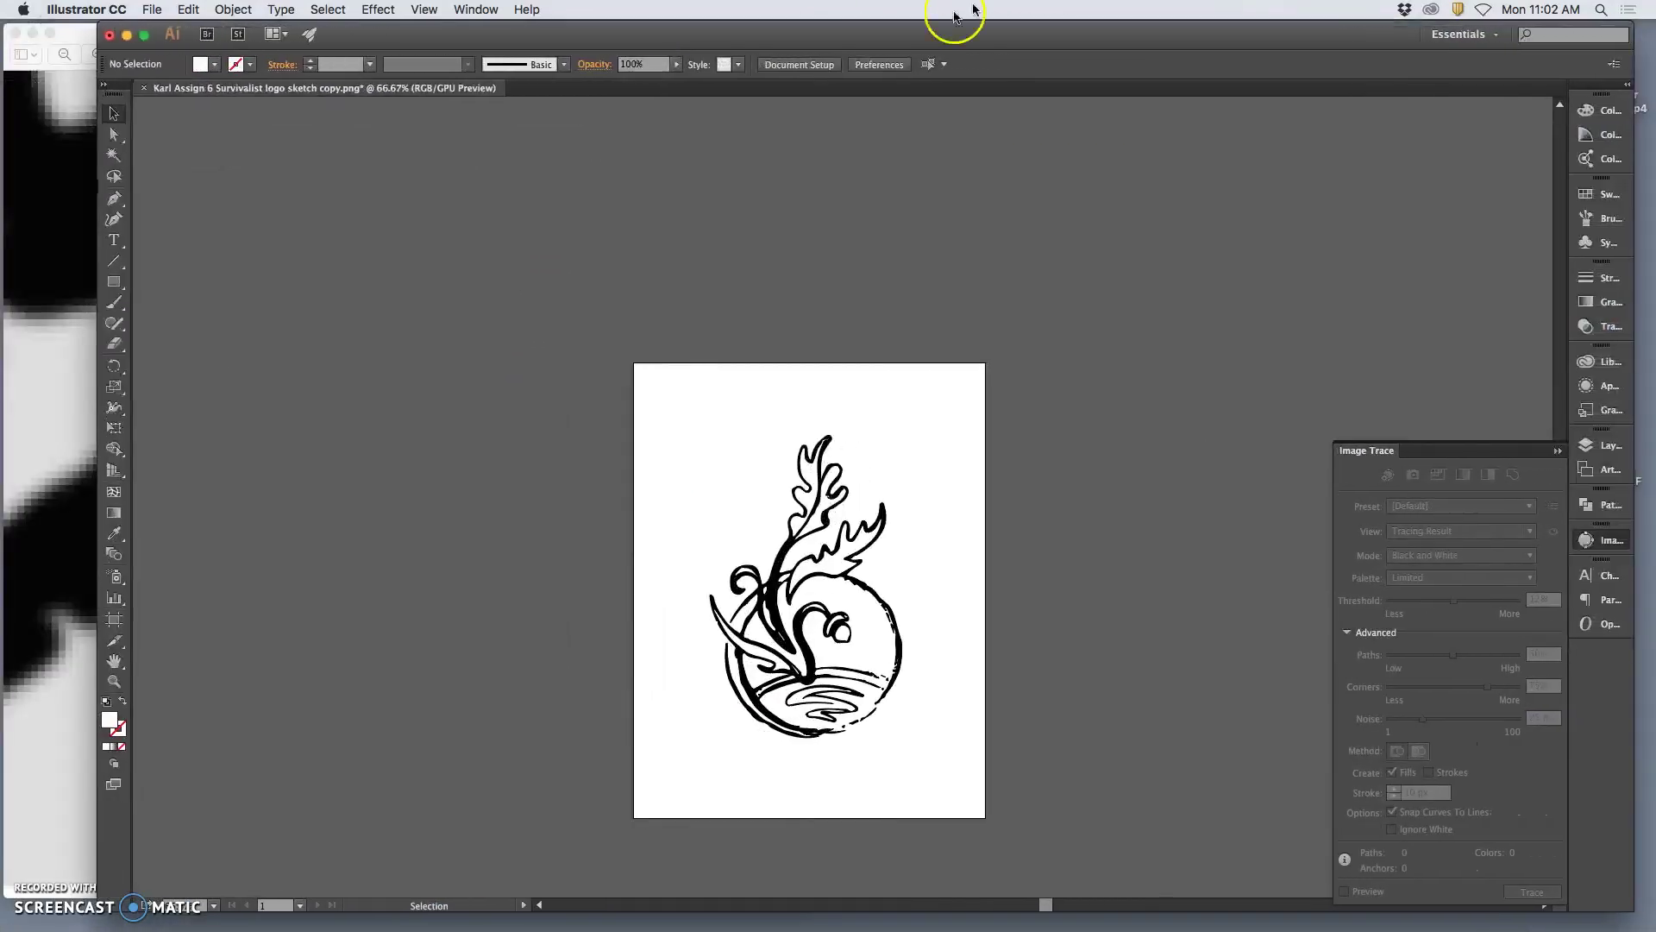
{"action": "left_click", "coordinate": [34, 54]}
{"action": "left_click", "coordinate": [17, 34]}
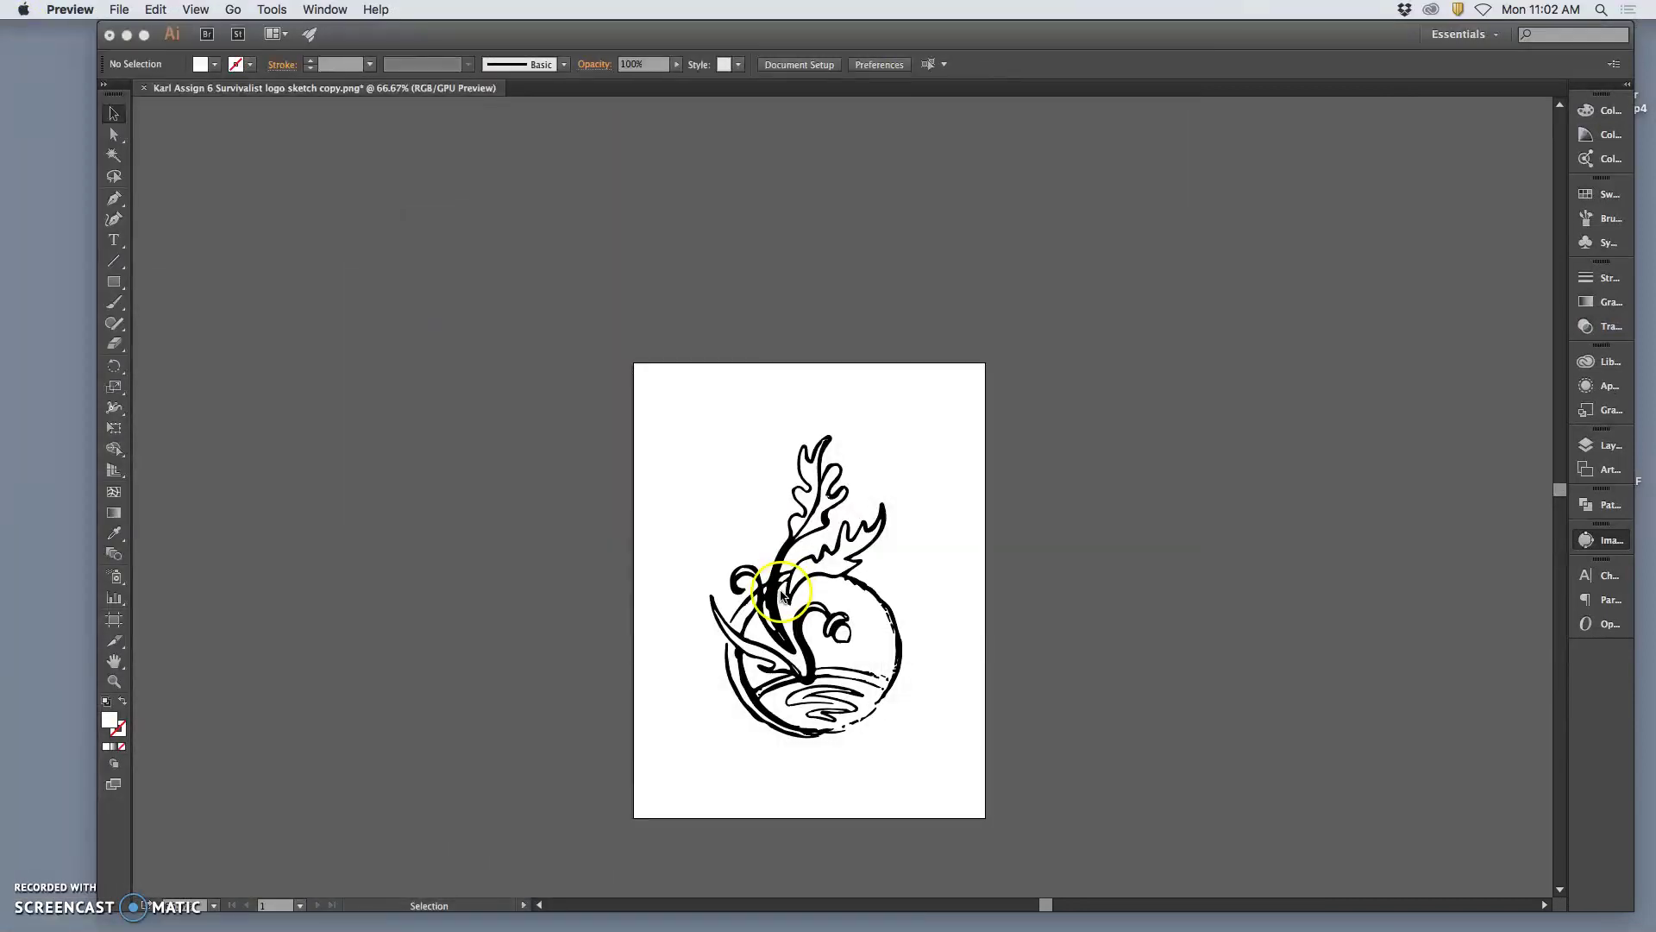
{"action": "left_click", "coordinate": [951, 522]}
{"action": "left_click_drag", "start_coordinate": [1113, 33], "coordinate": [998, 35]}
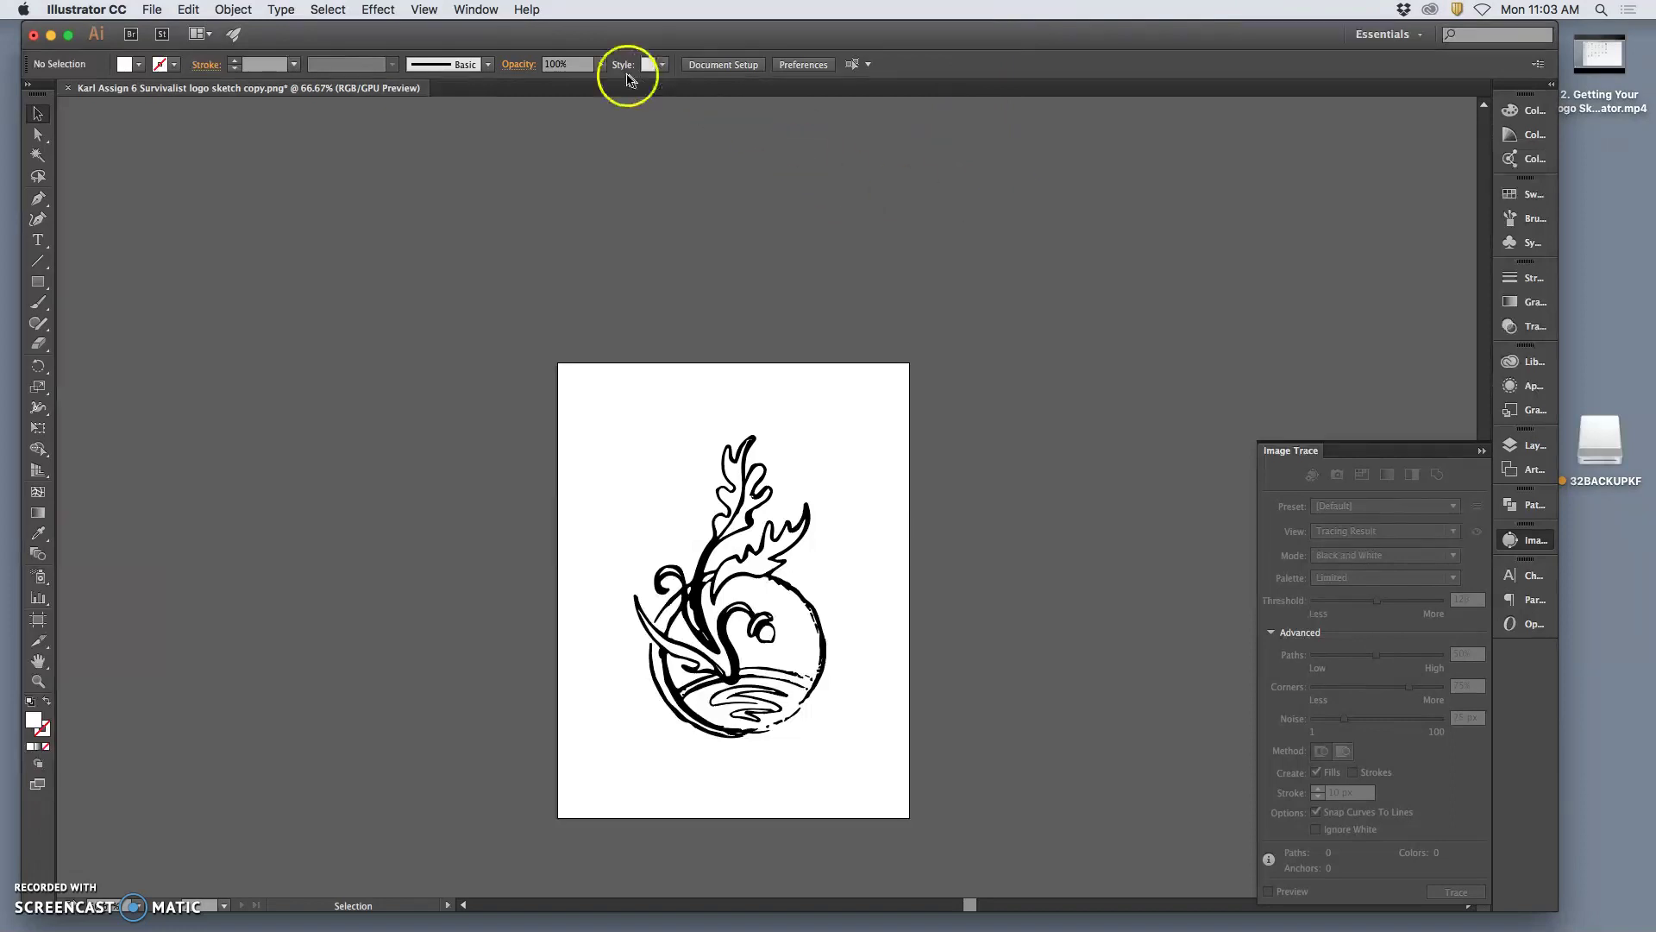
- Select the traced logo and drag it off the artboard toward the upper right
{"action": "left_click", "coordinate": [778, 451]}
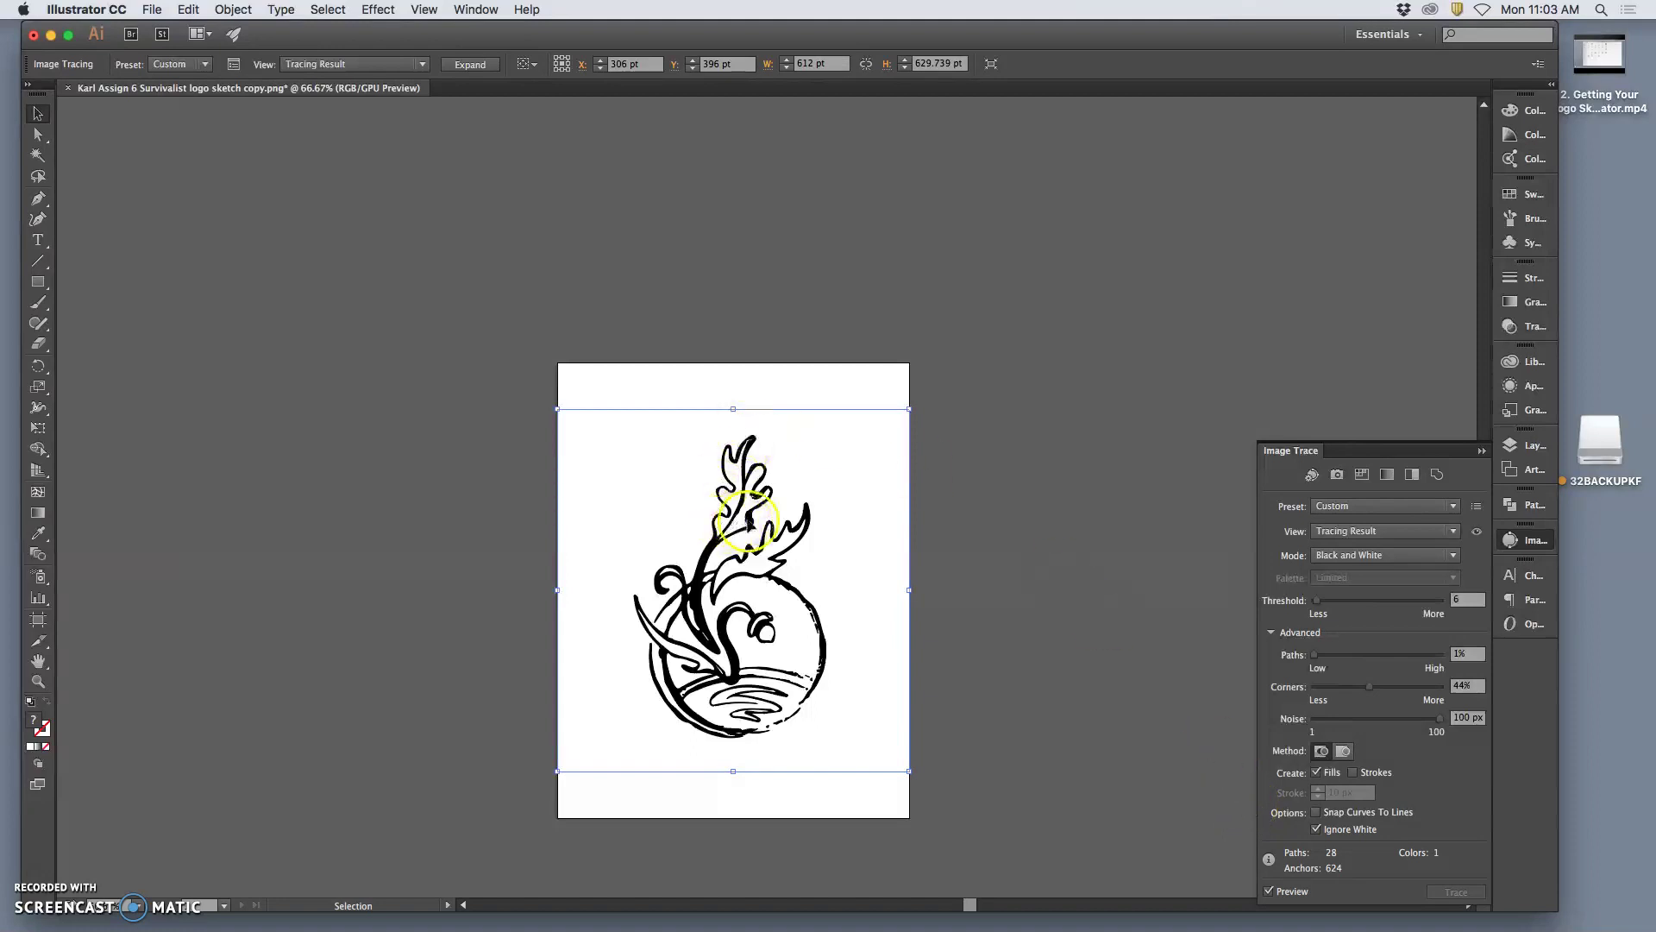
{"action": "left_click_drag", "start_coordinate": [751, 519], "coordinate": [1086, 260]}
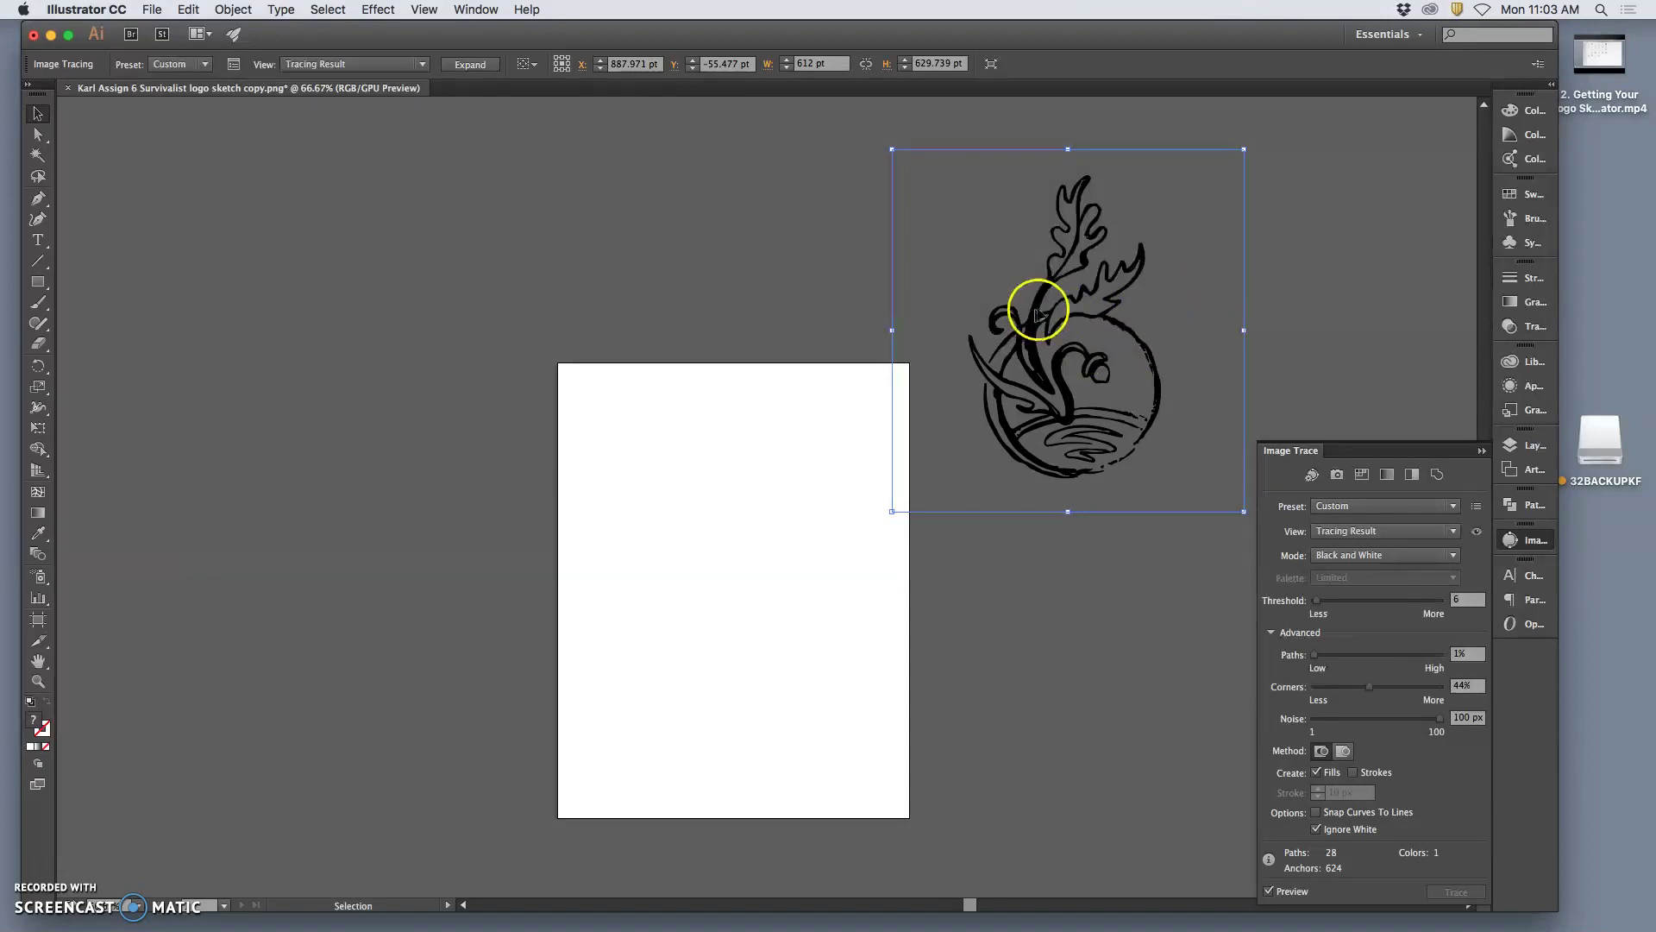
- Drag the traced logo back onto the artboard, zoom in, and Expand it into a 334.357 × 526.475 pt path group
{"action": "mouse_move", "coordinate": [1040, 314]}
{"action": "left_mouse_down"}
{"action": "mouse_move", "coordinate": [946, 406]}
{"action": "mouse_move", "coordinate": [699, 533]}
{"action": "mouse_move", "coordinate": [706, 555]}
{"action": "left_mouse_up"}
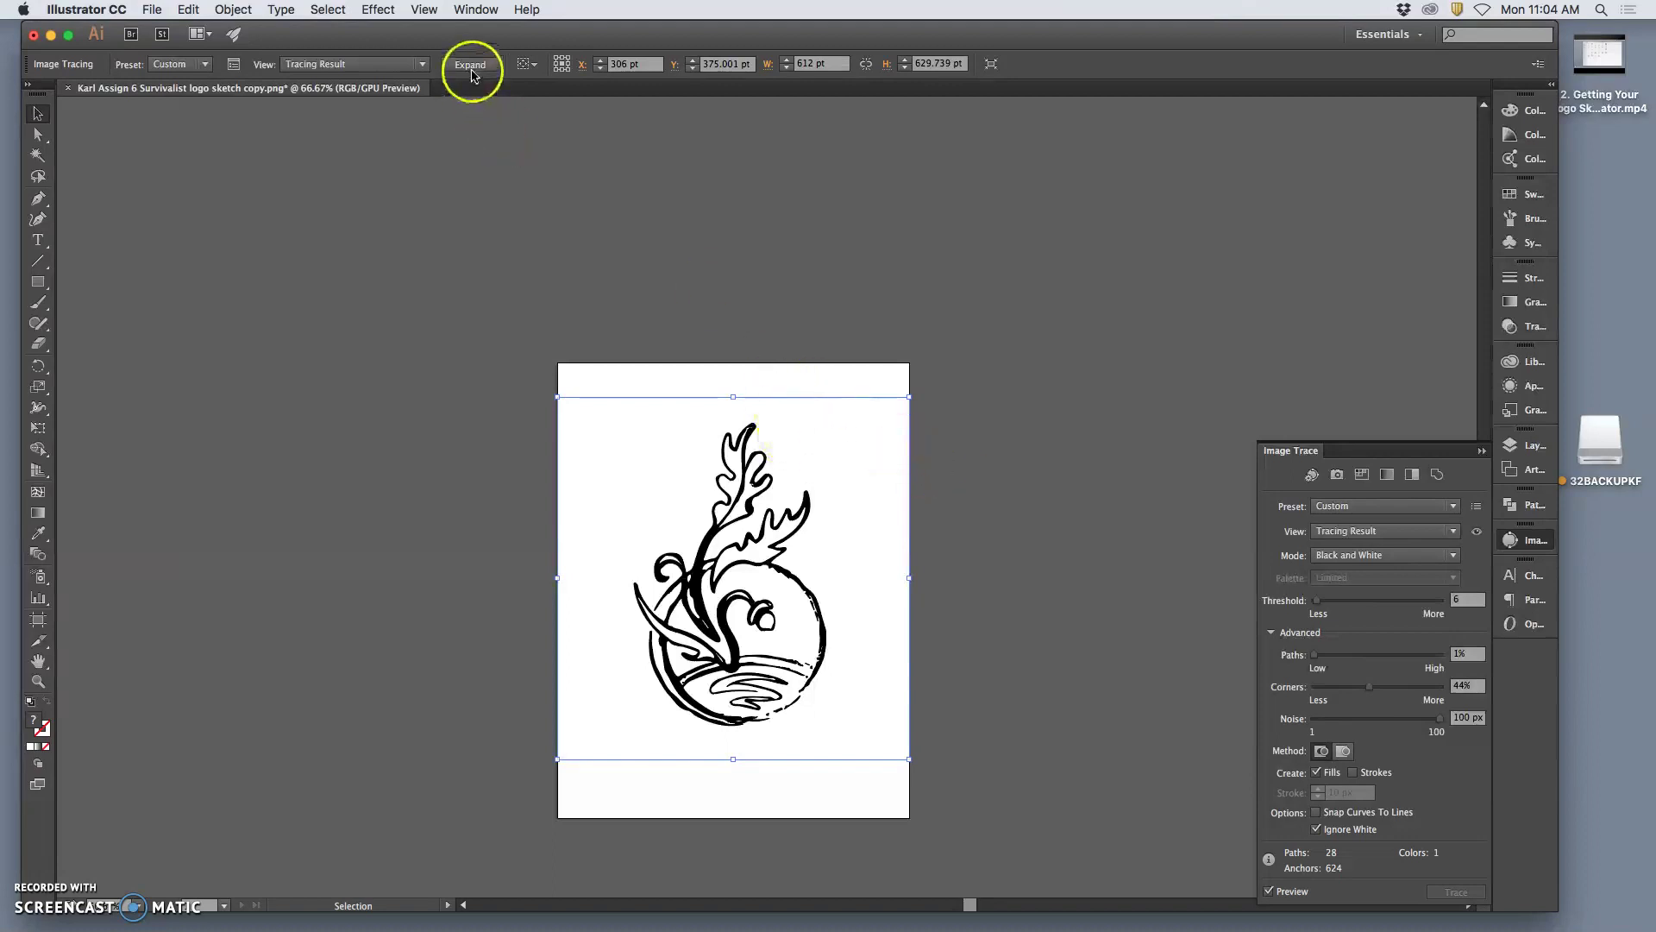
{"action": "key", "text": "super+equal"}
{"action": "key", "text": "super+equal"}
{"action": "scroll", "coordinate": [509, 146], "scroll_direction": "down", "scroll_amount": 3}
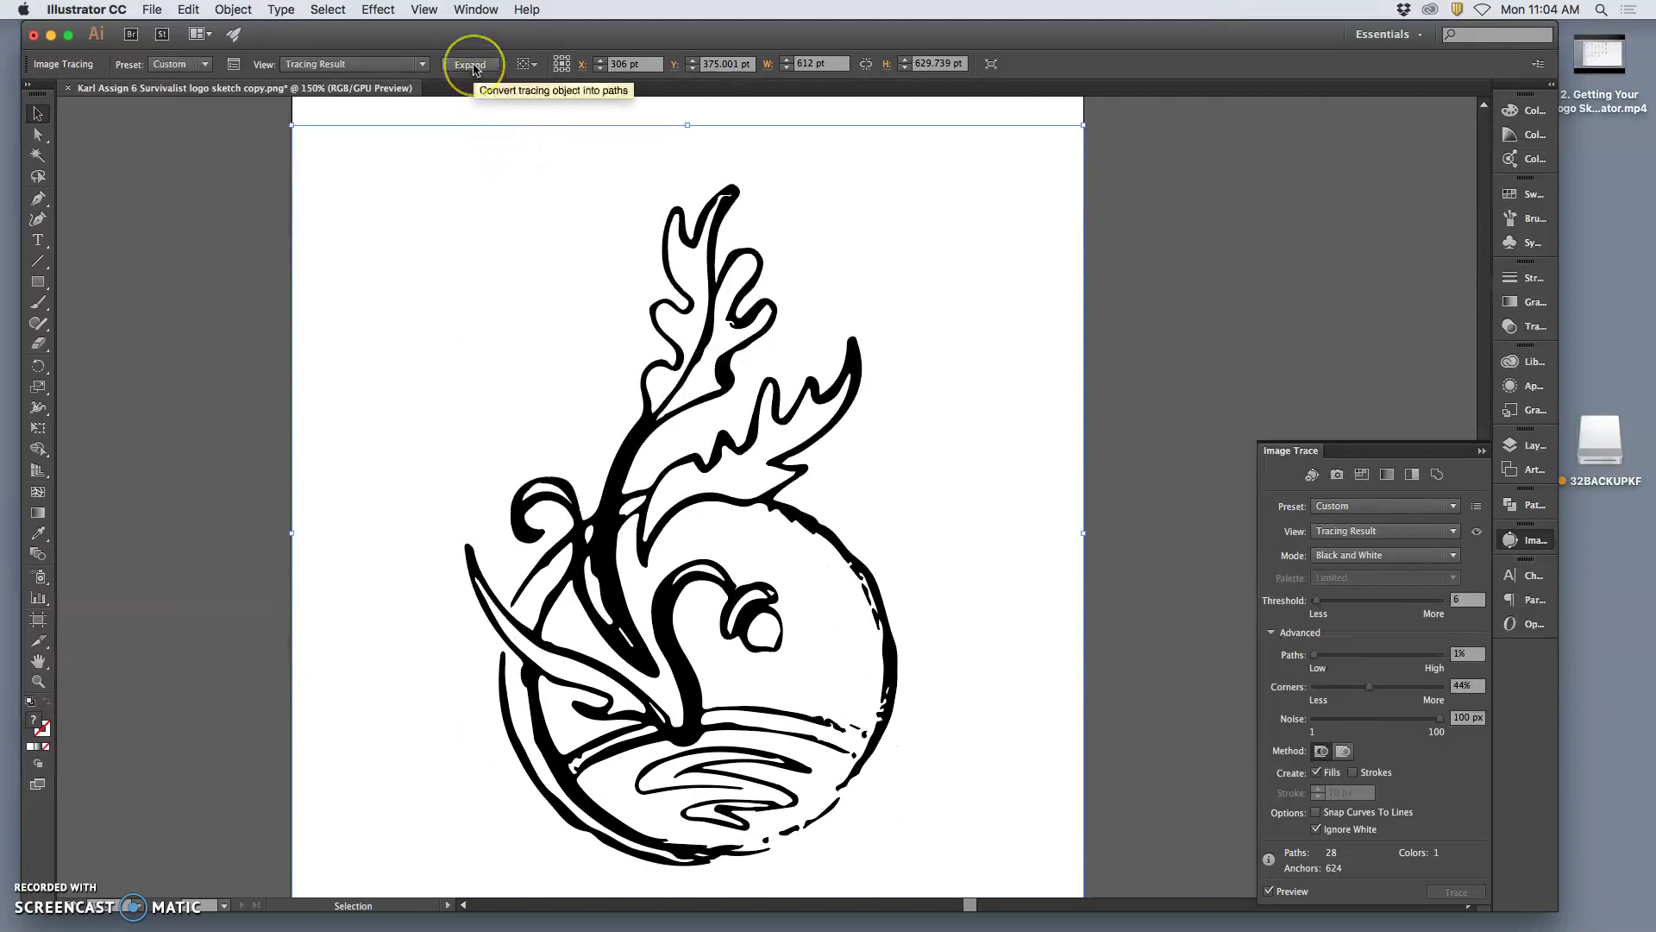
{"action": "left_click", "coordinate": [474, 65]}
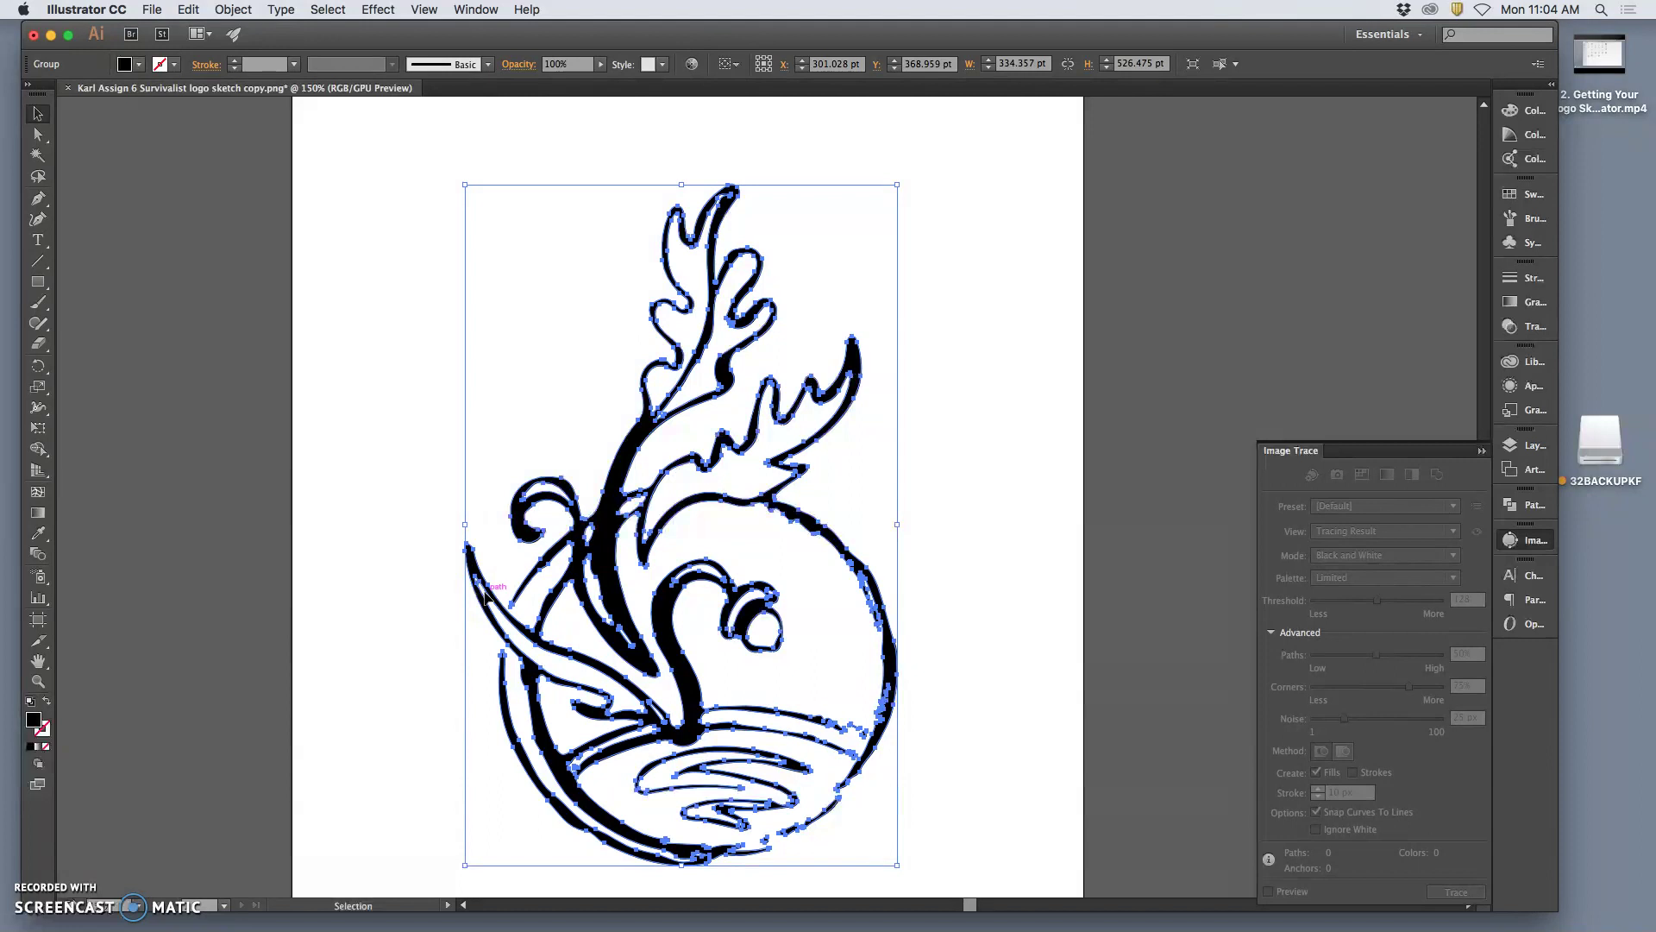
- Zoom in to 6400% on the expanded logo and deselect the traced group
{"action": "left_click", "coordinate": [721, 178]}
{"action": "left_click", "coordinate": [856, 593]}
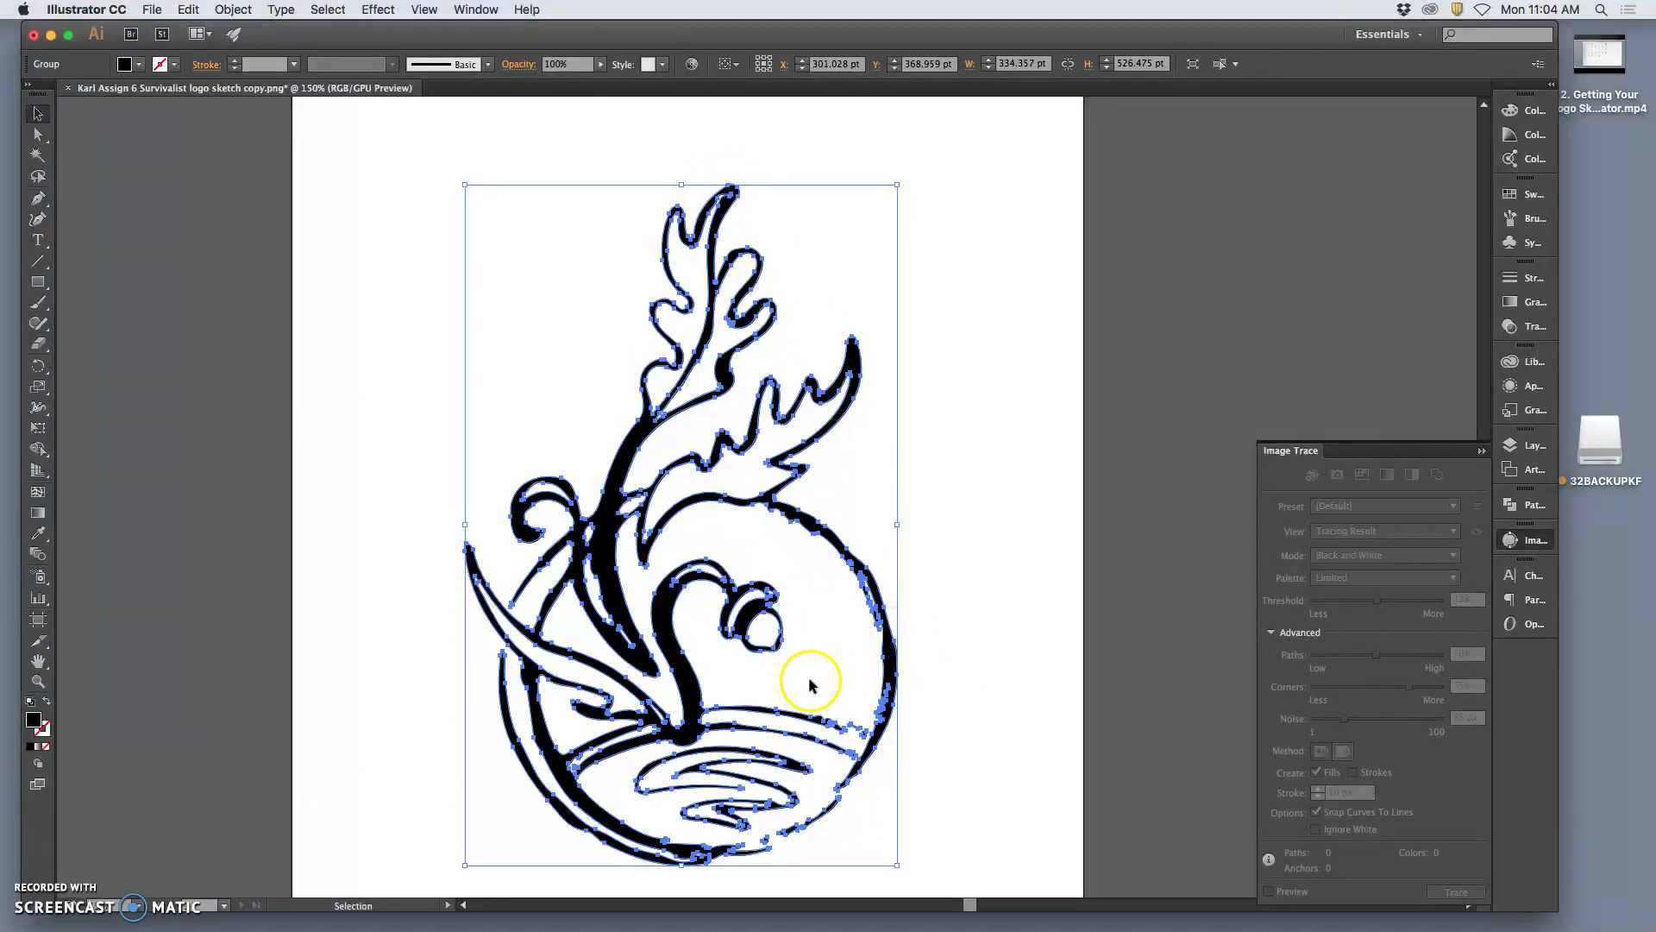
{"action": "scroll", "coordinate": [811, 685], "scroll_direction": "up", "scroll_amount": 10}
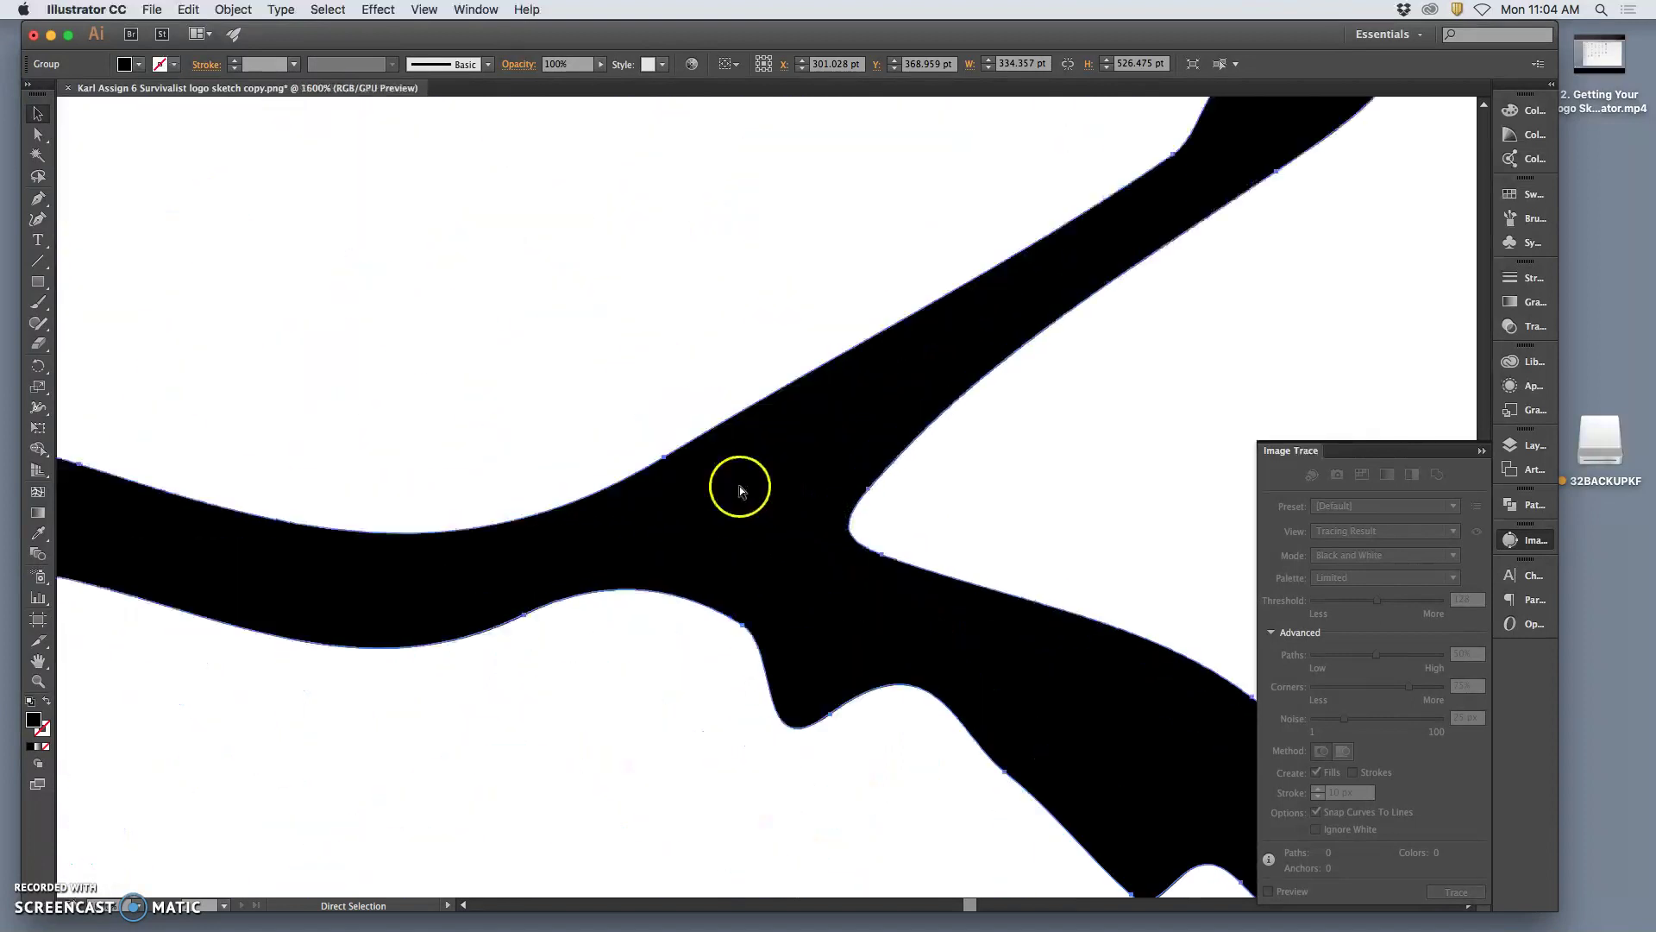
{"action": "scroll", "coordinate": [739, 485], "scroll_direction": "up", "scroll_amount": 3}
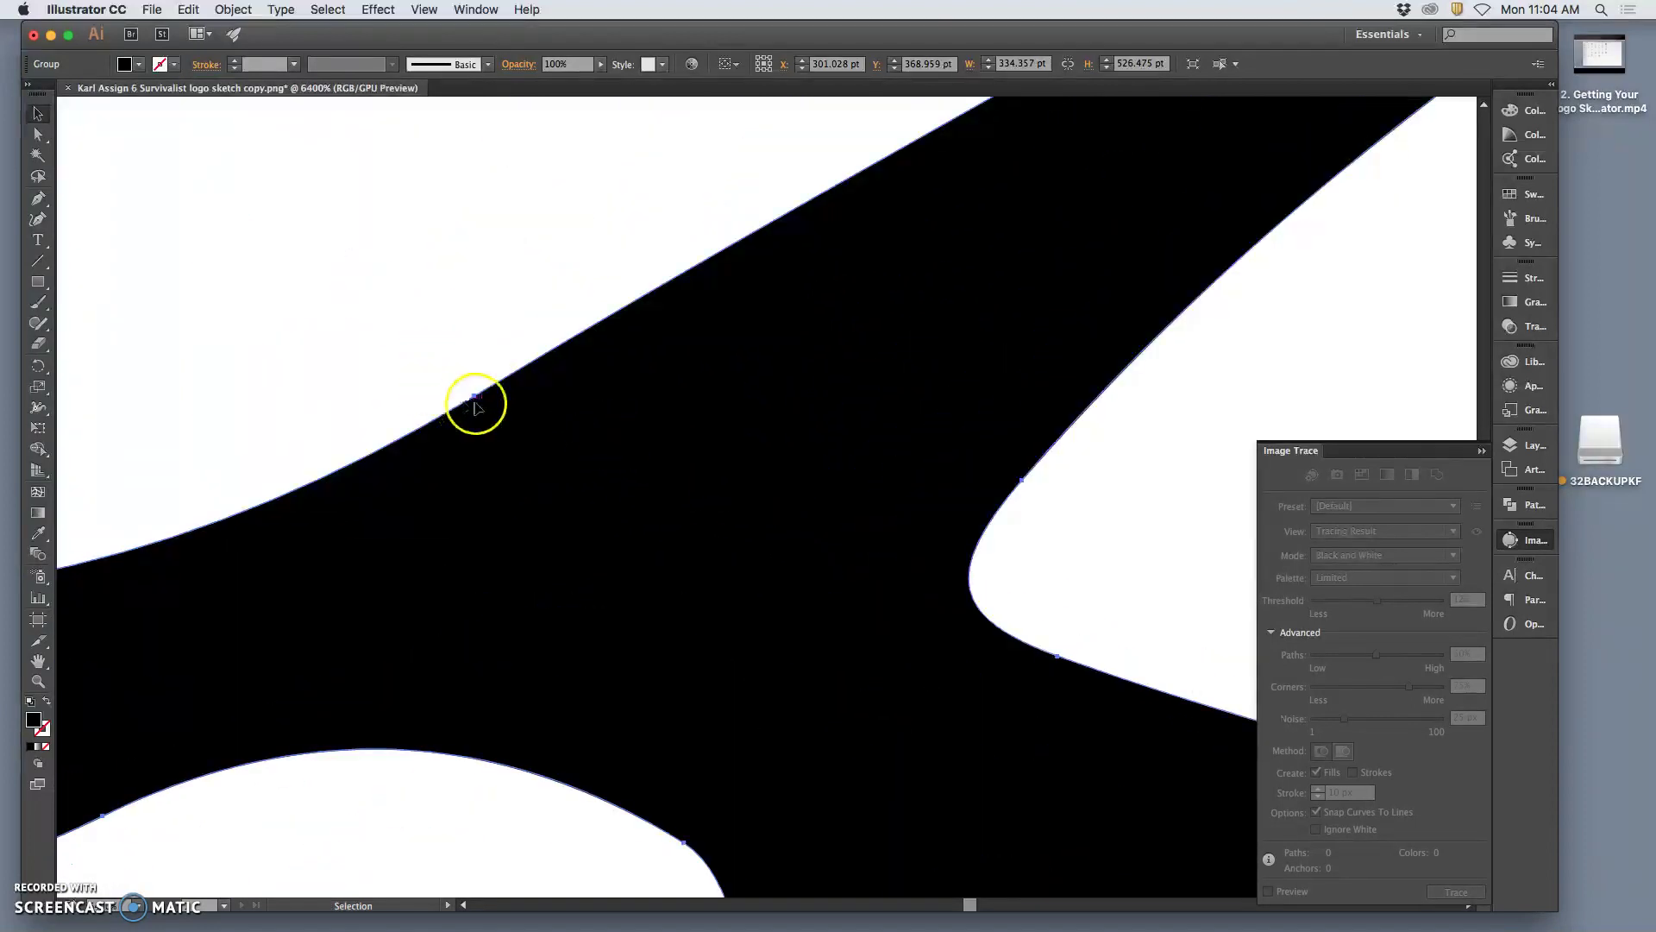
{"action": "left_click", "coordinate": [1138, 523]}
- Pan up, down, left and right along the traced strokes to check how smooth their edges are
{"action": "scroll", "coordinate": [1087, 509], "scroll_direction": "down", "scroll_amount": 3}
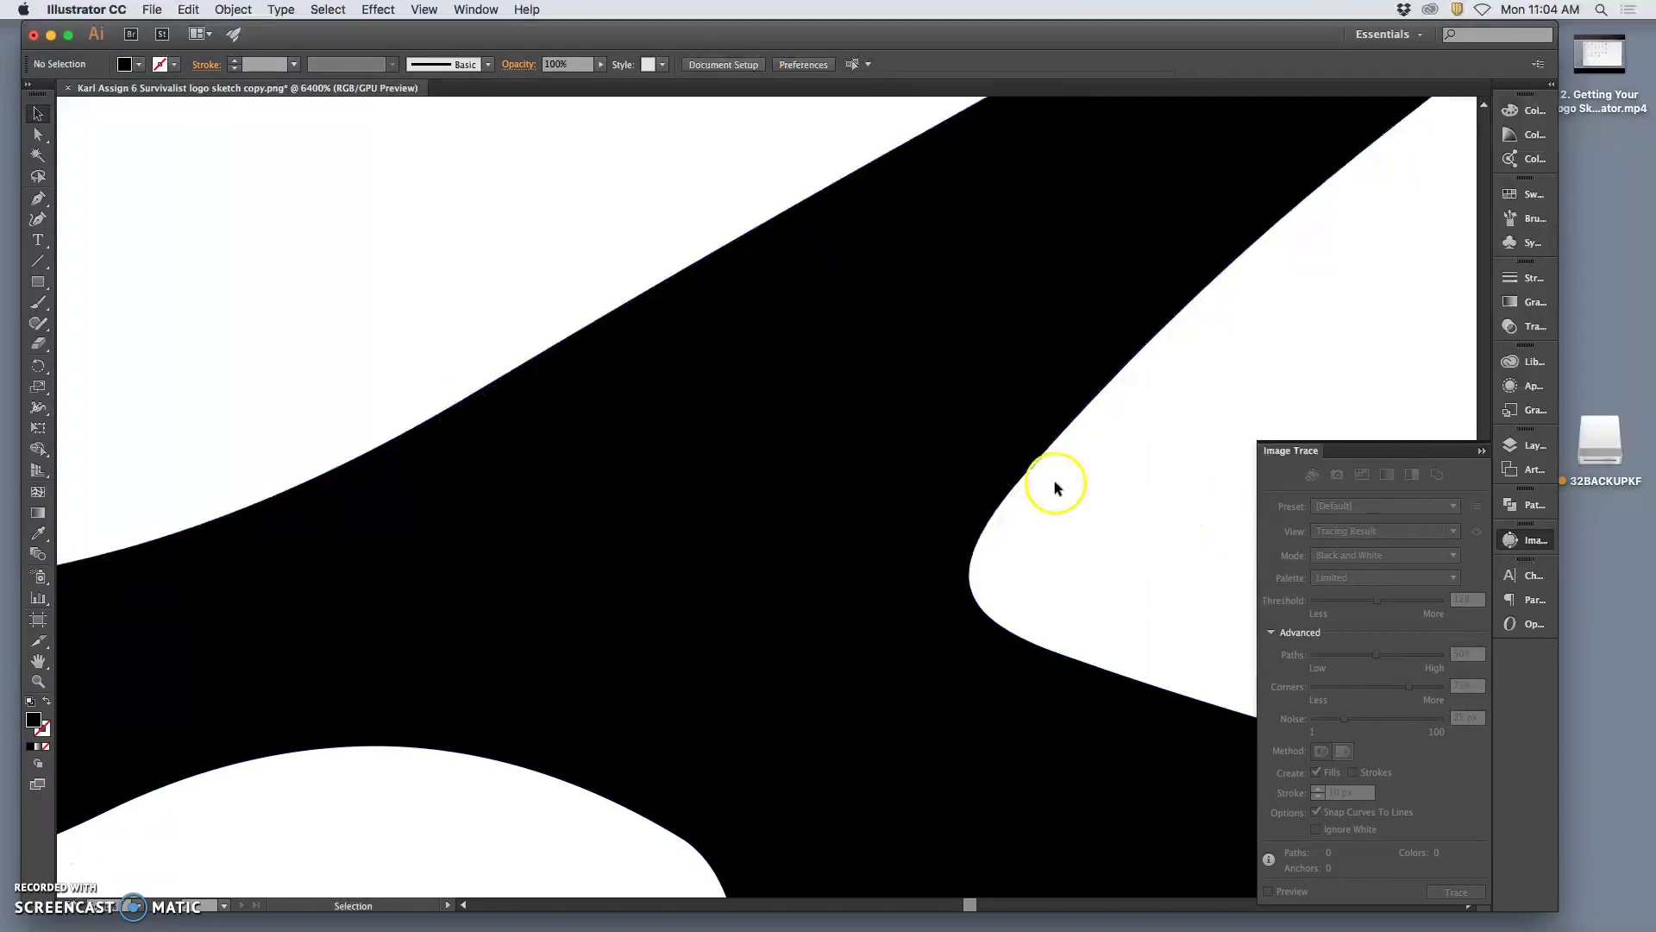
{"action": "scroll", "coordinate": [1054, 486], "scroll_direction": "down", "scroll_amount": 5}
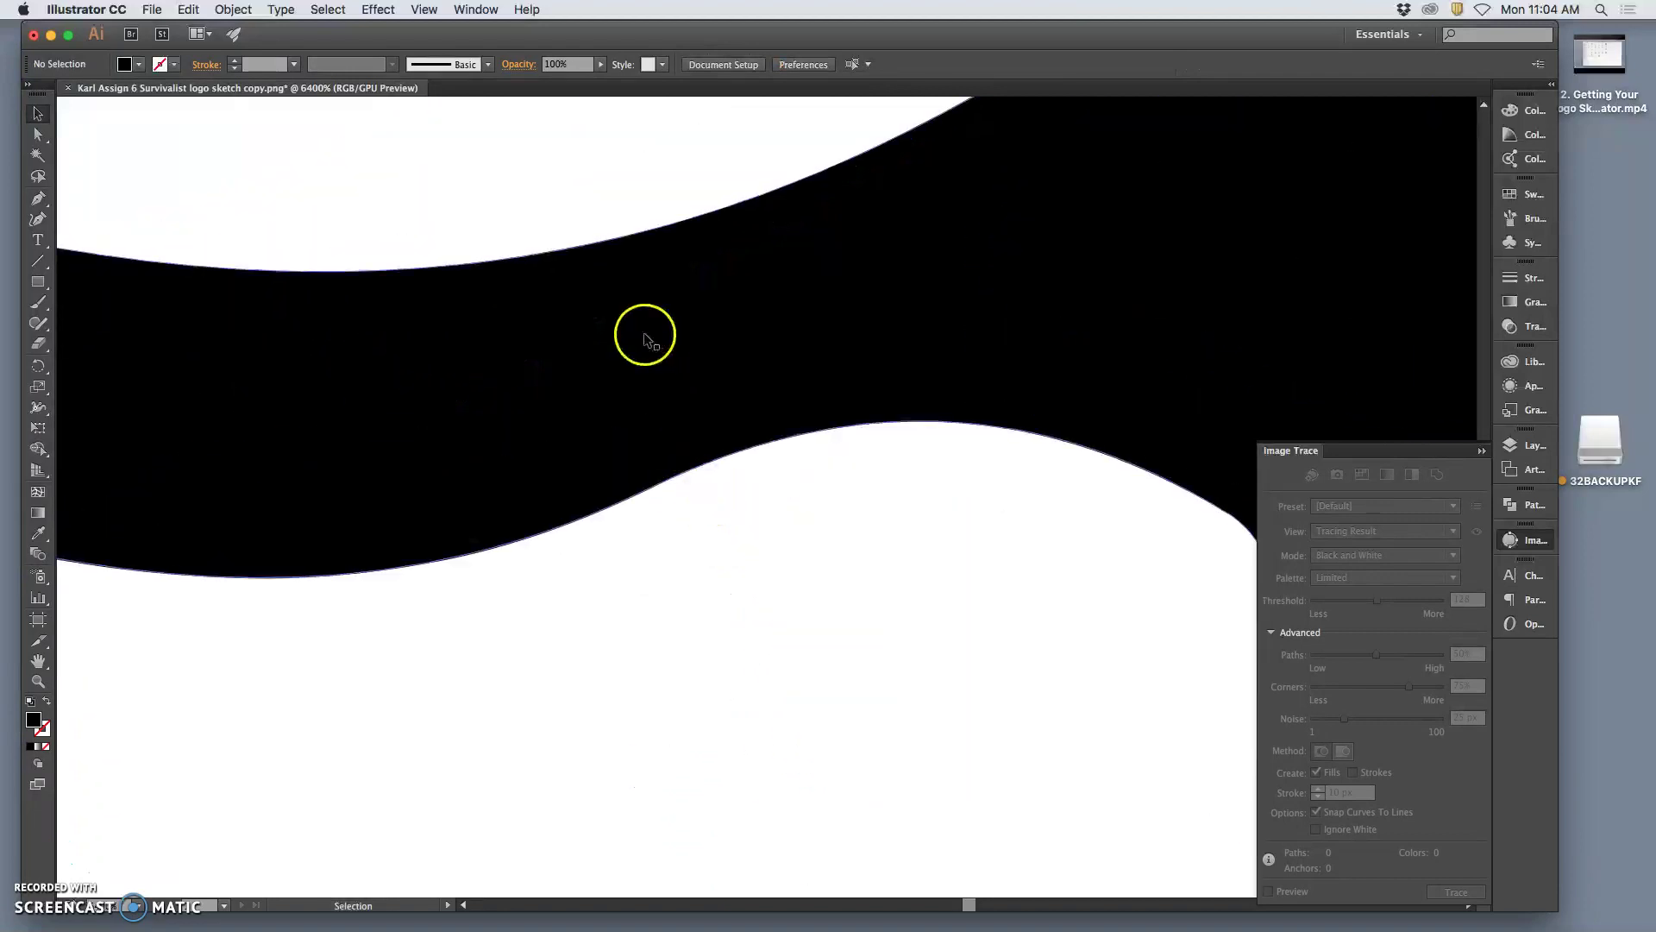
{"action": "scroll", "coordinate": [640, 341], "scroll_direction": "right", "scroll_amount": 10}
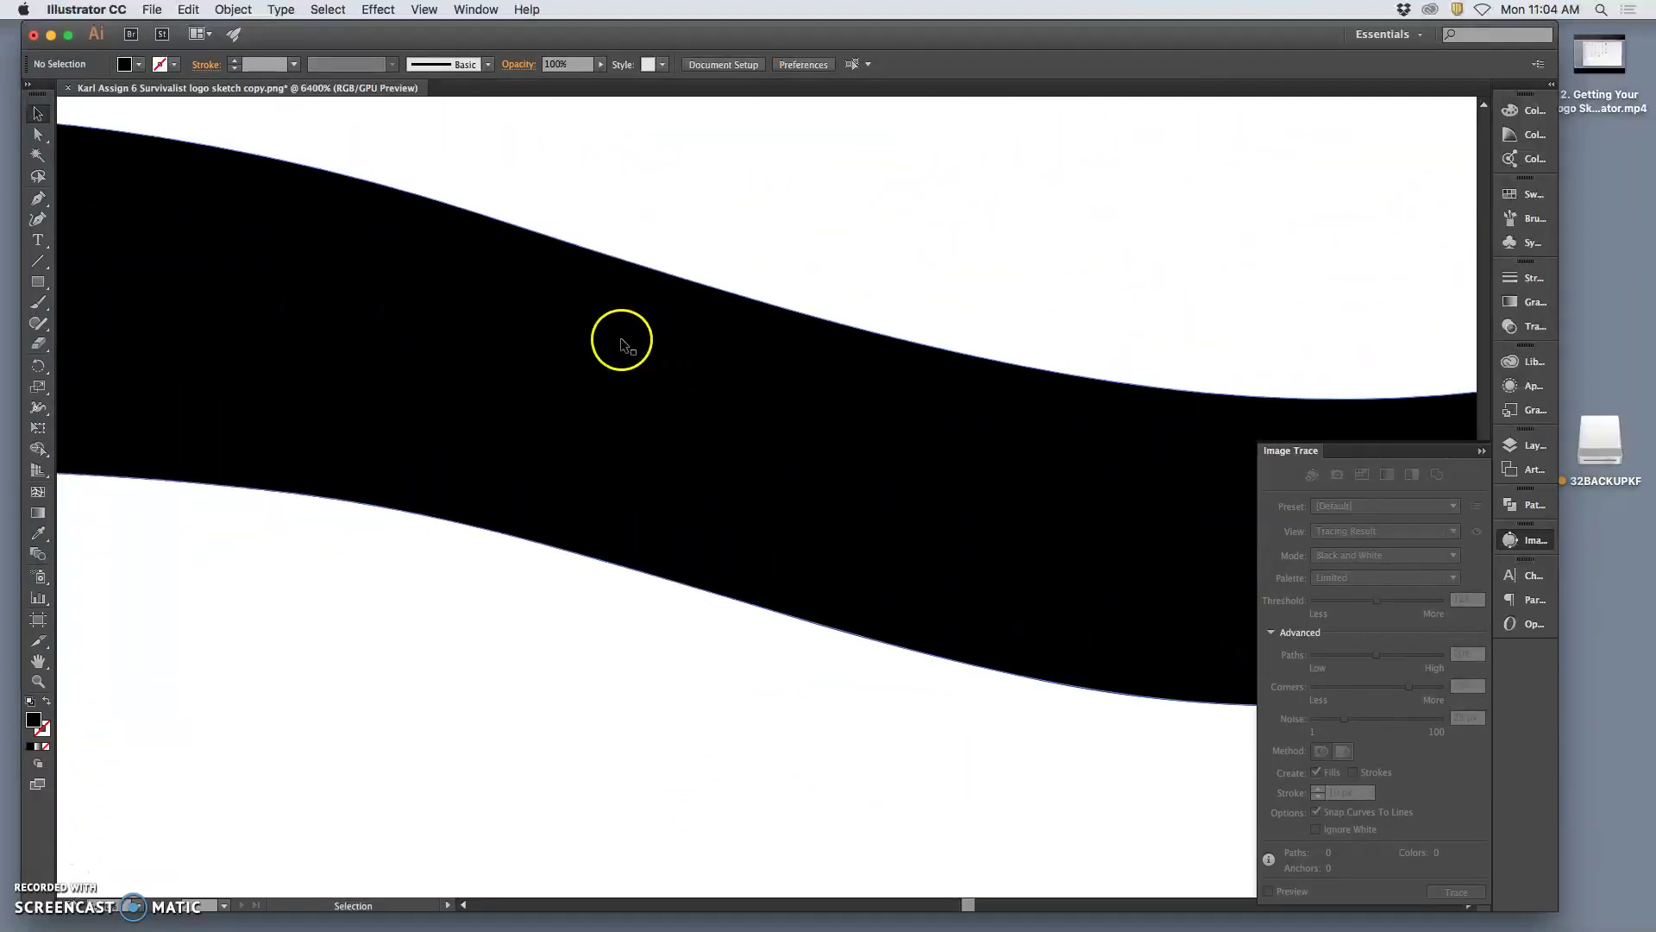
{"action": "scroll", "coordinate": [621, 343], "scroll_direction": "up", "scroll_amount": 10}
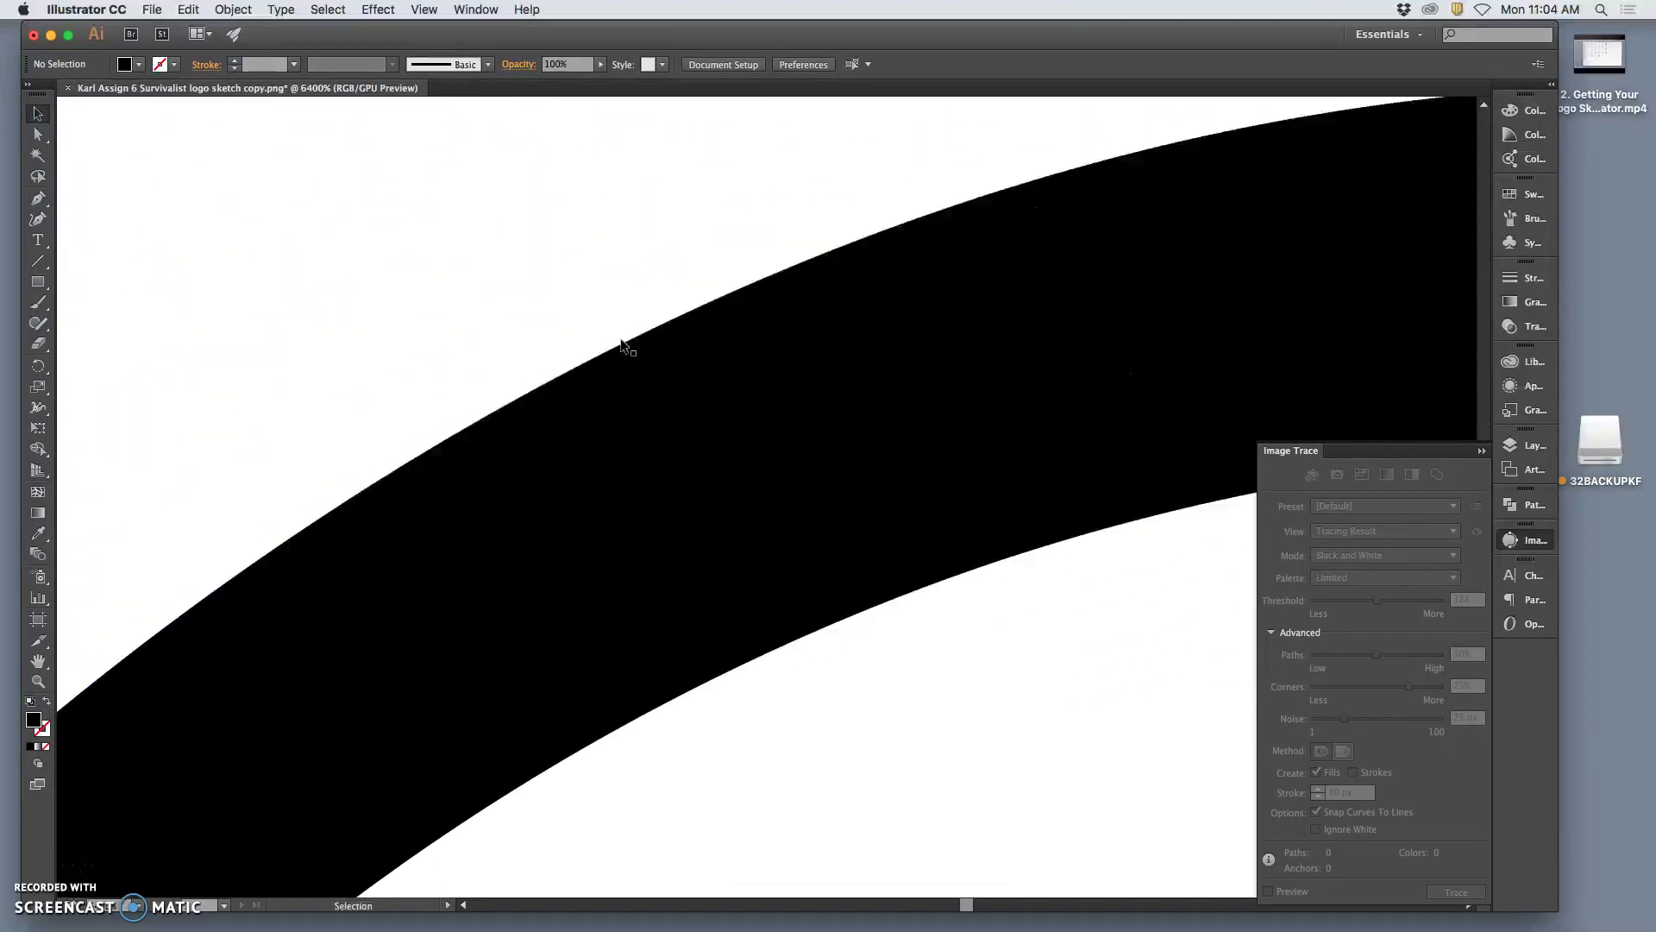
{"action": "scroll", "coordinate": [621, 343], "scroll_direction": "left", "scroll_amount": 10}
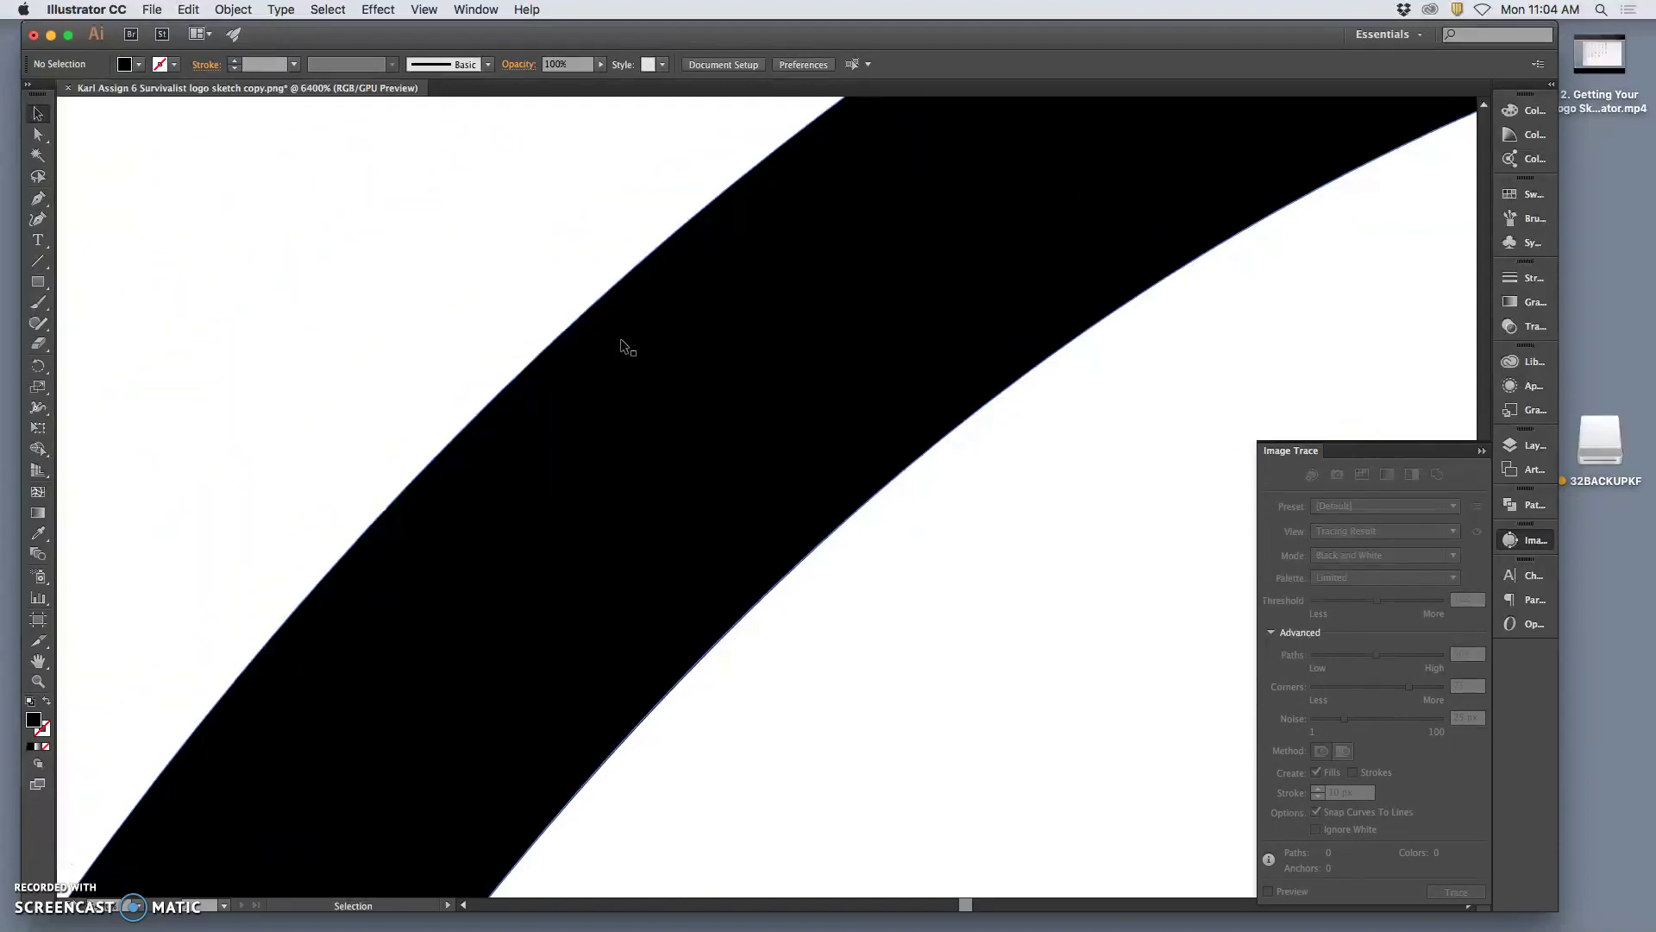
{"action": "scroll", "coordinate": [621, 344], "scroll_direction": "right", "scroll_amount": 10}
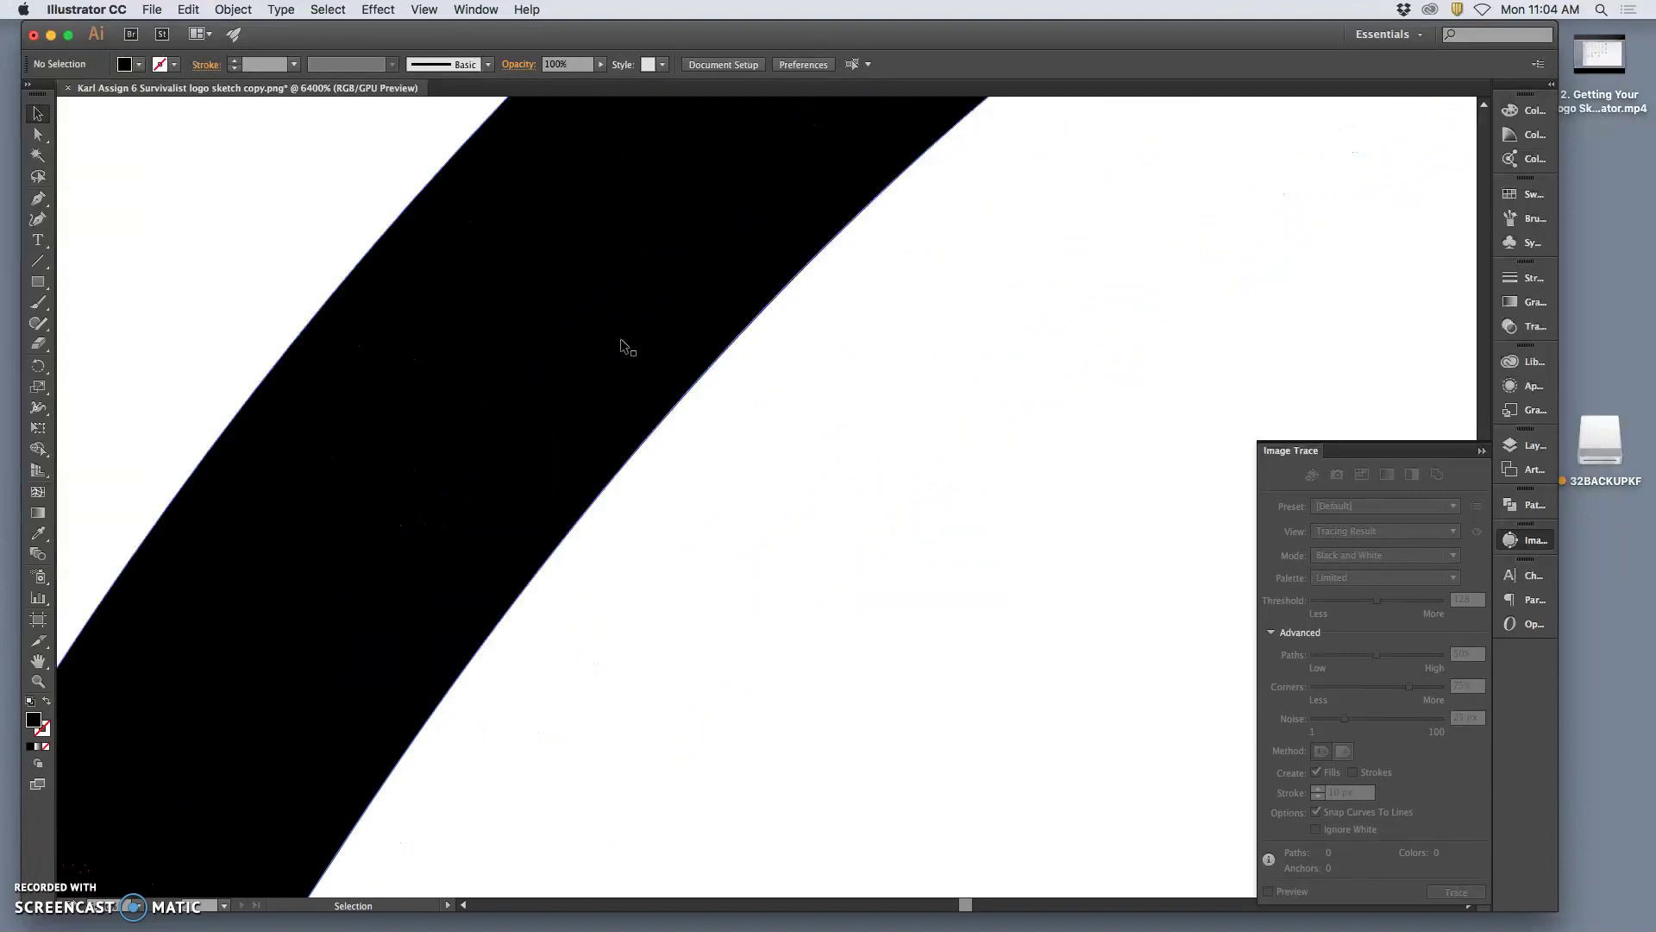
{"action": "scroll", "coordinate": [621, 344], "scroll_direction": "left", "scroll_amount": 10}
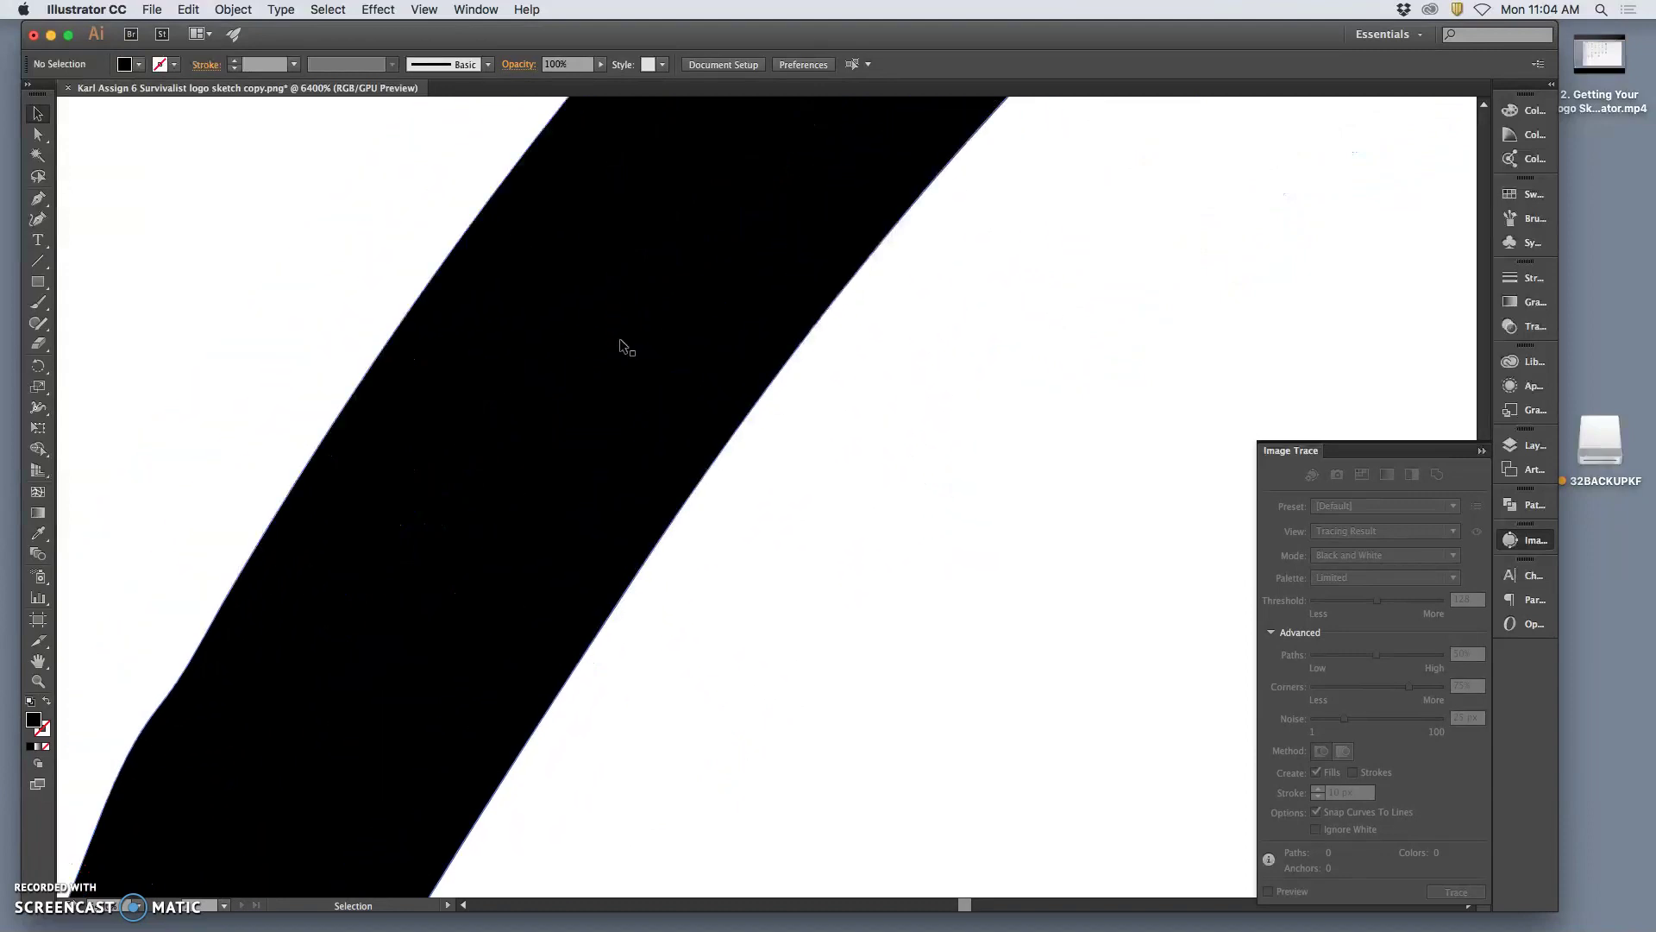
{"action": "scroll", "coordinate": [620, 345], "scroll_direction": "down", "scroll_amount": 10}
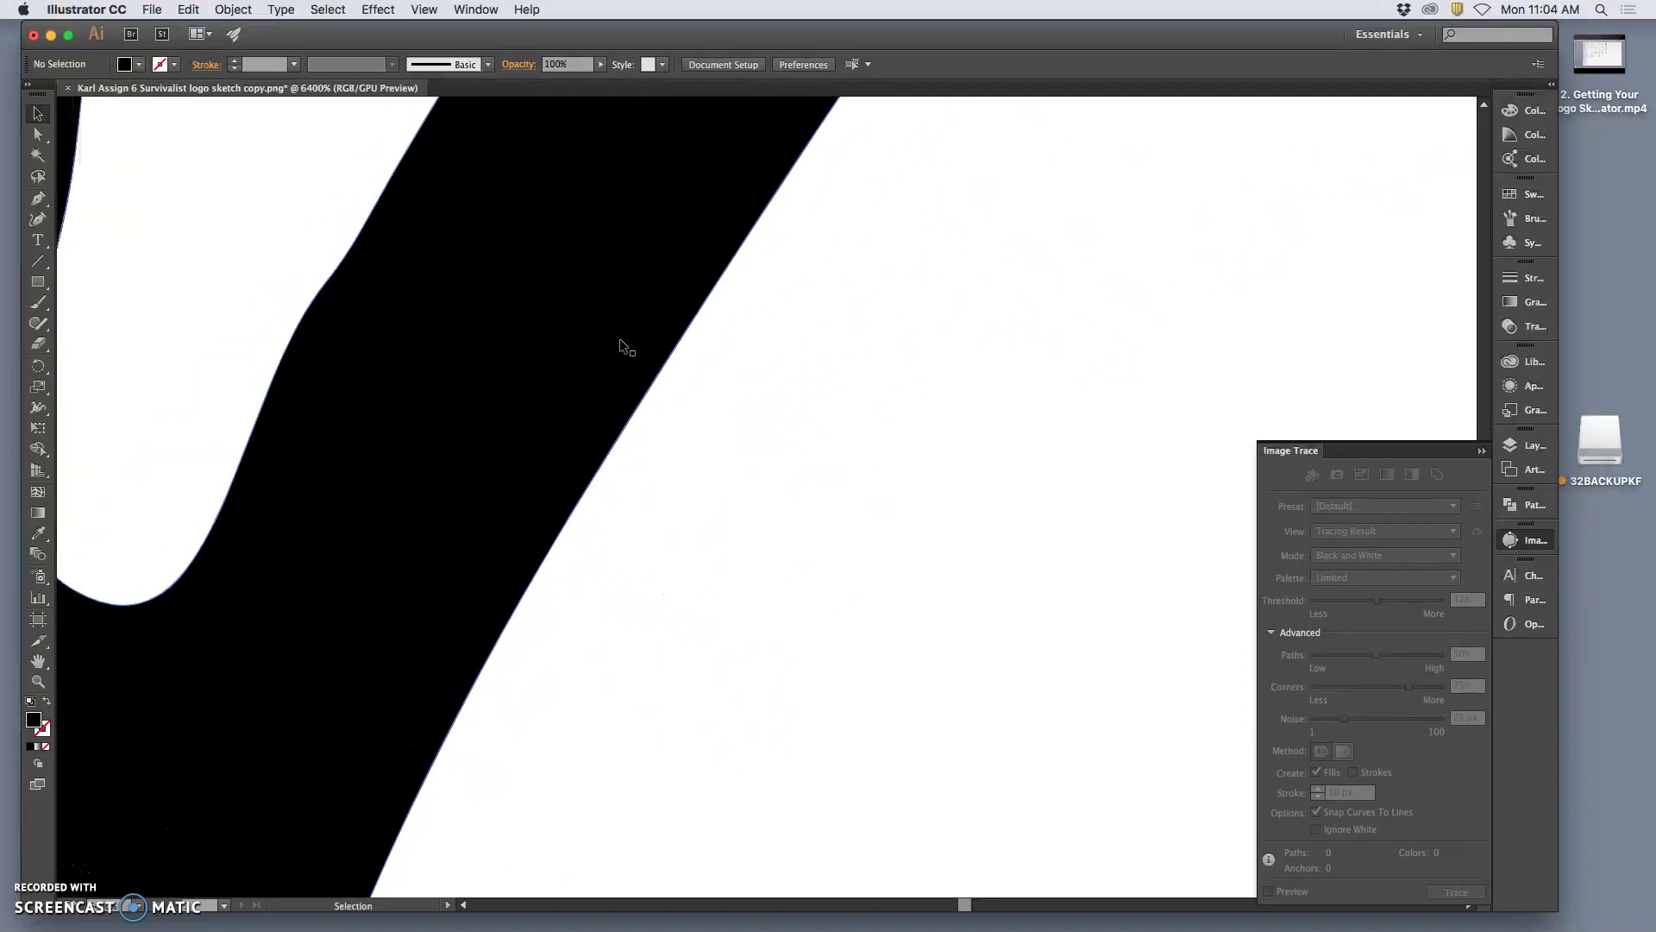
{"action": "left_click", "coordinate": [557, 343]}
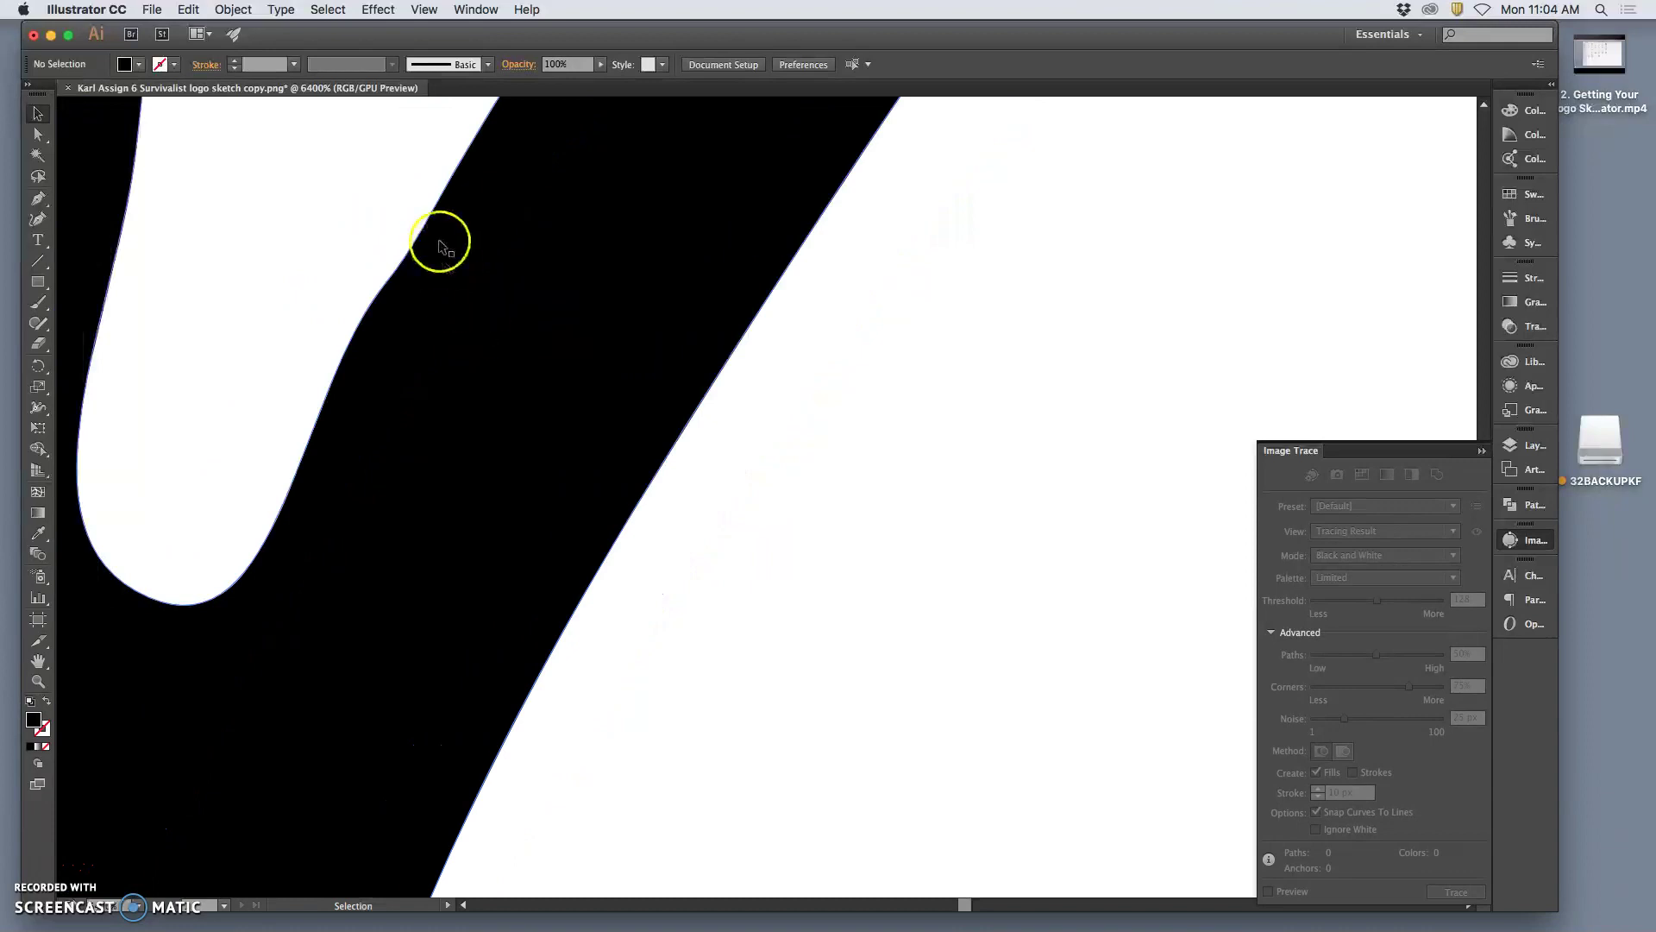
- Reshape the inner curve's anchor handle with Direct Selection and delete the extra anchor point
{"action": "left_click", "coordinate": [541, 358]}
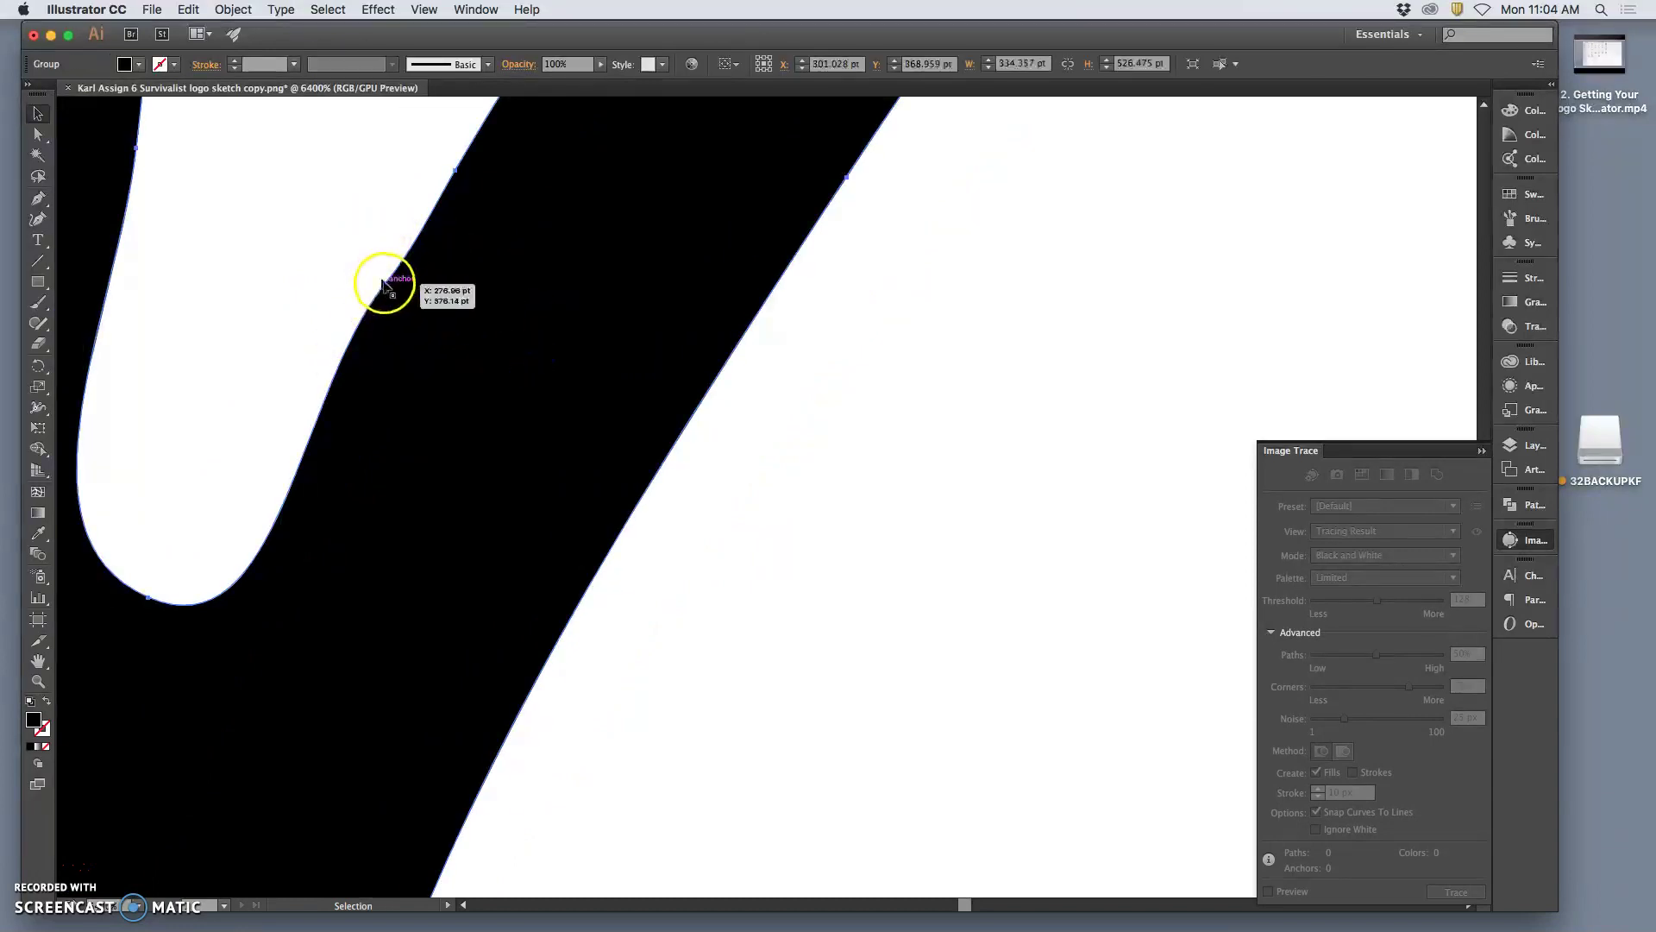
{"action": "left_click", "coordinate": [38, 133]}
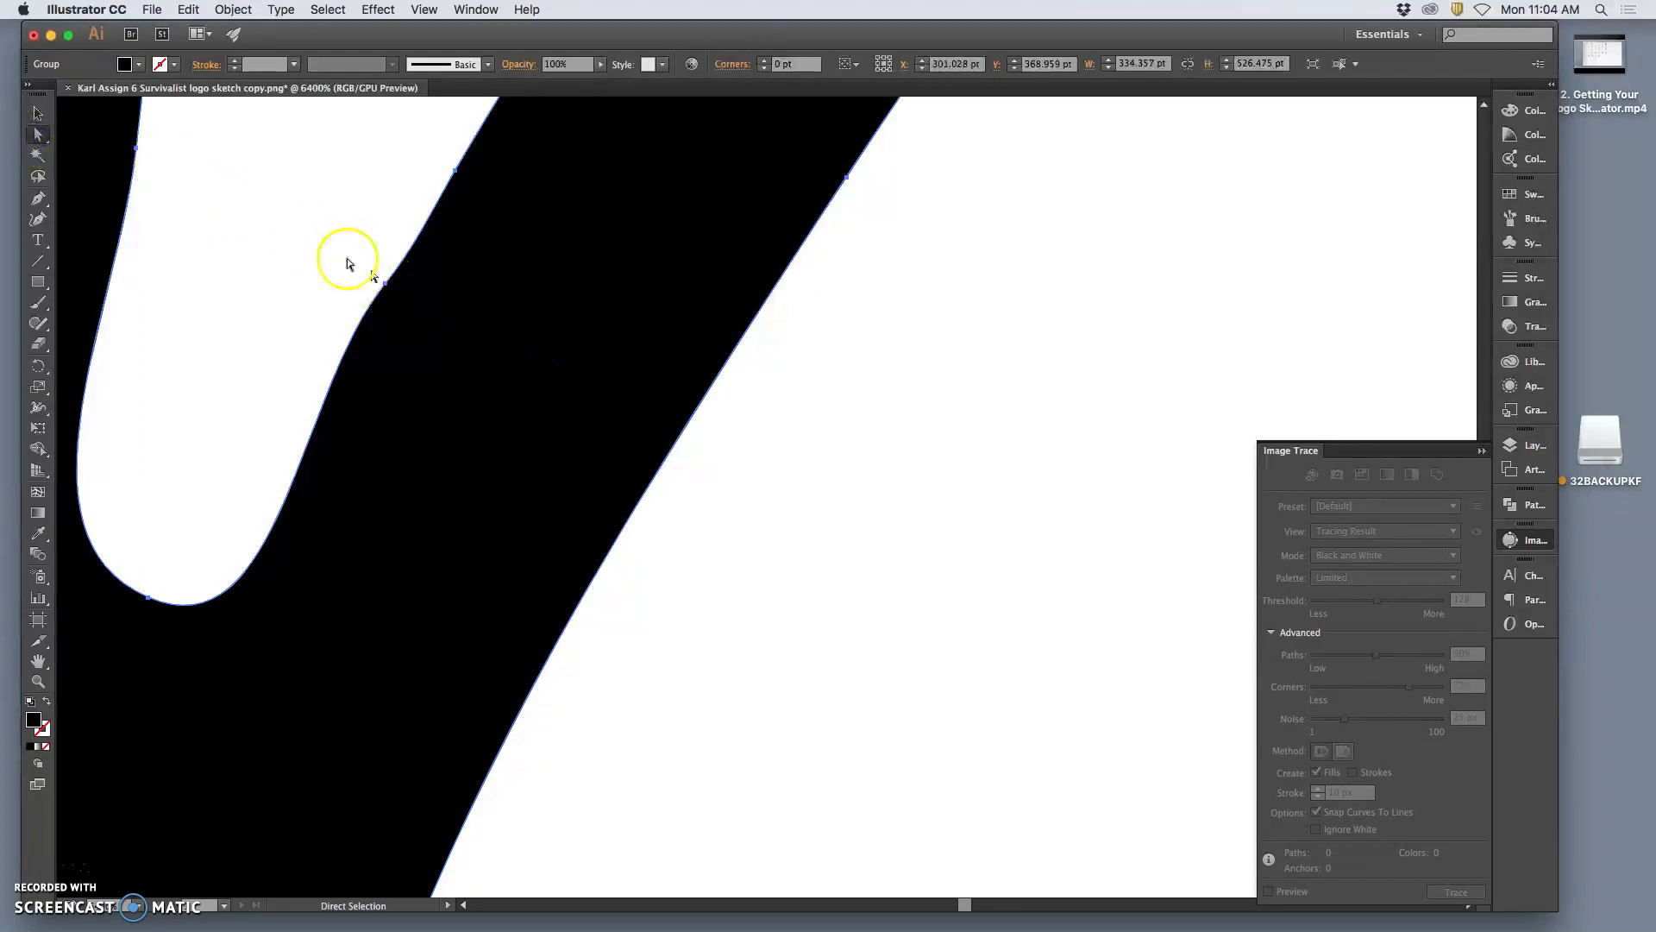
{"action": "left_click", "coordinate": [385, 282]}
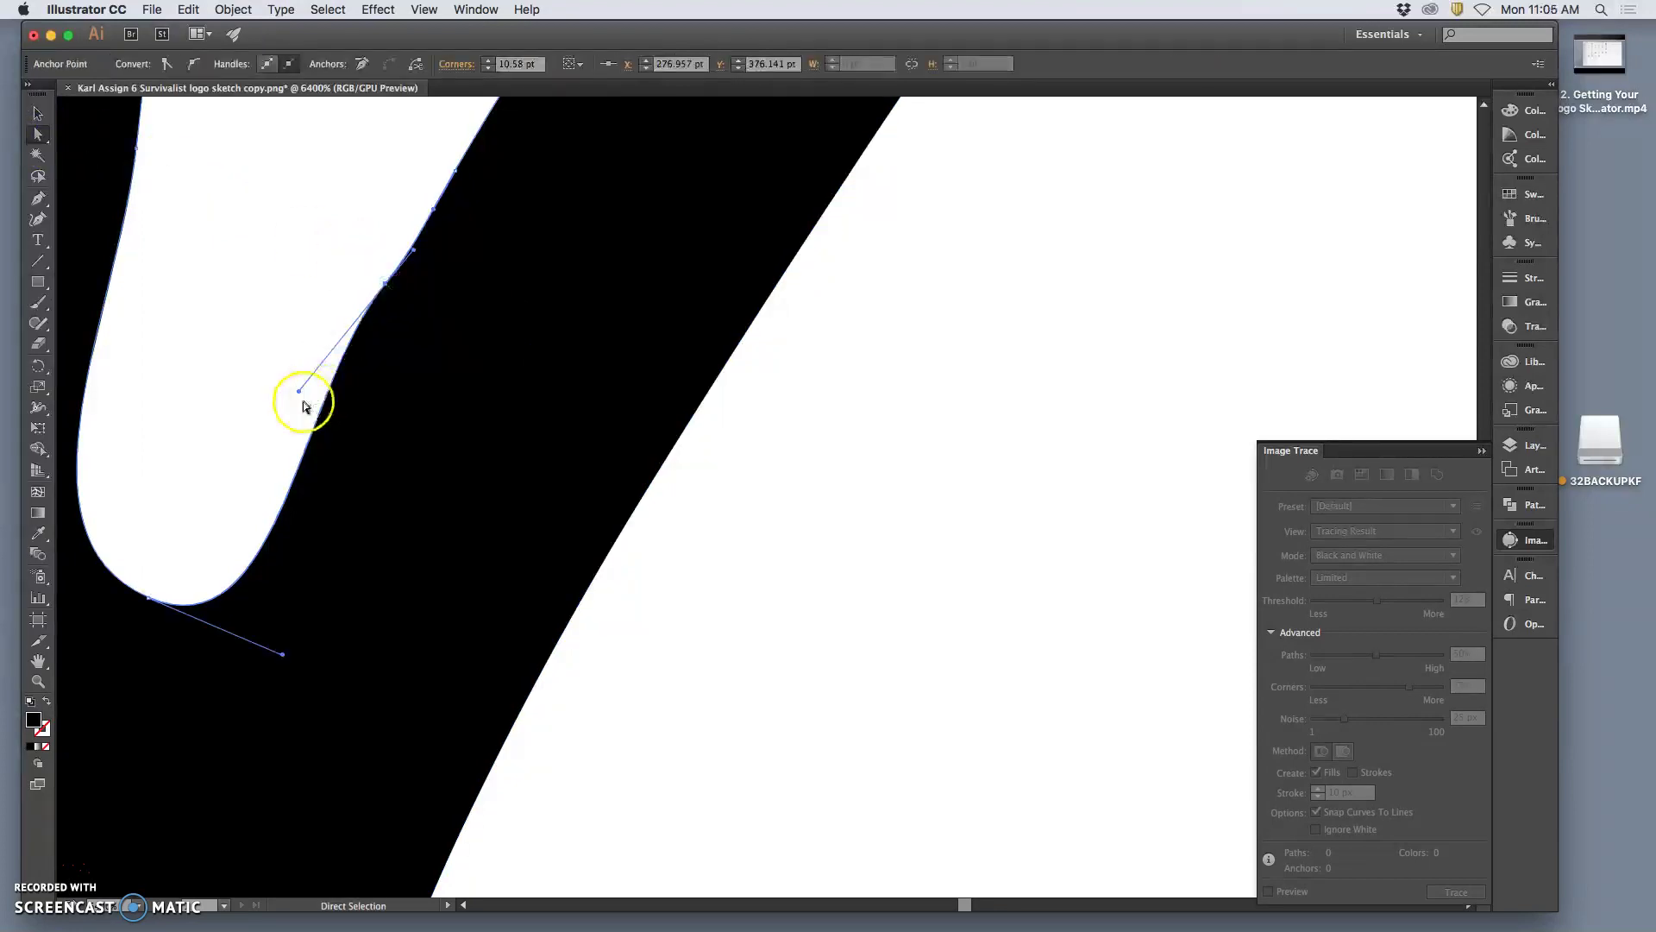
{"action": "left_click_drag", "start_coordinate": [298, 391], "coordinate": [351, 380]}
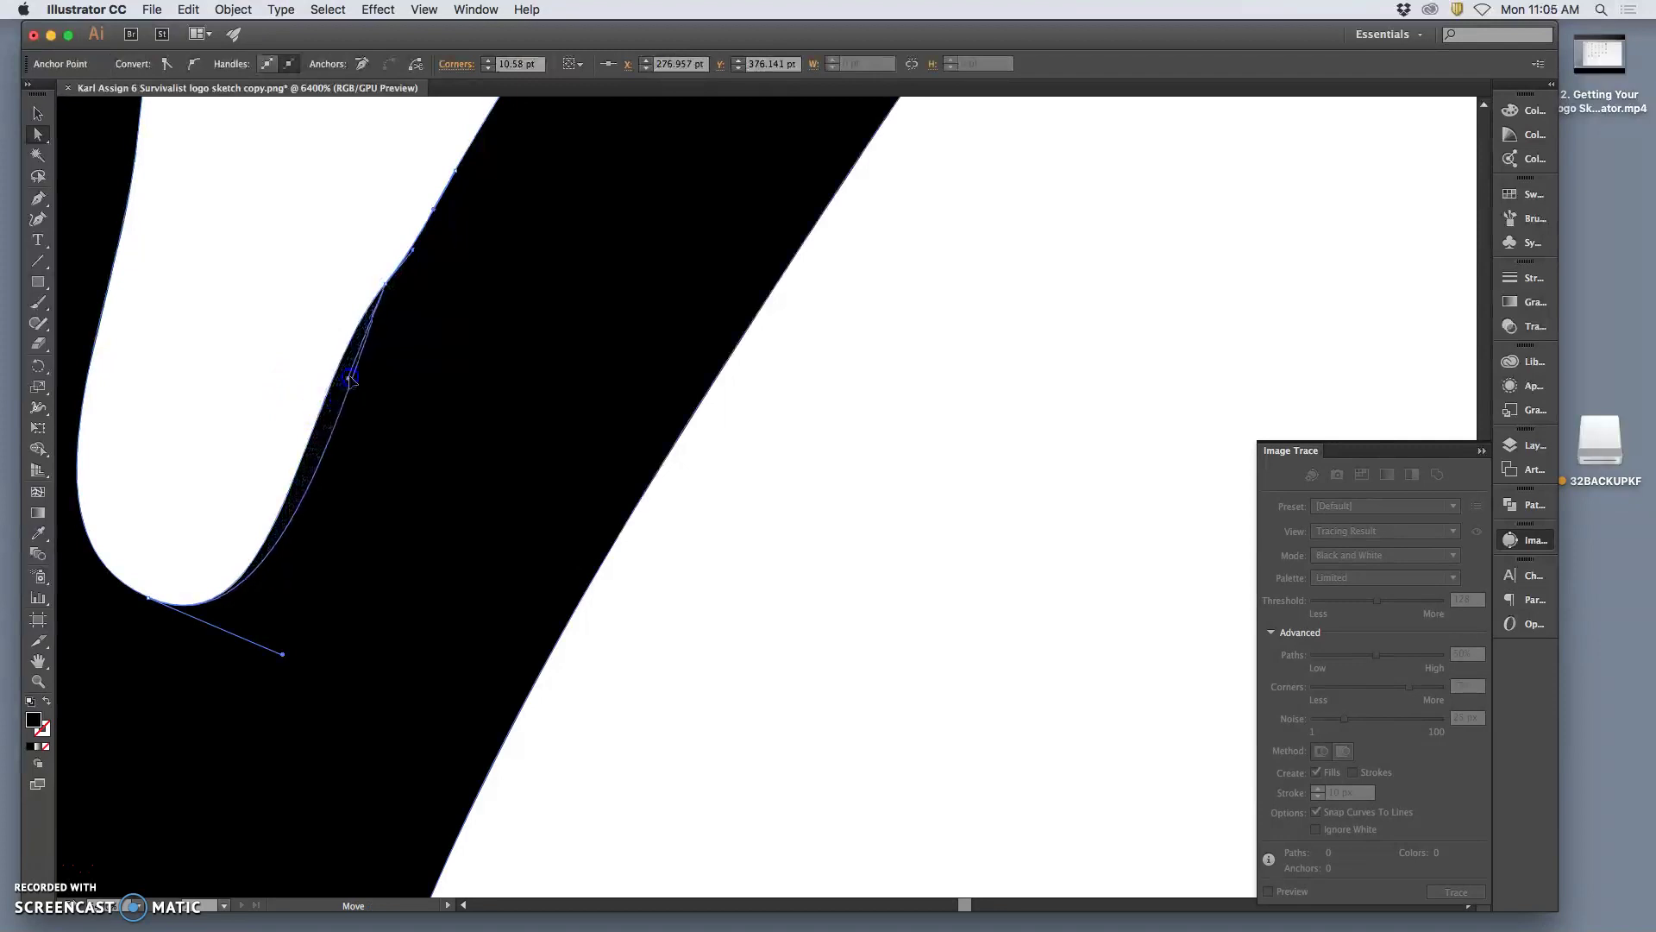
{"action": "left_click_drag", "start_coordinate": [385, 284], "coordinate": [399, 278]}
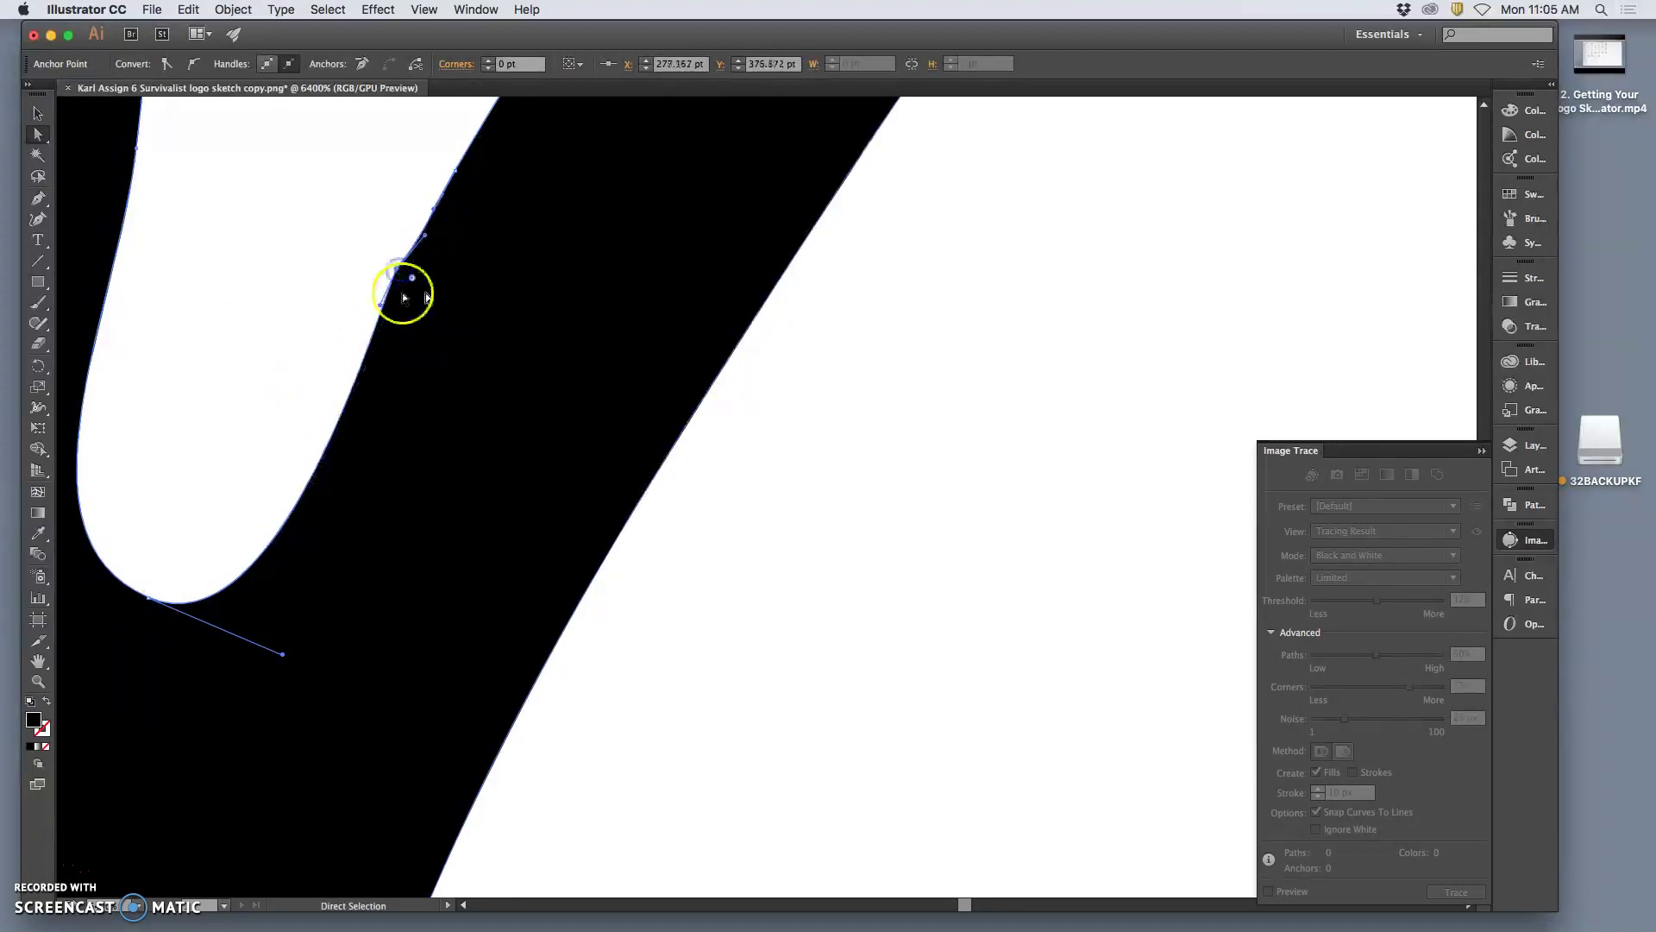
{"action": "left_click", "coordinate": [40, 198]}
{"action": "left_click_drag", "start_coordinate": [40, 198], "coordinate": [147, 244]}
{"action": "left_click", "coordinate": [398, 275]}
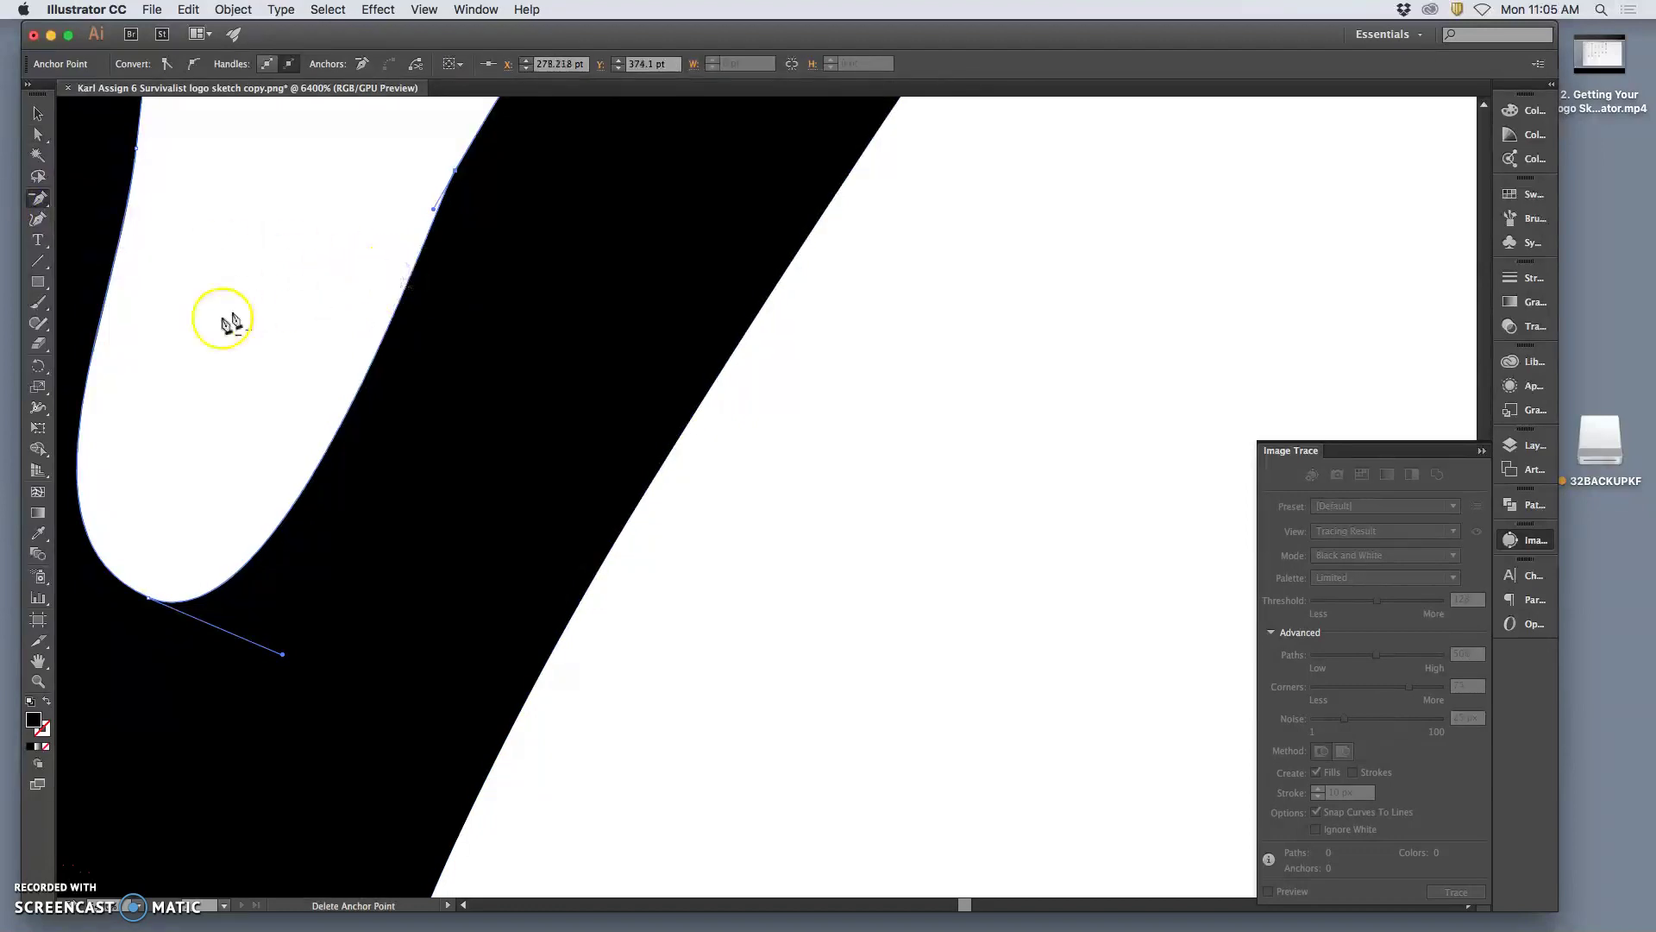
{"action": "left_click", "coordinate": [46, 141]}
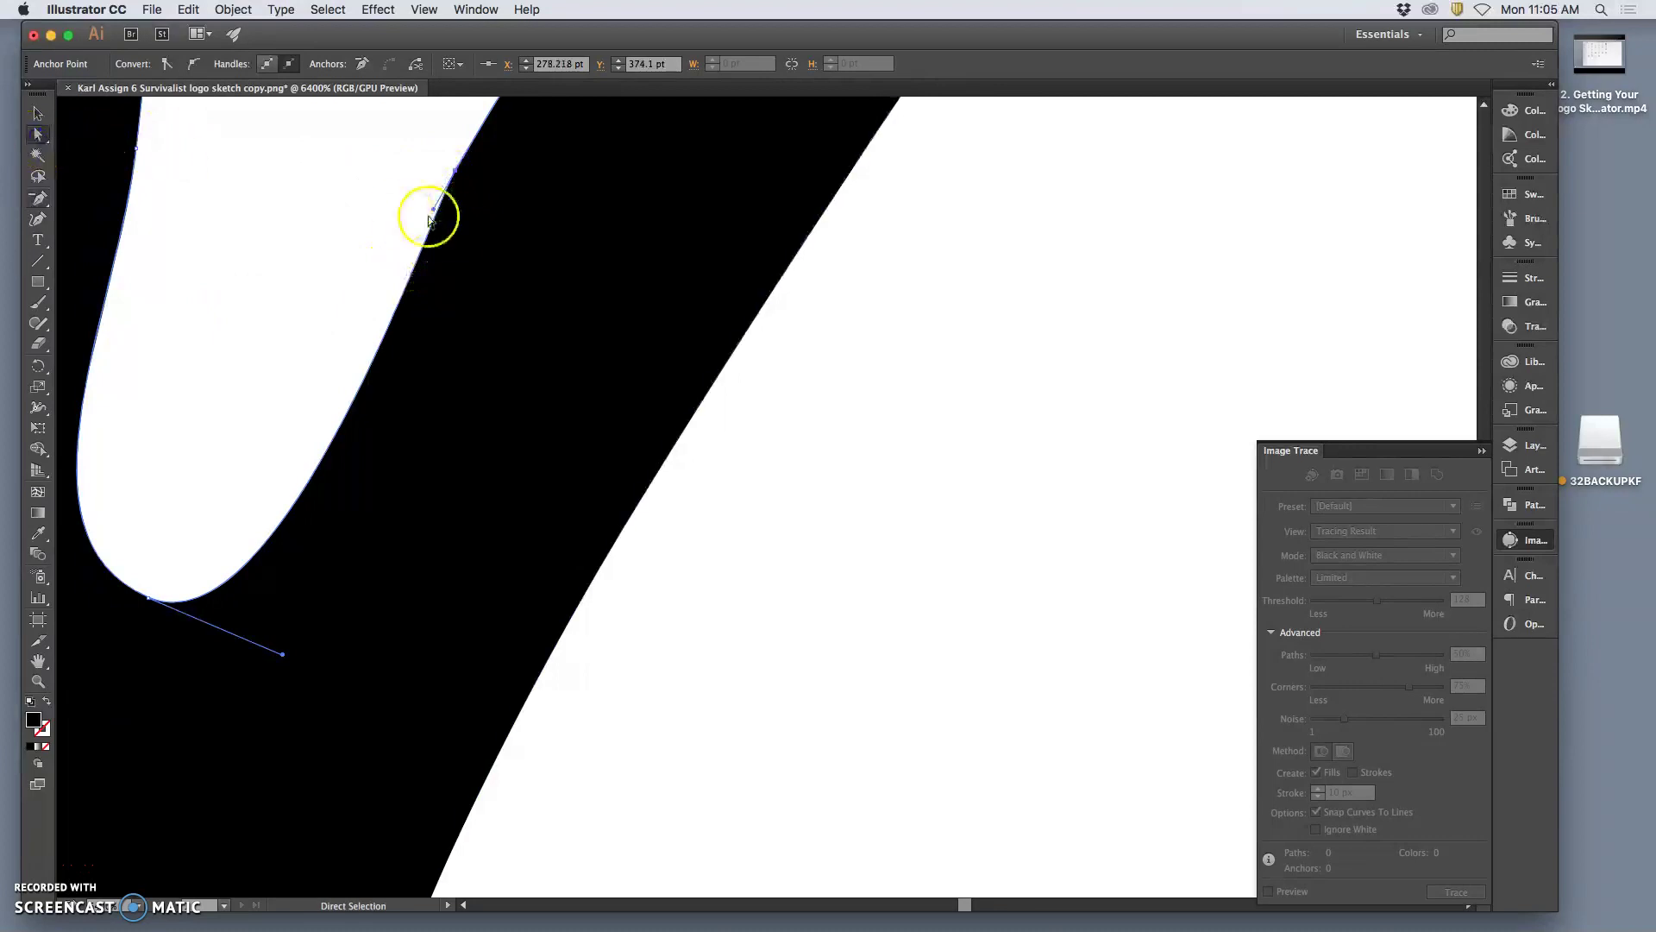
{"action": "left_click", "coordinate": [426, 205]}
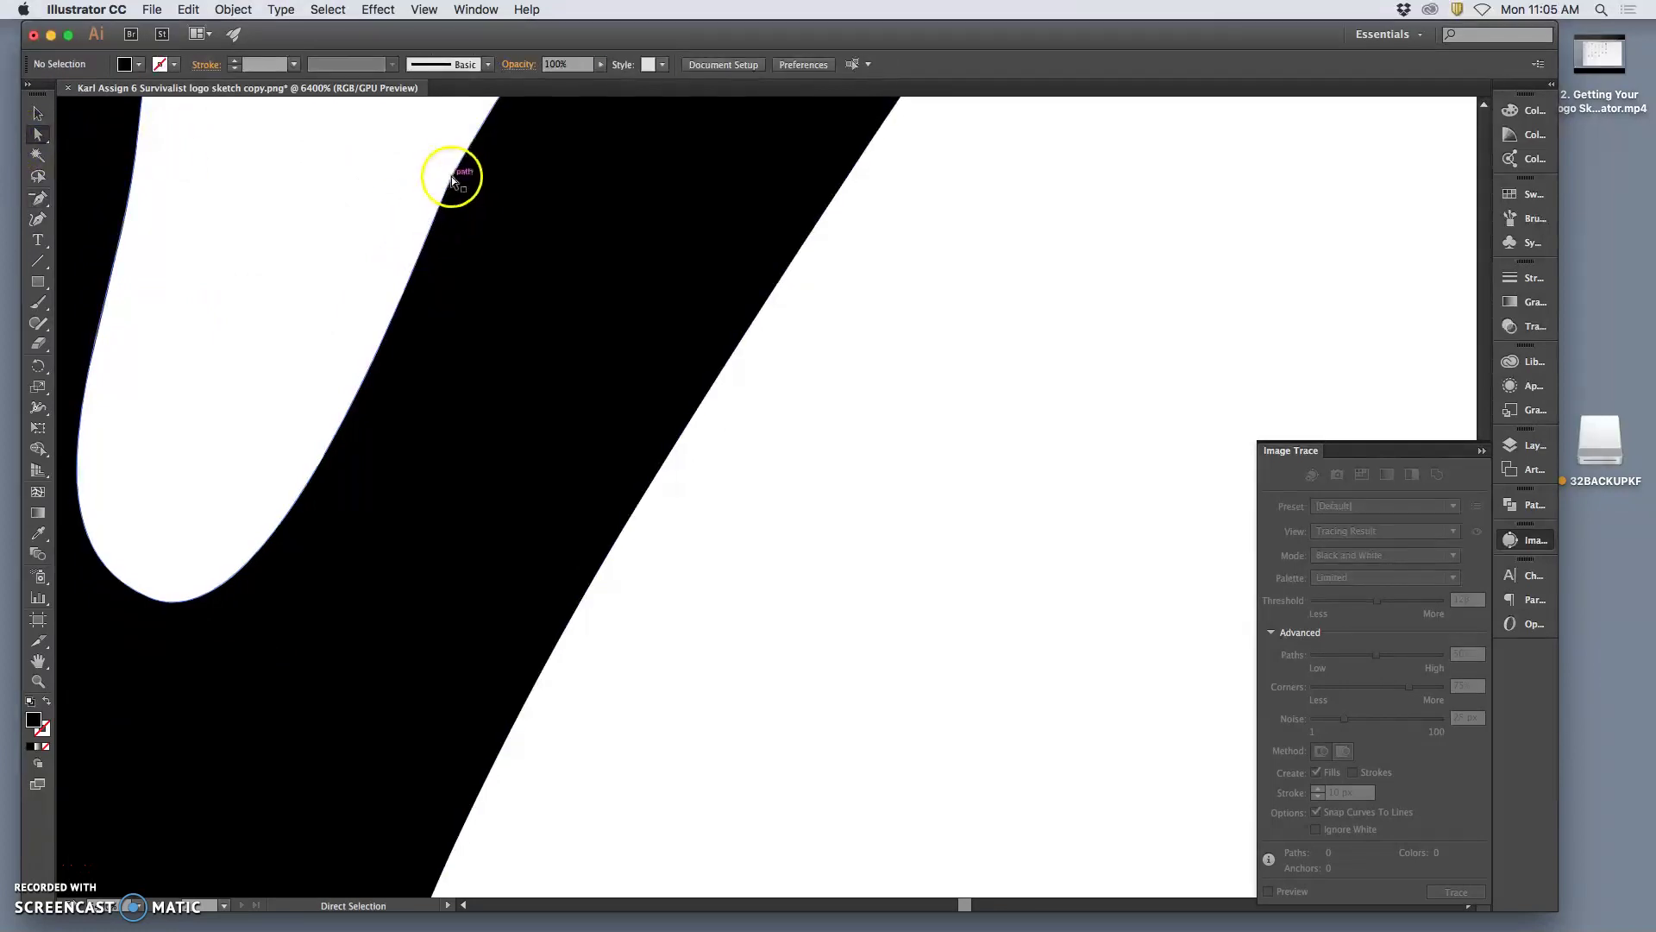
- Fine-tune the remaining inner-curve anchor for an even edge, then deselect the compound path
{"action": "left_click", "coordinate": [607, 391]}
{"action": "scroll", "coordinate": [606, 391], "scroll_direction": "down", "scroll_amount": 2}
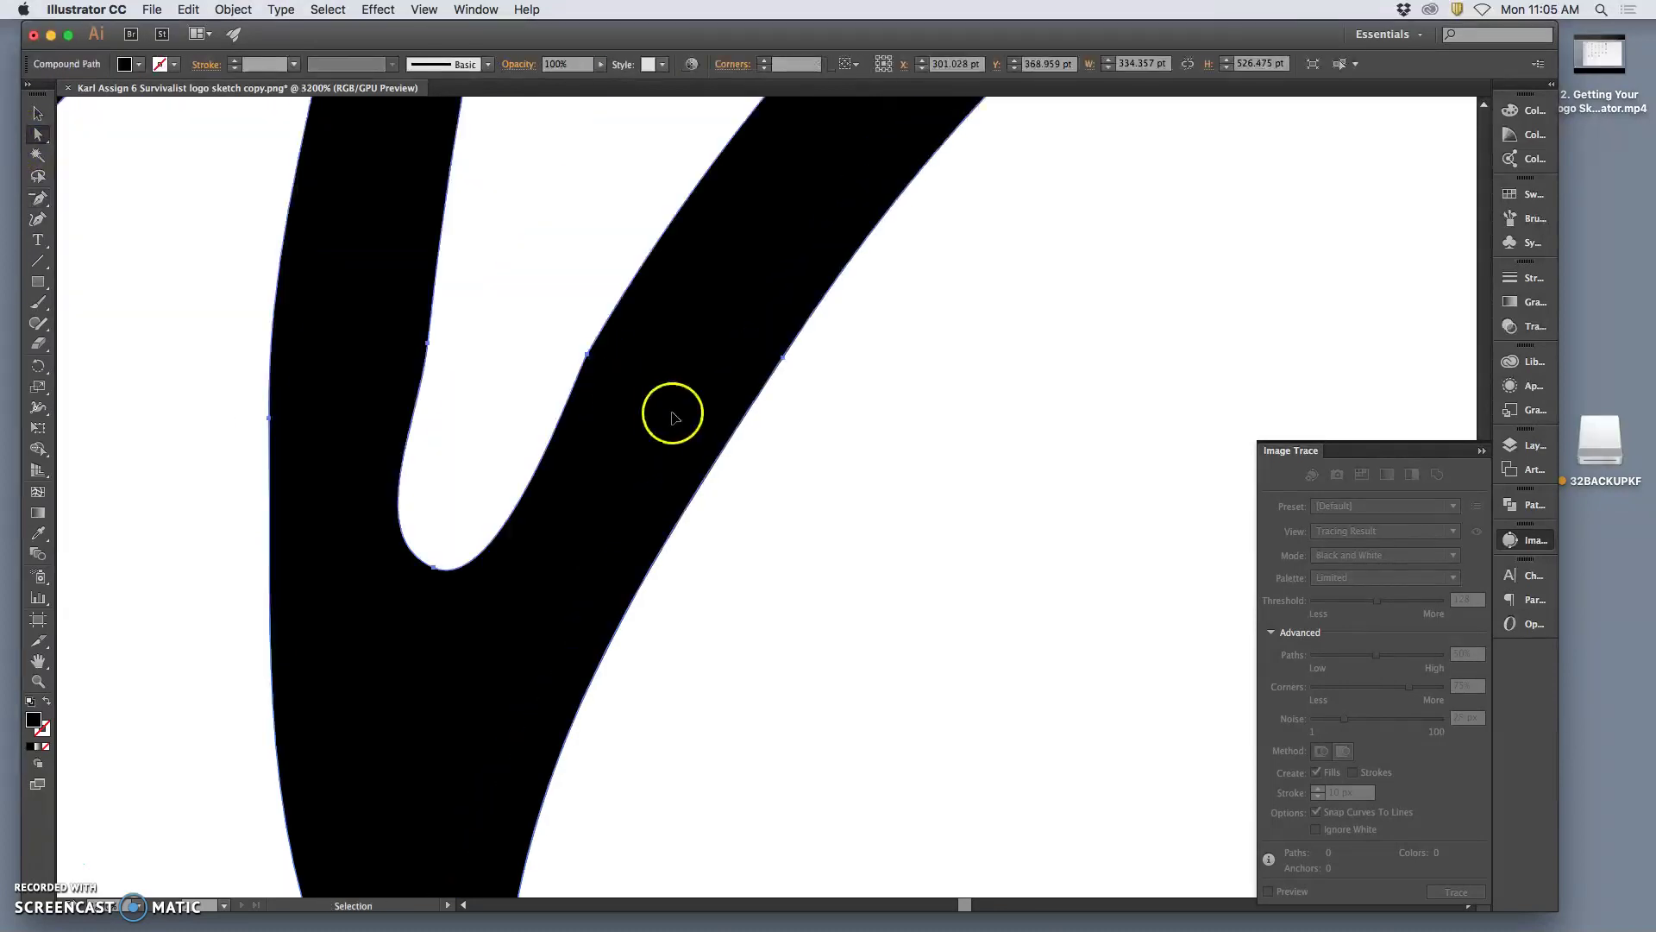
{"action": "scroll", "coordinate": [680, 417], "scroll_direction": "up", "scroll_amount": 1}
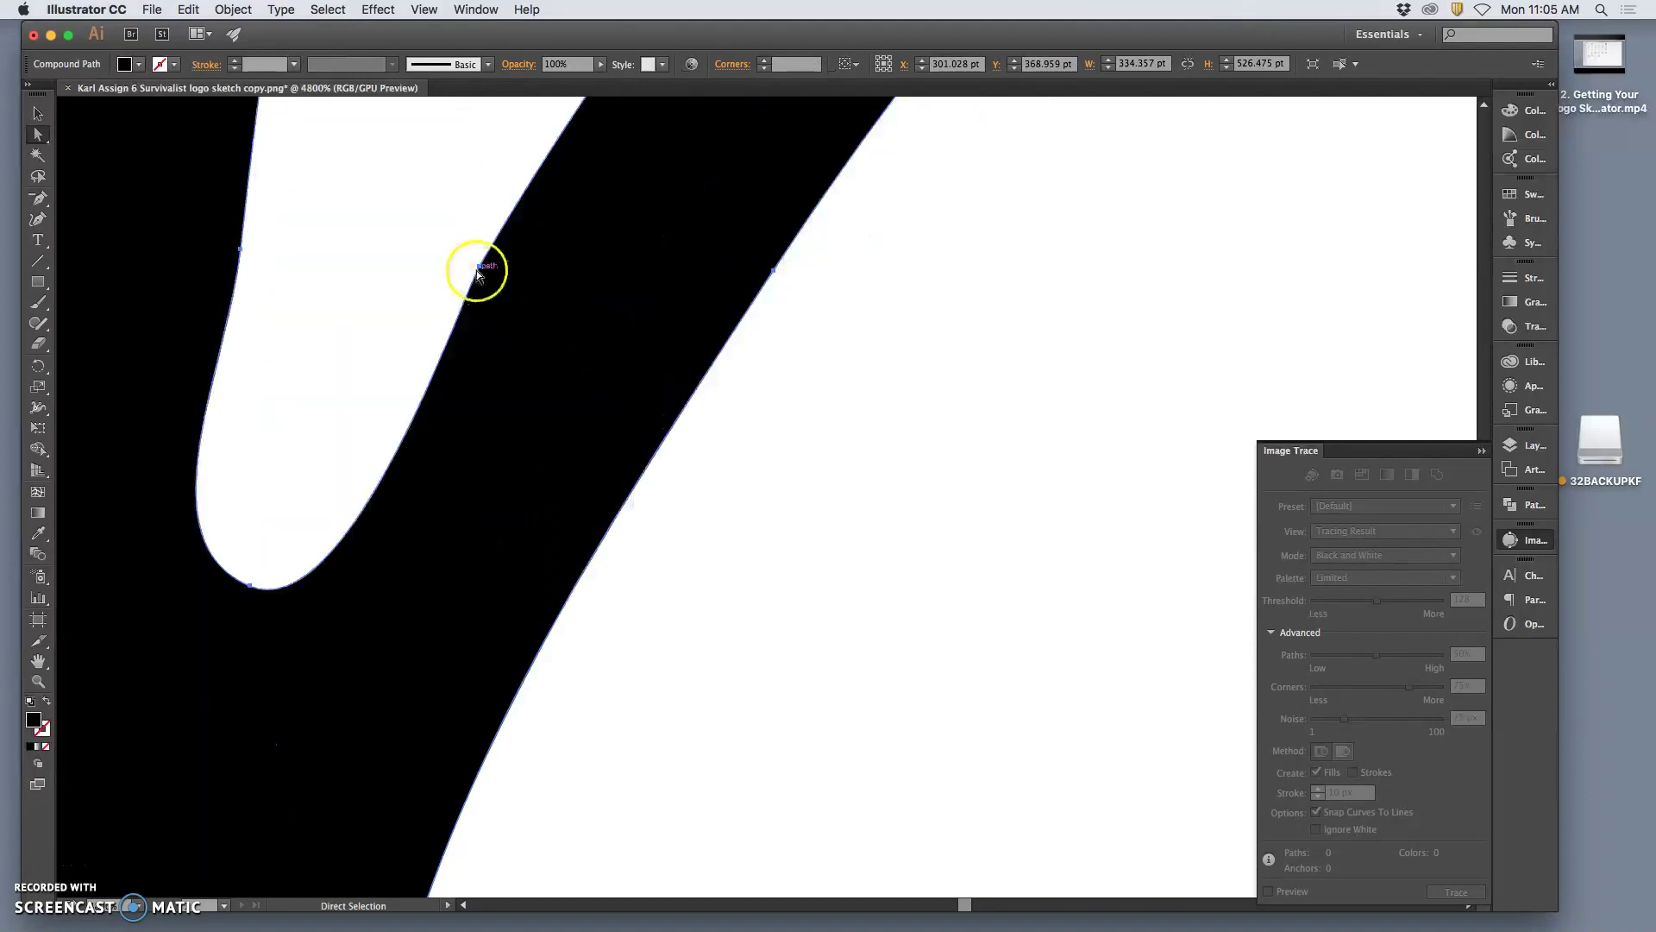
{"action": "left_click", "coordinate": [460, 267]}
{"action": "left_click", "coordinate": [480, 265]}
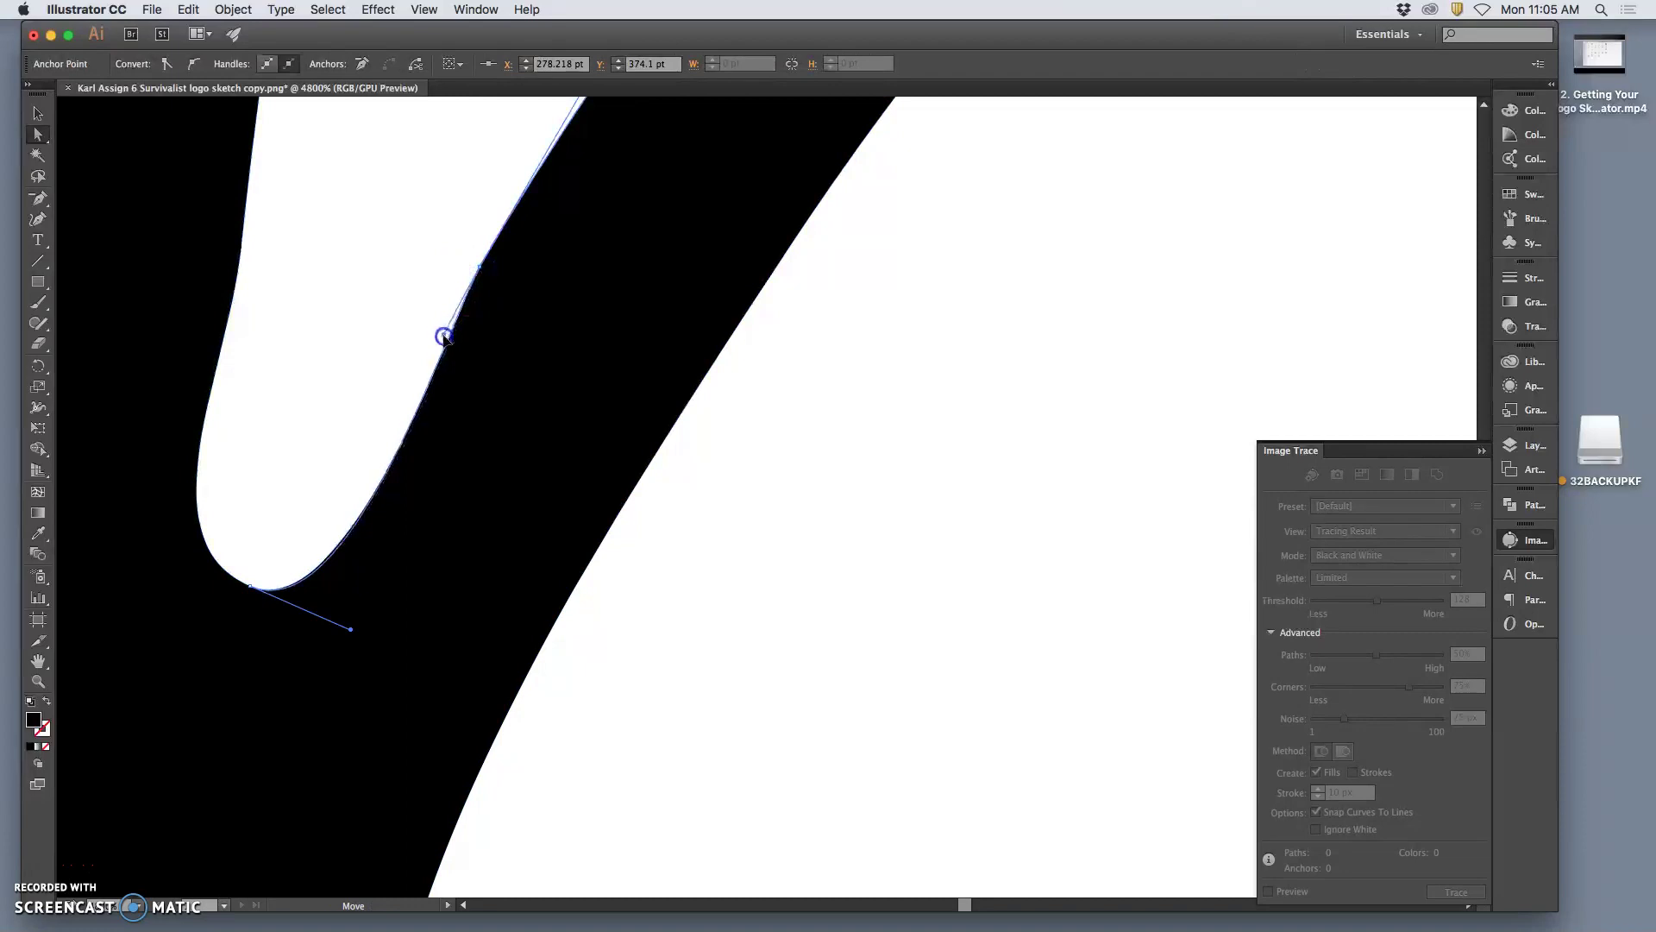
{"action": "left_click_drag", "start_coordinate": [411, 396], "coordinate": [414, 393]}
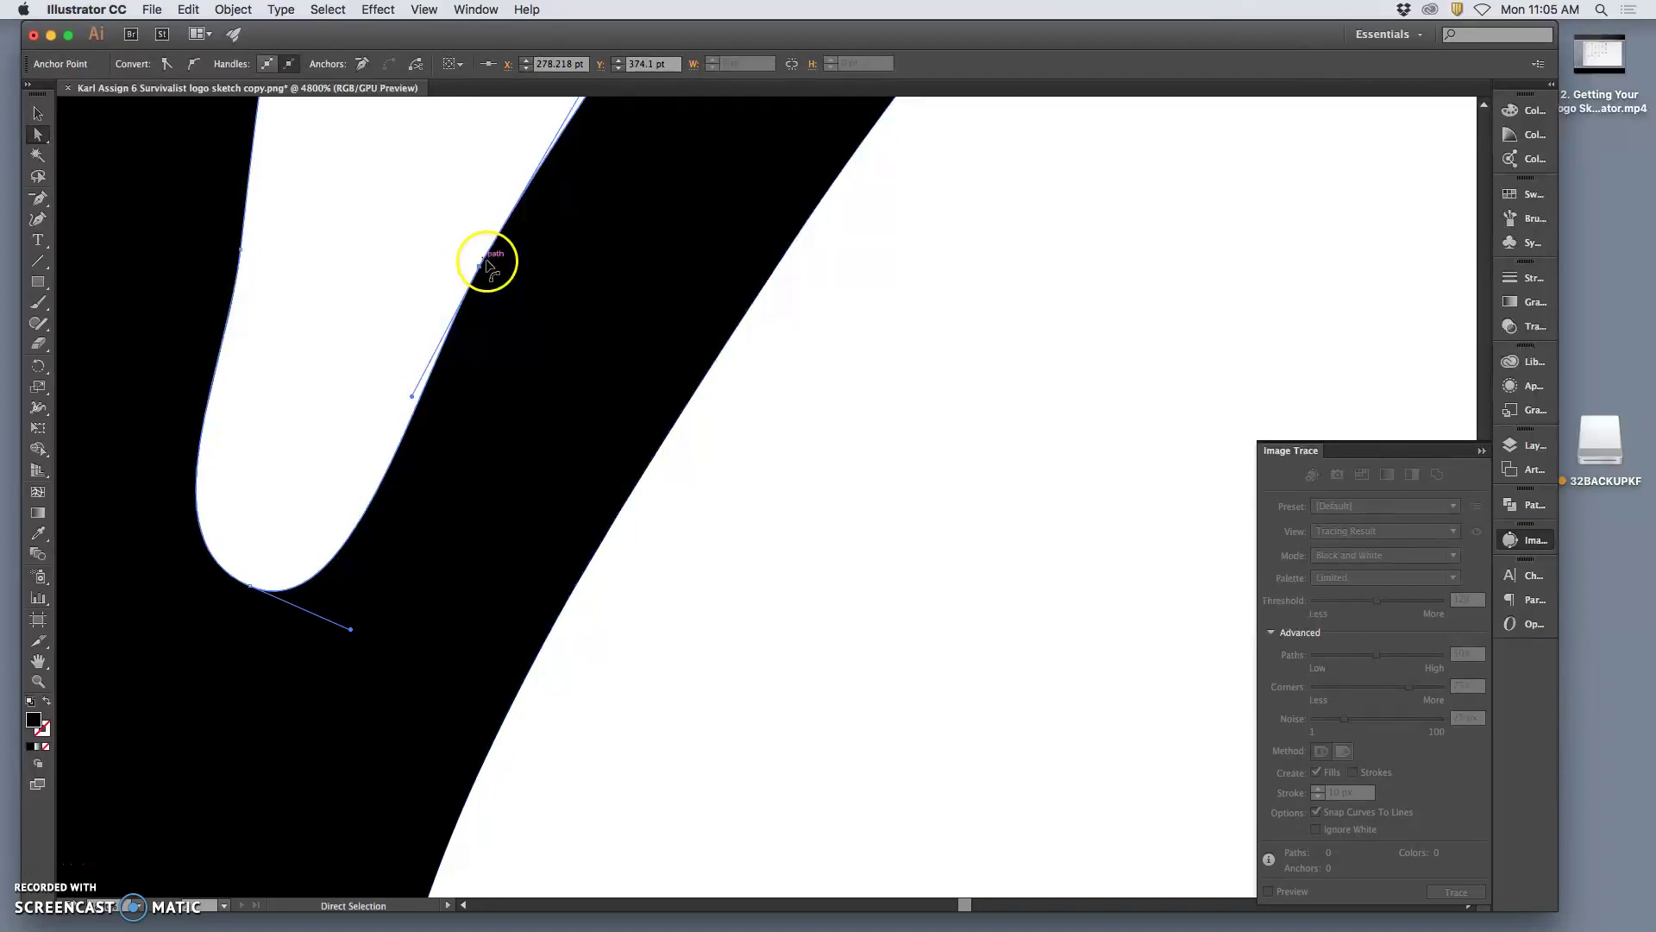
{"action": "left_click", "coordinate": [569, 289]}
{"action": "left_click", "coordinate": [665, 581]}
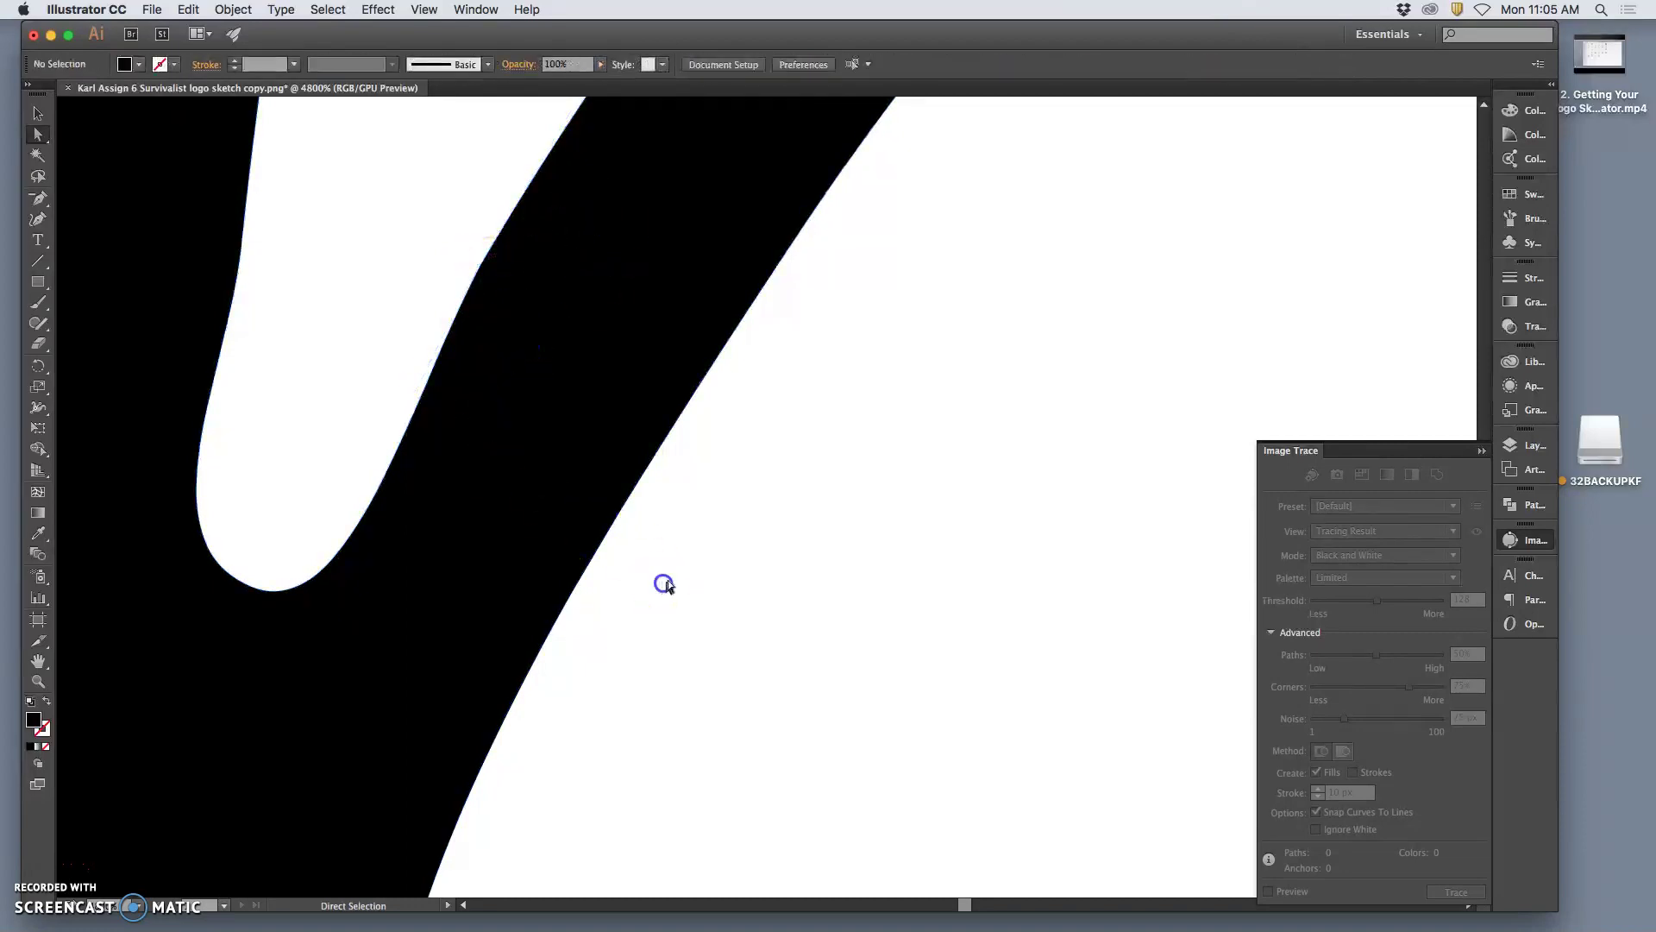
{"action": "scroll", "coordinate": [725, 533], "scroll_direction": "up", "scroll_amount": 5}
- Expand Layer 1 and its <Group> in the Layers panel to list seven paths and two compound paths
{"action": "scroll", "coordinate": [725, 530], "scroll_direction": "down", "scroll_amount": 6}
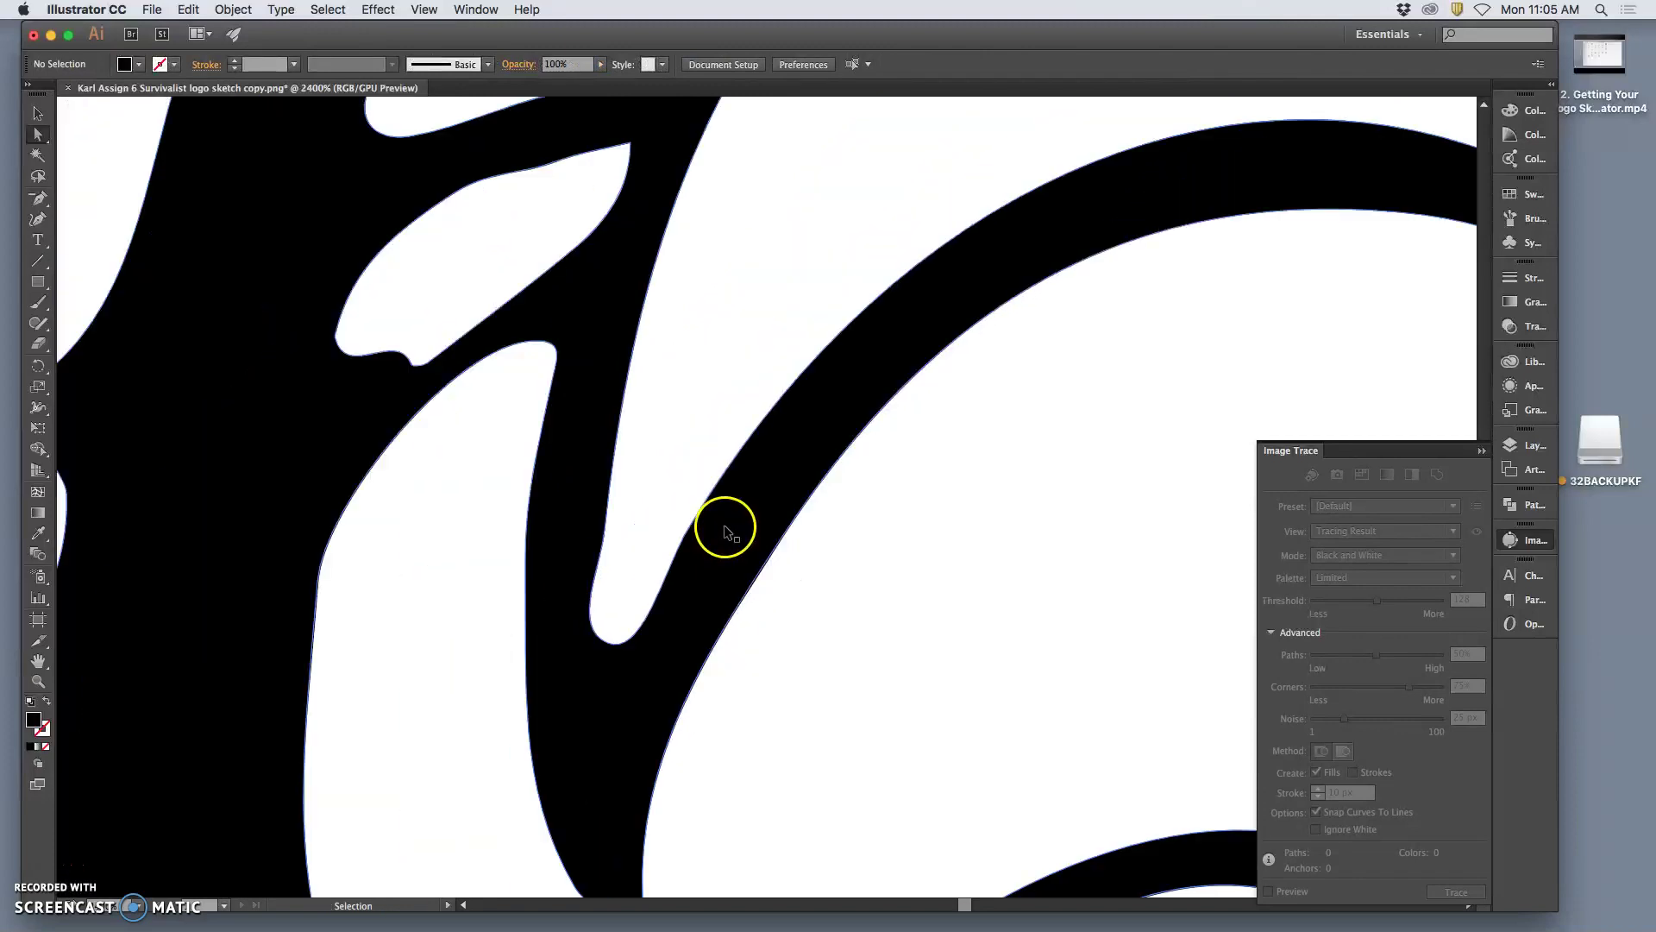
{"action": "scroll", "coordinate": [764, 533], "scroll_direction": "down", "scroll_amount": 4}
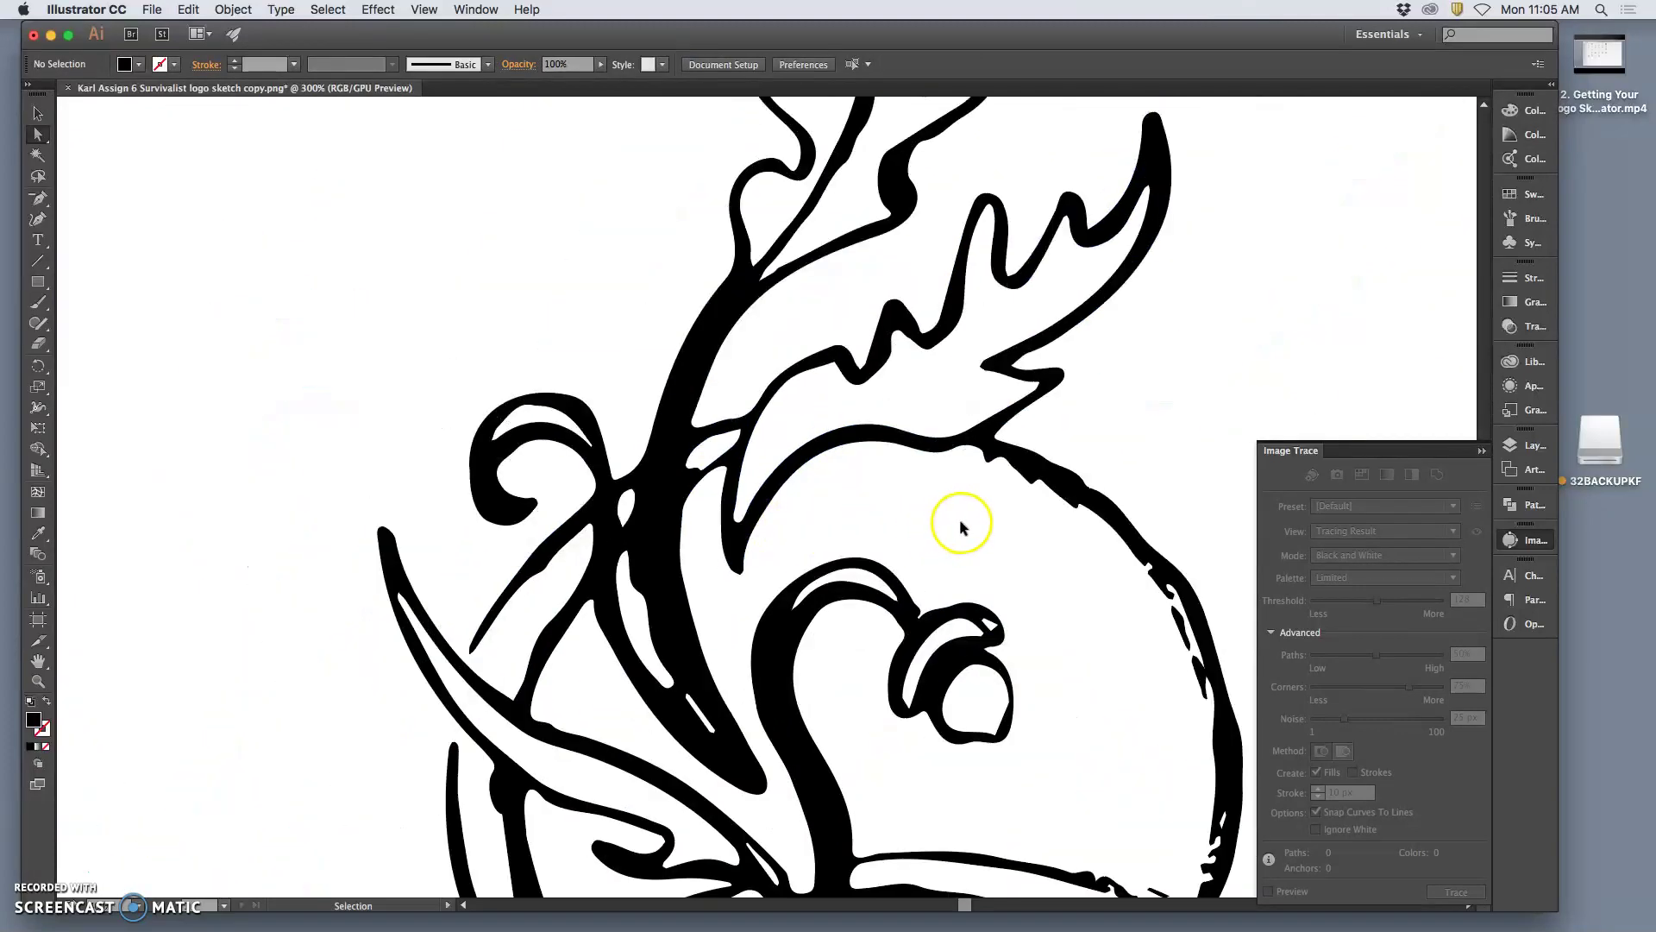
{"action": "scroll", "coordinate": [928, 510], "scroll_direction": "down", "scroll_amount": 2}
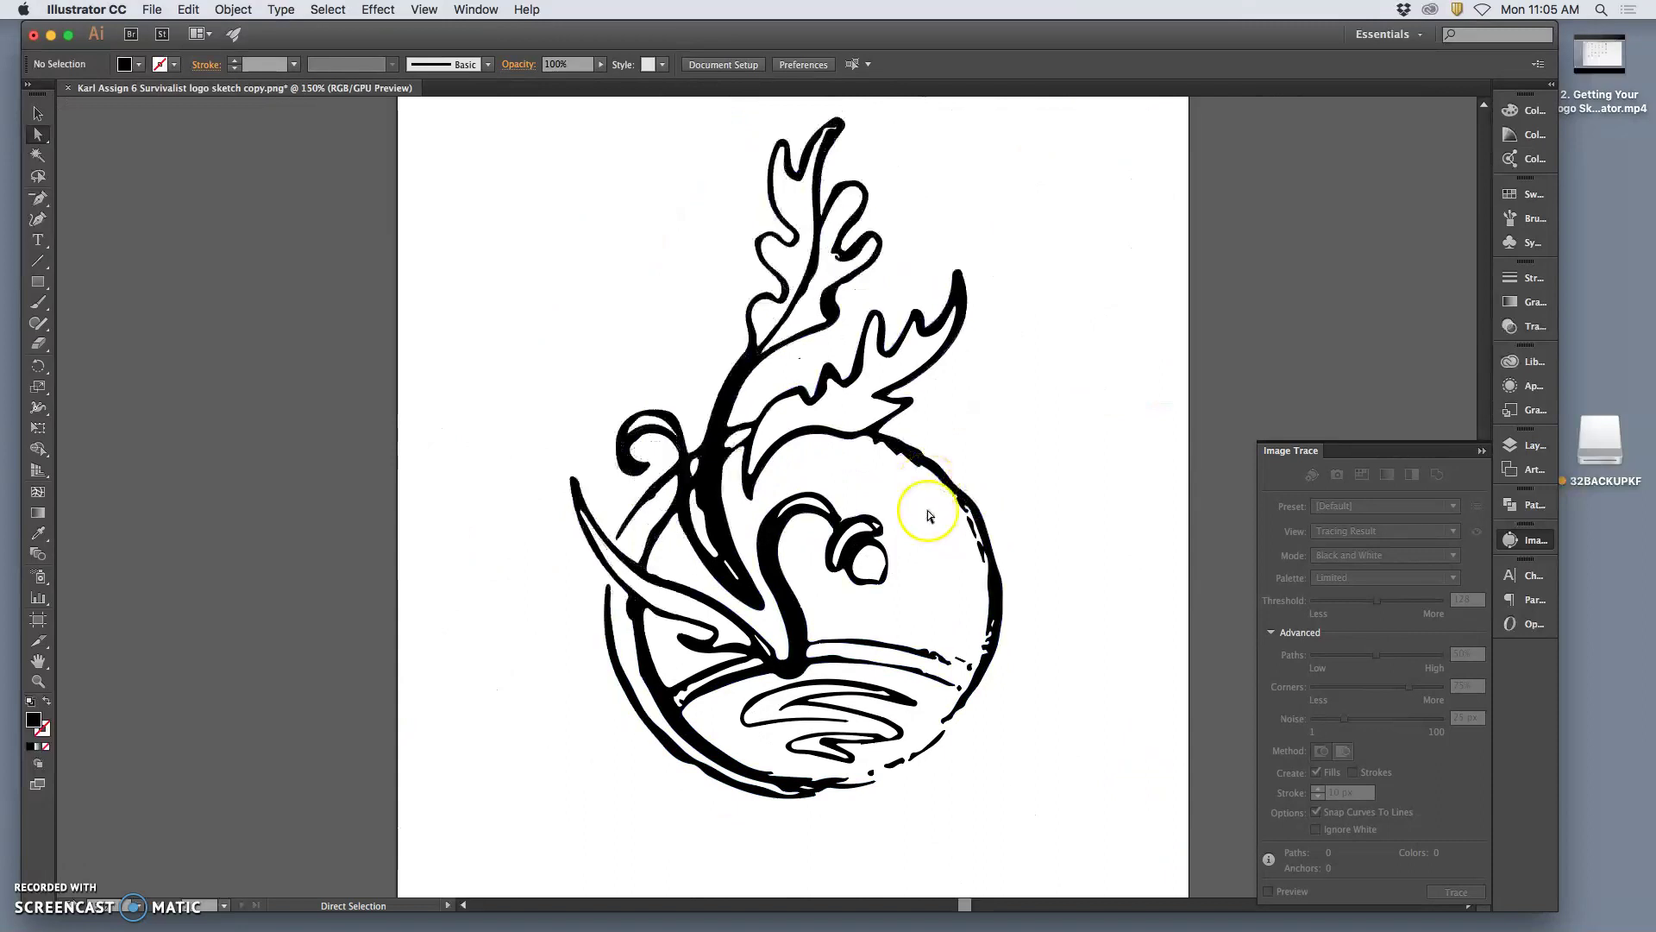
{"action": "scroll", "coordinate": [928, 510], "scroll_direction": "right", "scroll_amount": 4}
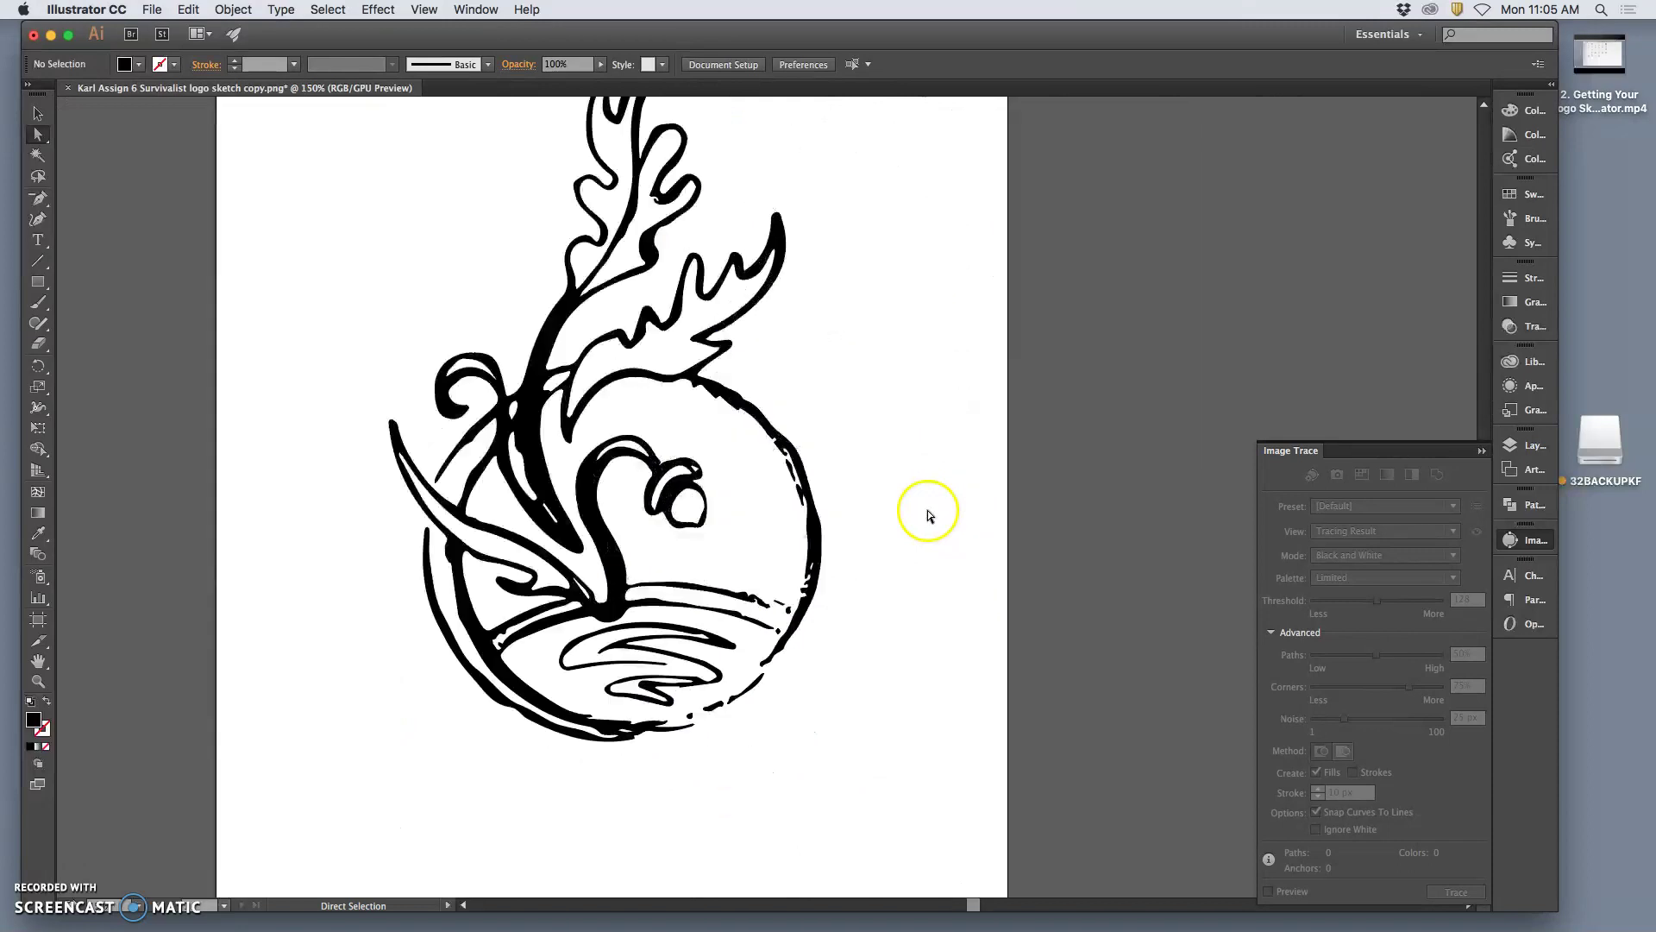
{"action": "left_click", "coordinate": [1481, 451]}
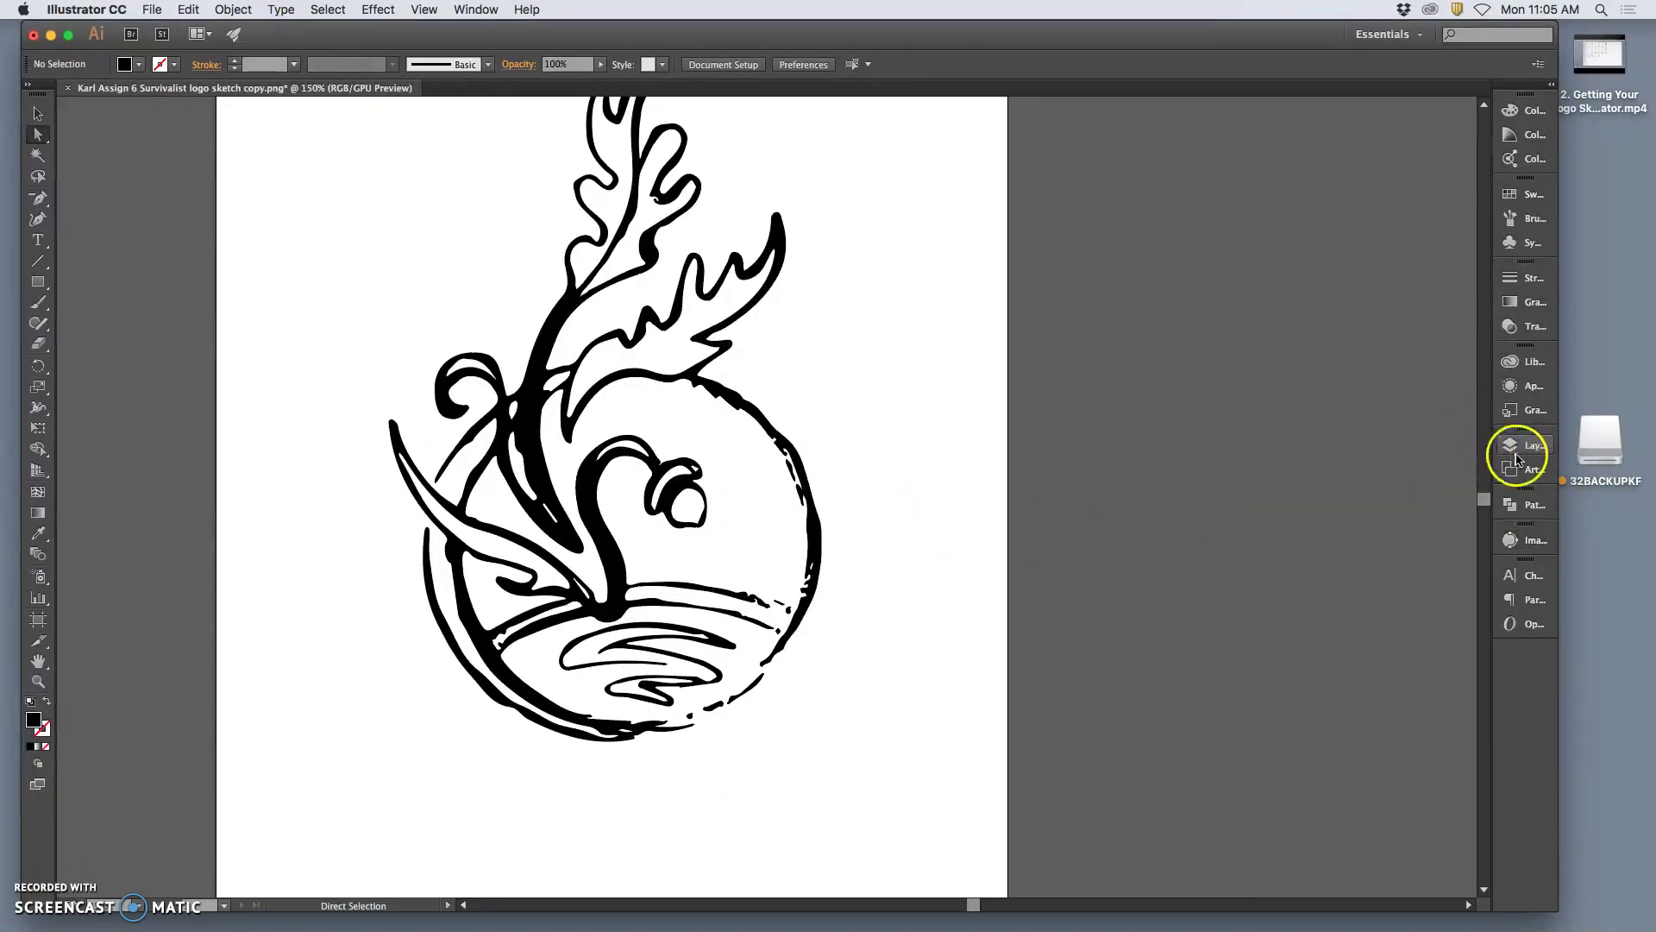
{"action": "left_click", "coordinate": [1520, 447]}
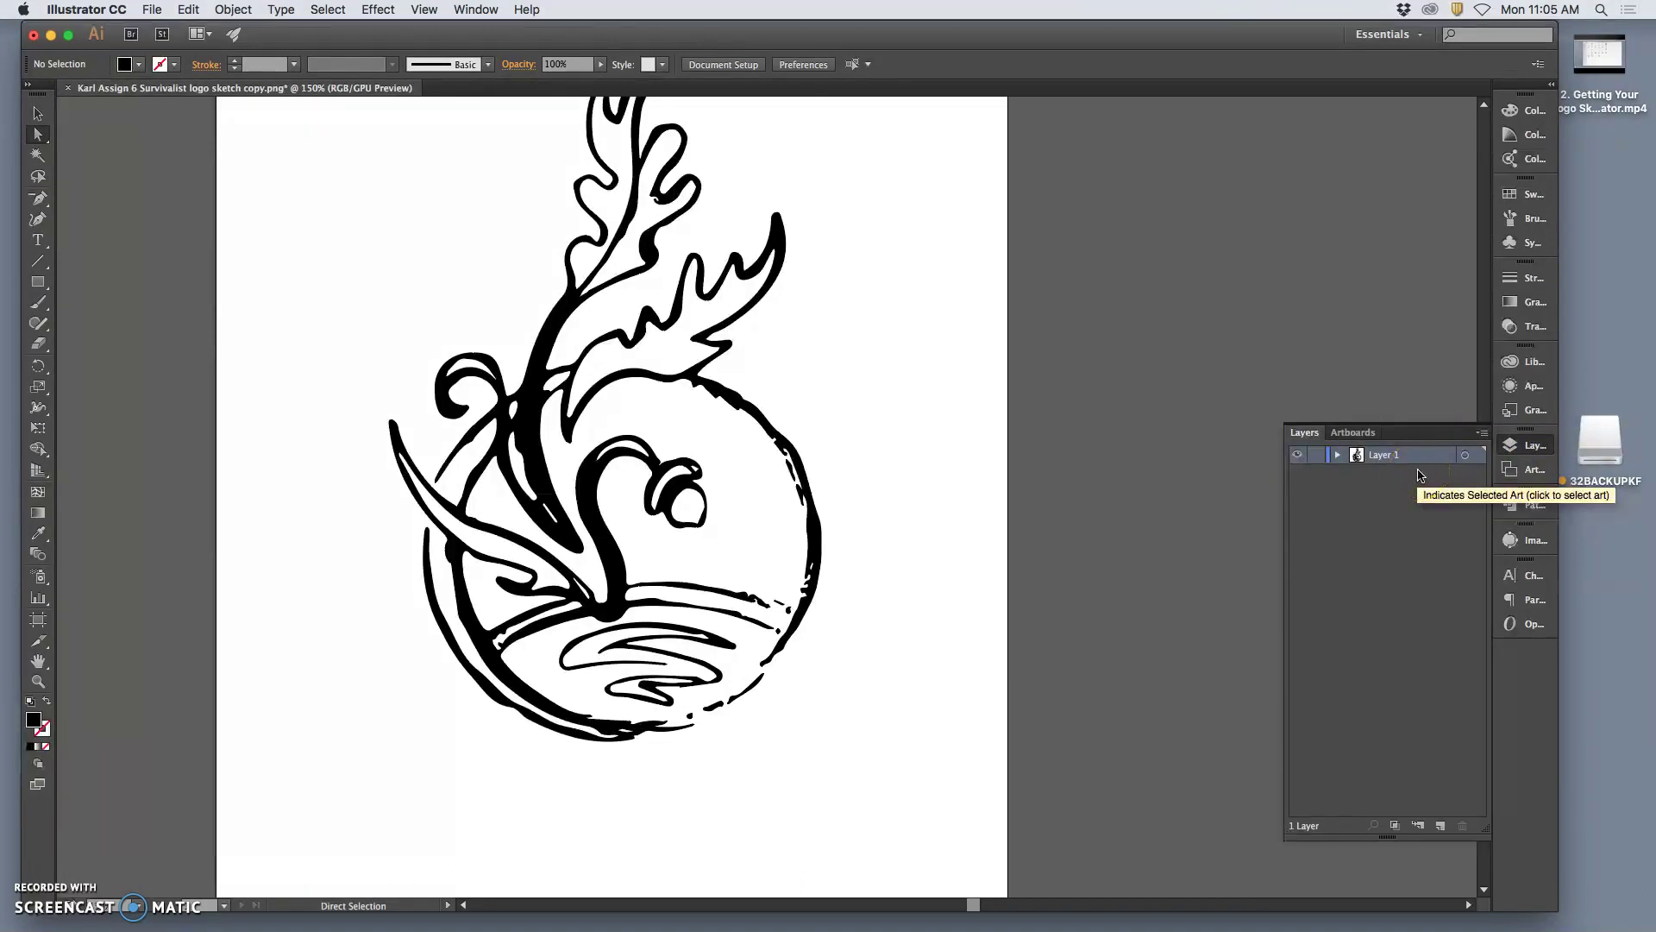
{"action": "left_click", "coordinate": [1339, 456]}
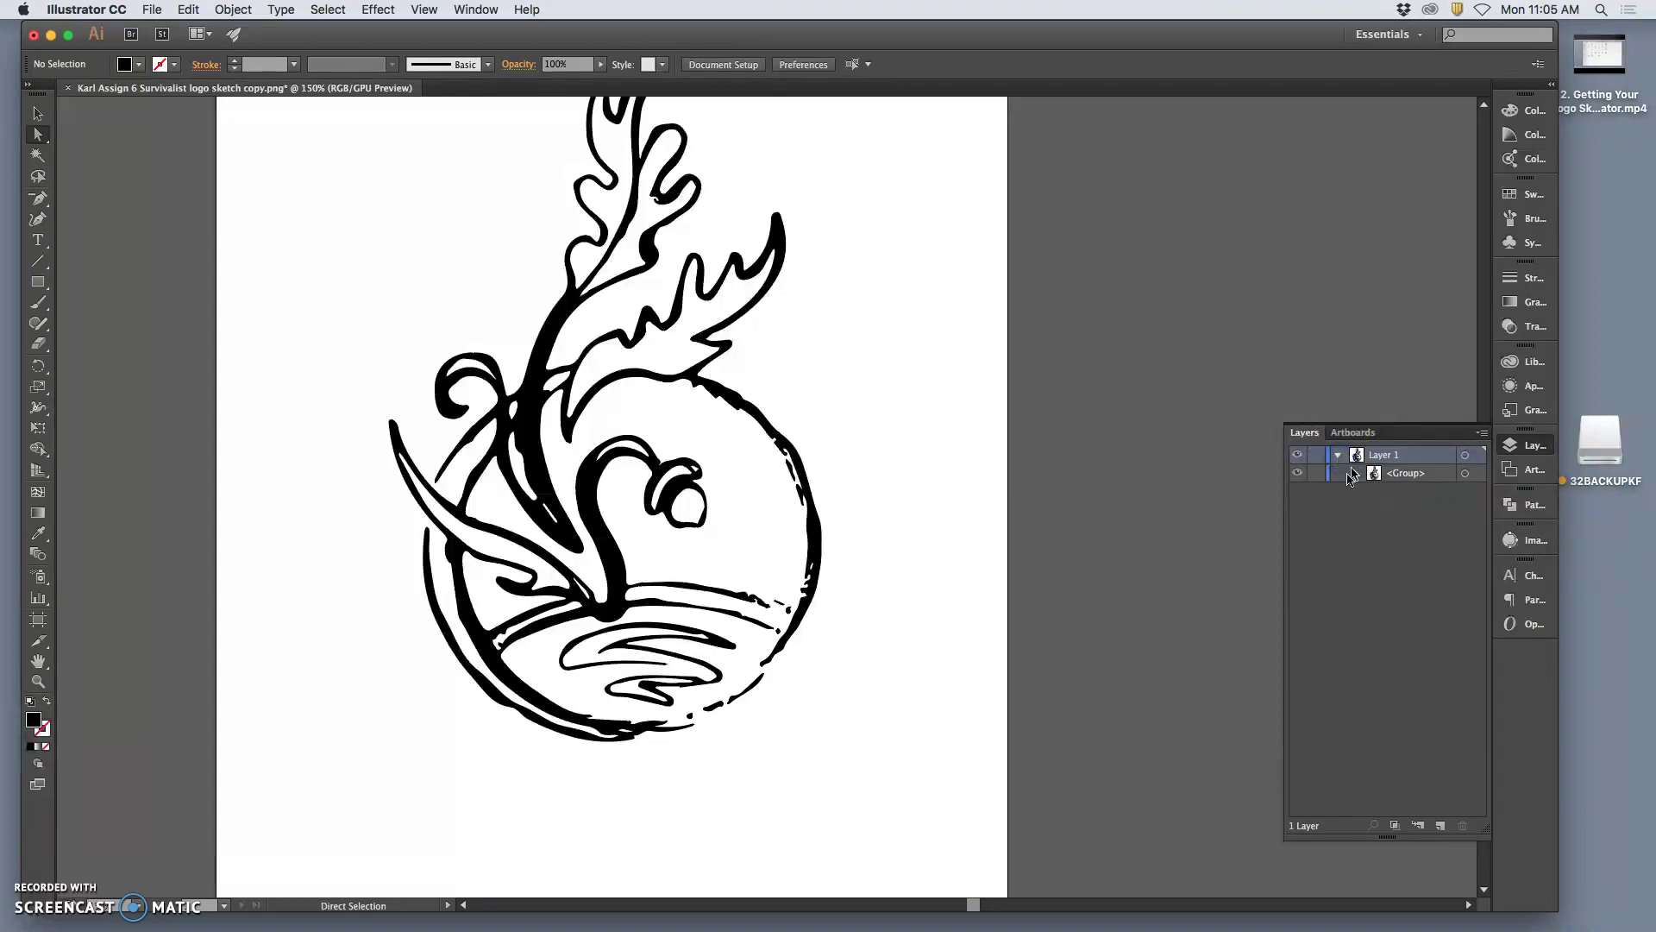
{"action": "left_click", "coordinate": [1357, 475]}
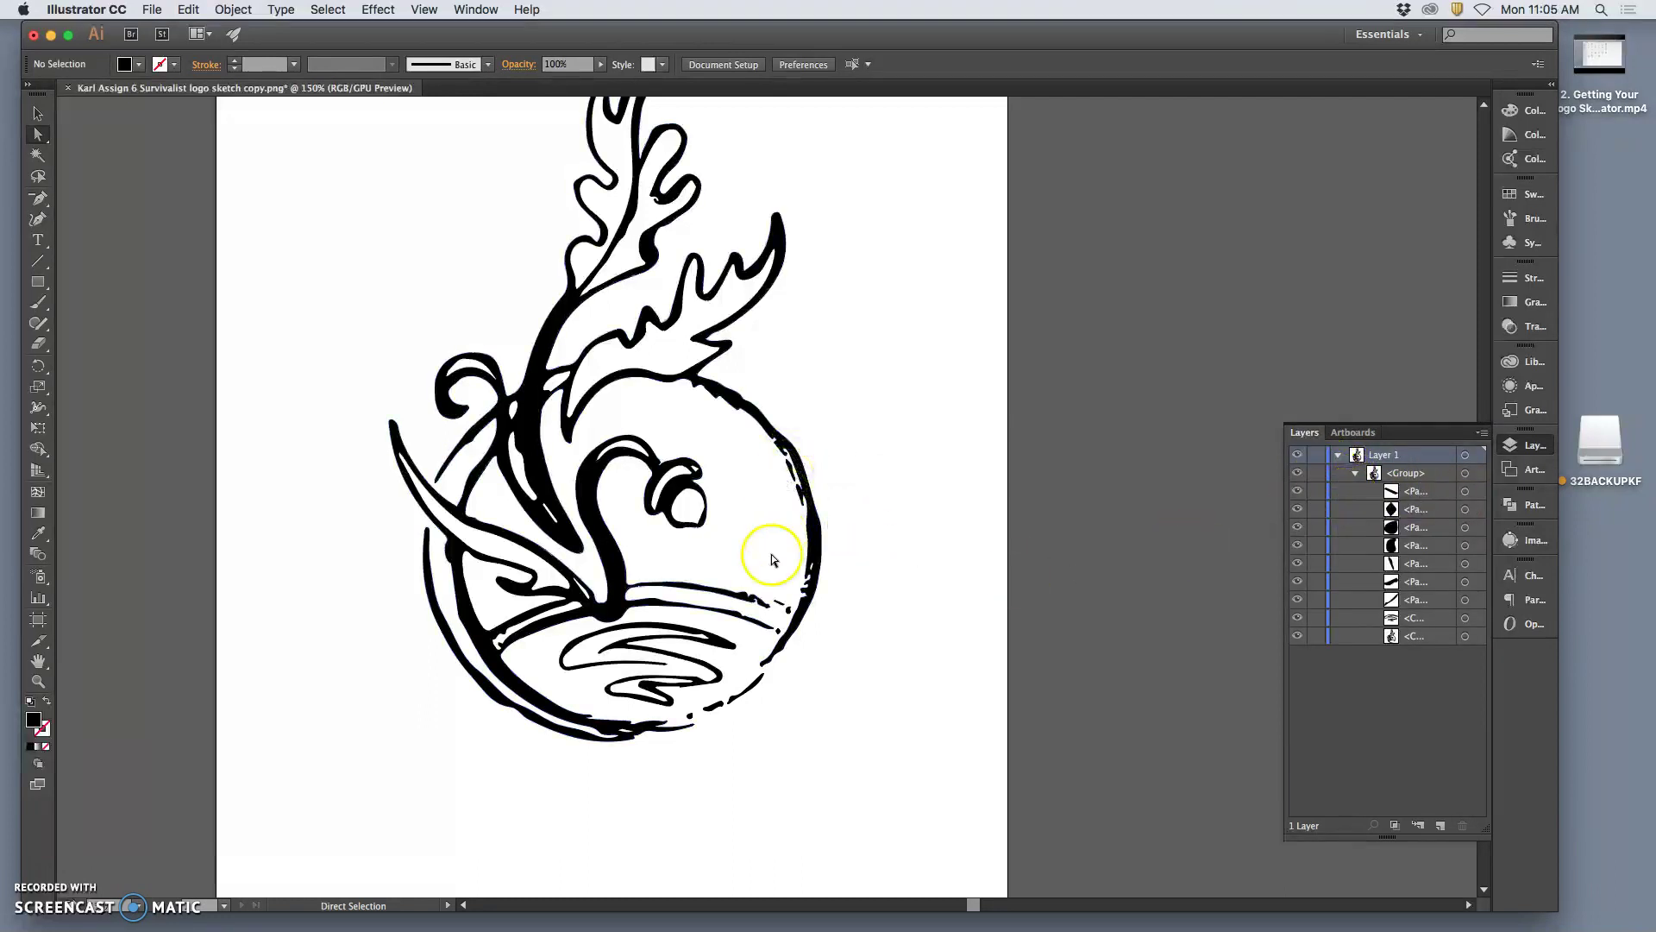
{"action": "scroll", "coordinate": [760, 546], "scroll_direction": "up", "scroll_amount": 3}
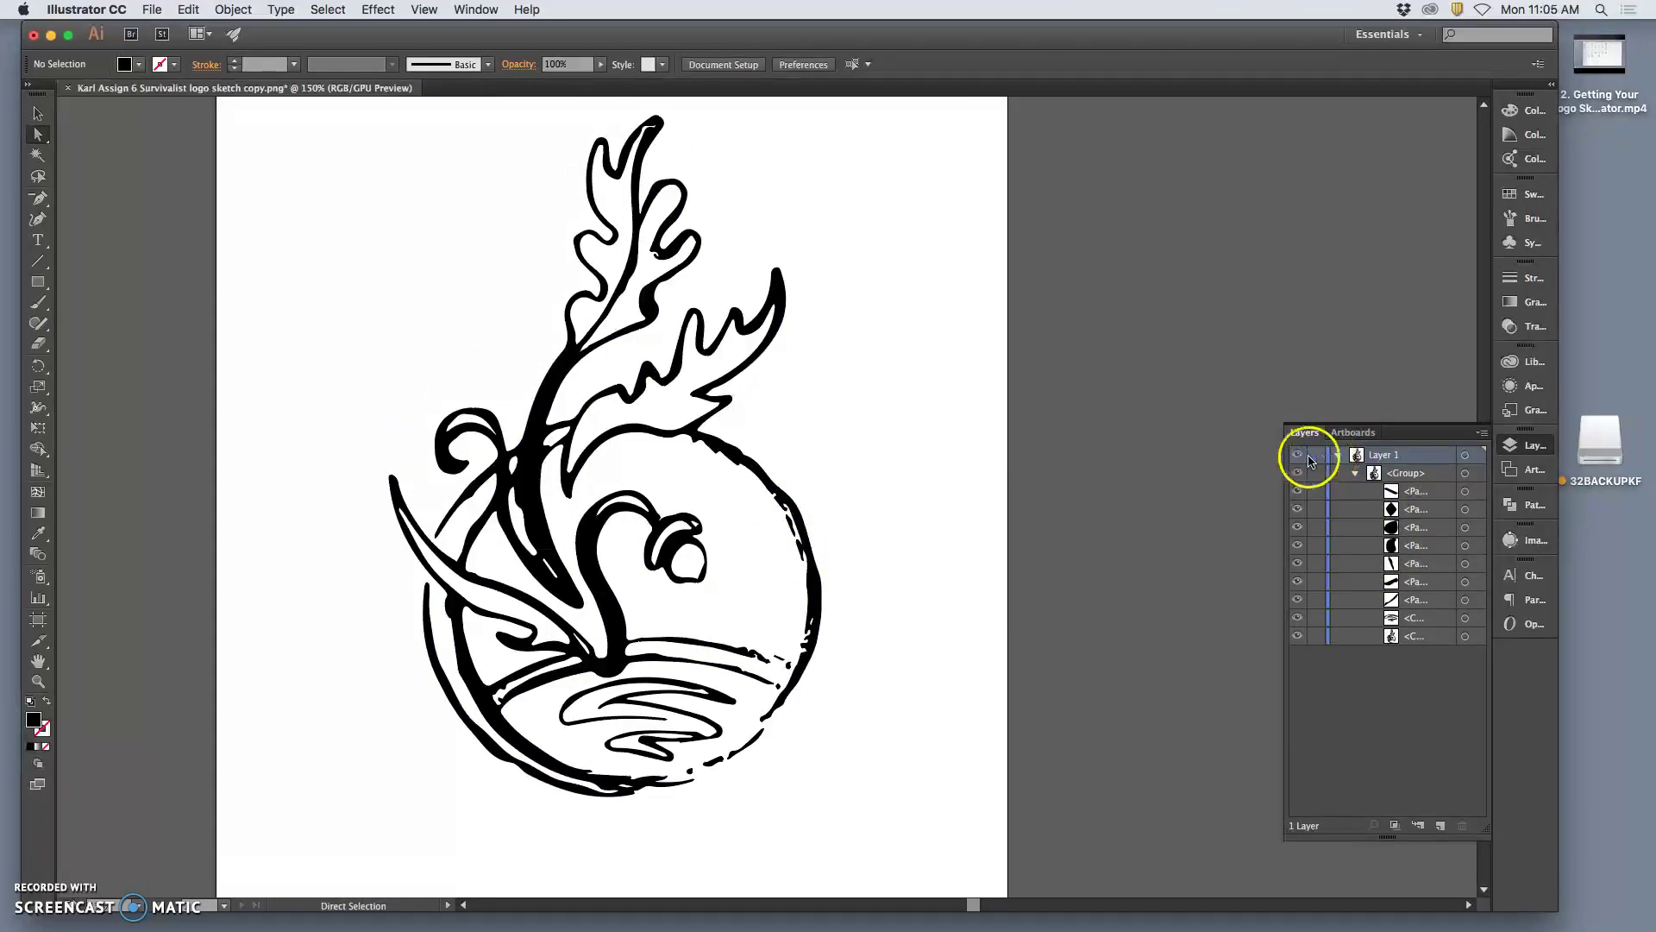
{"action": "left_click", "coordinate": [1299, 456]}
{"action": "left_click", "coordinate": [1301, 455]}
{"action": "left_click", "coordinate": [1297, 473]}
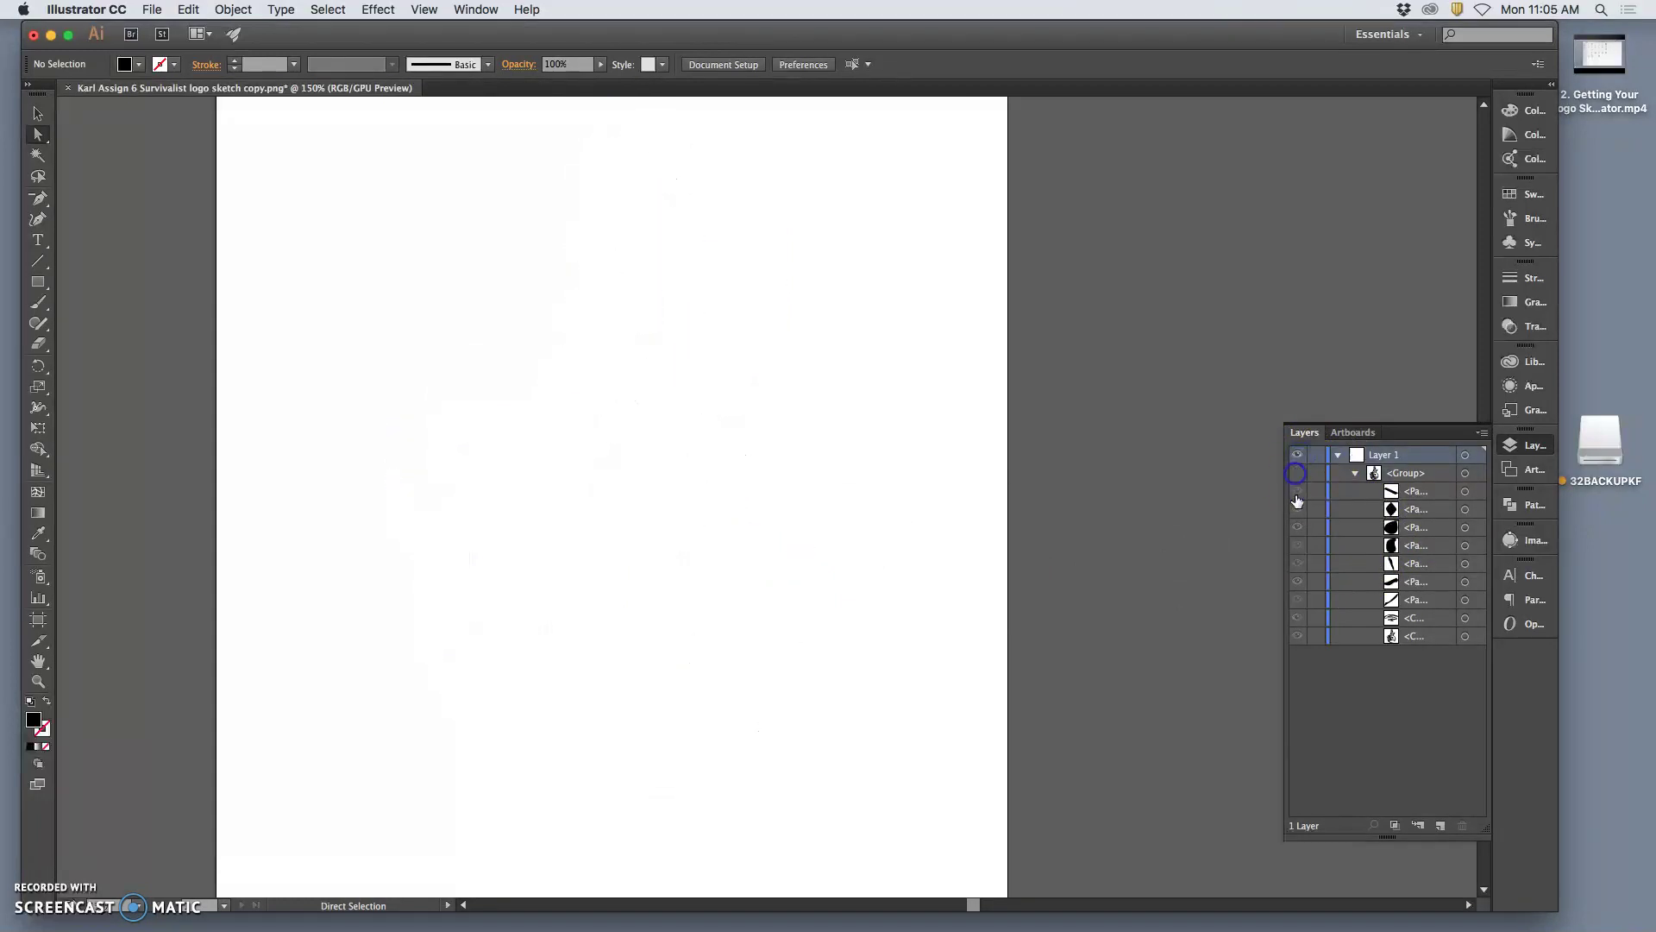
{"action": "left_click", "coordinate": [1296, 472]}
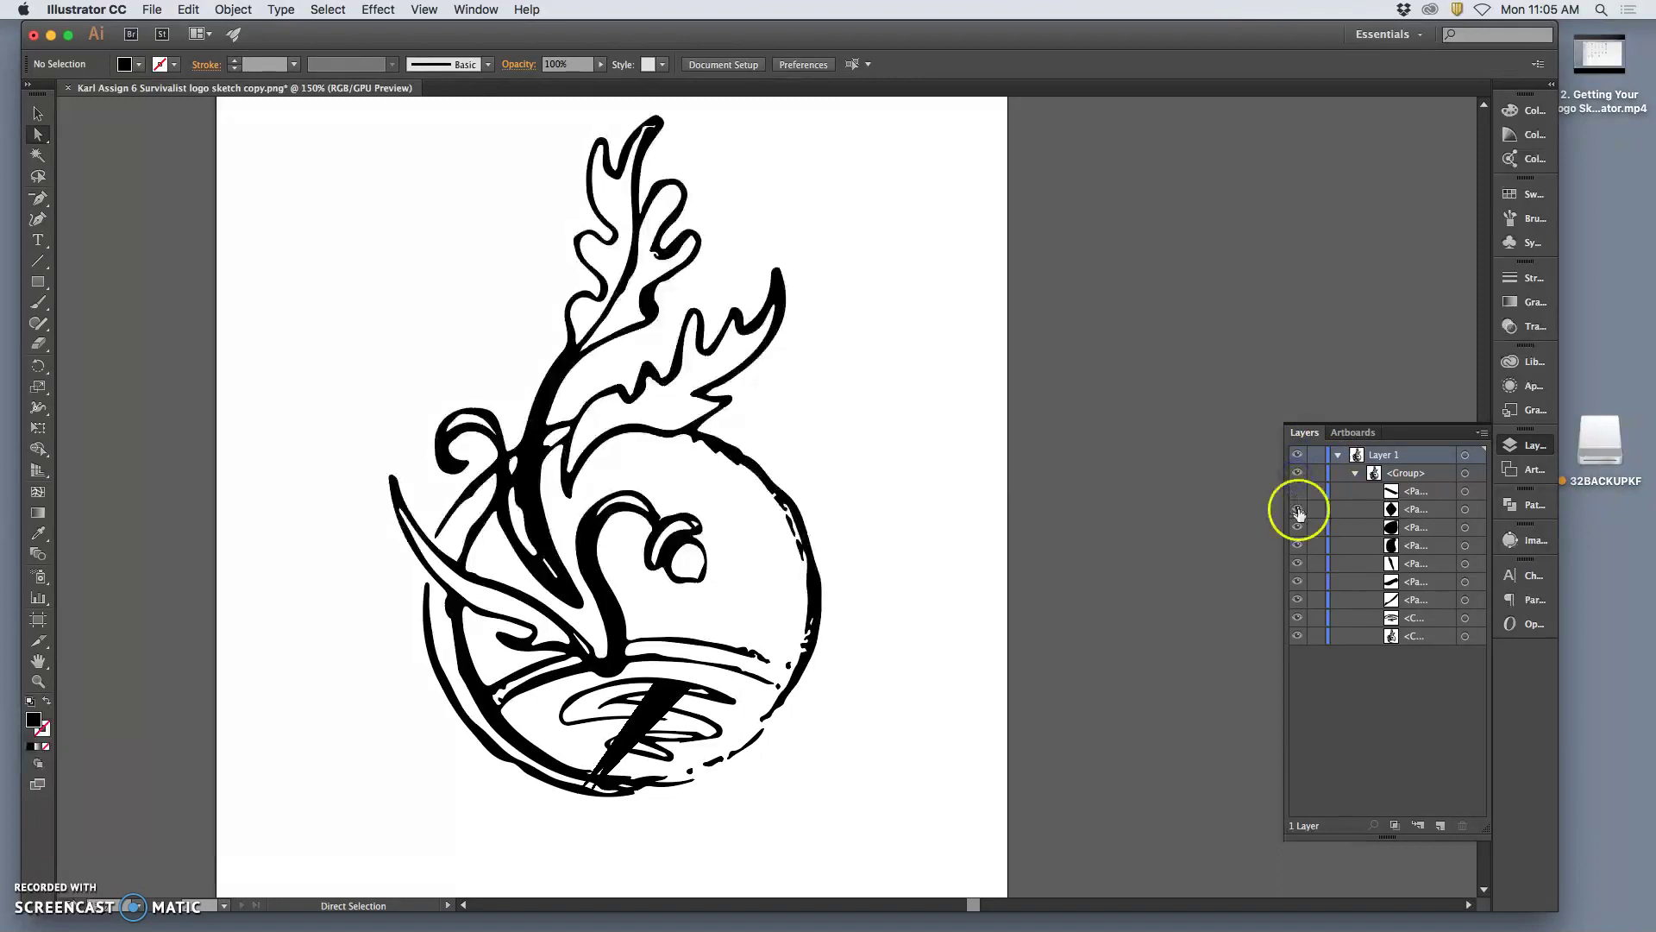
{"action": "mouse_move", "coordinate": [1299, 552]}
{"action": "left_mouse_down"}
{"action": "mouse_move", "coordinate": [1299, 635]}
{"action": "mouse_move", "coordinate": [1357, 650]}
{"action": "mouse_move", "coordinate": [1347, 595]}
{"action": "mouse_move", "coordinate": [1326, 657]}
{"action": "mouse_move", "coordinate": [1309, 605]}
{"action": "mouse_move", "coordinate": [1299, 458]}
{"action": "mouse_move", "coordinate": [1347, 490]}
{"action": "mouse_move", "coordinate": [1299, 638]}
{"action": "mouse_move", "coordinate": [1301, 474]}
{"action": "left_mouse_up"}
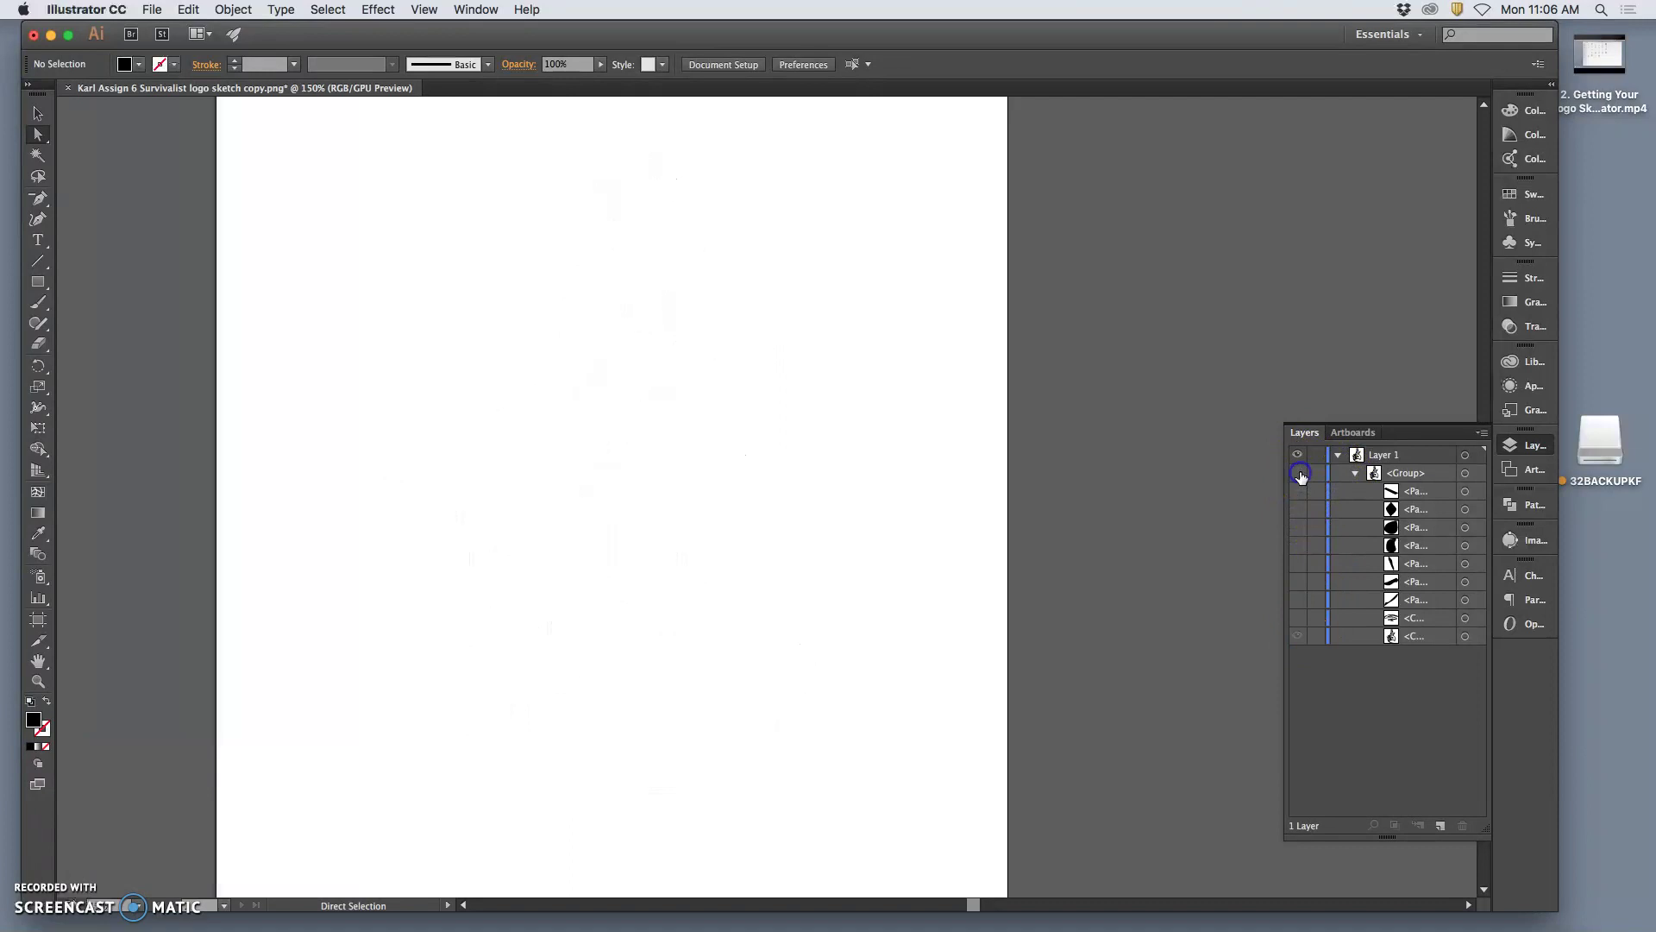
{"action": "left_click", "coordinate": [1356, 473]}
{"action": "left_click", "coordinate": [1356, 473]}
{"action": "left_click", "coordinate": [1301, 638]}
{"action": "left_click", "coordinate": [1300, 473]}
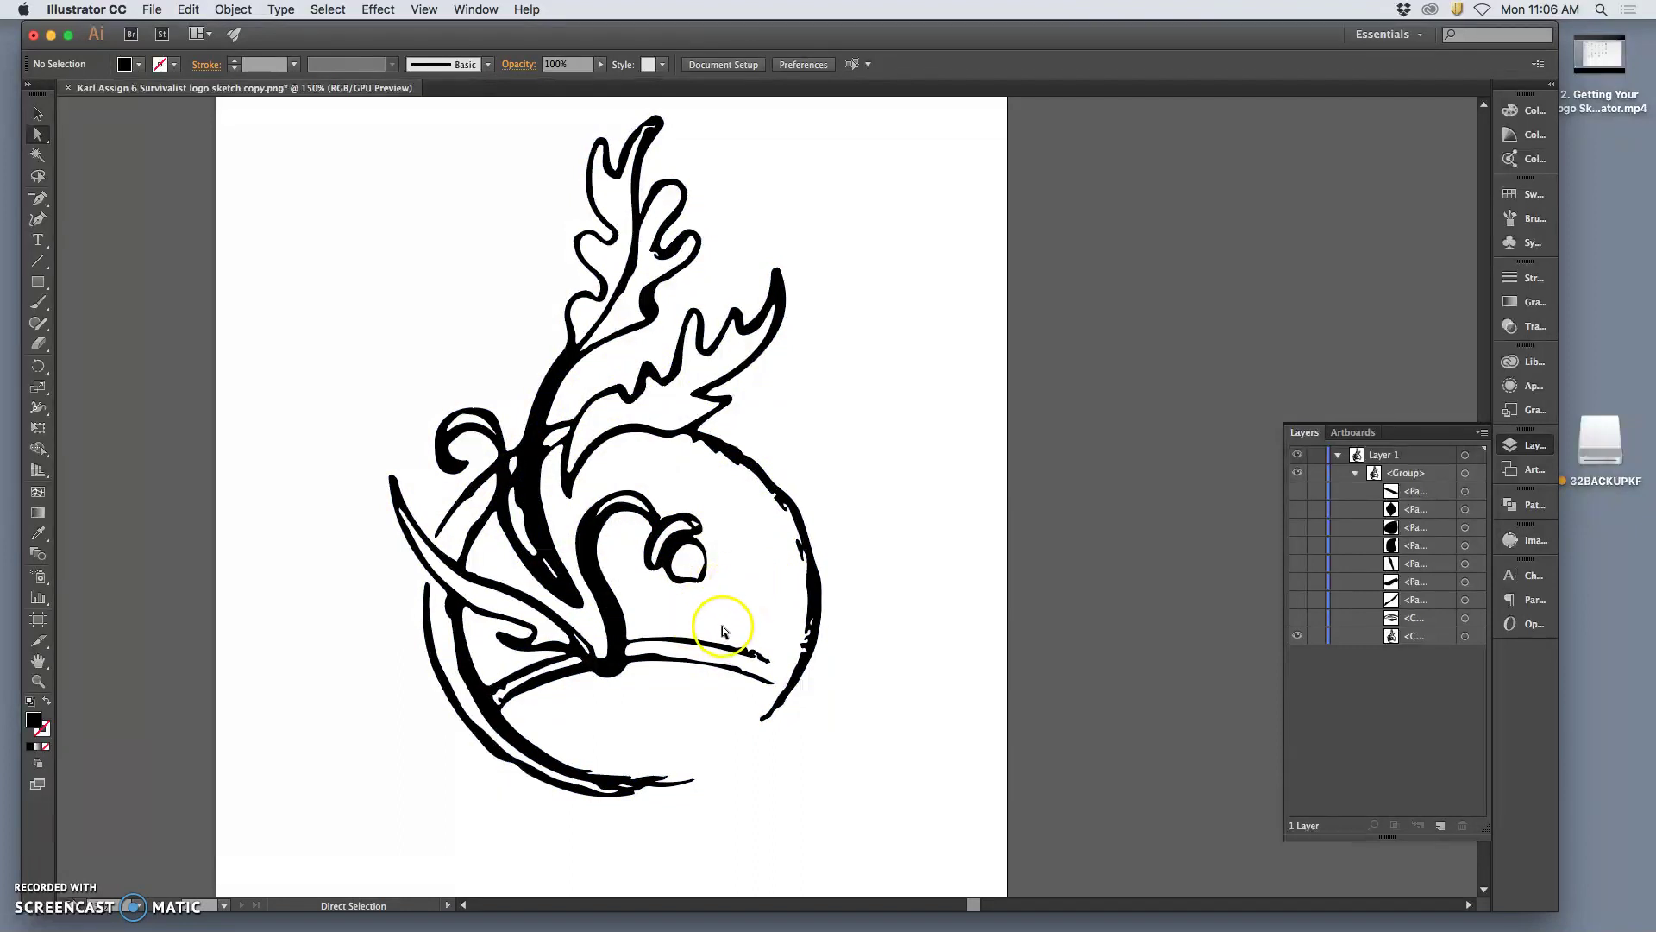
{"action": "scroll", "coordinate": [725, 623], "scroll_direction": "up", "scroll_amount": 2}
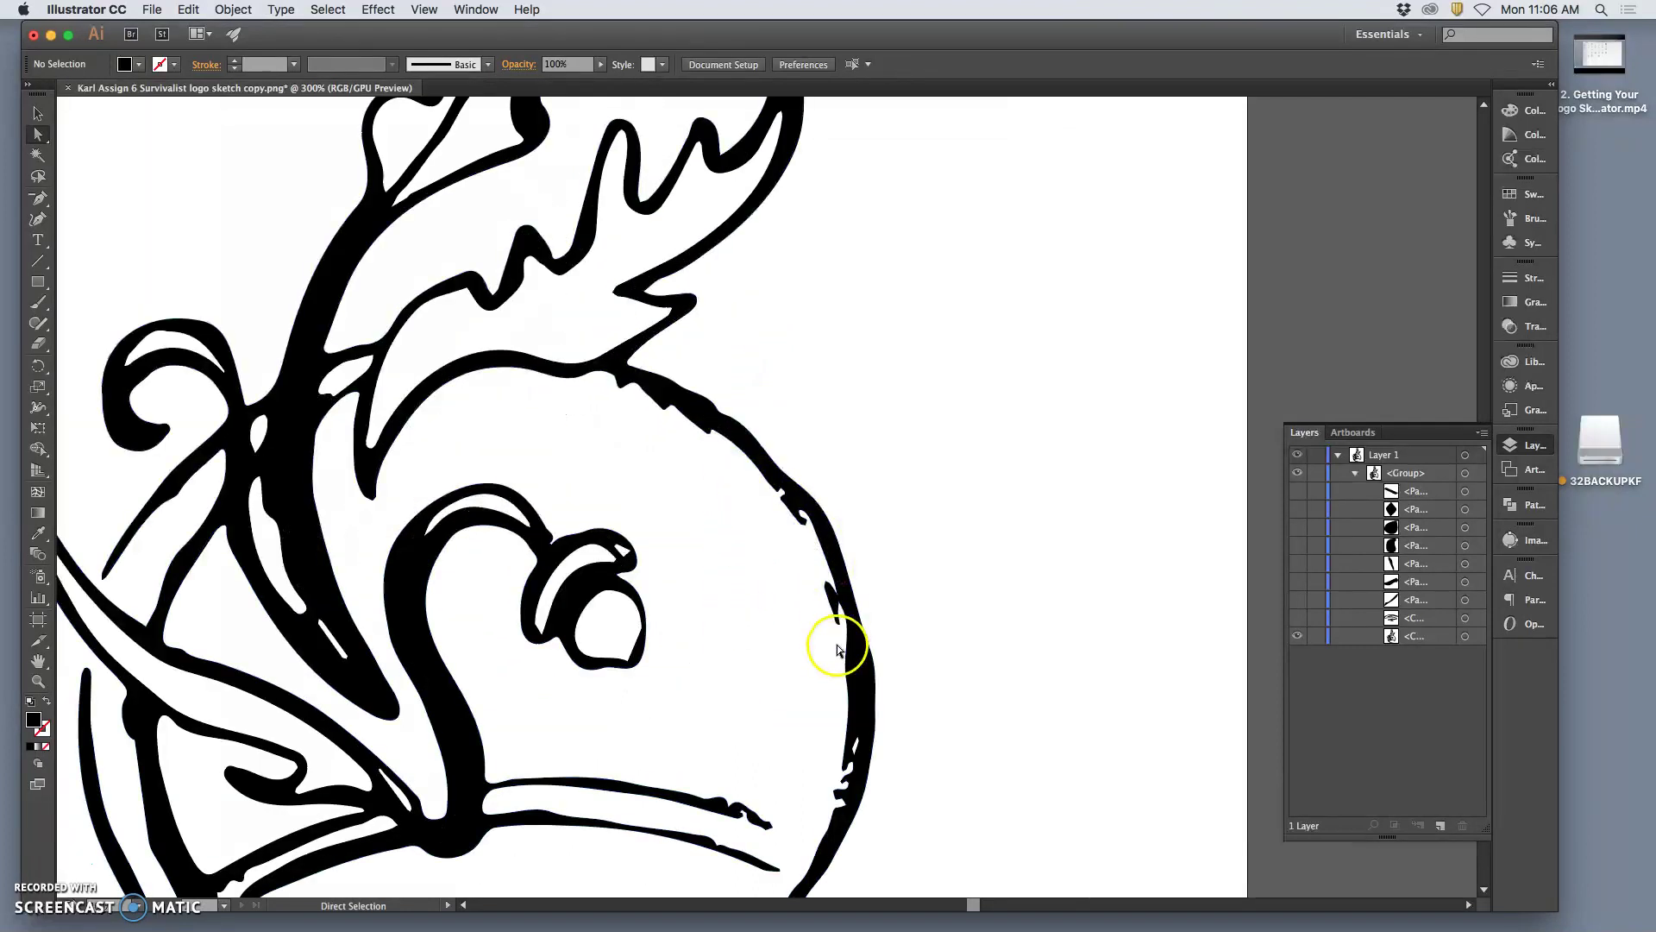
{"action": "scroll", "coordinate": [833, 637], "scroll_direction": "up", "scroll_amount": 1}
{"action": "scroll", "coordinate": [729, 648], "scroll_direction": "down", "scroll_amount": 1}
{"action": "scroll", "coordinate": [726, 644], "scroll_direction": "up", "scroll_amount": 2}
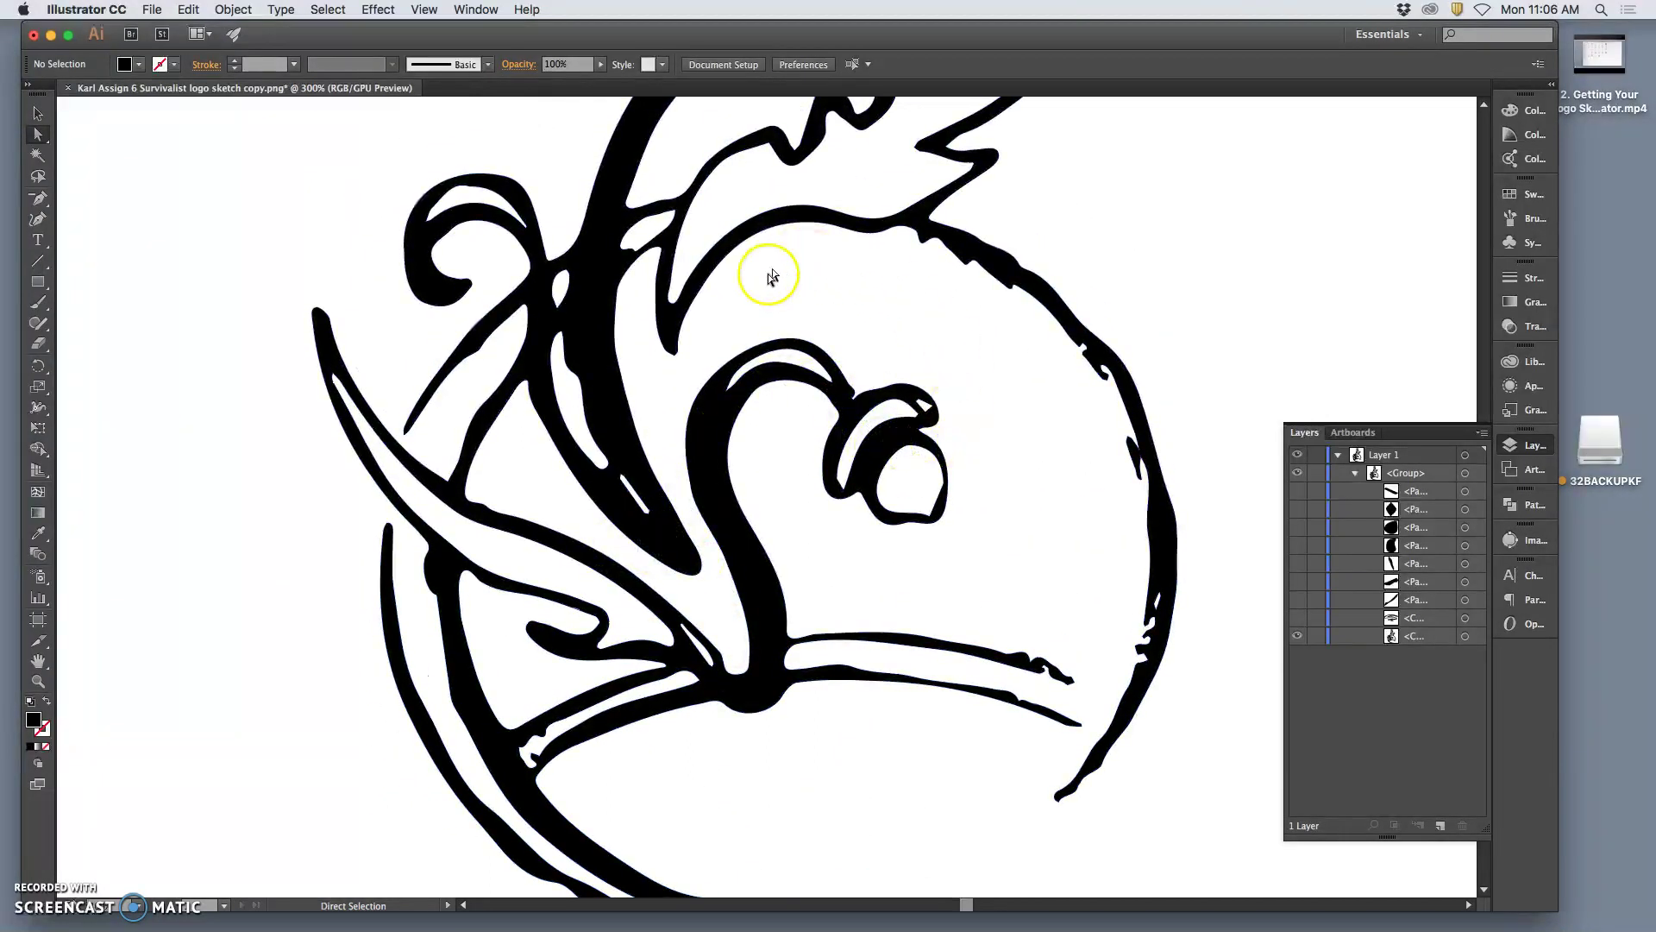
{"action": "scroll", "coordinate": [708, 336], "scroll_direction": "up", "scroll_amount": 1}
{"action": "scroll", "coordinate": [725, 302], "scroll_direction": "up", "scroll_amount": 8}
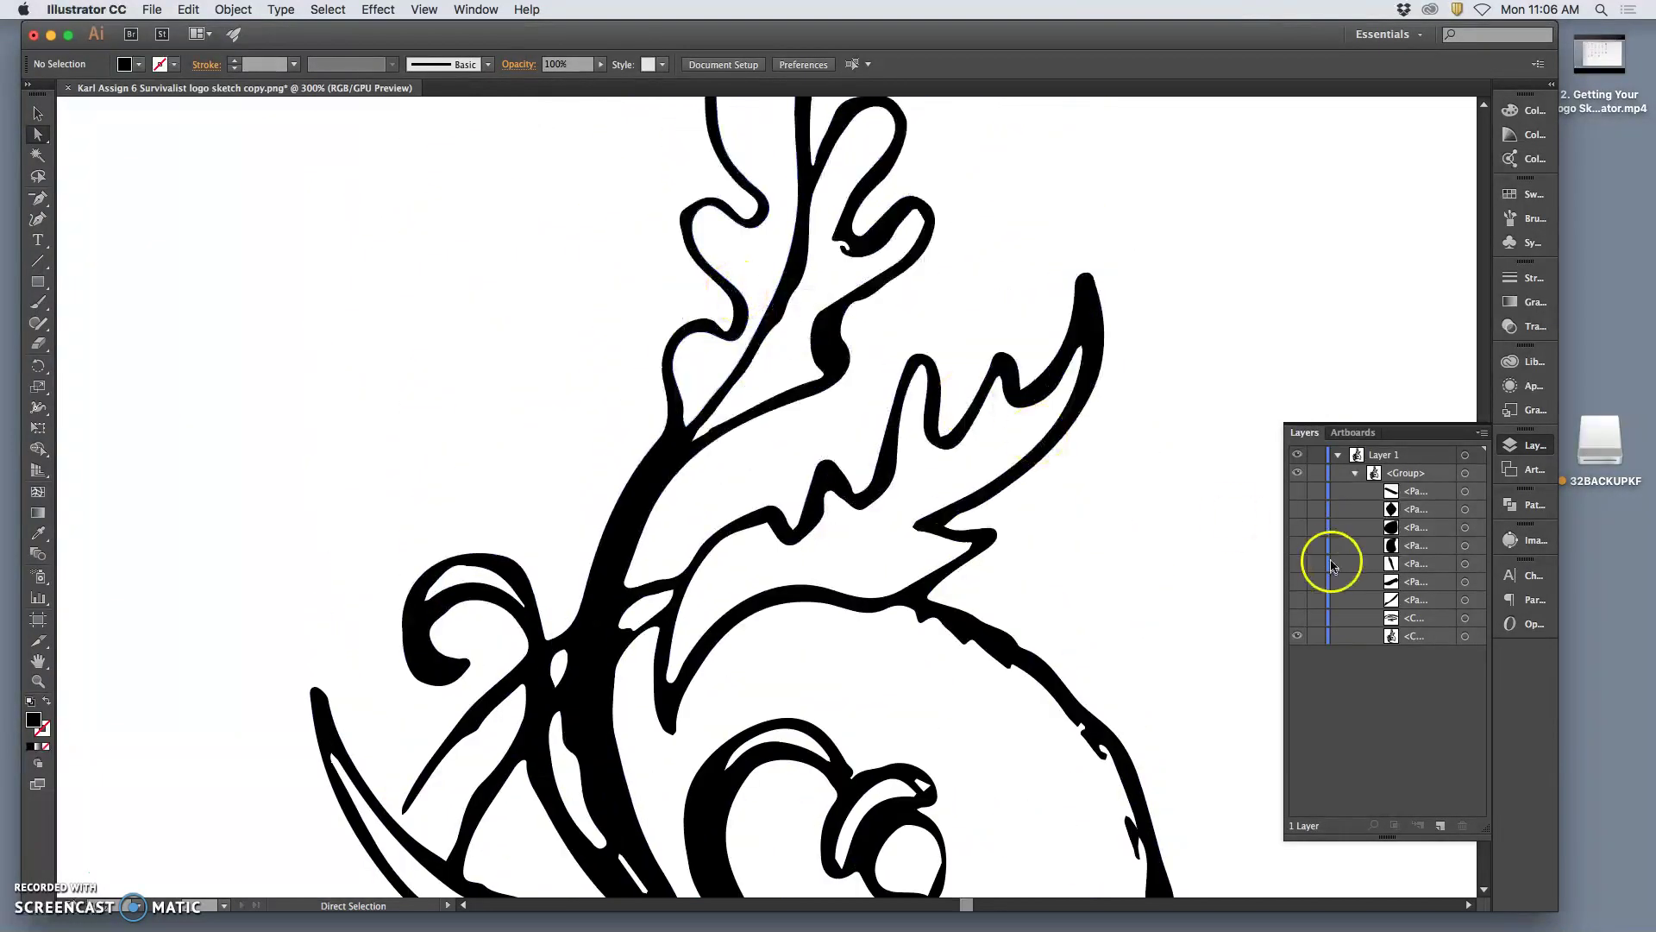
{"action": "key", "text": "super+minus"}
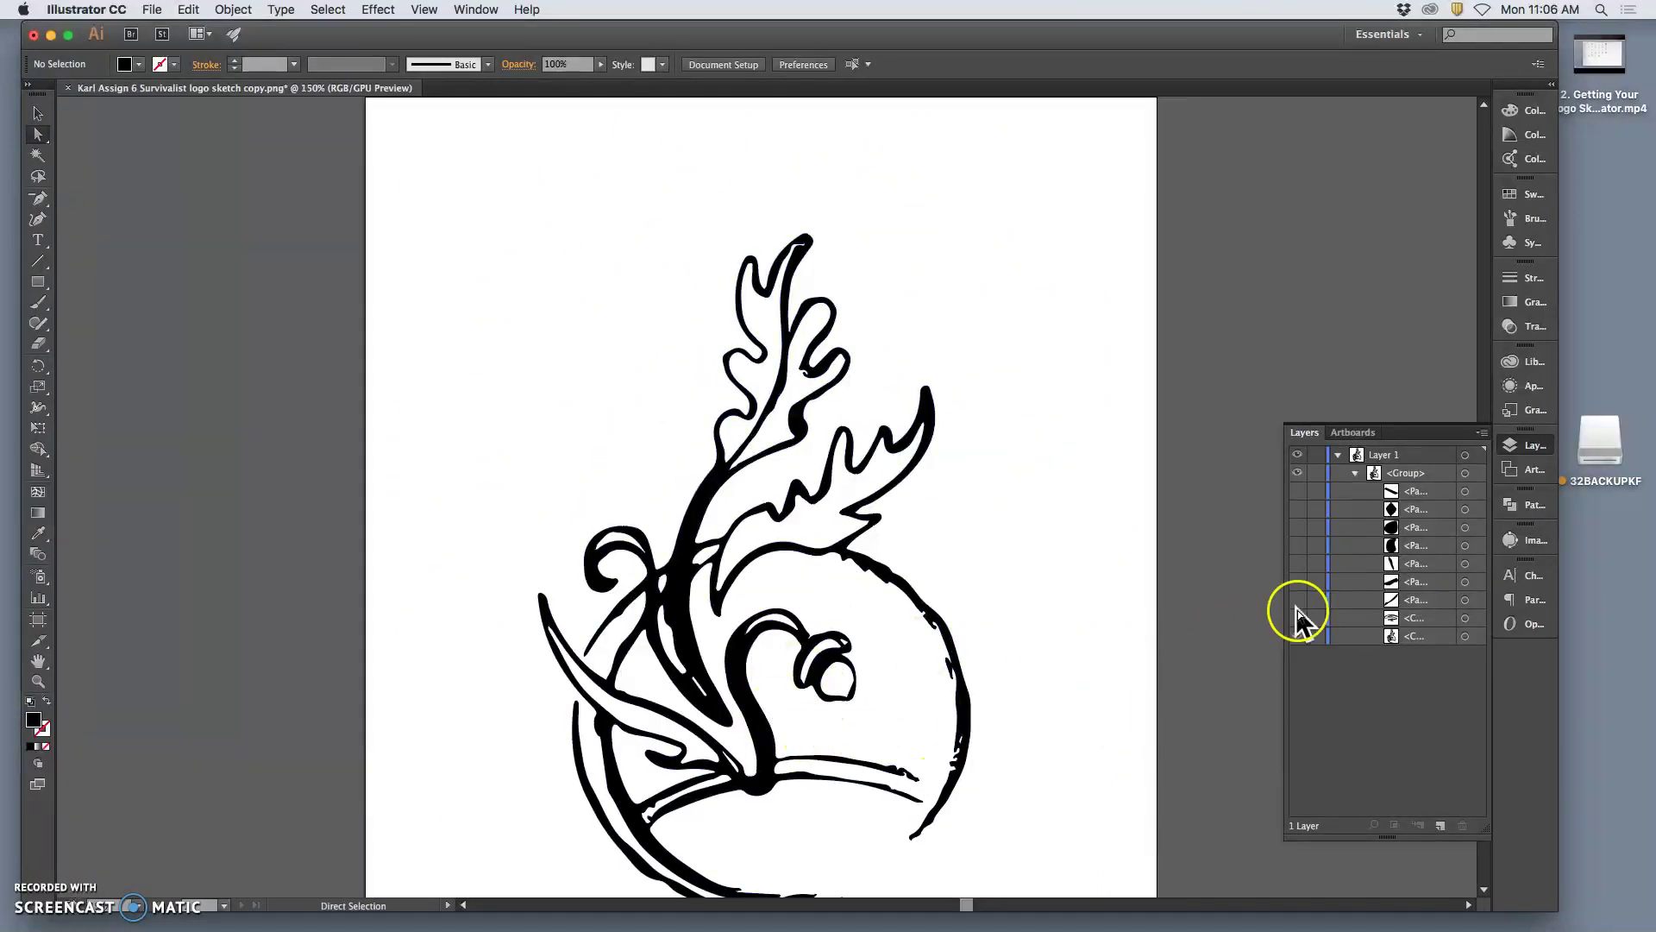
{"action": "left_click", "coordinate": [1297, 636]}
{"action": "left_click", "coordinate": [1299, 617]}
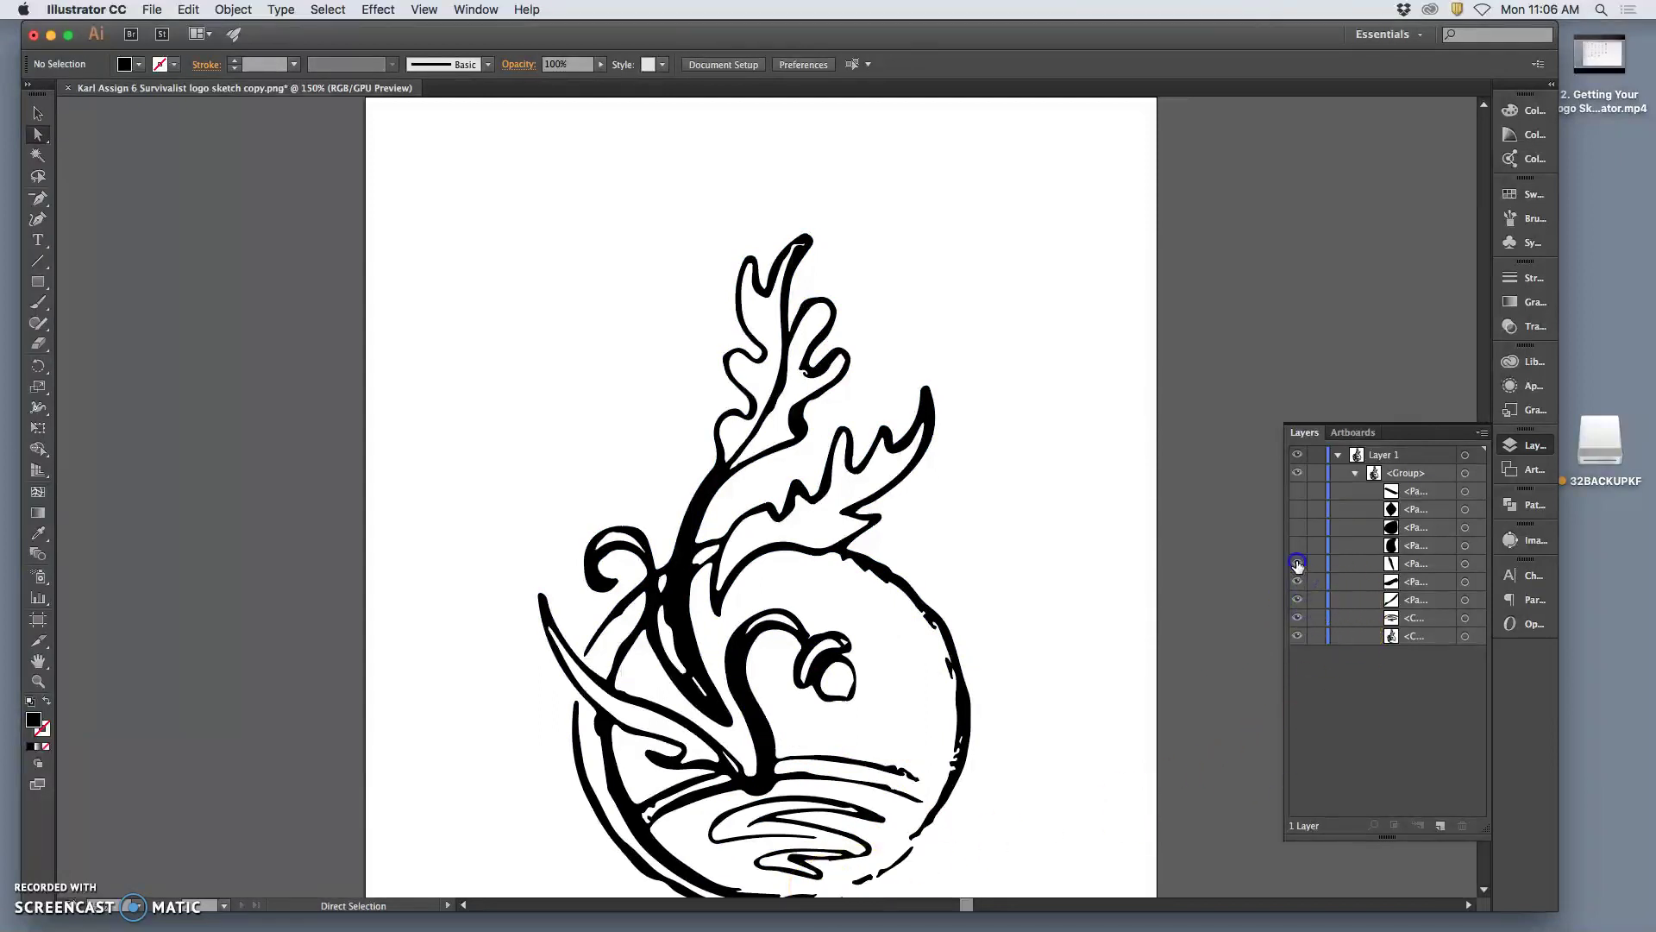
{"action": "scroll", "coordinate": [1084, 623], "scroll_direction": "down", "scroll_amount": 3}
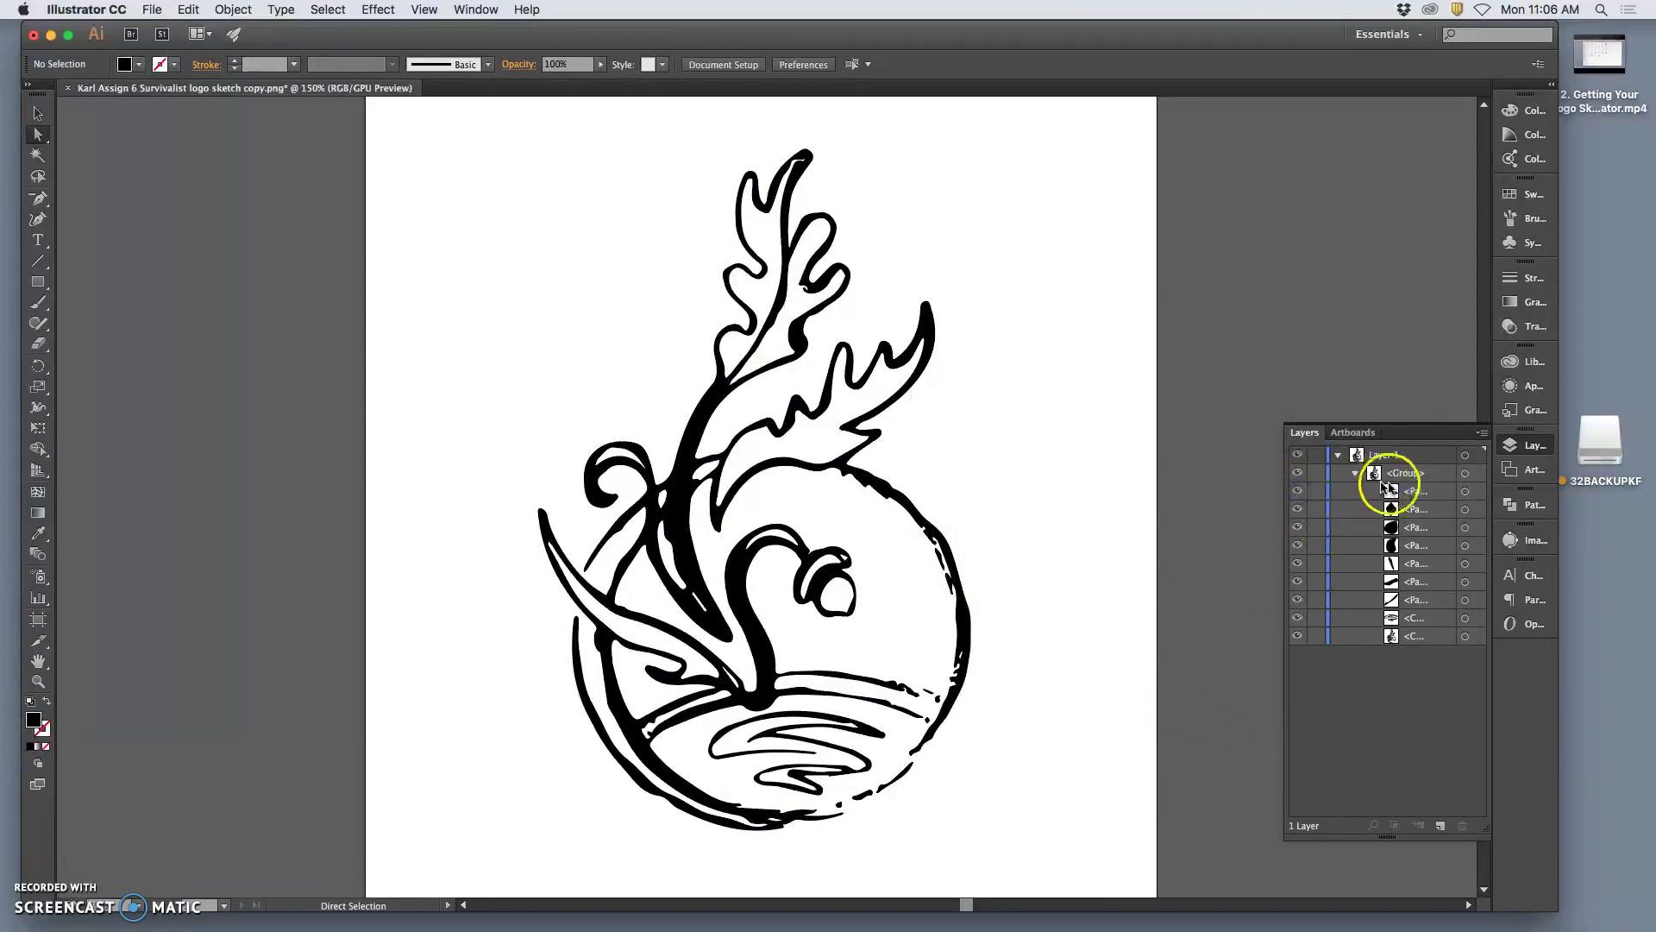
{"action": "left_click", "coordinate": [1432, 493]}
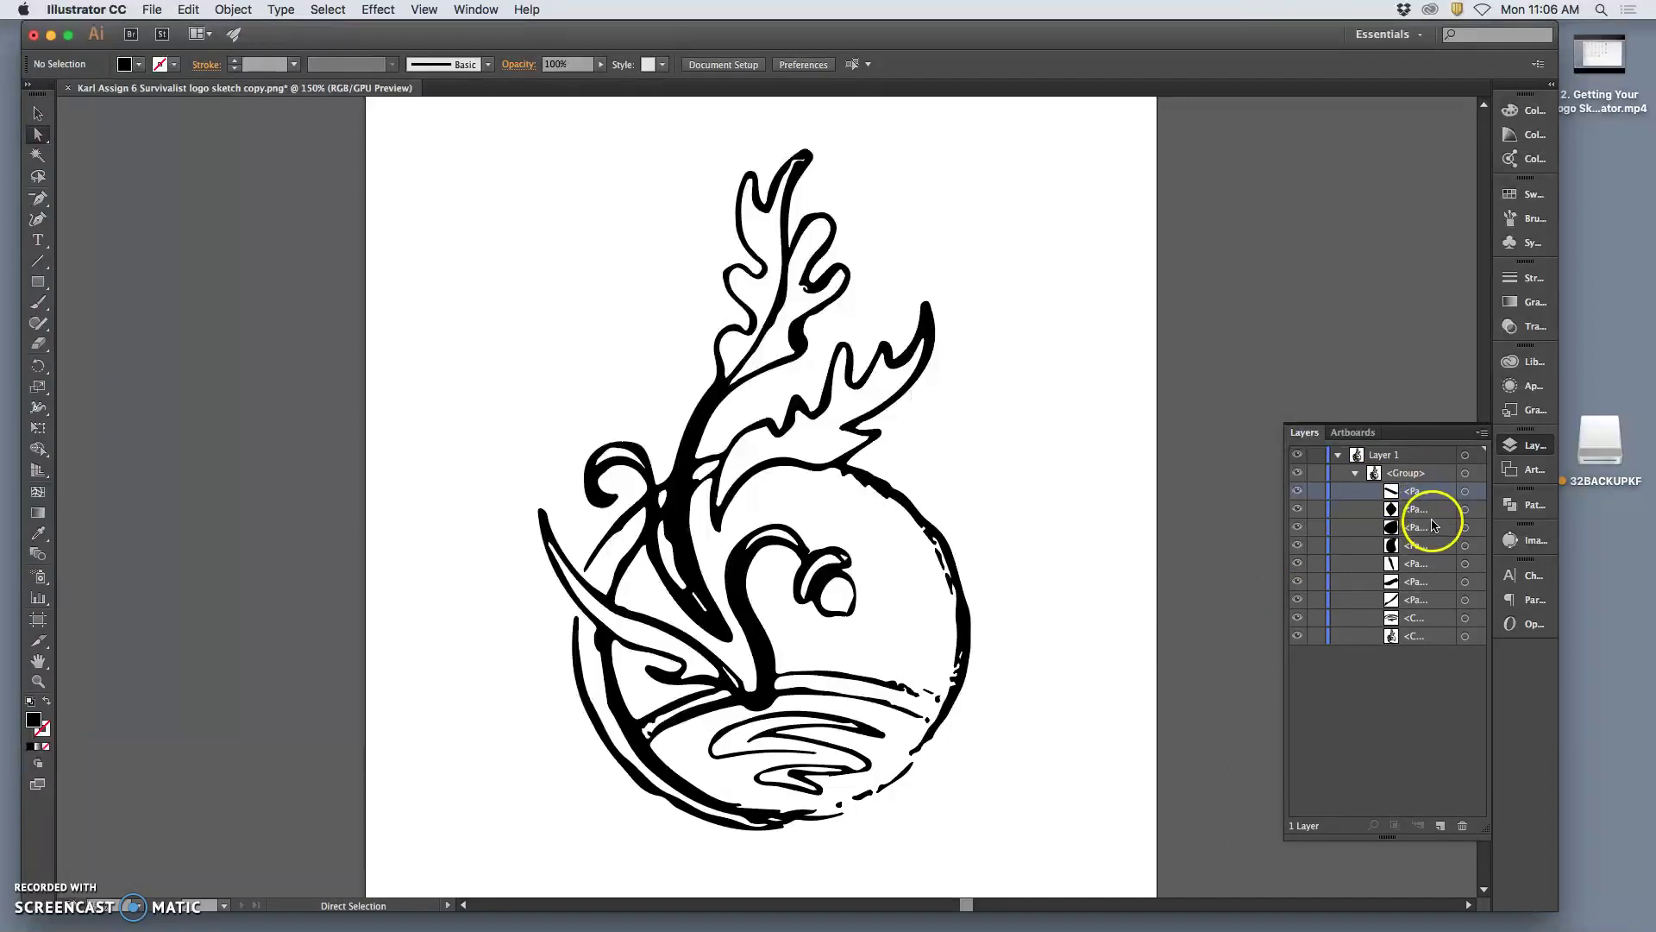
- Delete the first path in the traced logo group by dragging it to the Layers panel trash
{"action": "left_click_drag", "start_coordinate": [1449, 499], "coordinate": [1471, 688]}
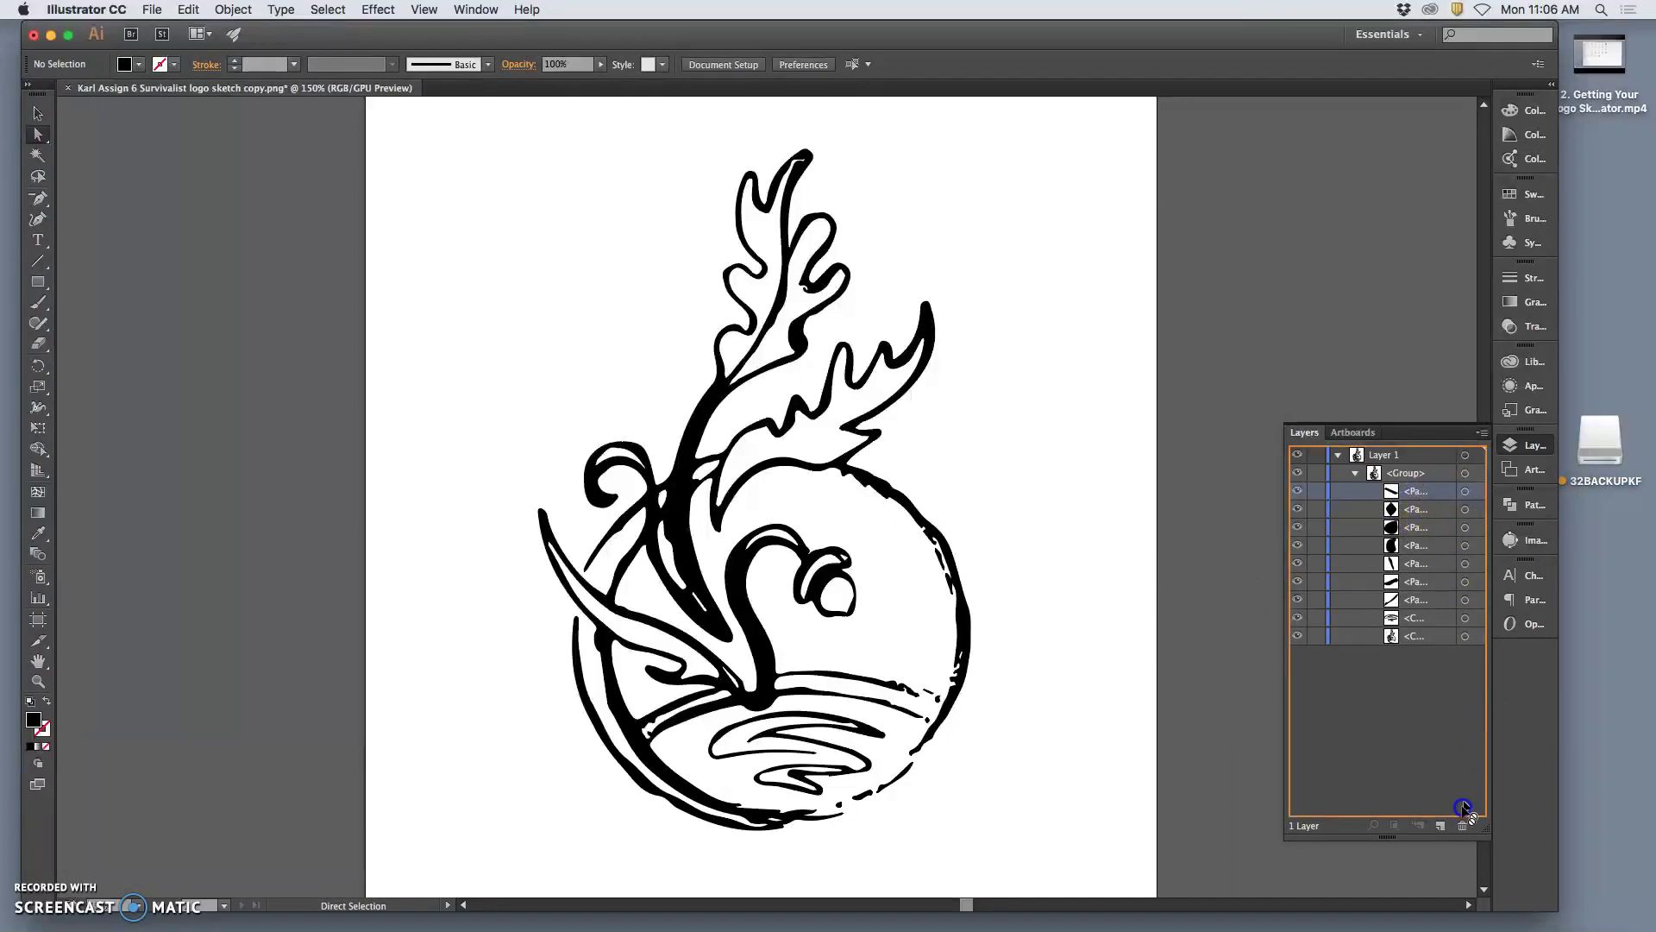
{"action": "left_click_drag", "start_coordinate": [1460, 824], "coordinate": [1460, 824]}
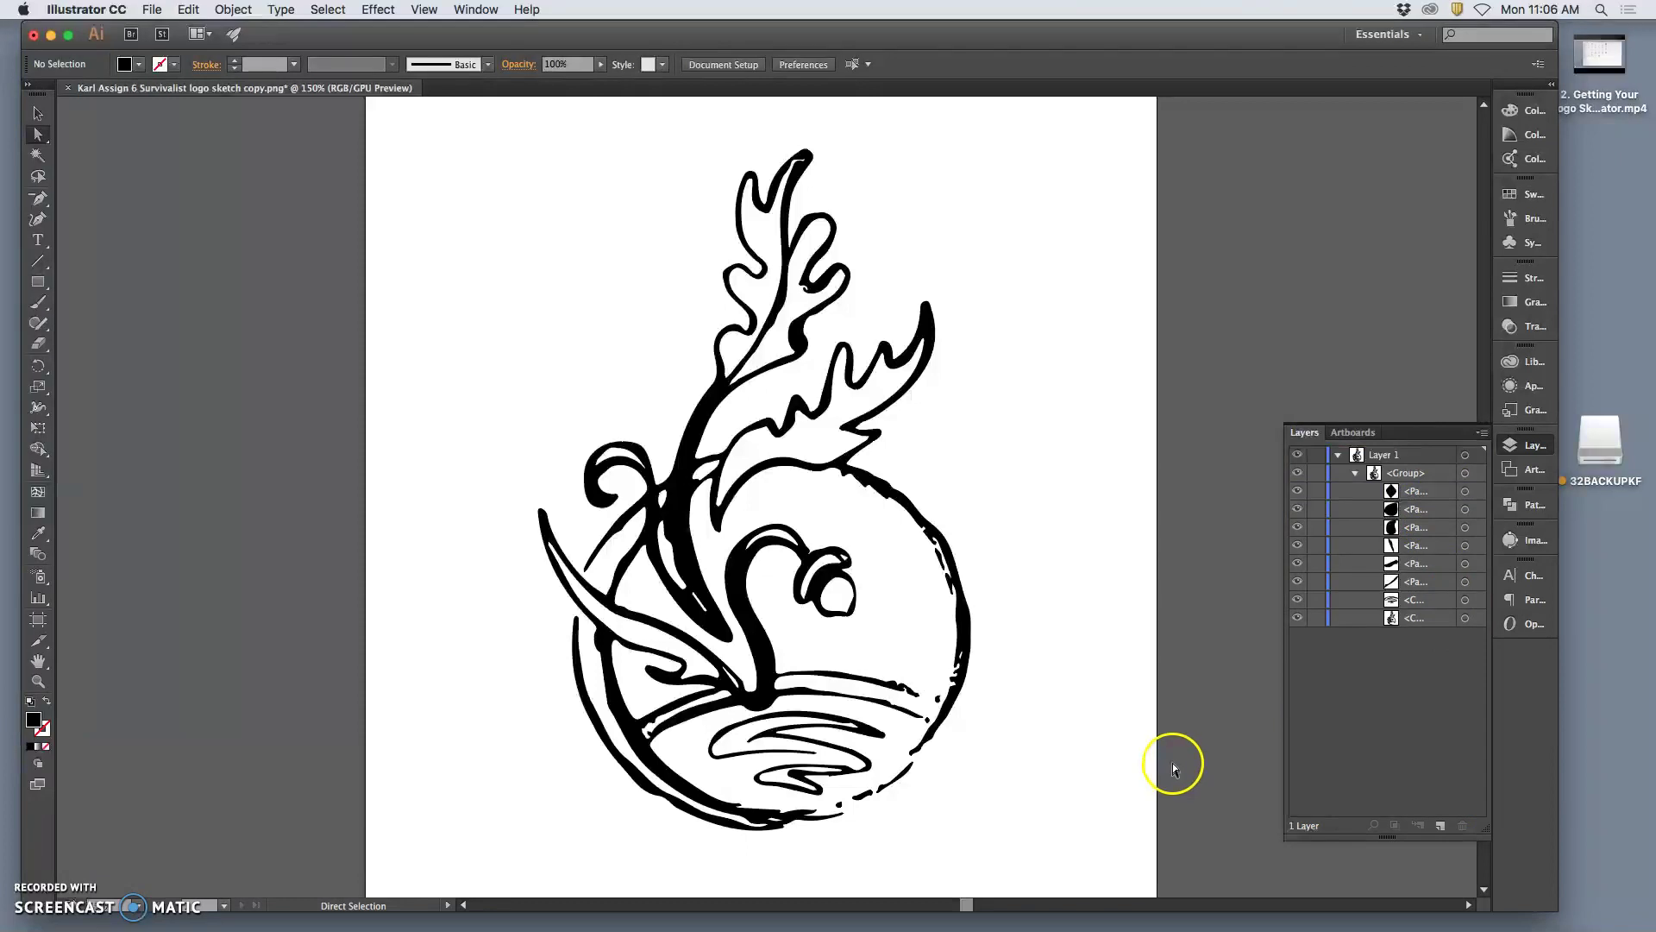
{"action": "scroll", "coordinate": [1027, 553], "scroll_direction": "right", "scroll_amount": 2}
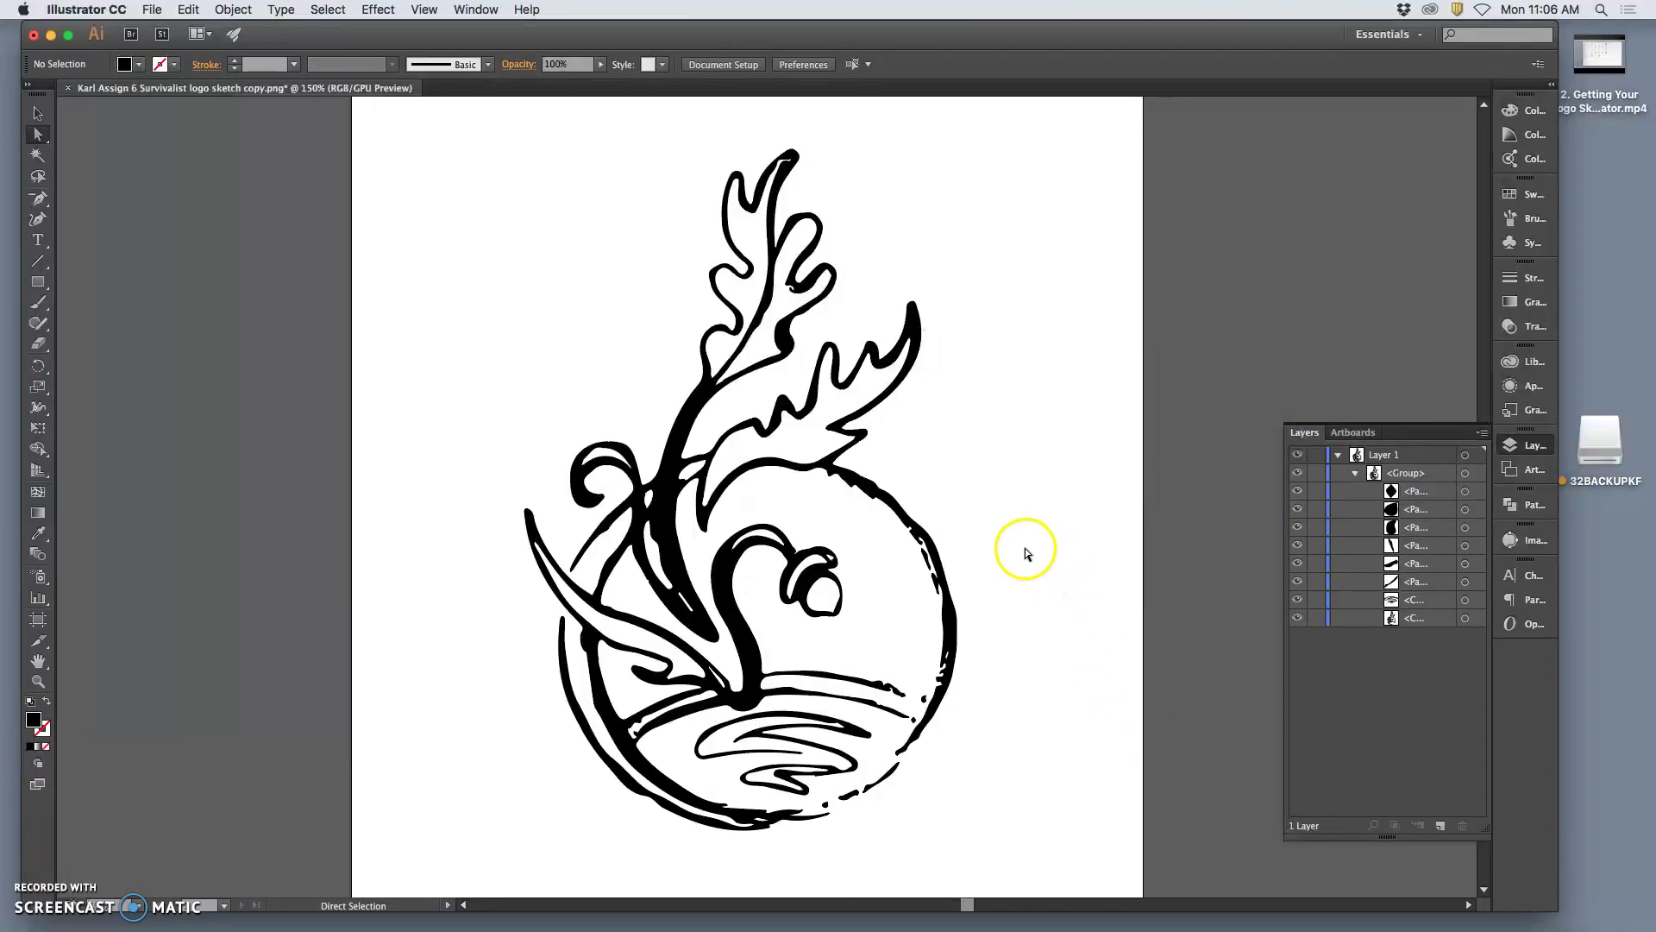
- Target the remaining paths and then the whole group to check the nine-path logo
{"action": "left_click", "coordinate": [1464, 510]}
{"action": "left_click", "coordinate": [1464, 527]}
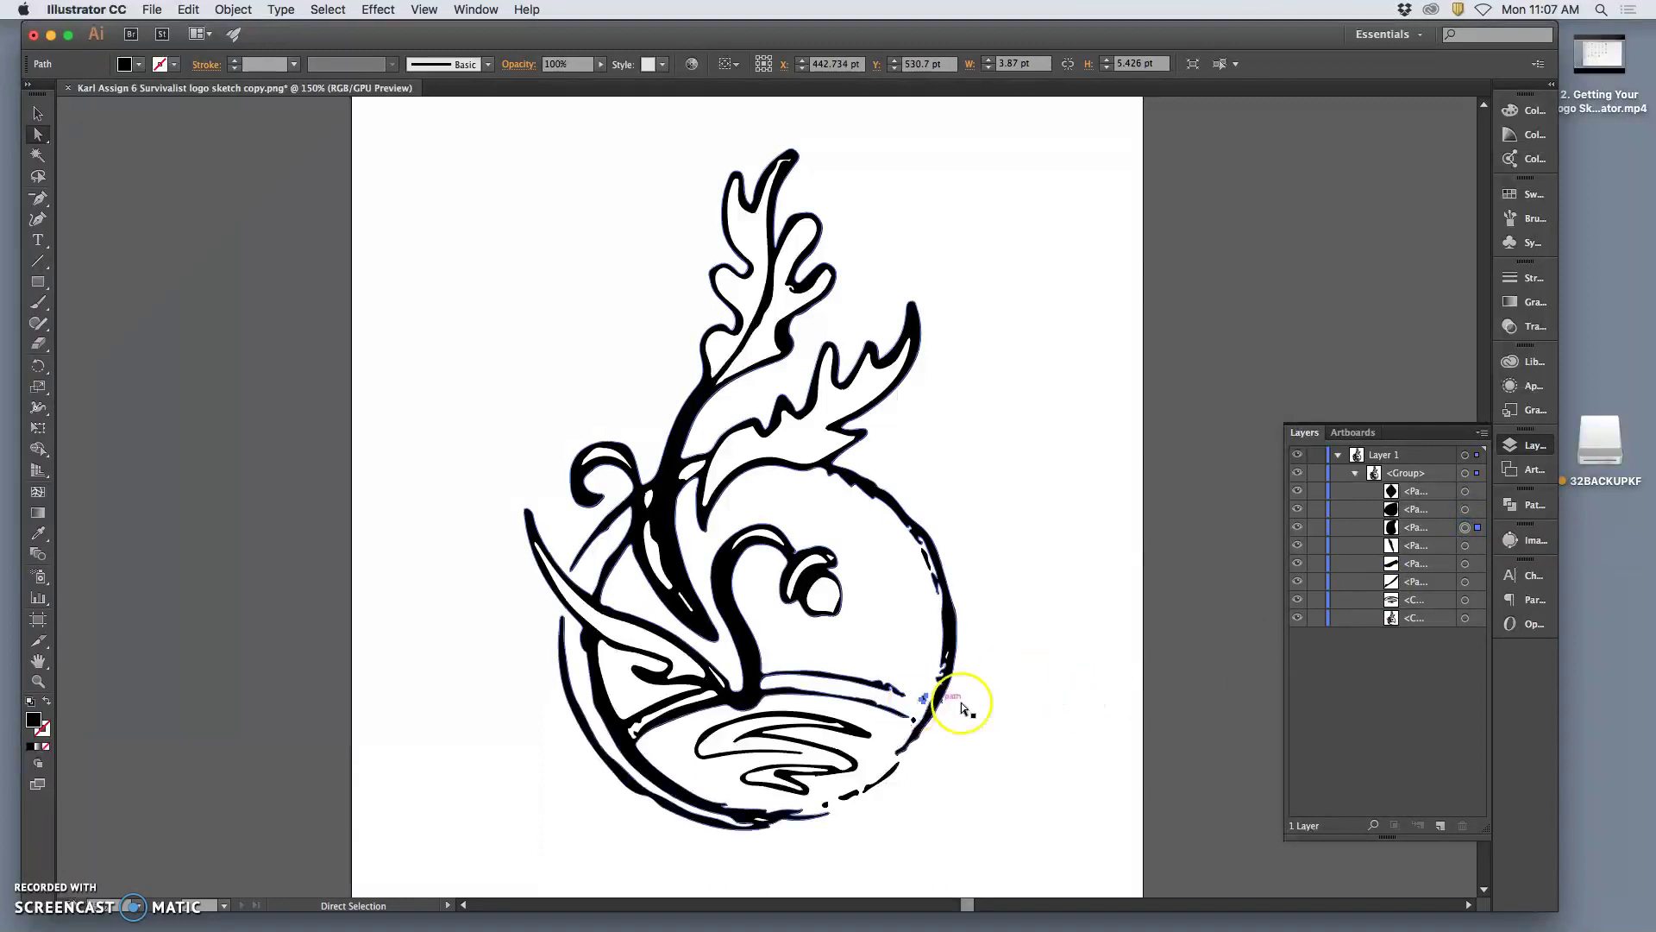
{"action": "left_click", "coordinate": [1465, 563]}
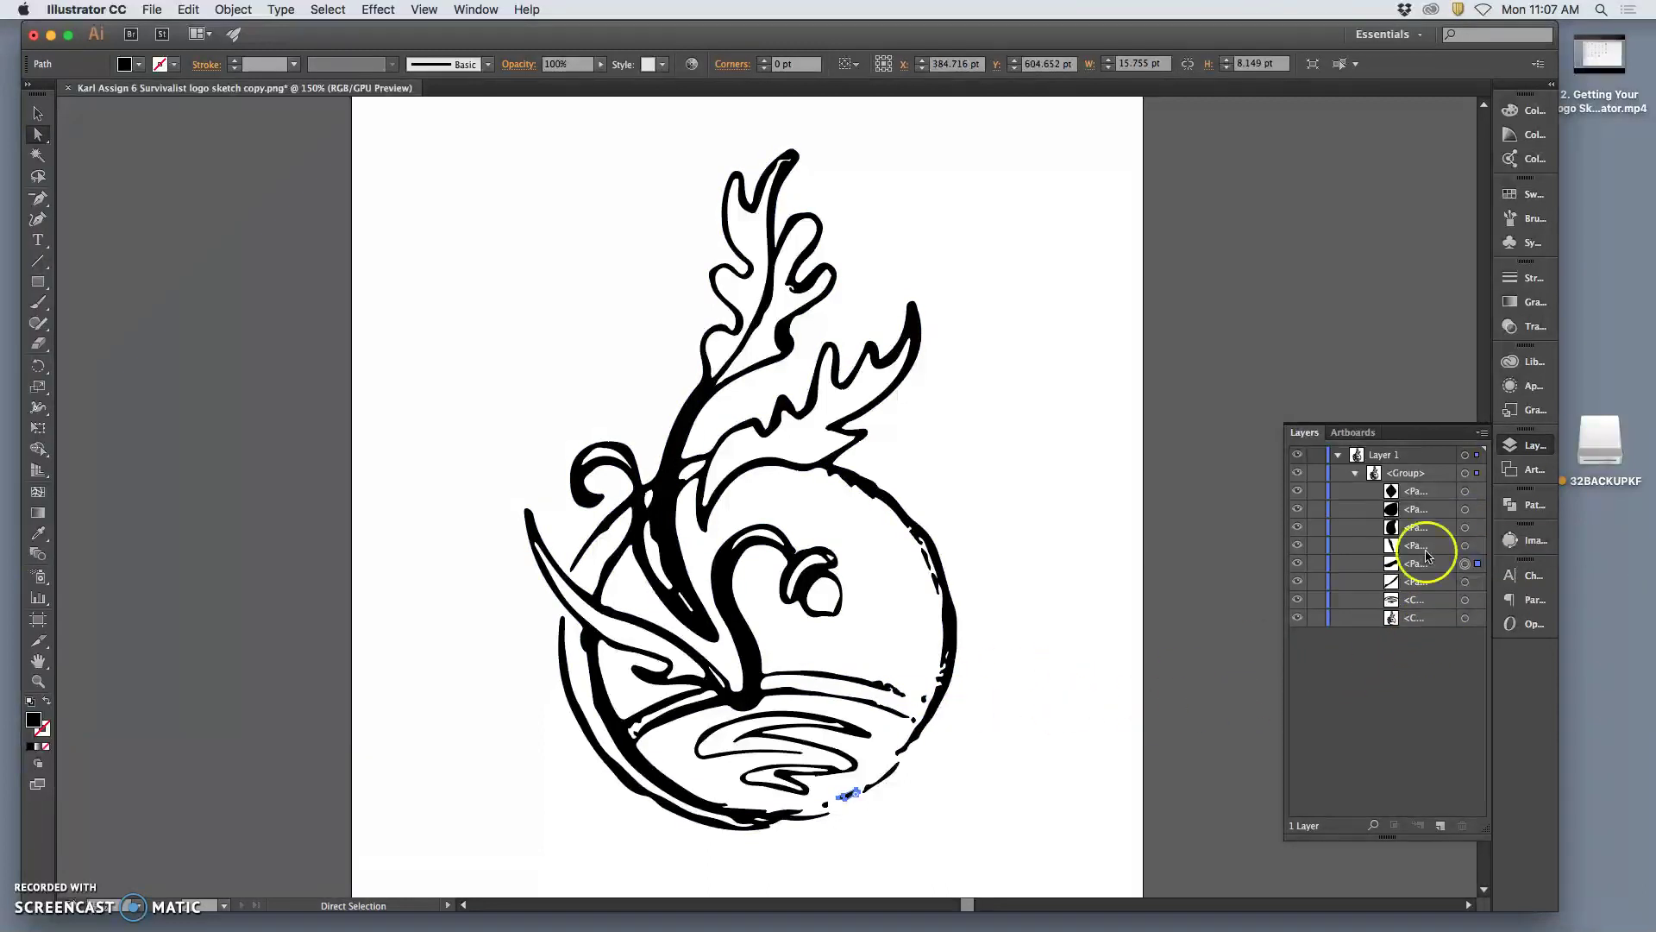
{"action": "left_click", "coordinate": [1464, 491]}
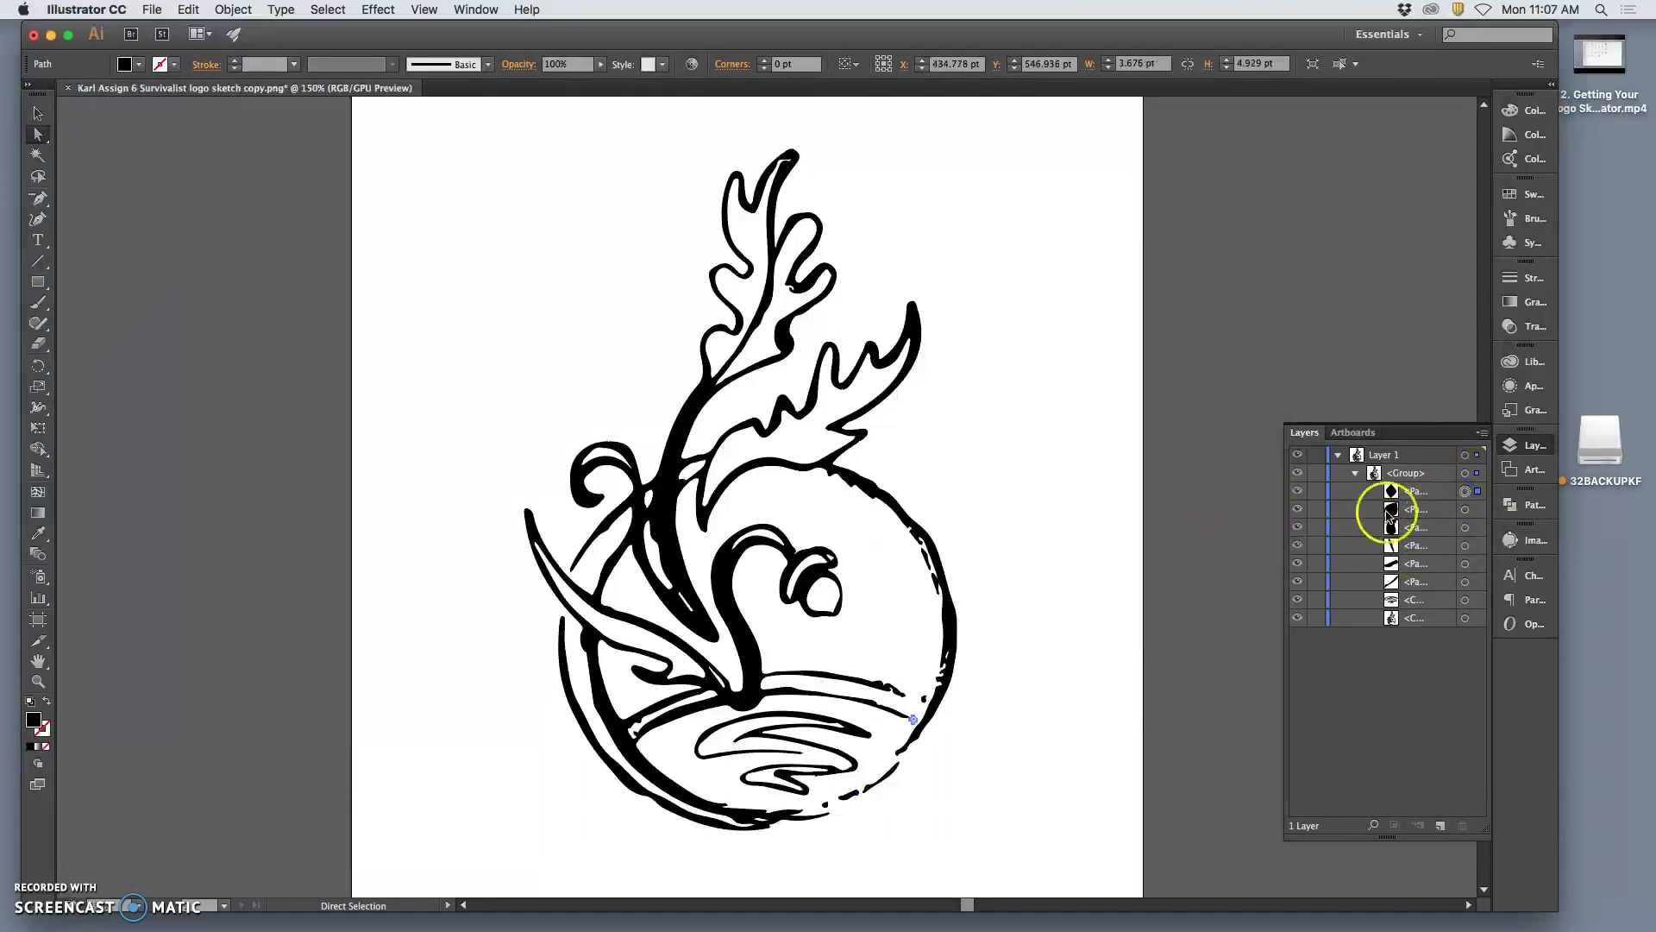
{"action": "left_click", "coordinate": [1466, 509]}
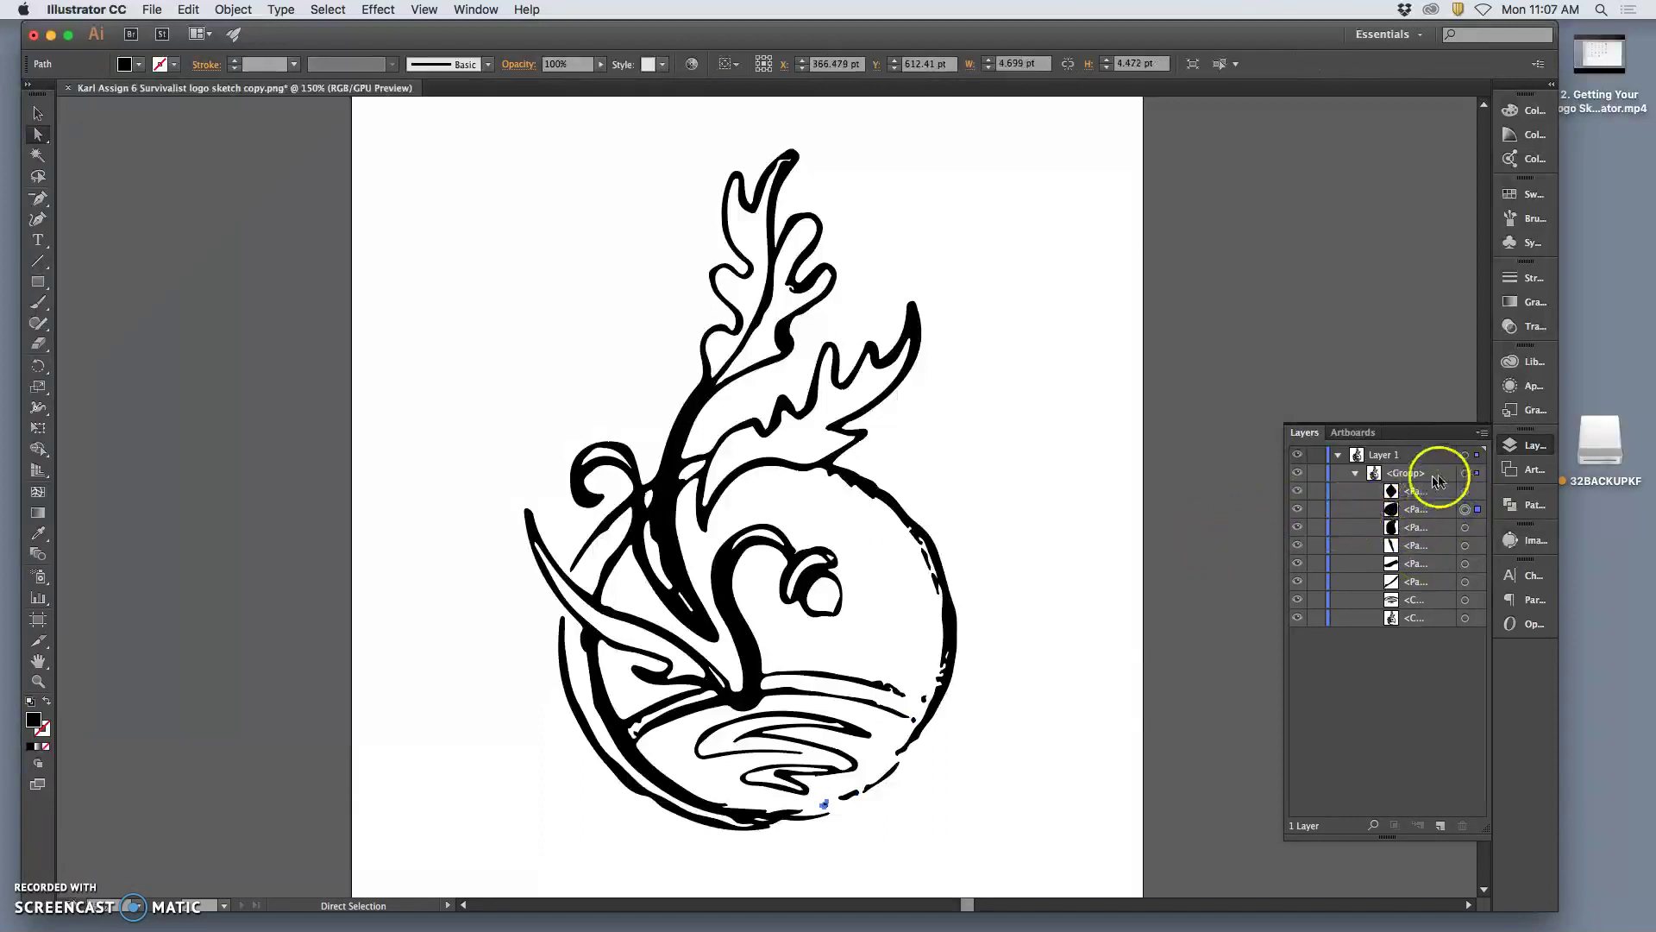
{"action": "left_click", "coordinate": [1465, 474]}
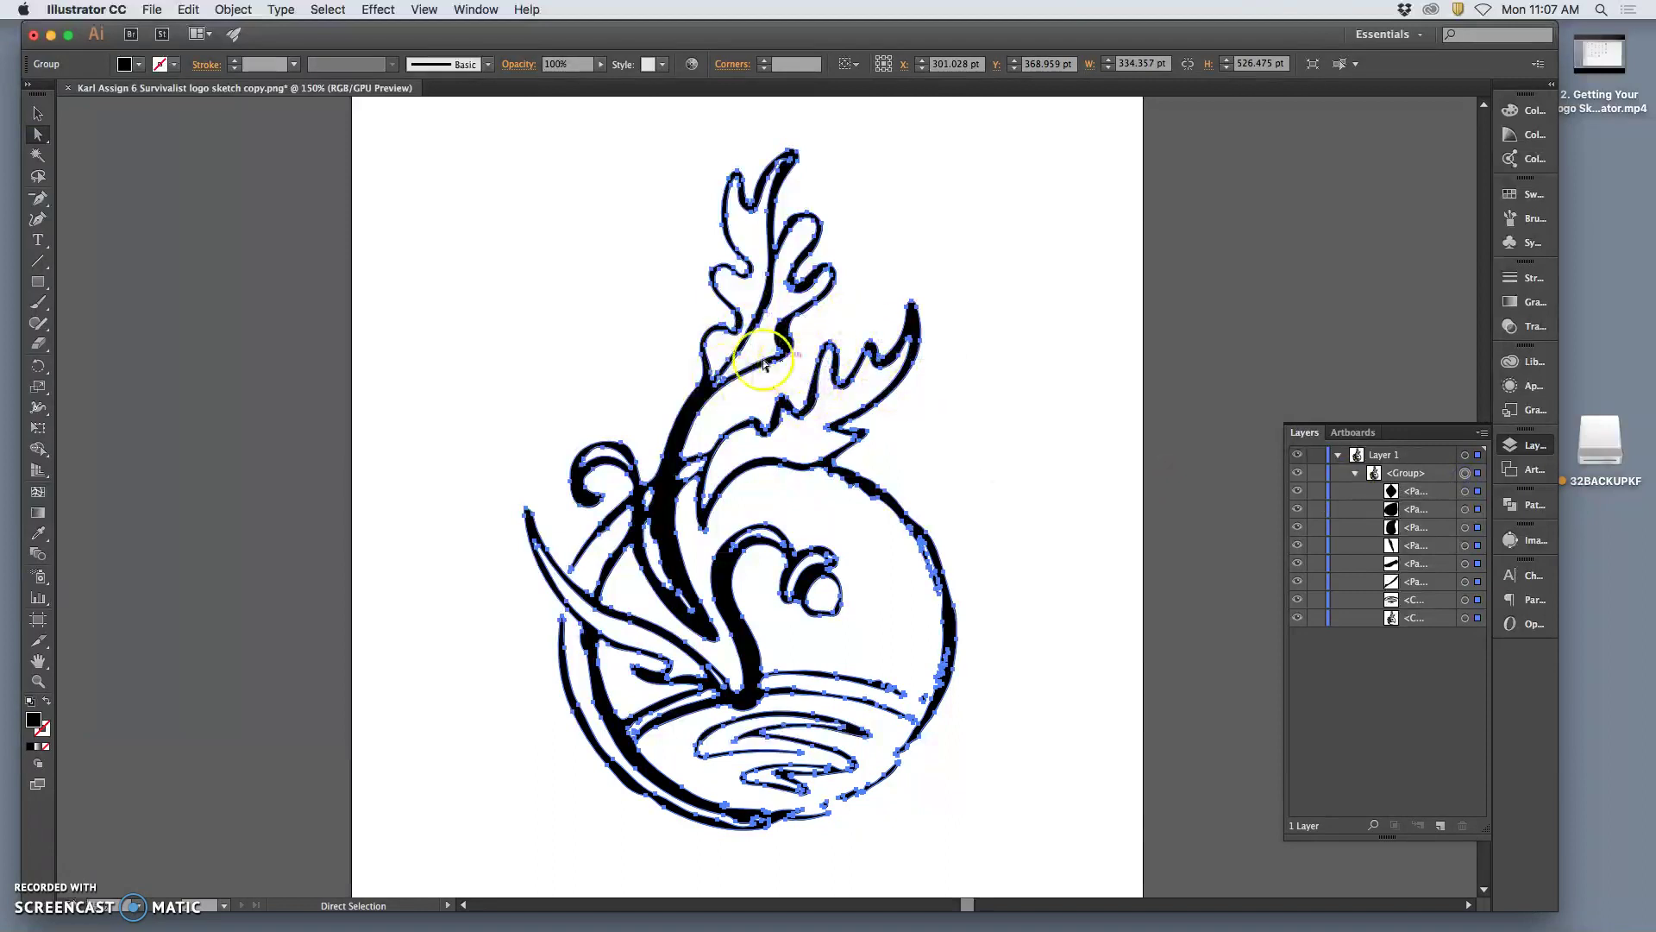
{"action": "left_click", "coordinate": [1435, 527]}
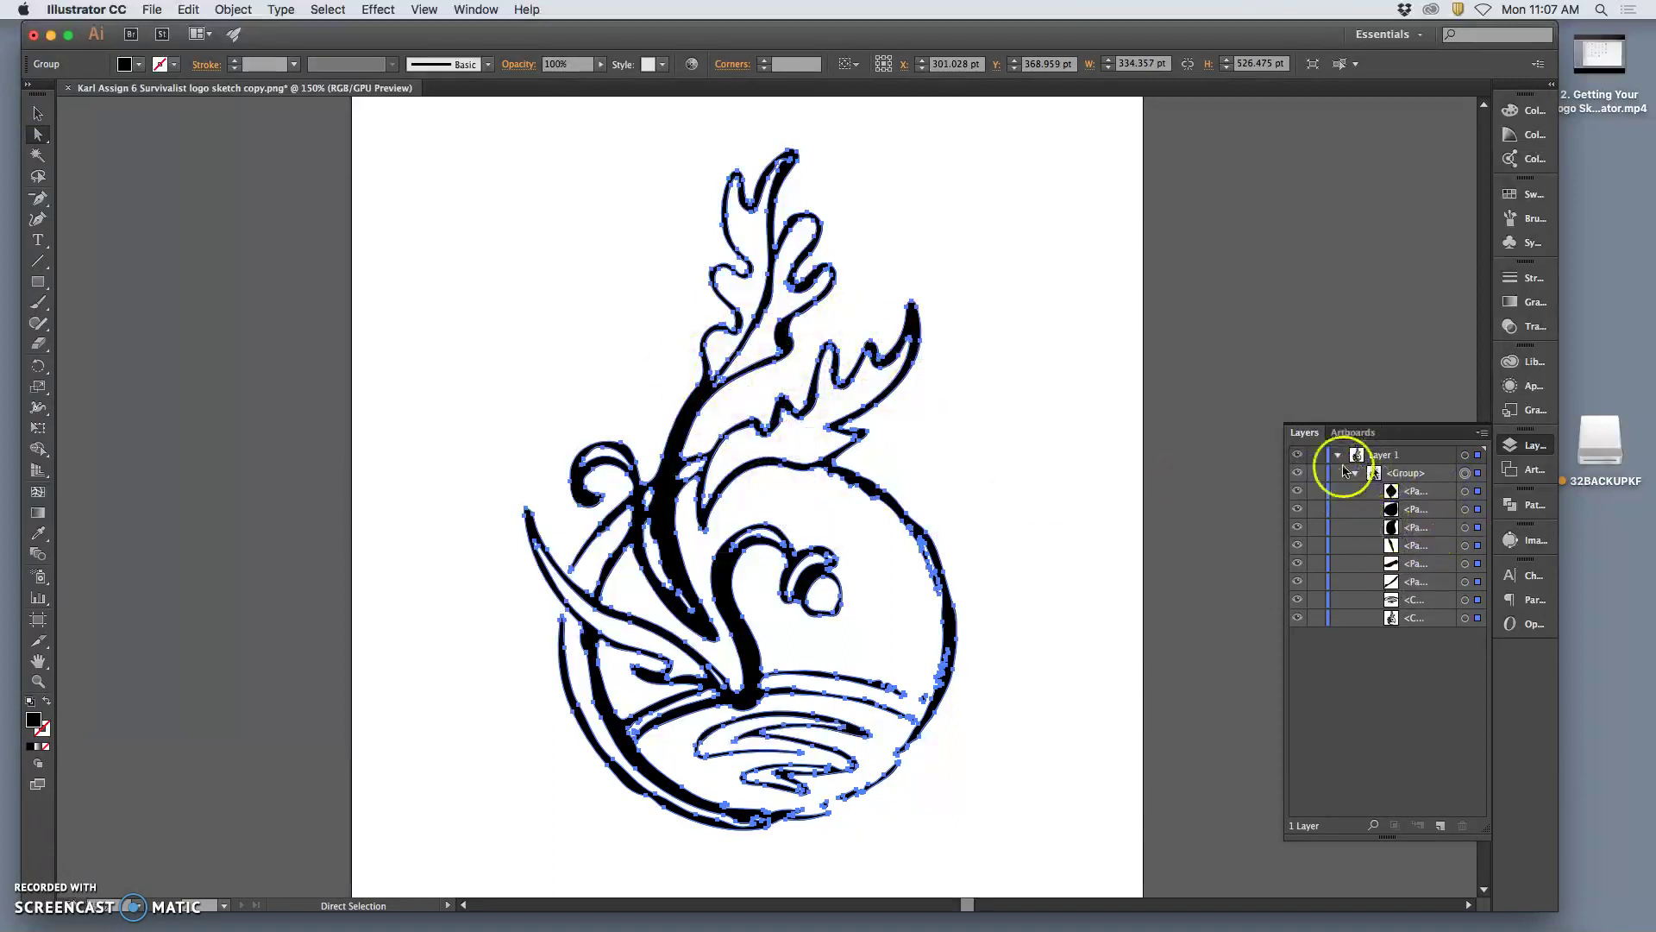
- Collapse Layer 1, lock it, and hide its traced artwork
{"action": "left_click", "coordinate": [1339, 456]}
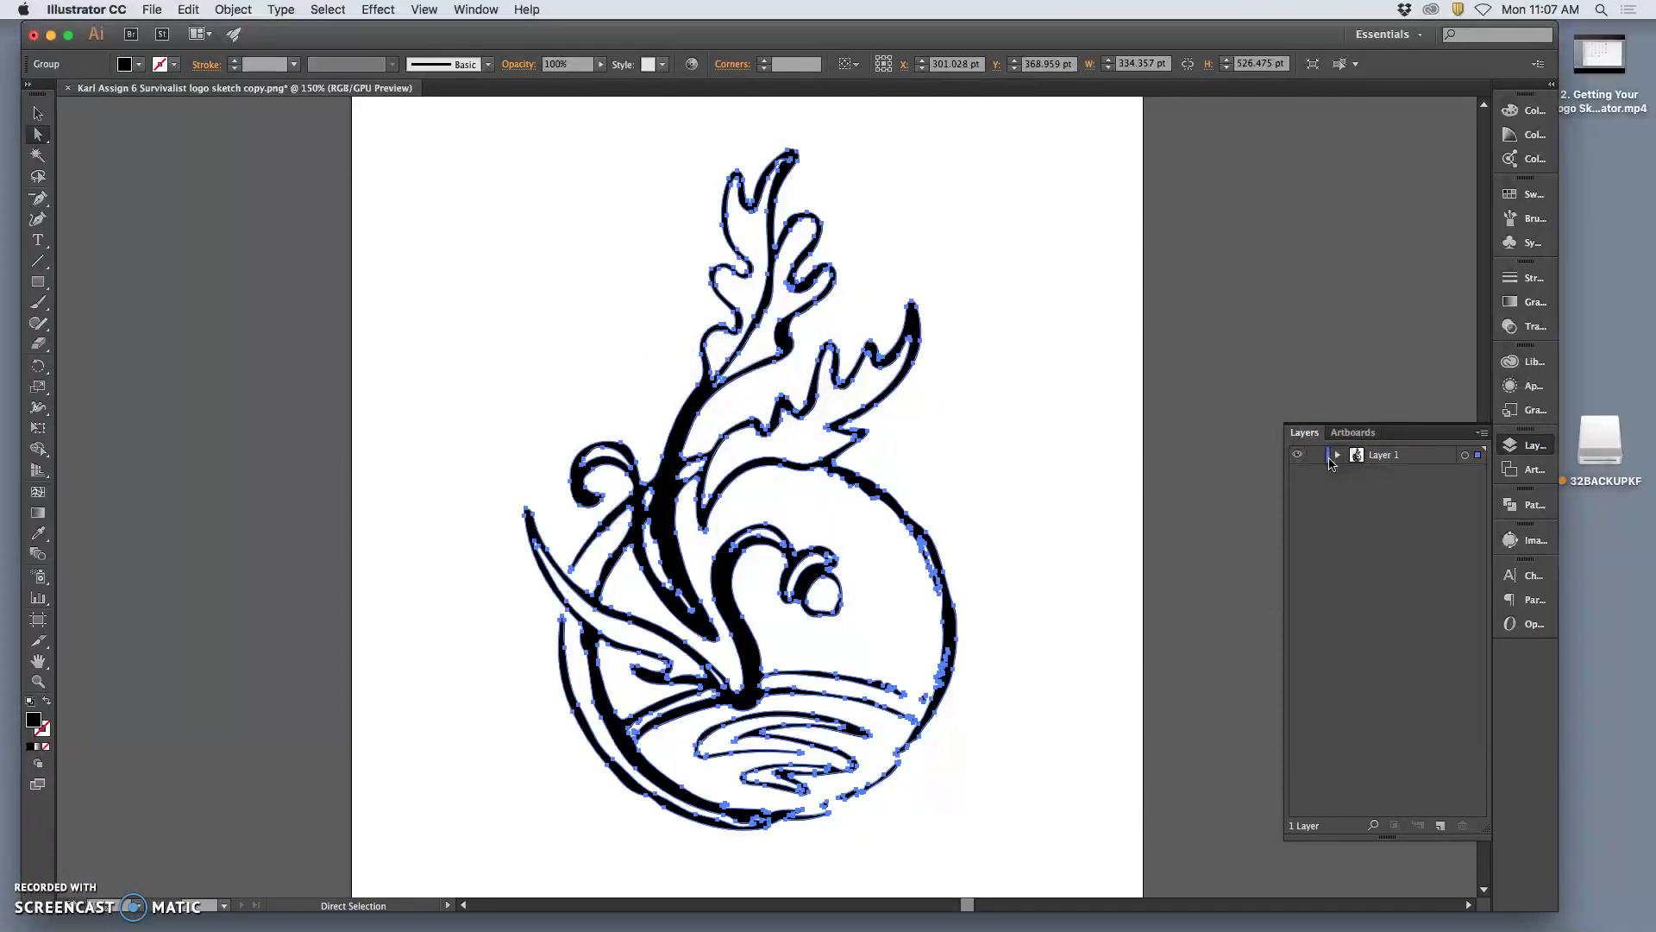
{"action": "left_click", "coordinate": [1319, 458]}
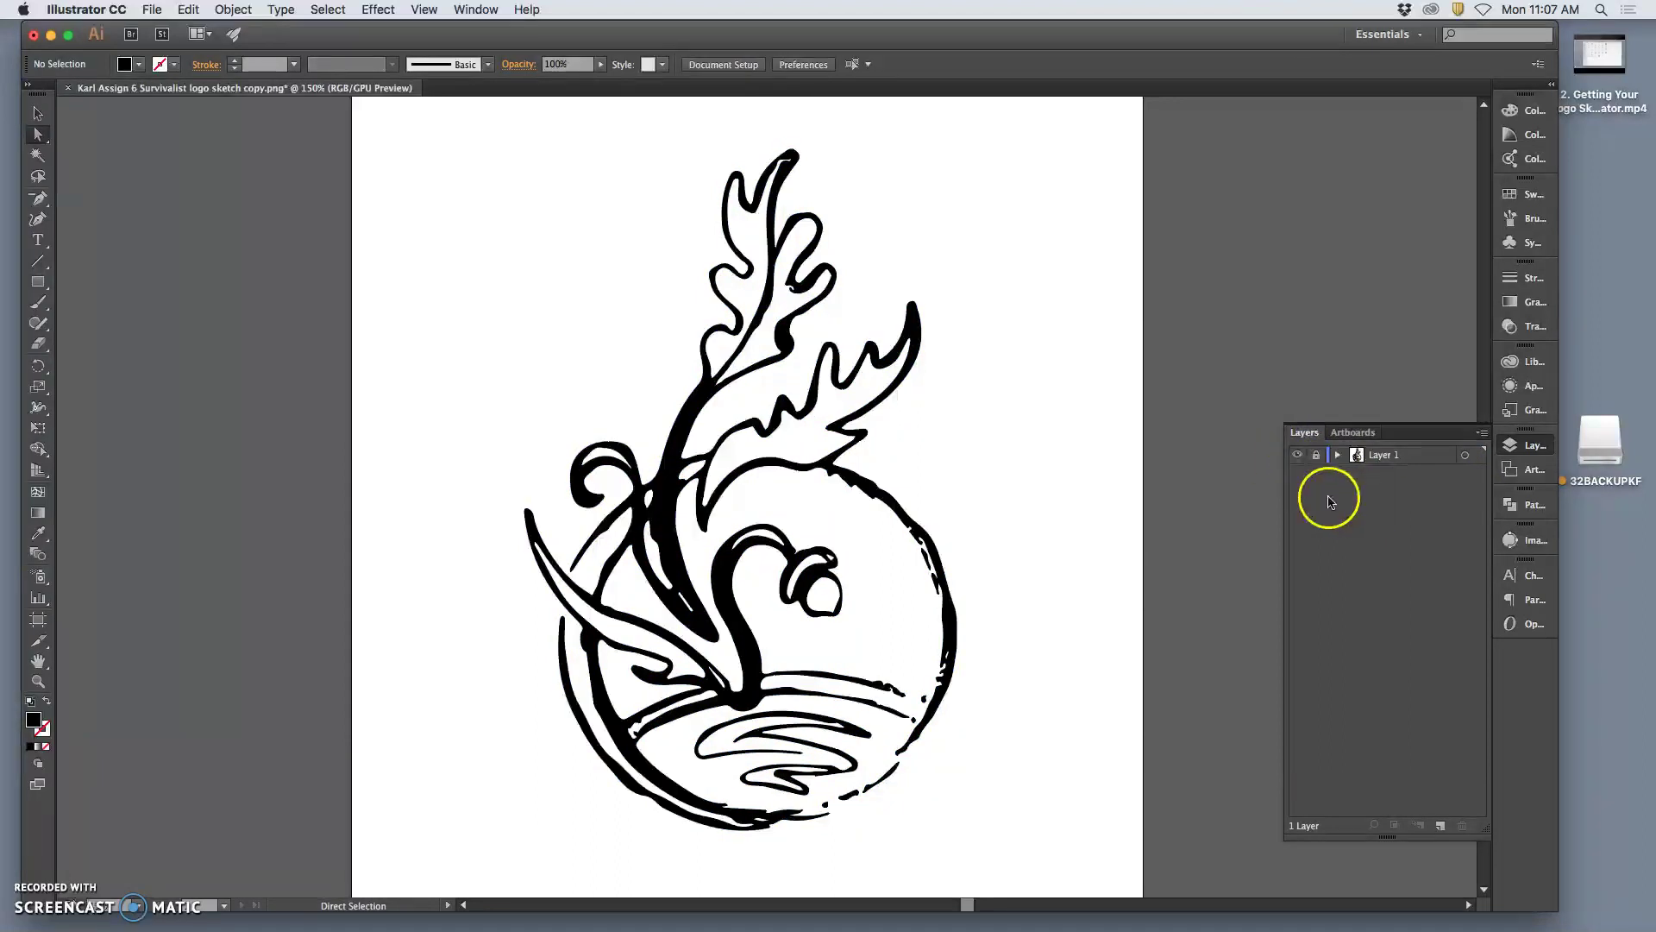
{"action": "left_click", "coordinate": [1298, 456]}
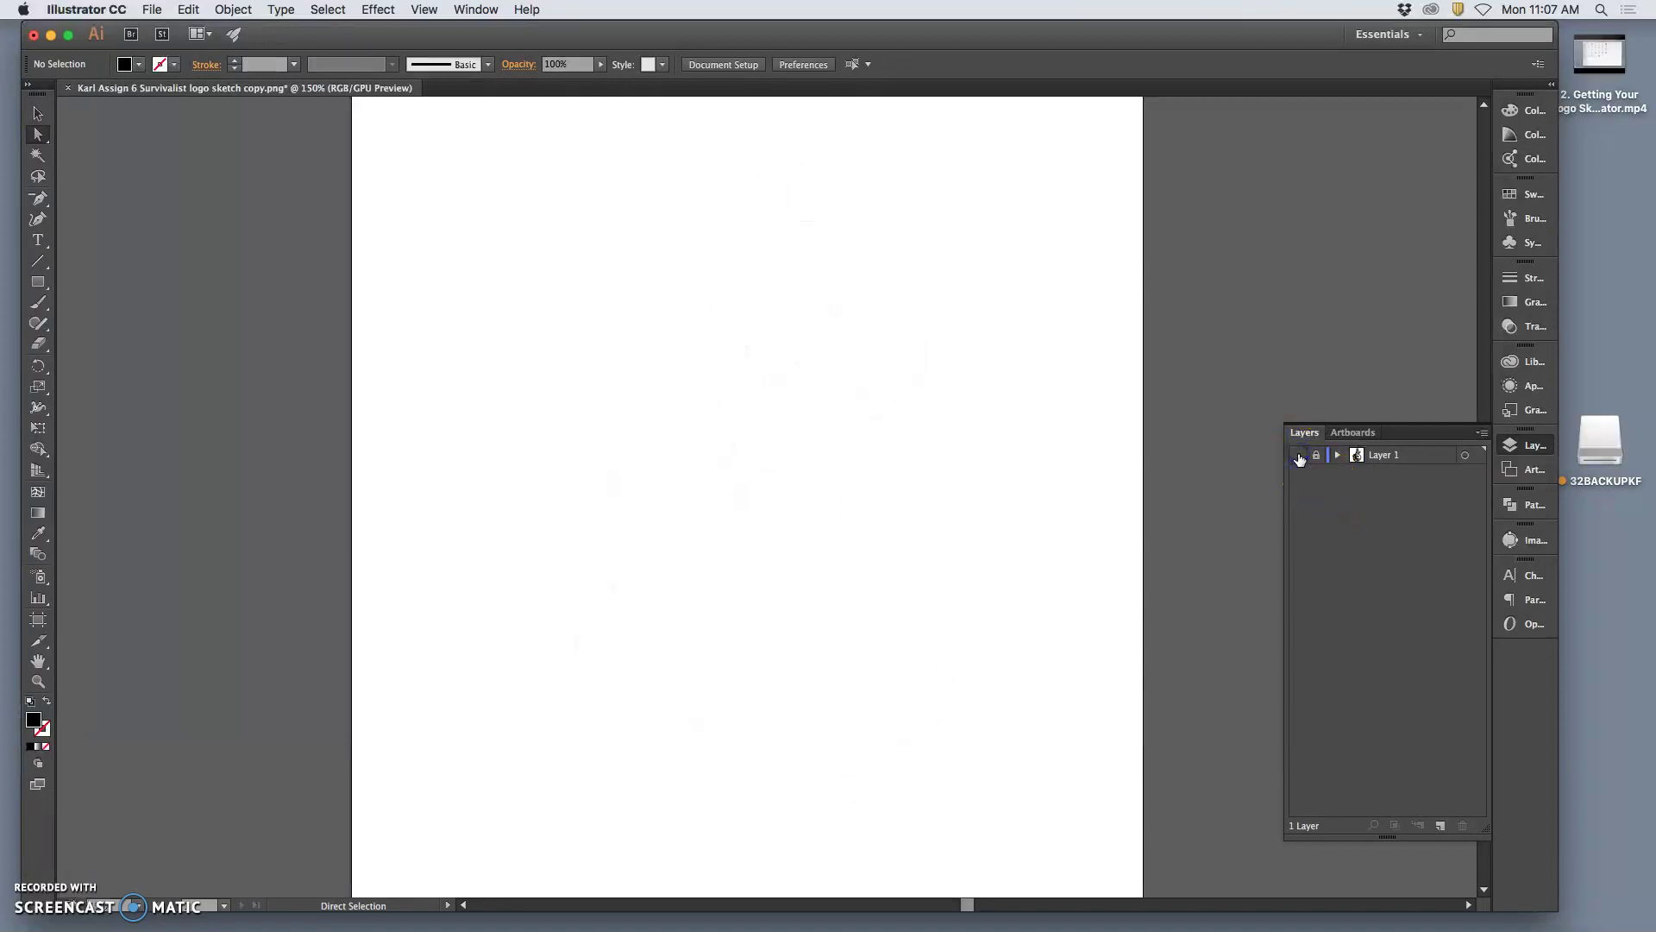
{"action": "left_click", "coordinate": [1299, 457]}
{"action": "left_click", "coordinate": [1299, 456]}
- Drag the sketch PNG from the desktop onto the artboard, then restore the Illustrator window
{"action": "left_click_drag", "start_coordinate": [1294, 37], "coordinate": [1017, 17]}
{"action": "left_click_drag", "start_coordinate": [1351, 188], "coordinate": [451, 559]}
{"action": "left_click_drag", "start_coordinate": [547, 110], "coordinate": [528, 45]}
{"action": "left_click_drag", "start_coordinate": [752, 13], "coordinate": [713, 100]}
{"action": "left_click", "coordinate": [154, 9]}
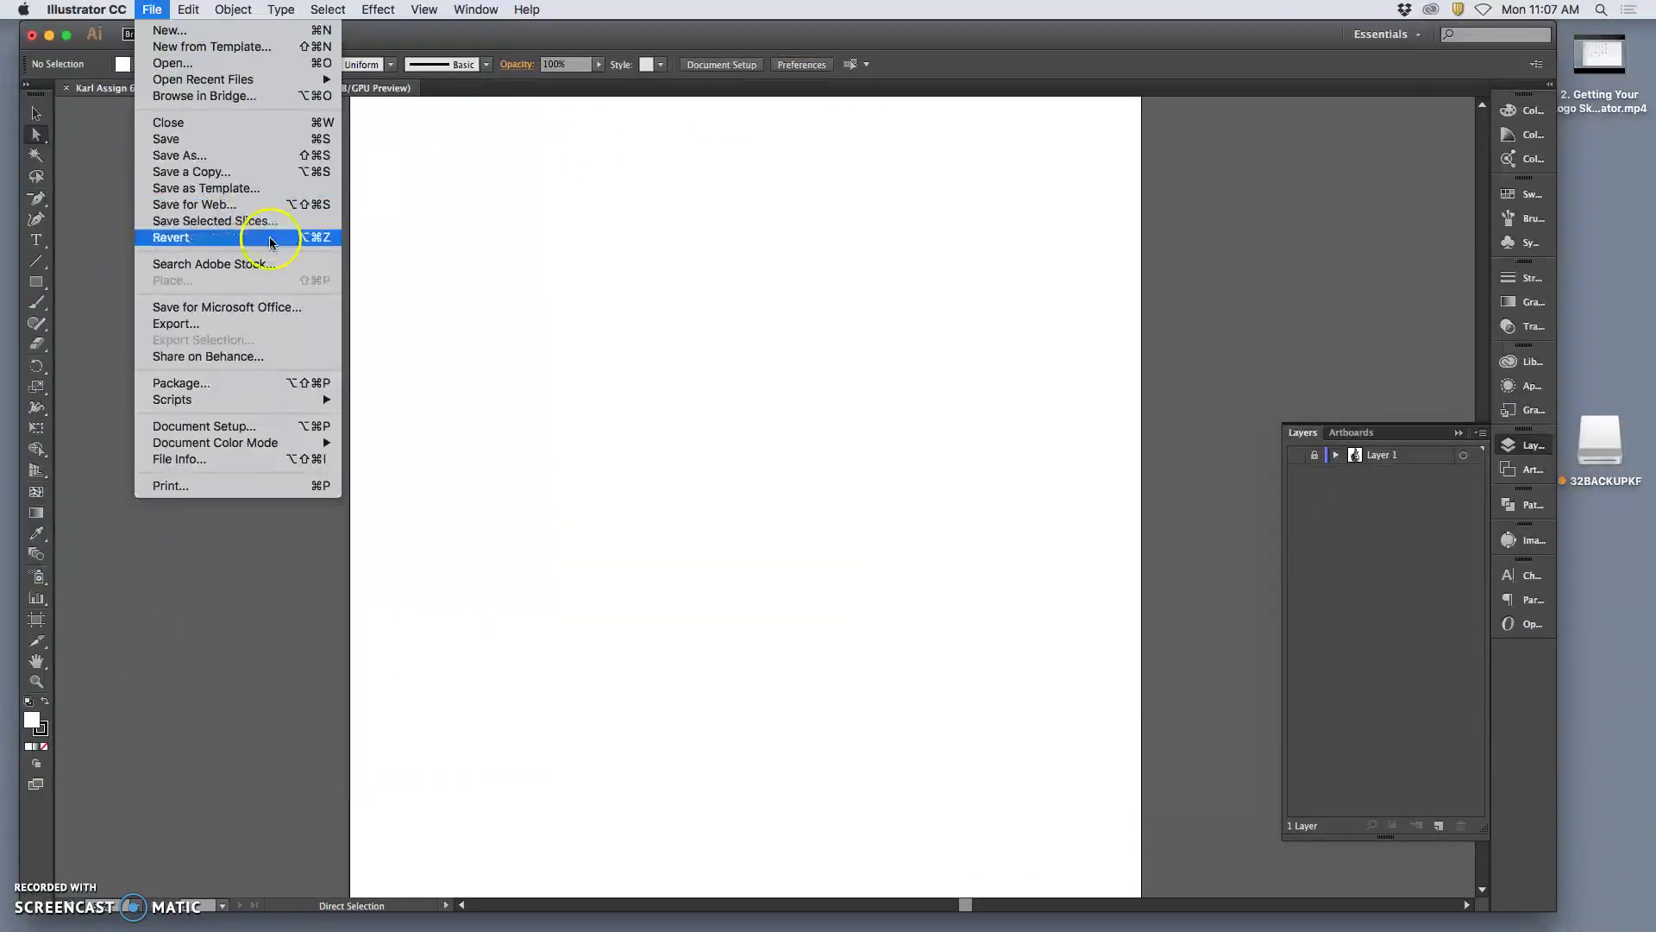
{"action": "mouse_move", "coordinate": [183, 6]}
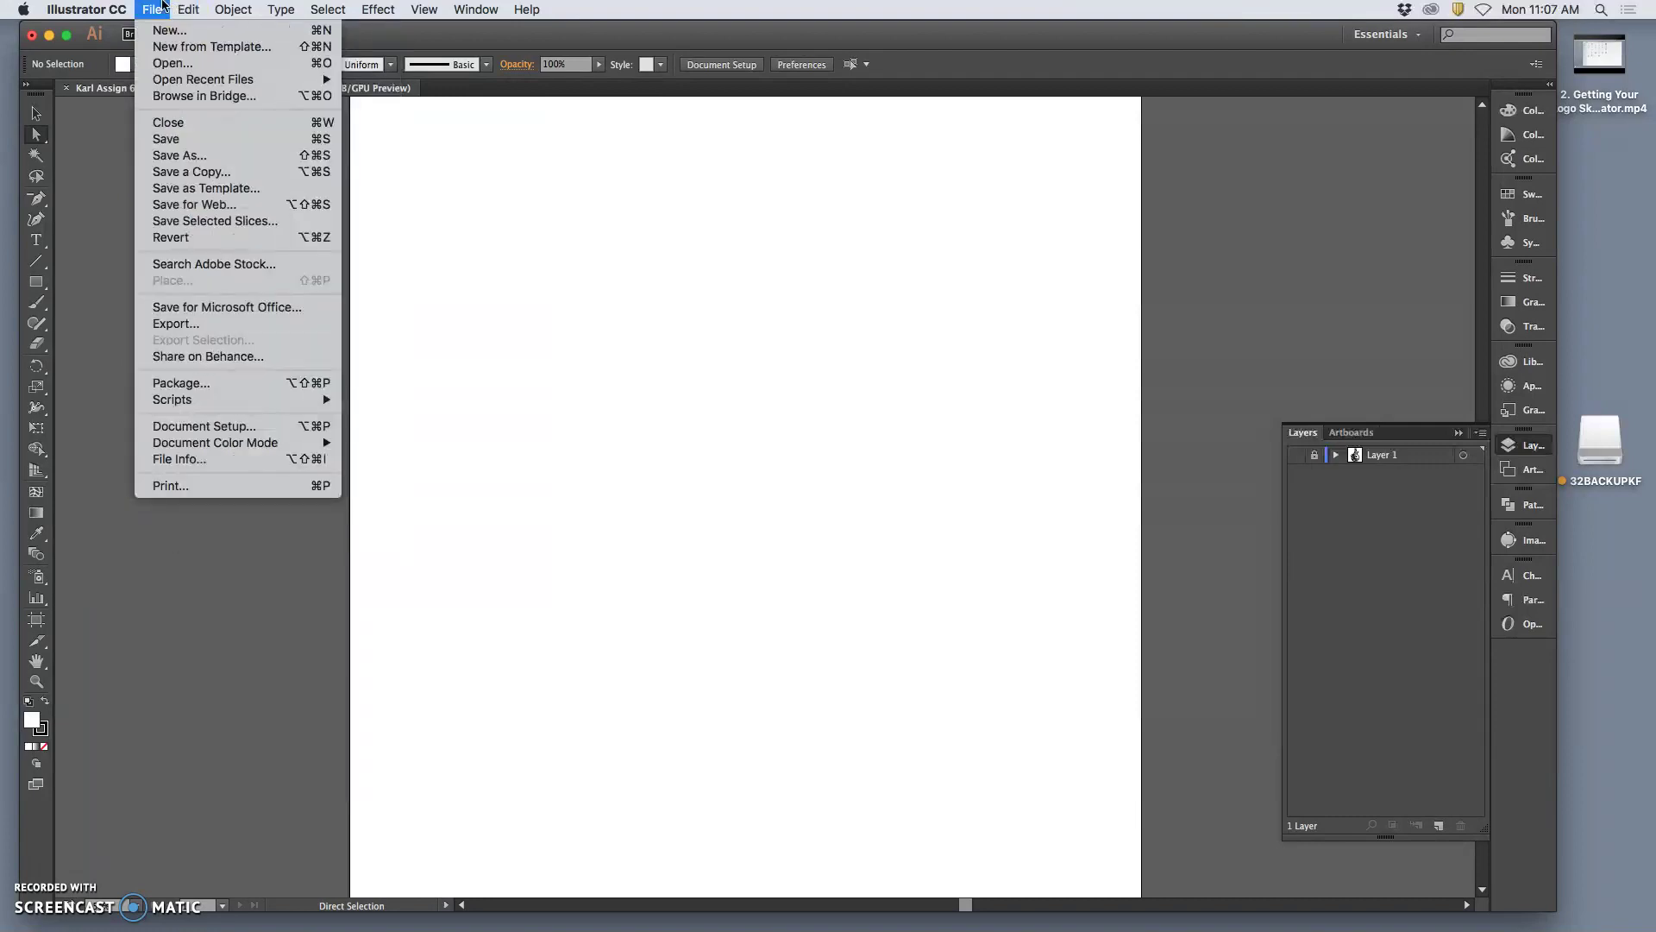
{"action": "left_click", "coordinate": [147, 234]}
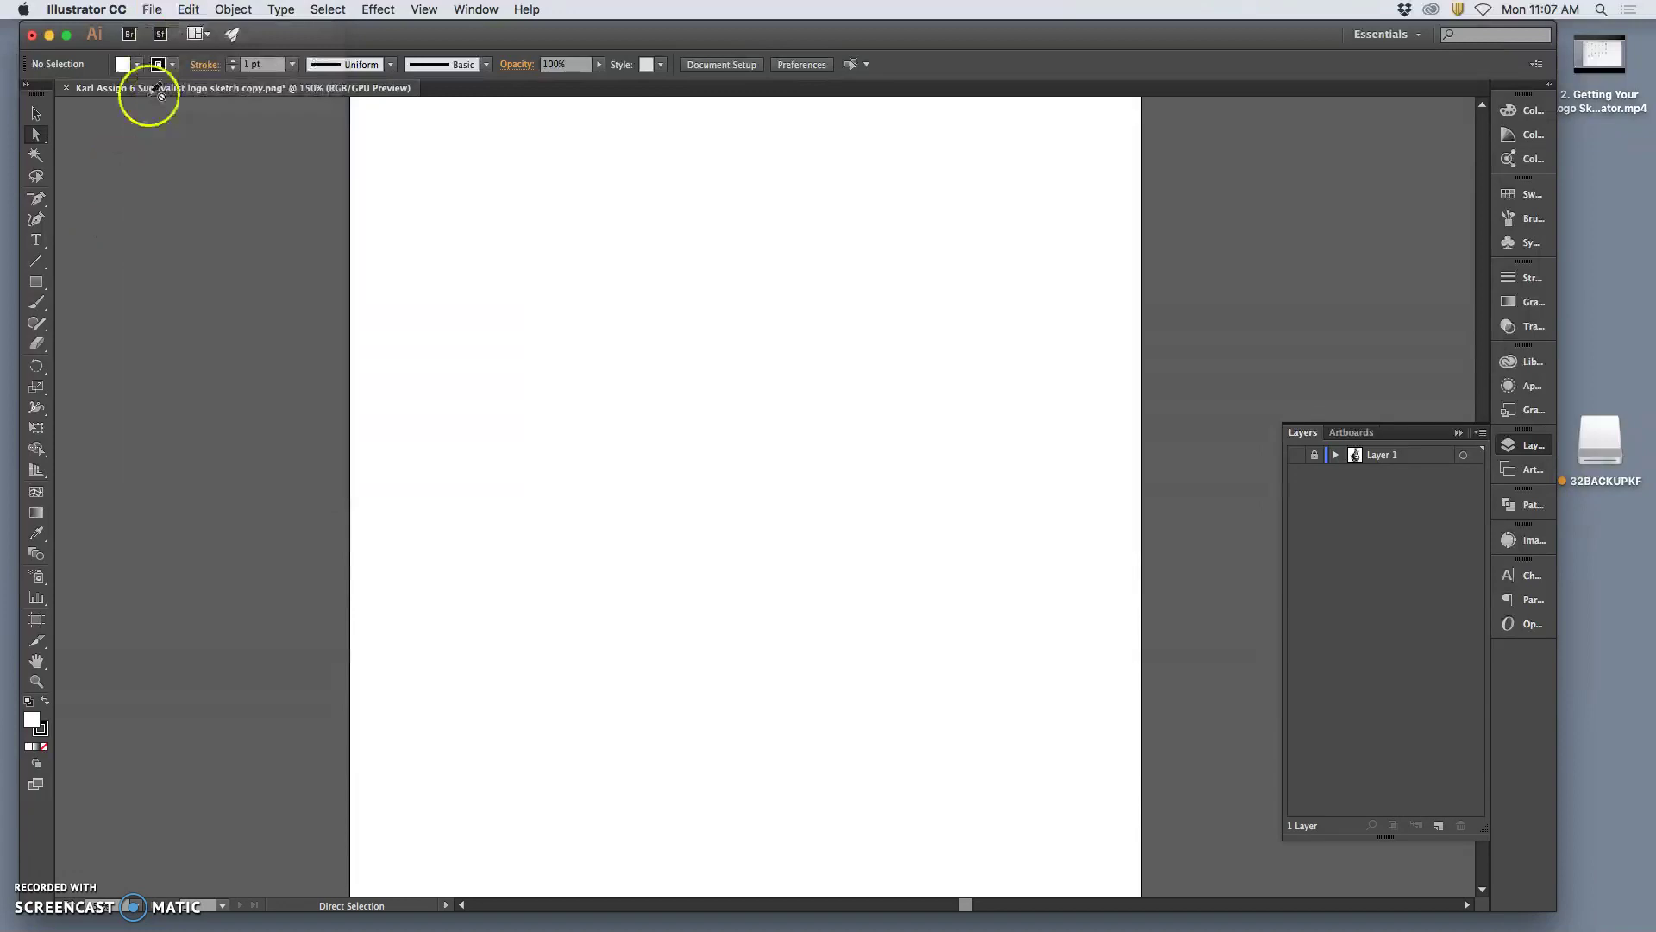
{"action": "left_click", "coordinate": [127, 11]}
{"action": "left_click", "coordinate": [156, 9]}
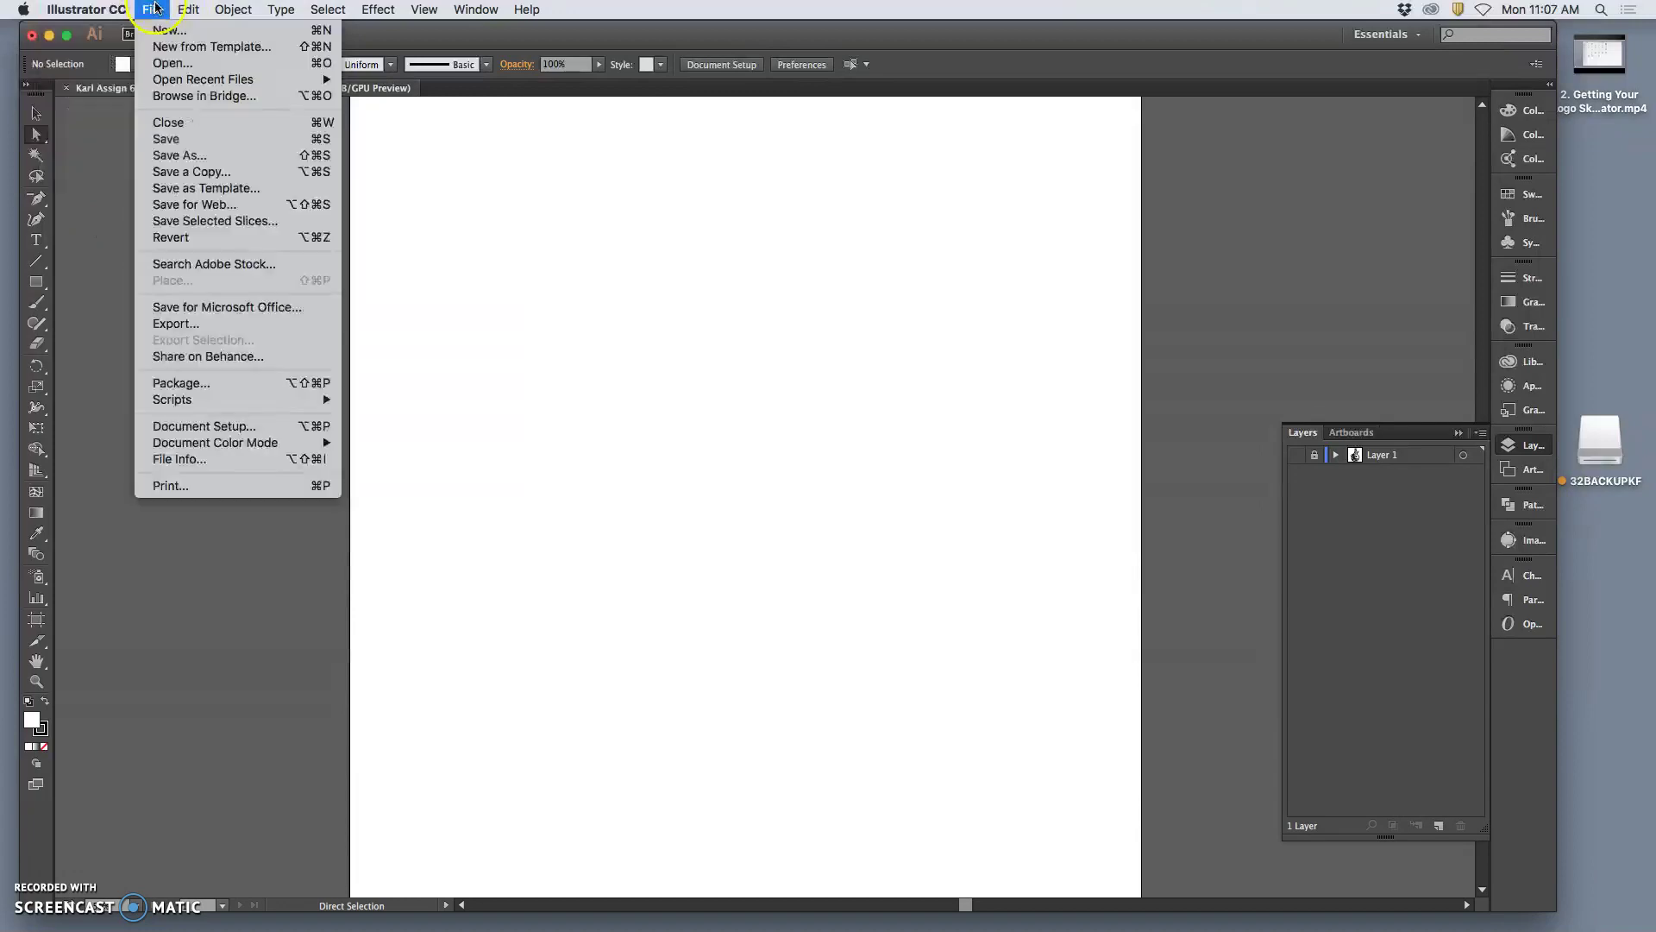
{"action": "mouse_move", "coordinate": [199, 7]}
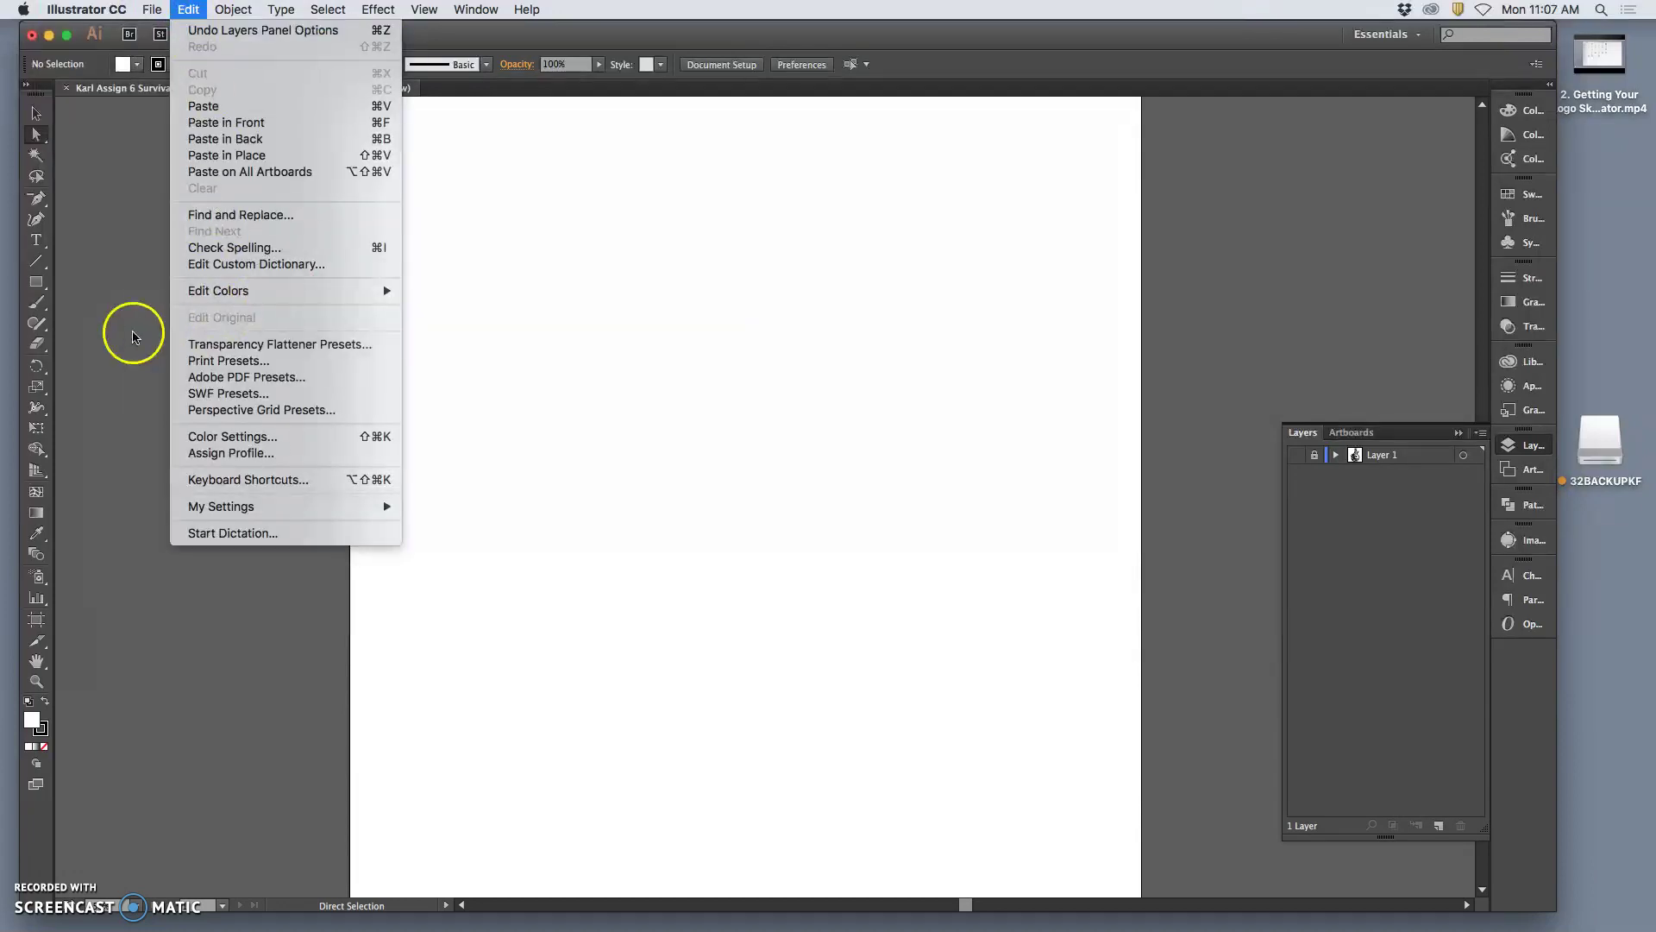
{"action": "left_click", "coordinate": [131, 333]}
{"action": "left_click_drag", "start_coordinate": [1316, 33], "coordinate": [1041, 19]}
{"action": "left_click_drag", "start_coordinate": [1333, 181], "coordinate": [1585, 200]}
{"action": "left_click_drag", "start_coordinate": [1107, 38], "coordinate": [1333, 34]}
{"action": "right_click", "coordinate": [1586, 192]}
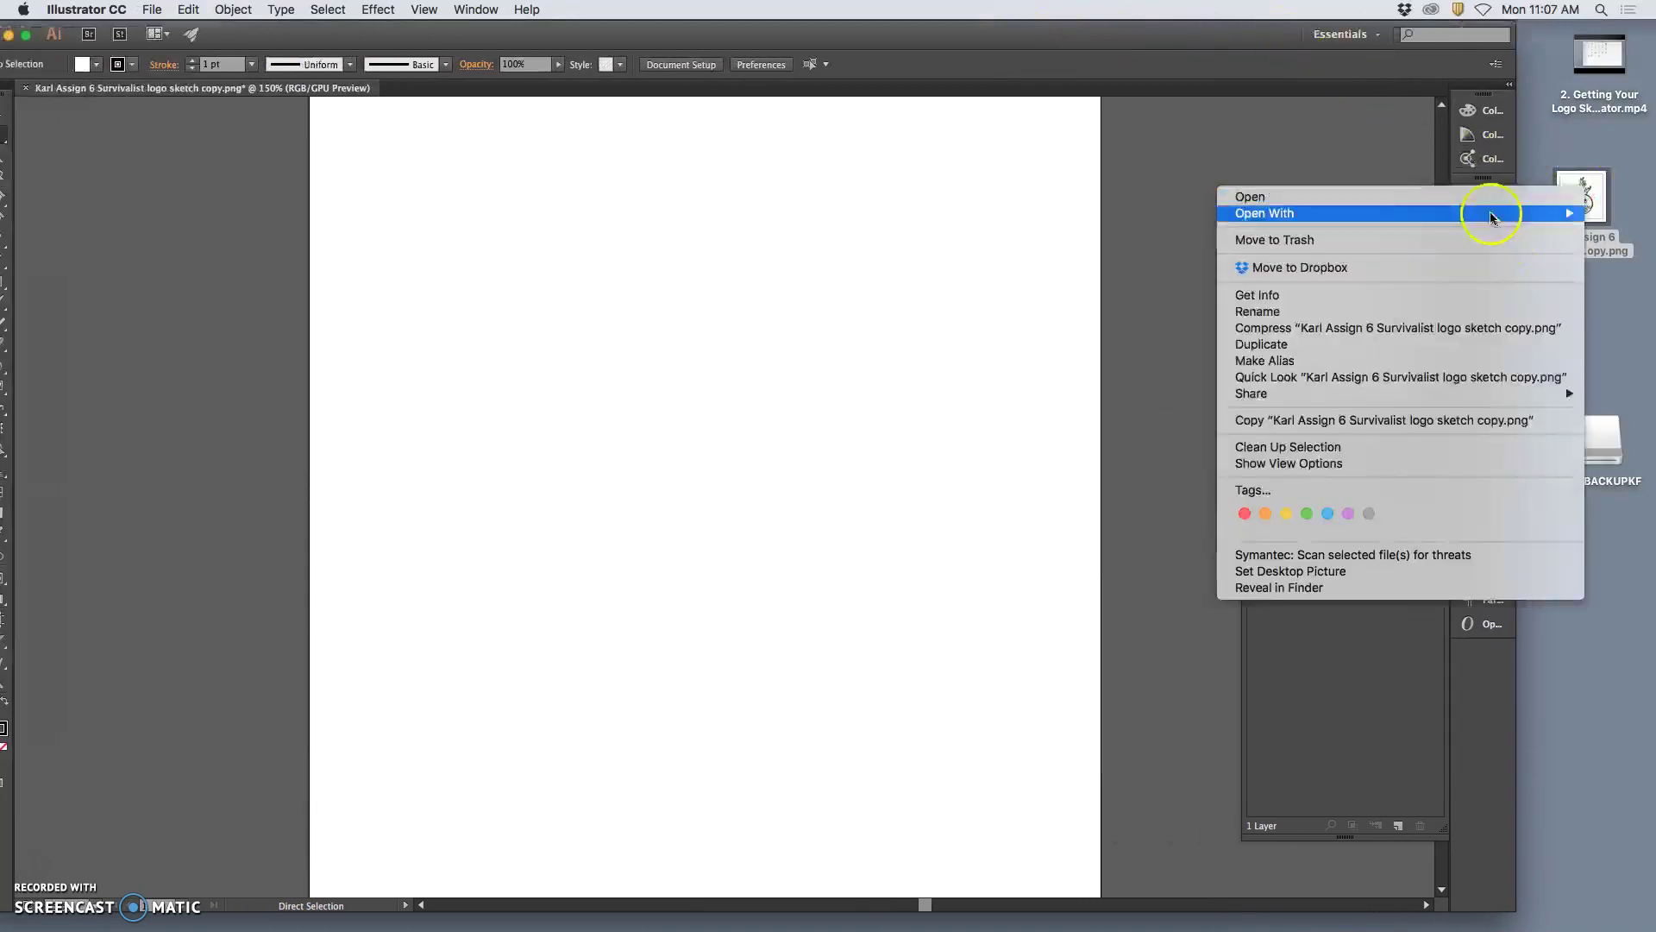
{"action": "mouse_move", "coordinate": [1472, 212]}
{"action": "left_click", "coordinate": [1113, 274]}
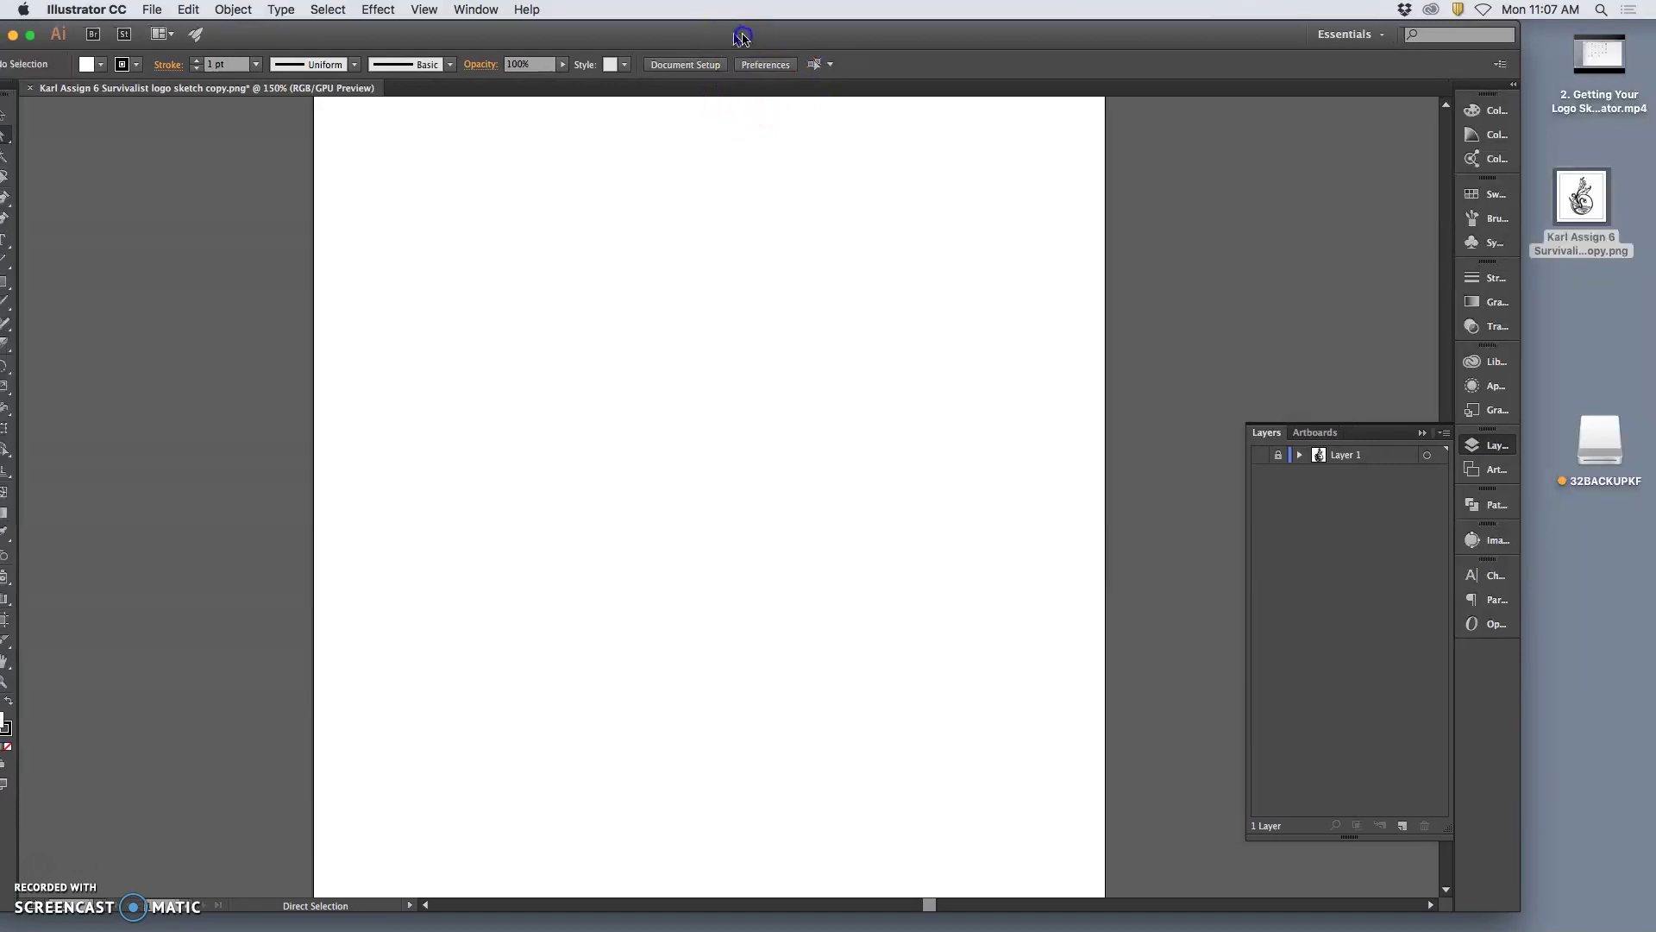
{"action": "left_click_drag", "start_coordinate": [738, 35], "coordinate": [794, 31]}
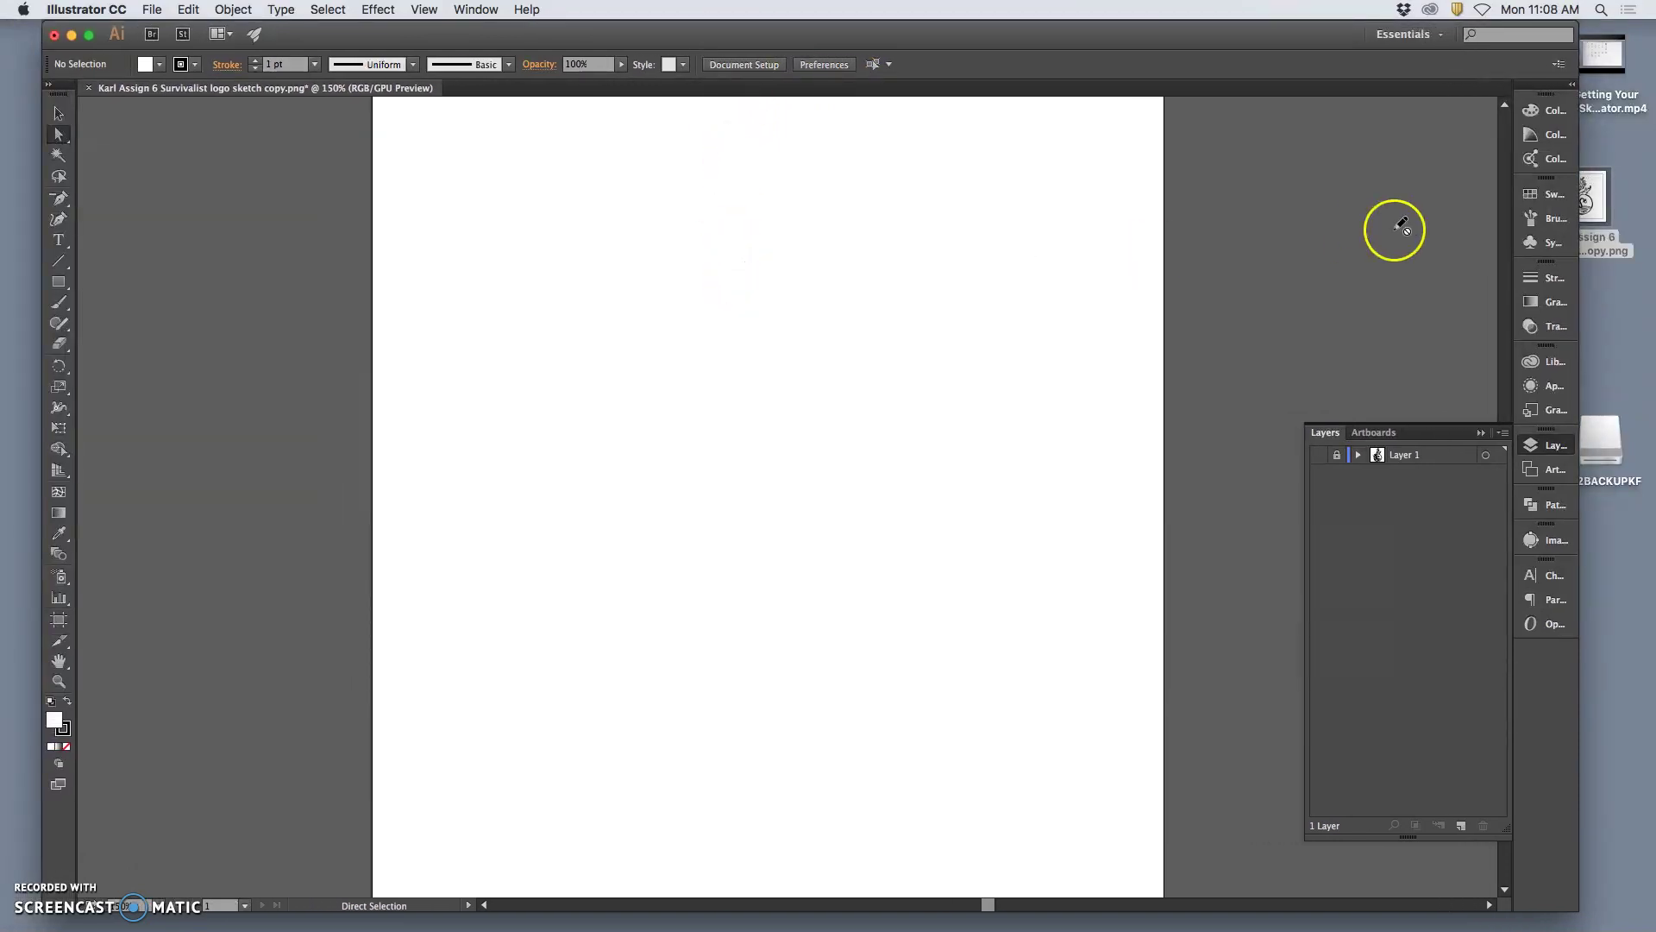
{"action": "mouse_move", "coordinate": [1005, 927]}
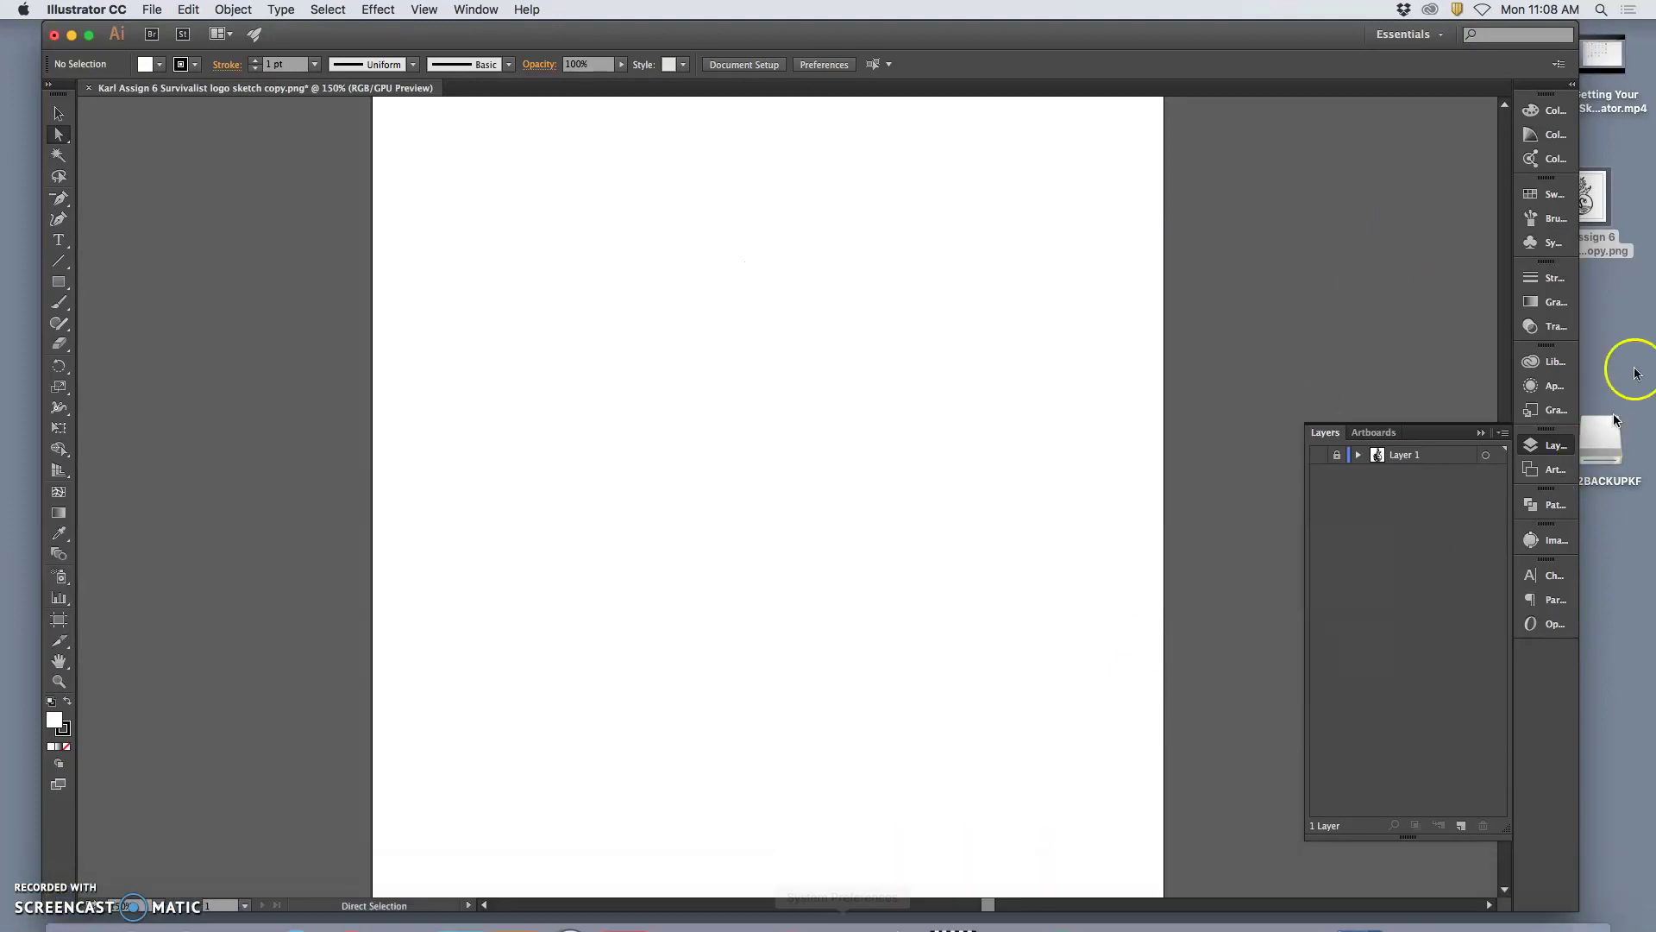
{"action": "right_click", "coordinate": [1593, 195]}
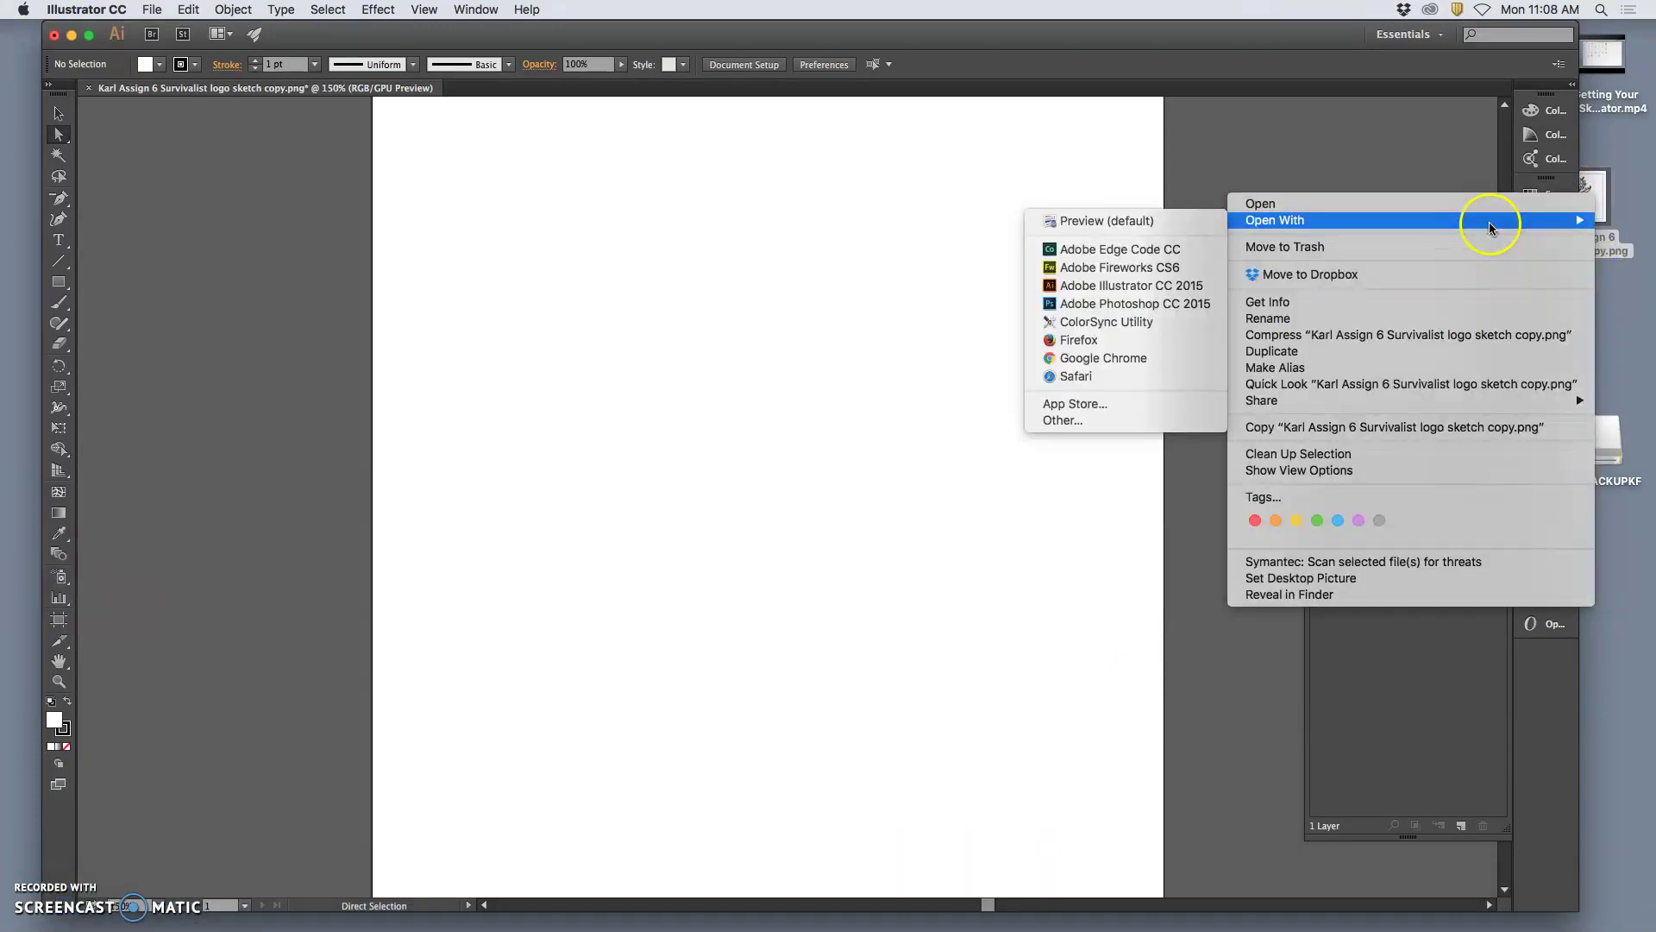
{"action": "mouse_move", "coordinate": [1235, 220]}
{"action": "left_click", "coordinate": [1172, 285]}
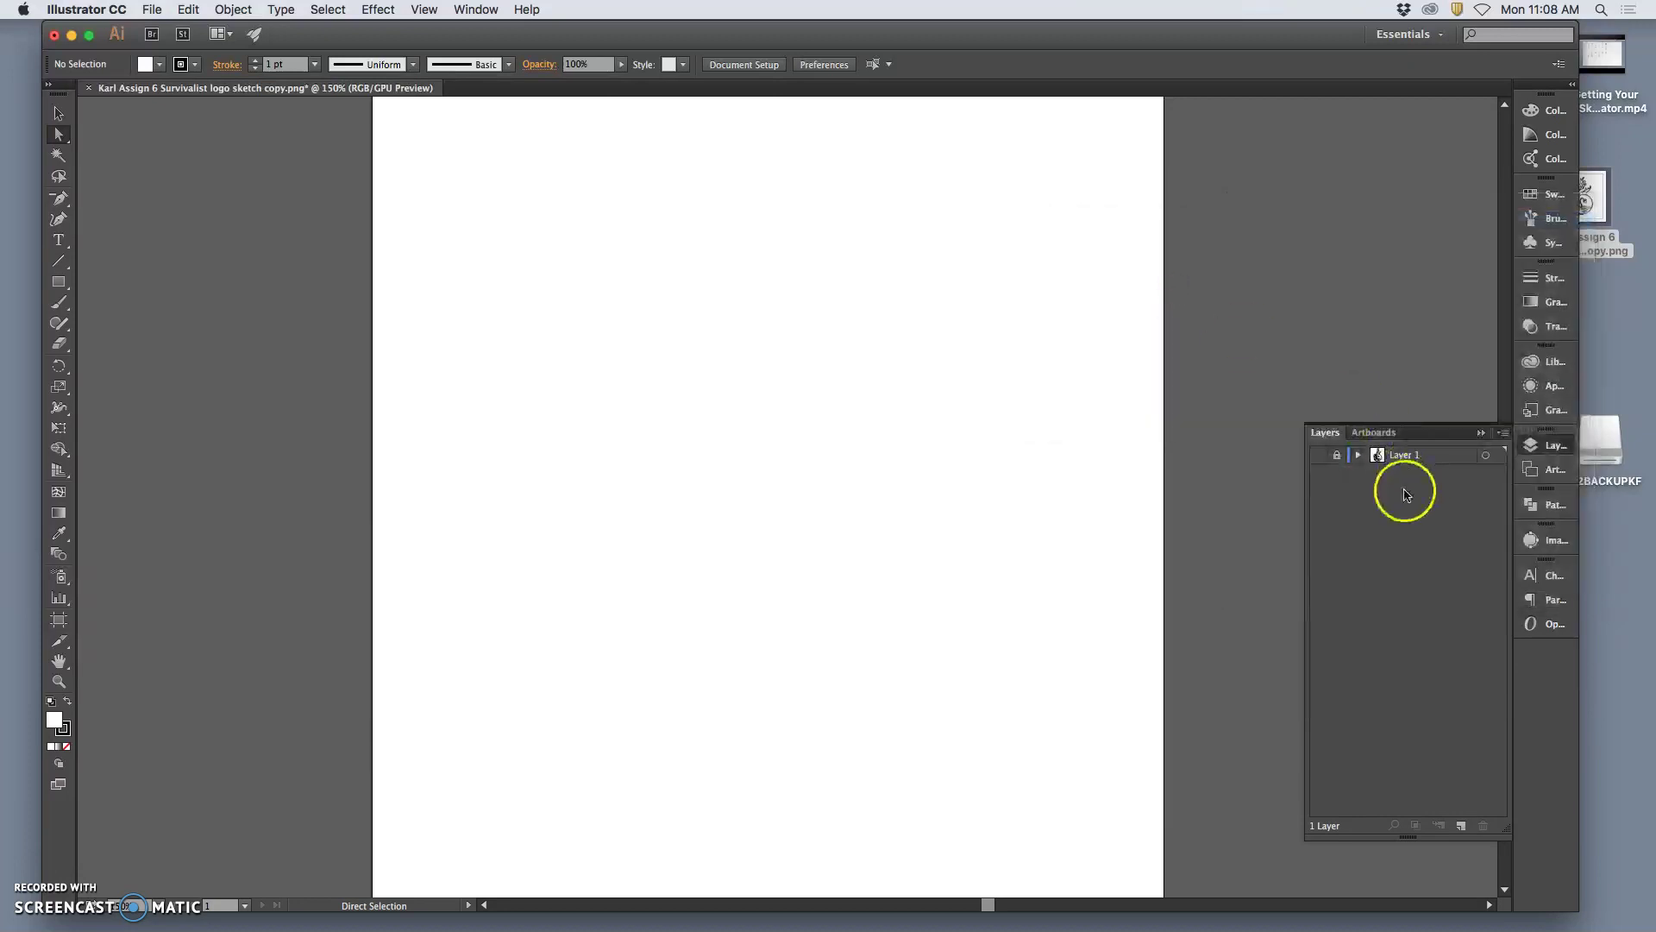
{"action": "left_click", "coordinate": [1319, 455]}
{"action": "left_click", "coordinate": [1318, 455]}
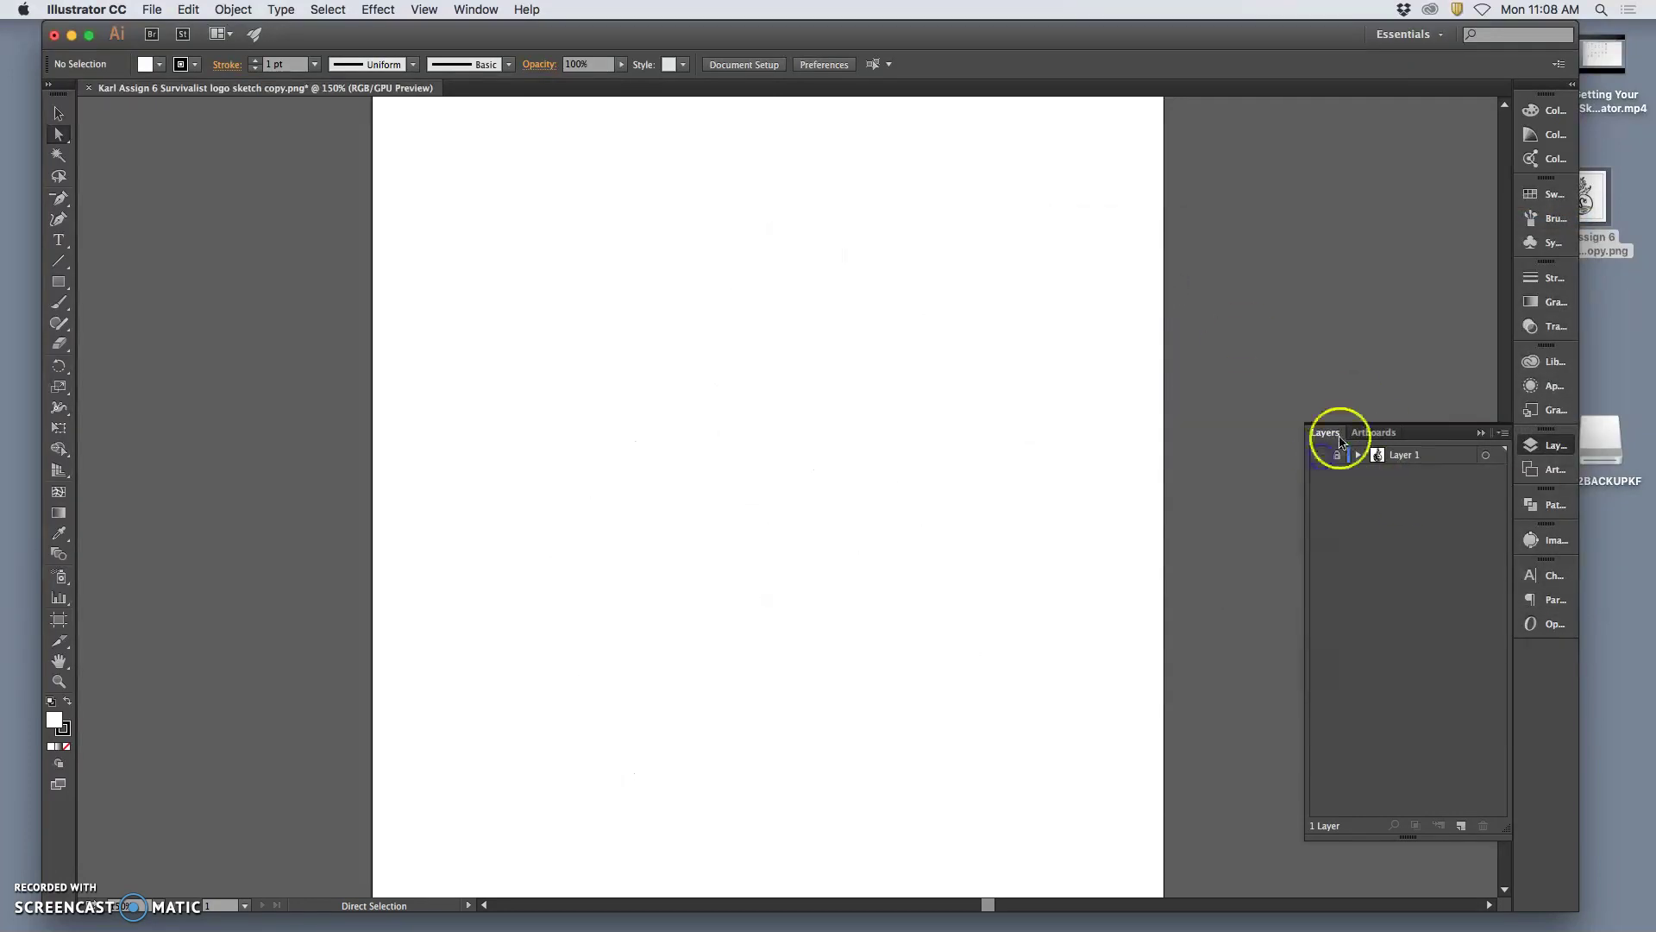
- Save As 'Assign 6 Survivalist logo sketch test.ai' in Illustrator format on the Desktop, replacing 'copy' with 'test'
{"action": "left_click", "coordinate": [152, 9]}
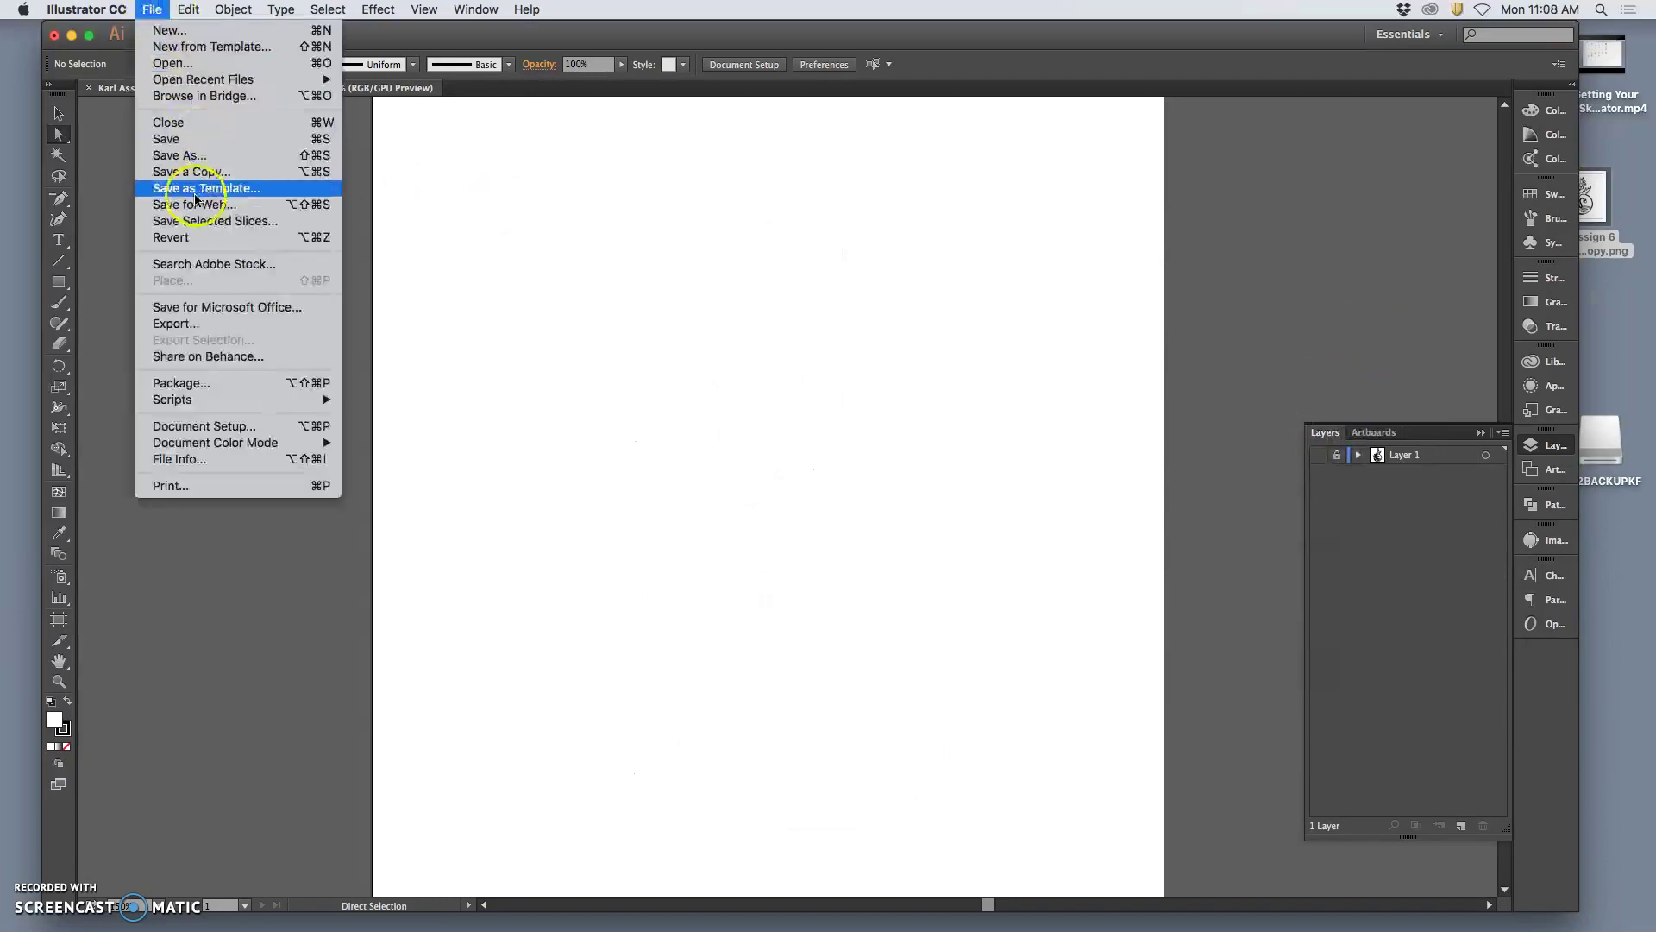
{"action": "left_click", "coordinate": [182, 156]}
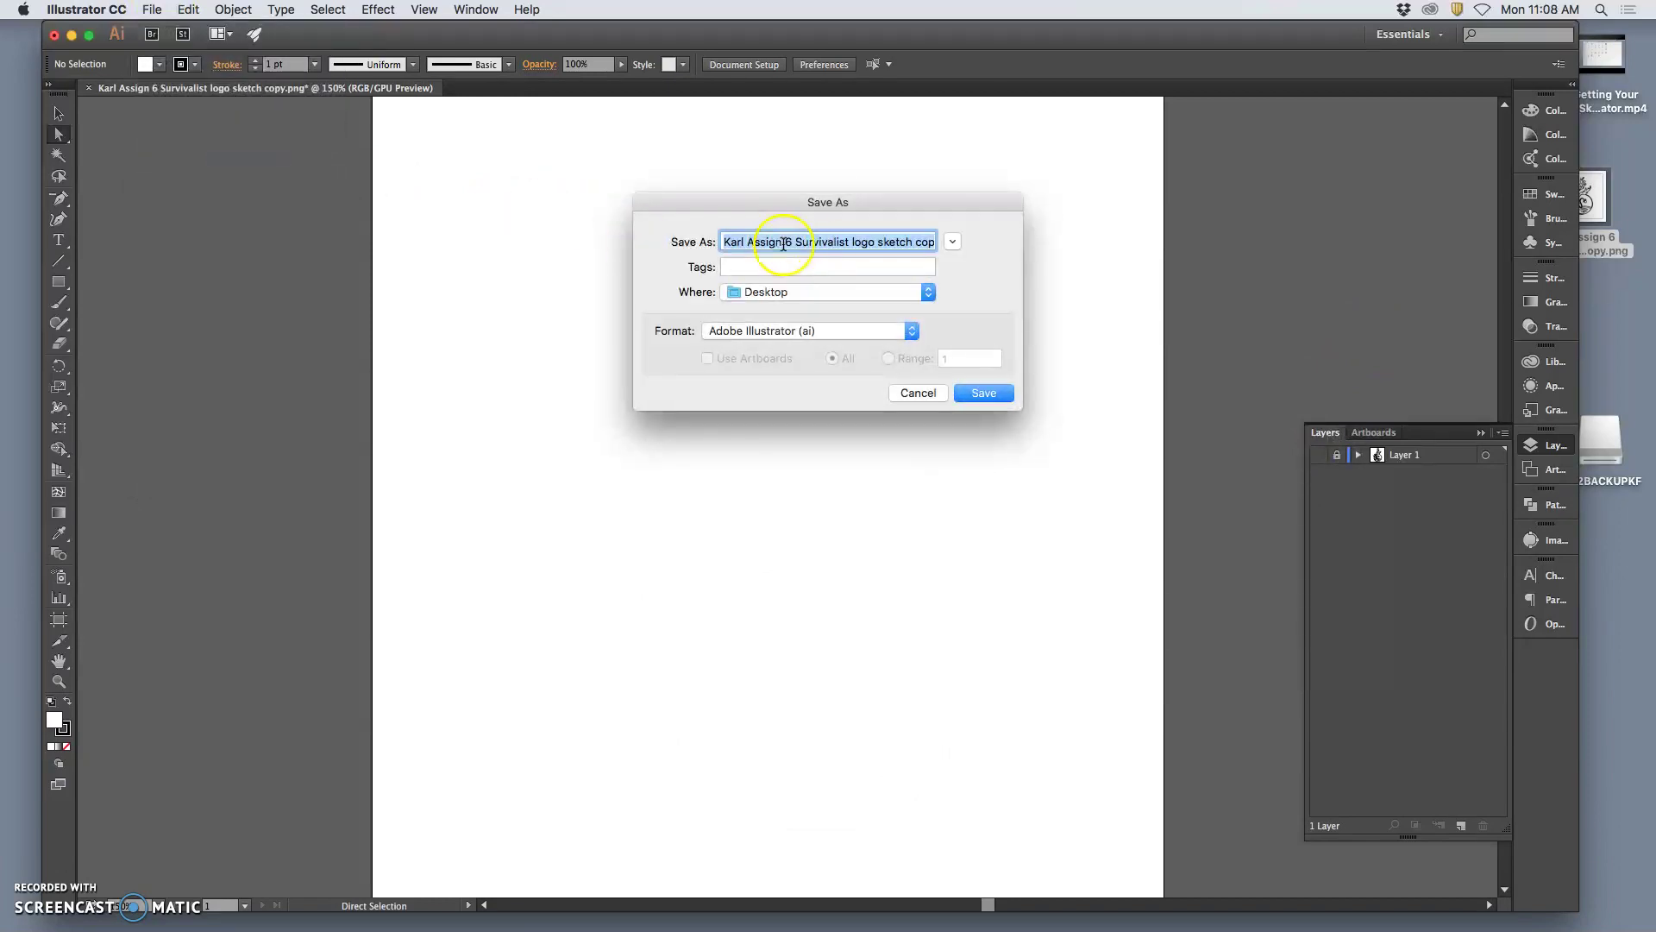
{"action": "left_click", "coordinate": [759, 233]}
{"action": "left_click", "coordinate": [923, 242]}
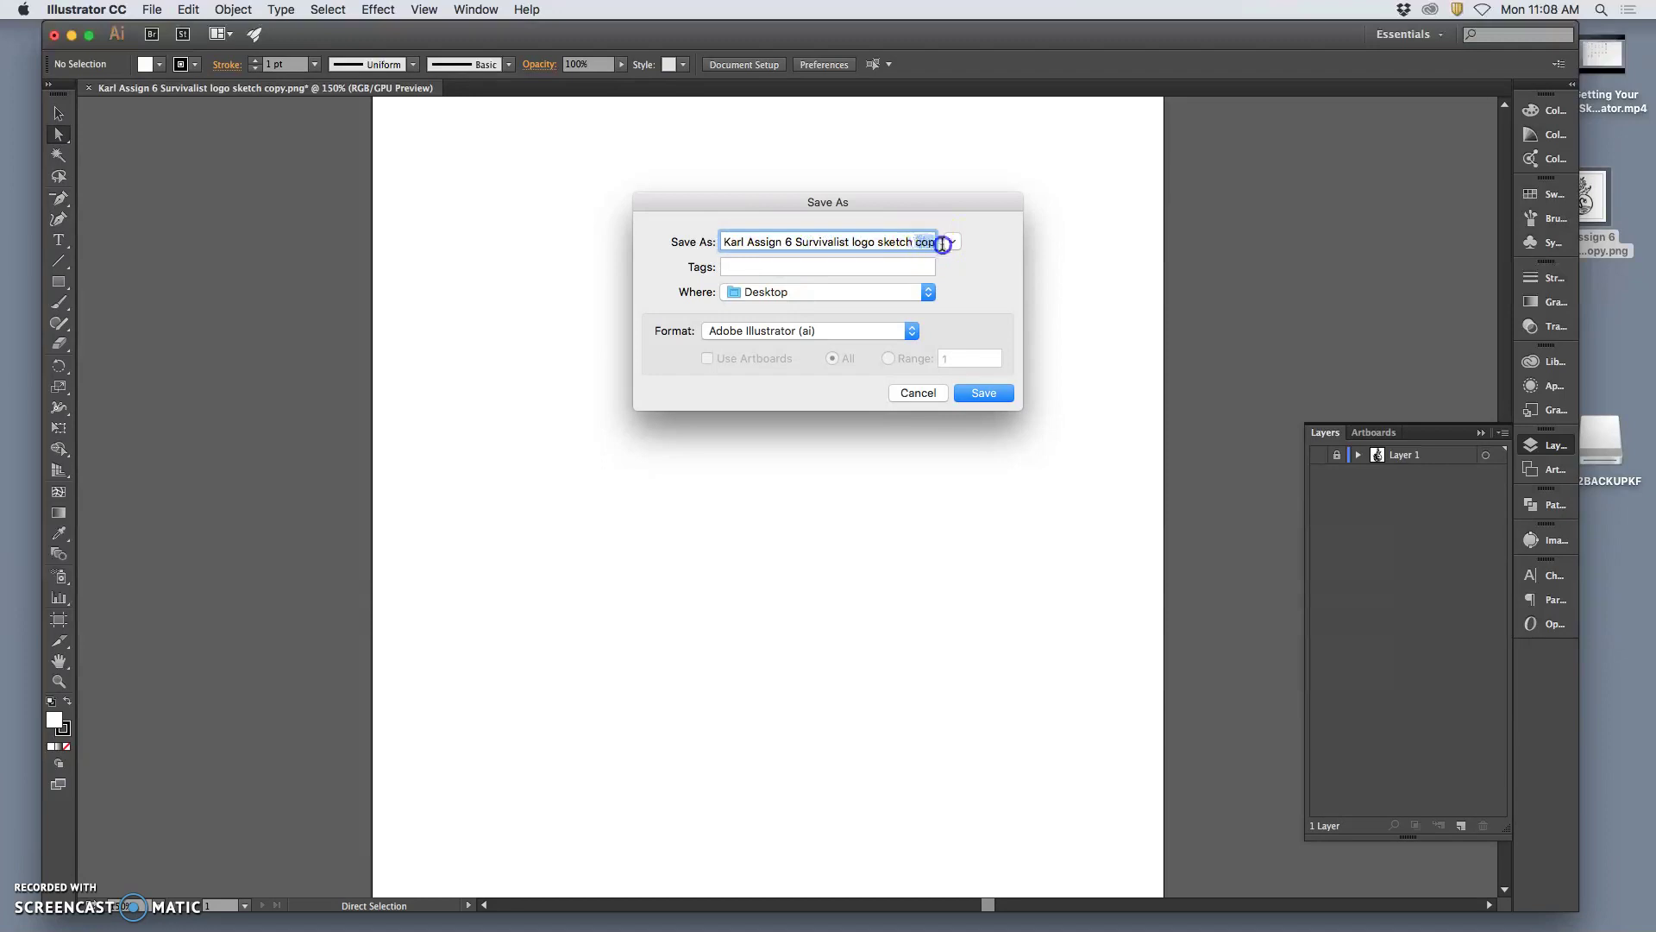
{"action": "left_click_drag", "start_coordinate": [943, 244], "coordinate": [934, 243]}
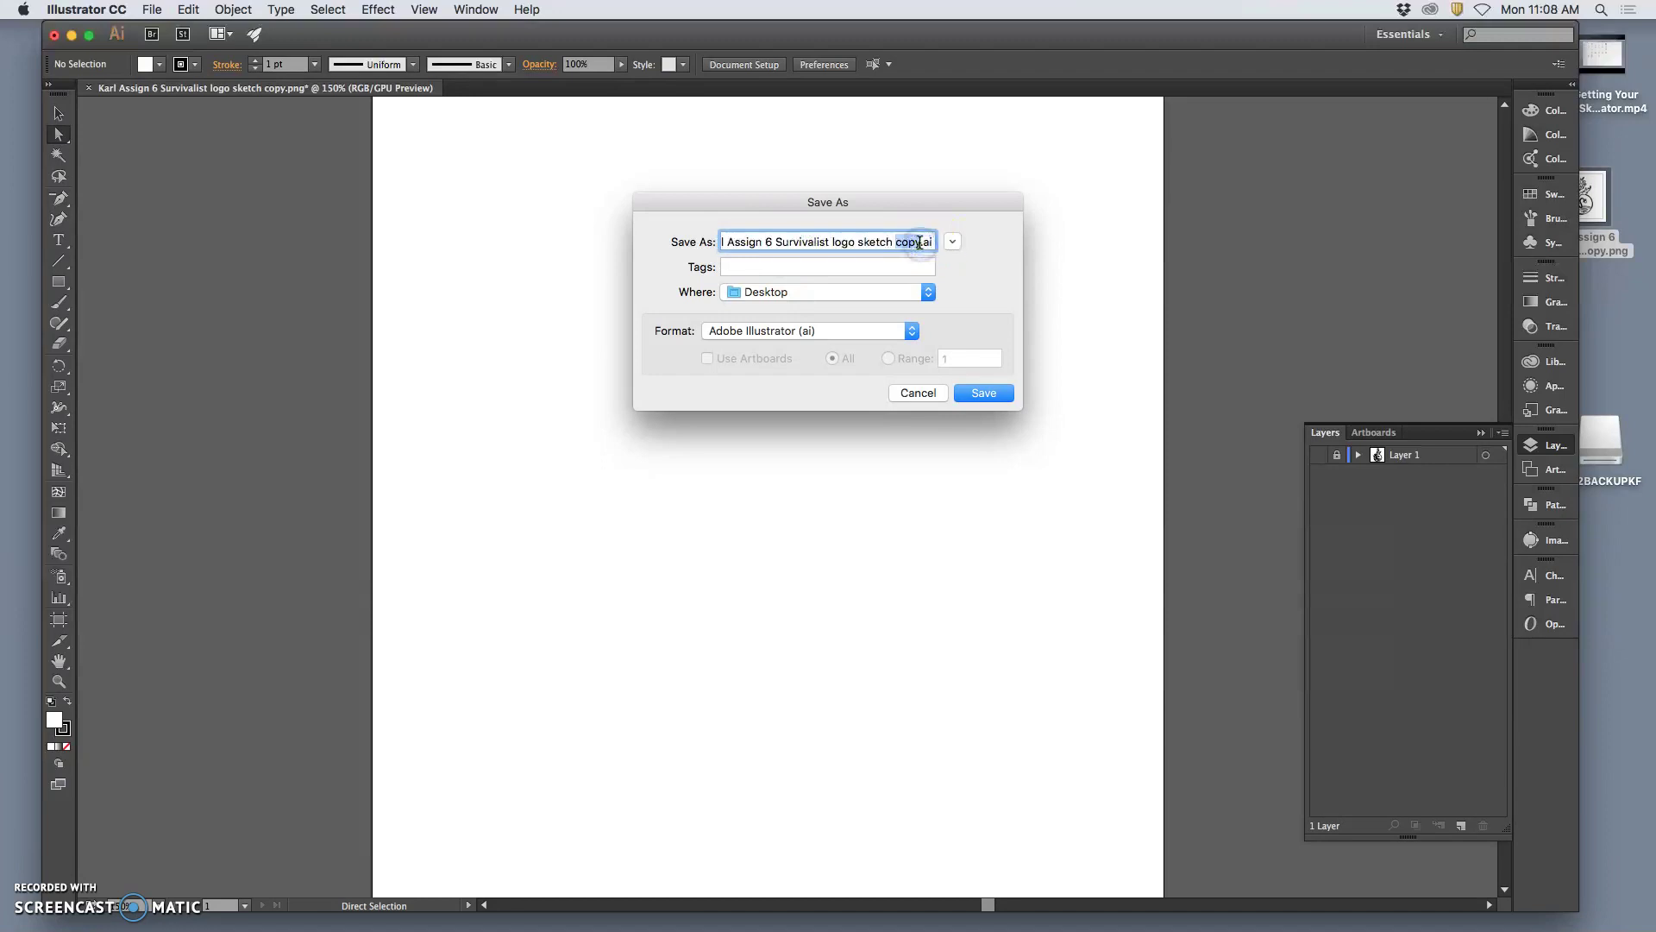
{"action": "key", "text": "BackSpace"}
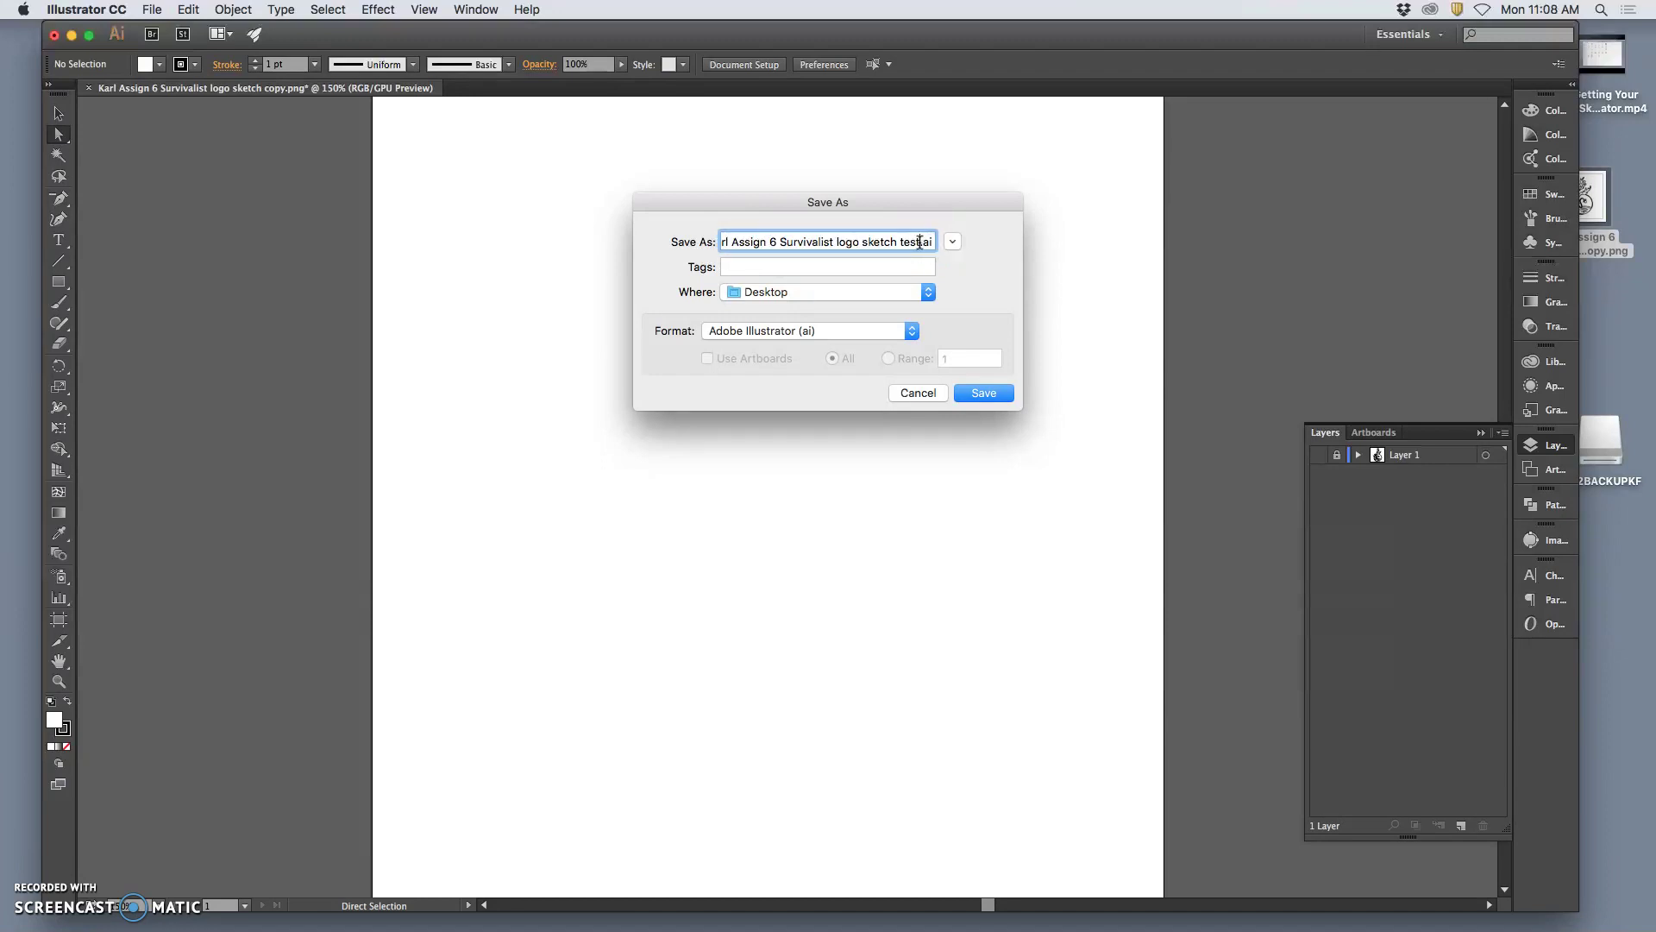
{"action": "left_click", "coordinate": [985, 394]}
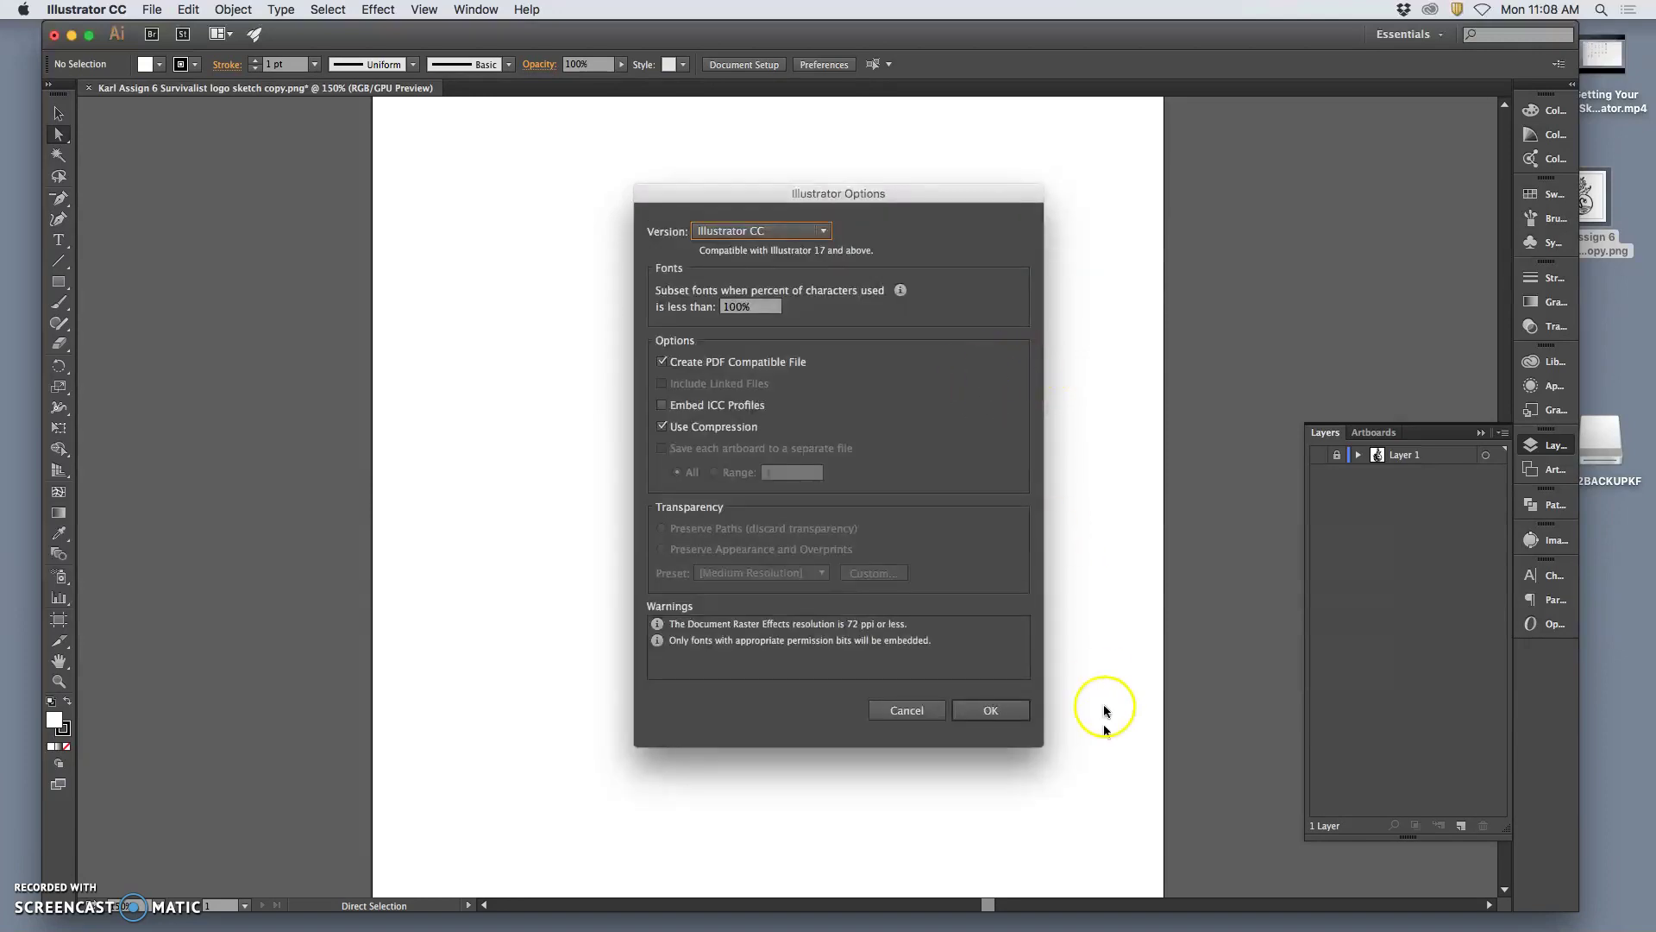
{"action": "key", "text": "Return"}
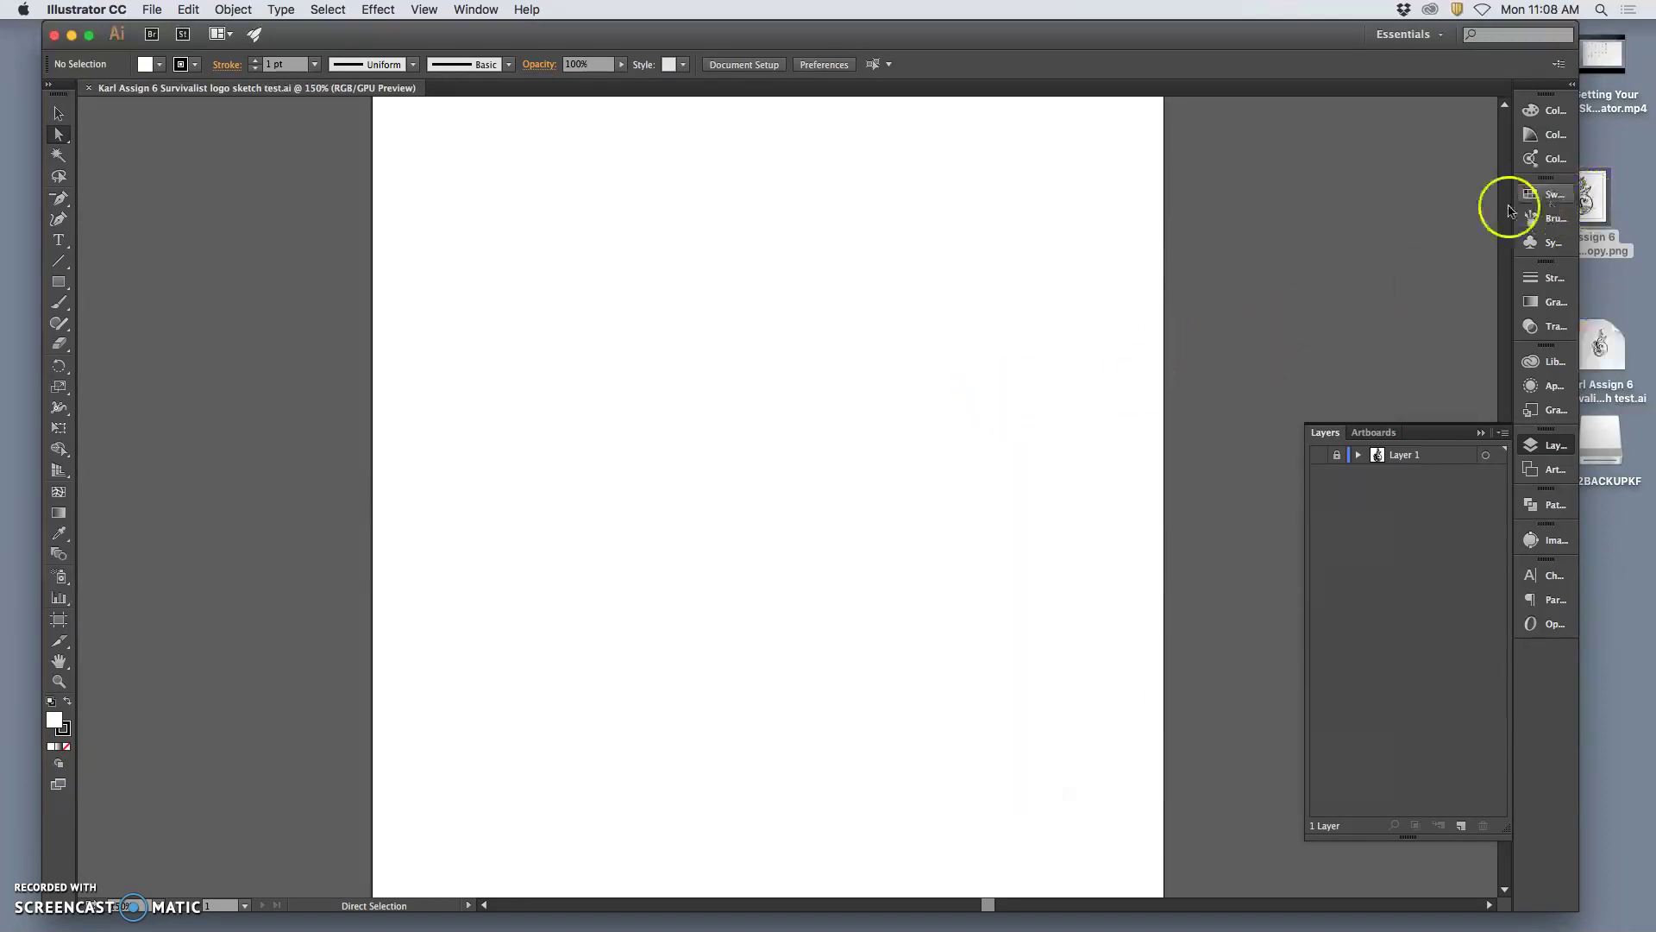
- Open the sketch copy PNG in Illustrator CC 2015, zoom out, and undo an accidental move
{"action": "right_click", "coordinate": [1588, 206]}
{"action": "mouse_move", "coordinate": [1516, 230]}
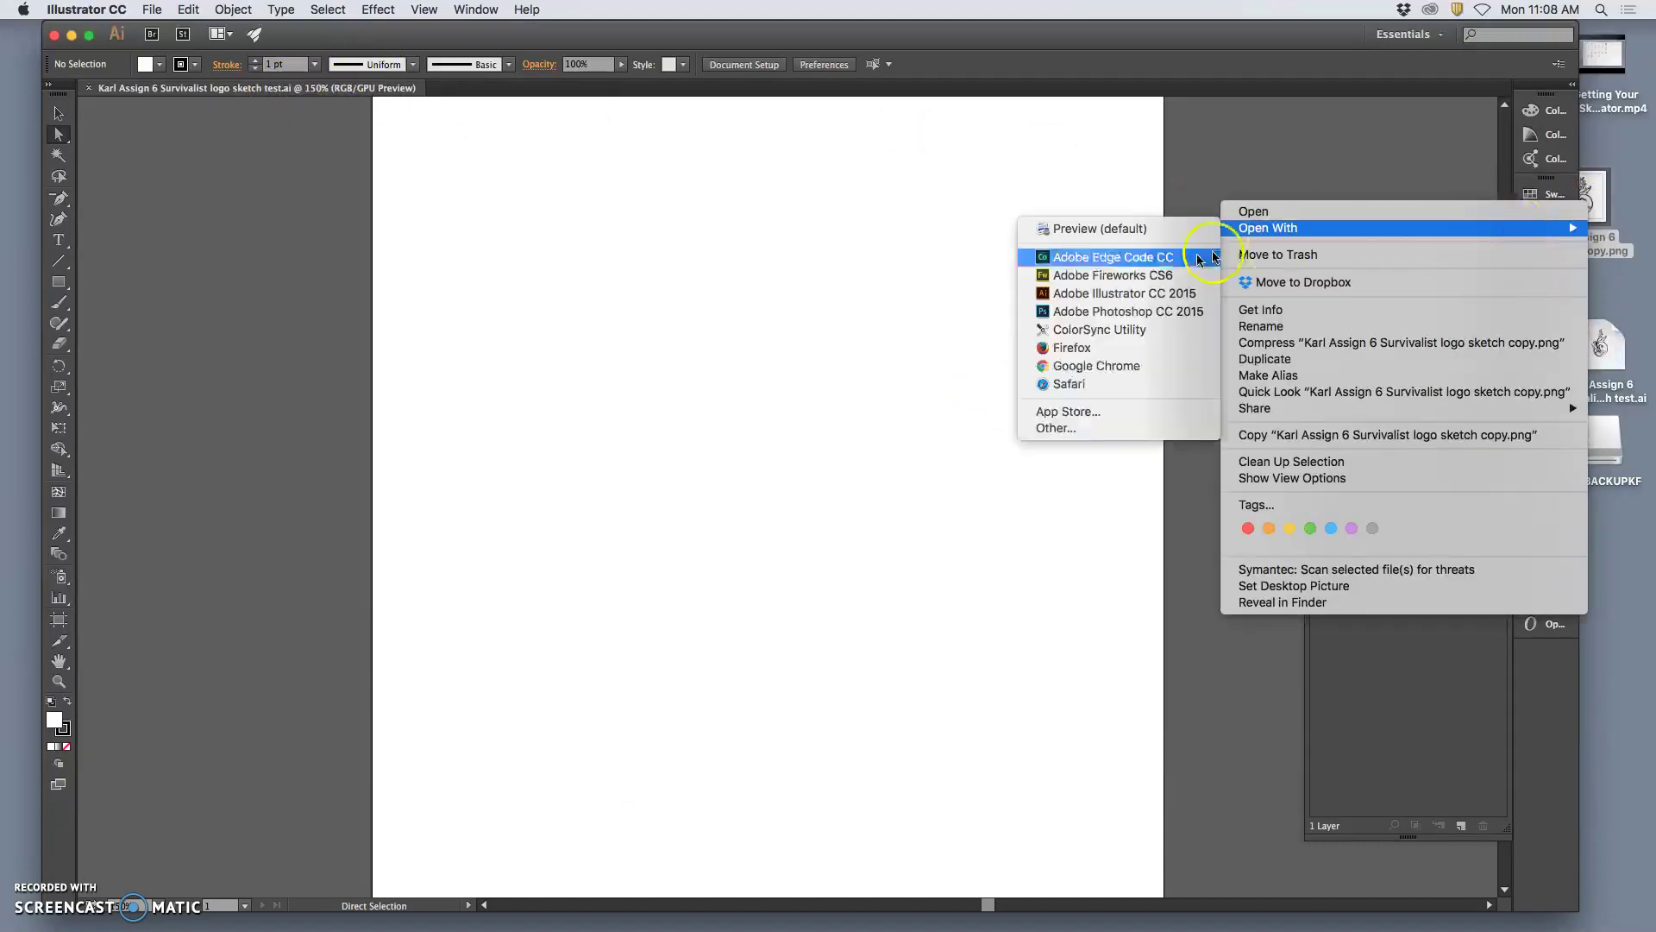
{"action": "left_click", "coordinate": [1147, 288]}
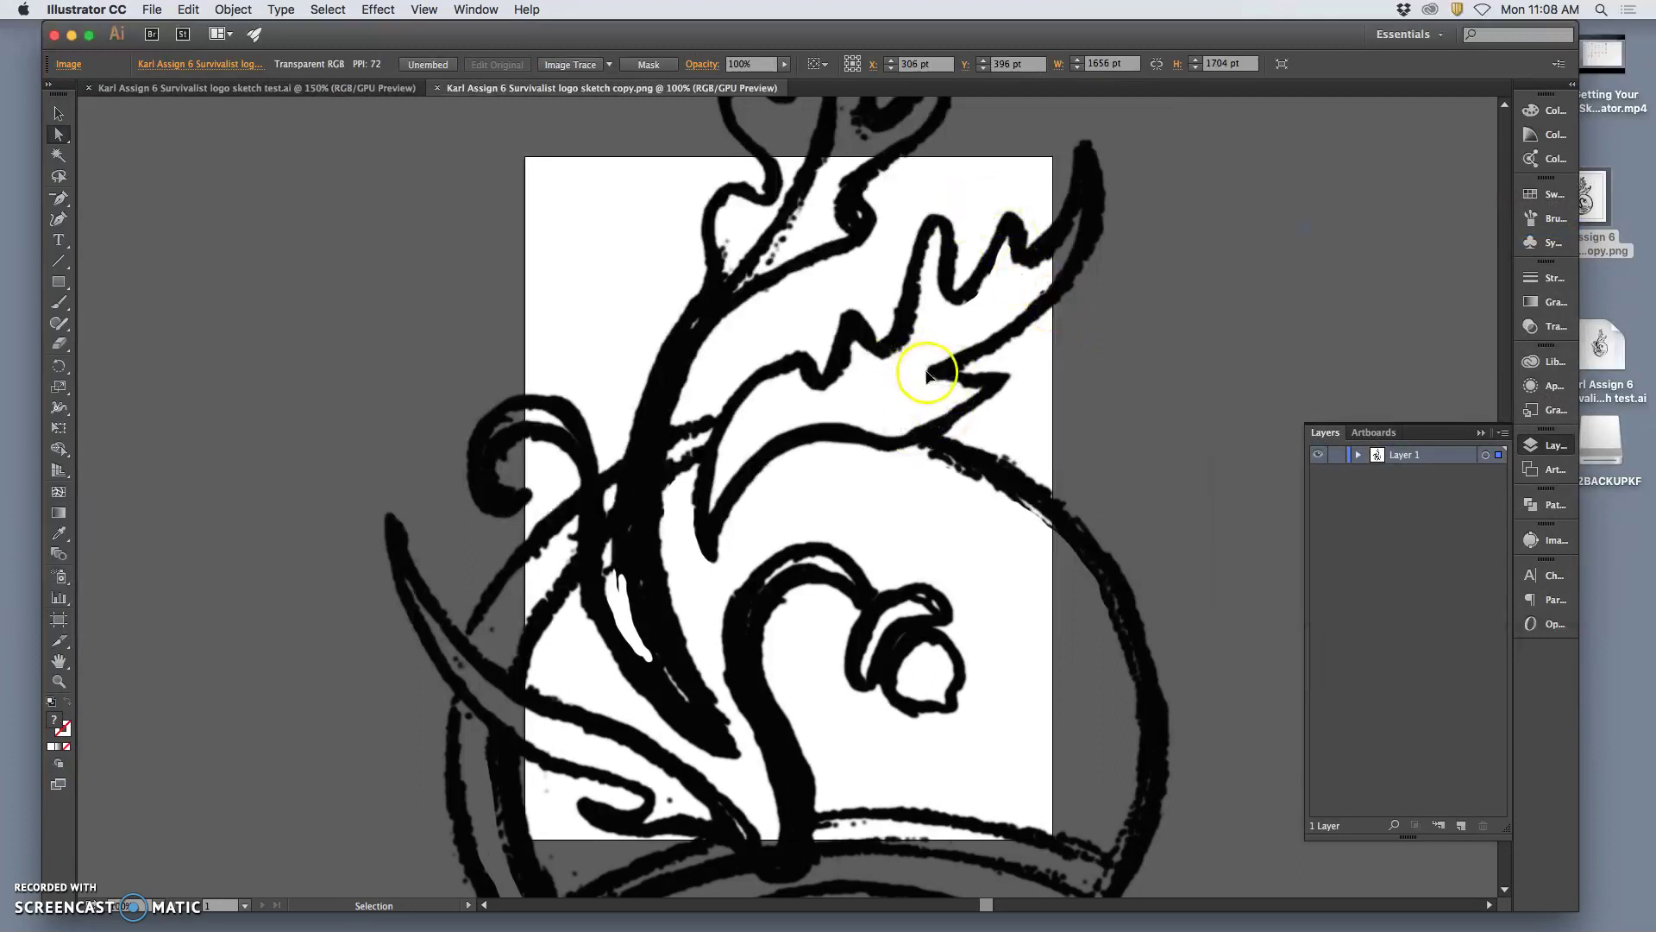
{"action": "key", "text": "super+minus"}
{"action": "key", "text": "super+minus"}
{"action": "key", "text": "super+minus"}
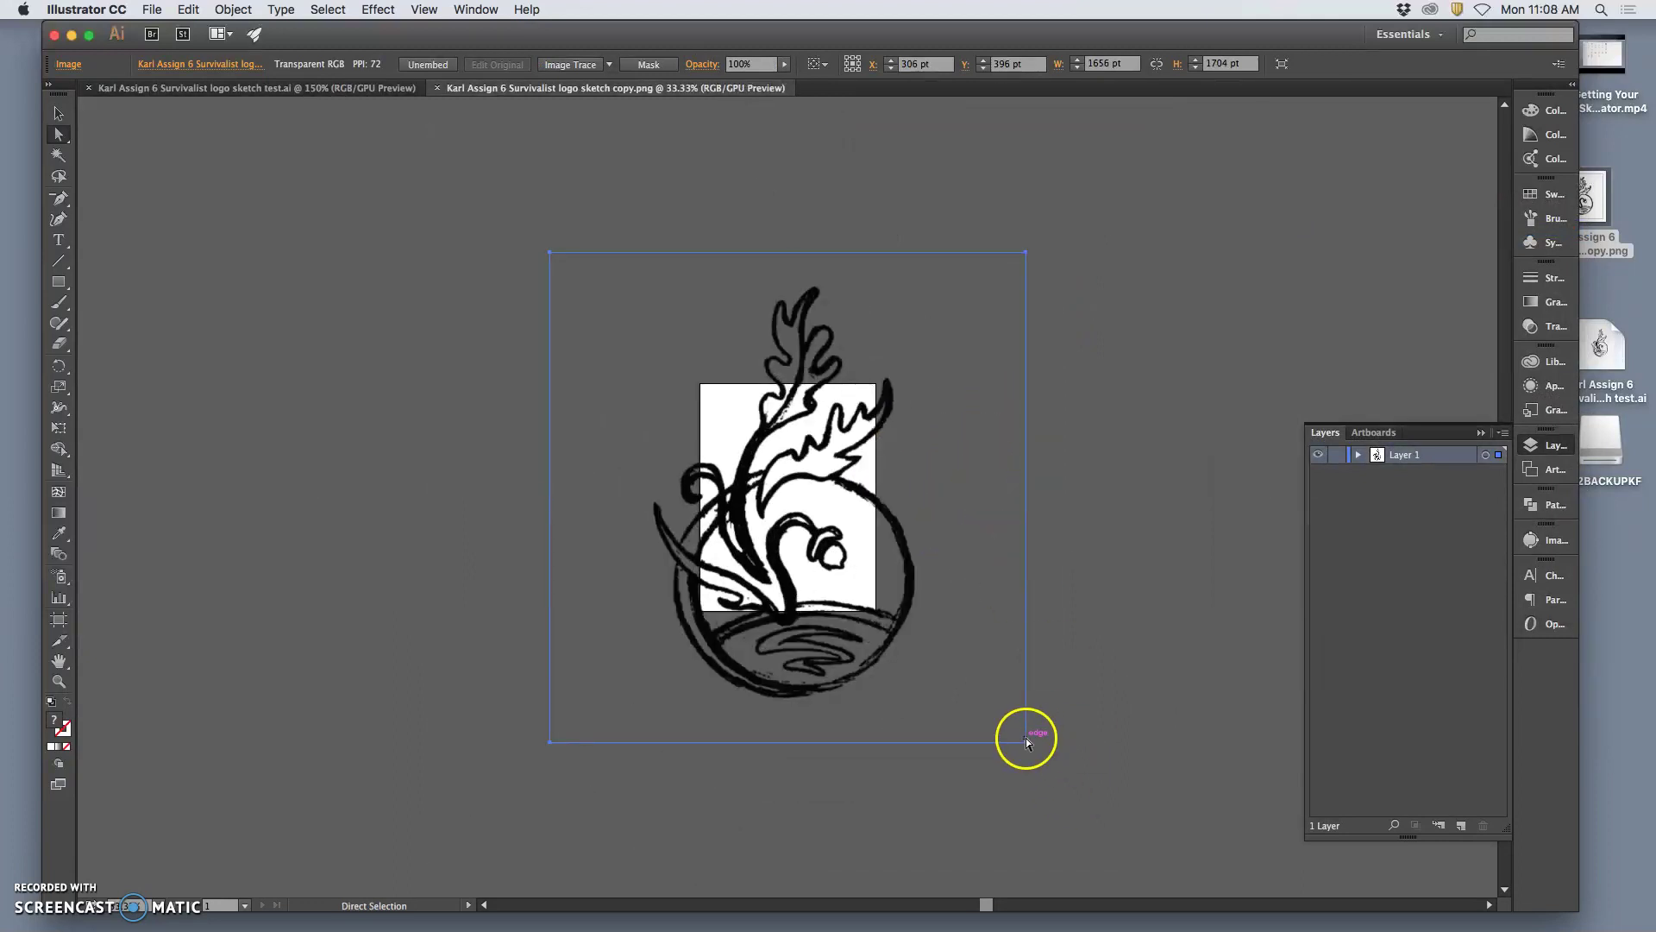
{"action": "left_click_drag", "start_coordinate": [1027, 738], "coordinate": [934, 690]}
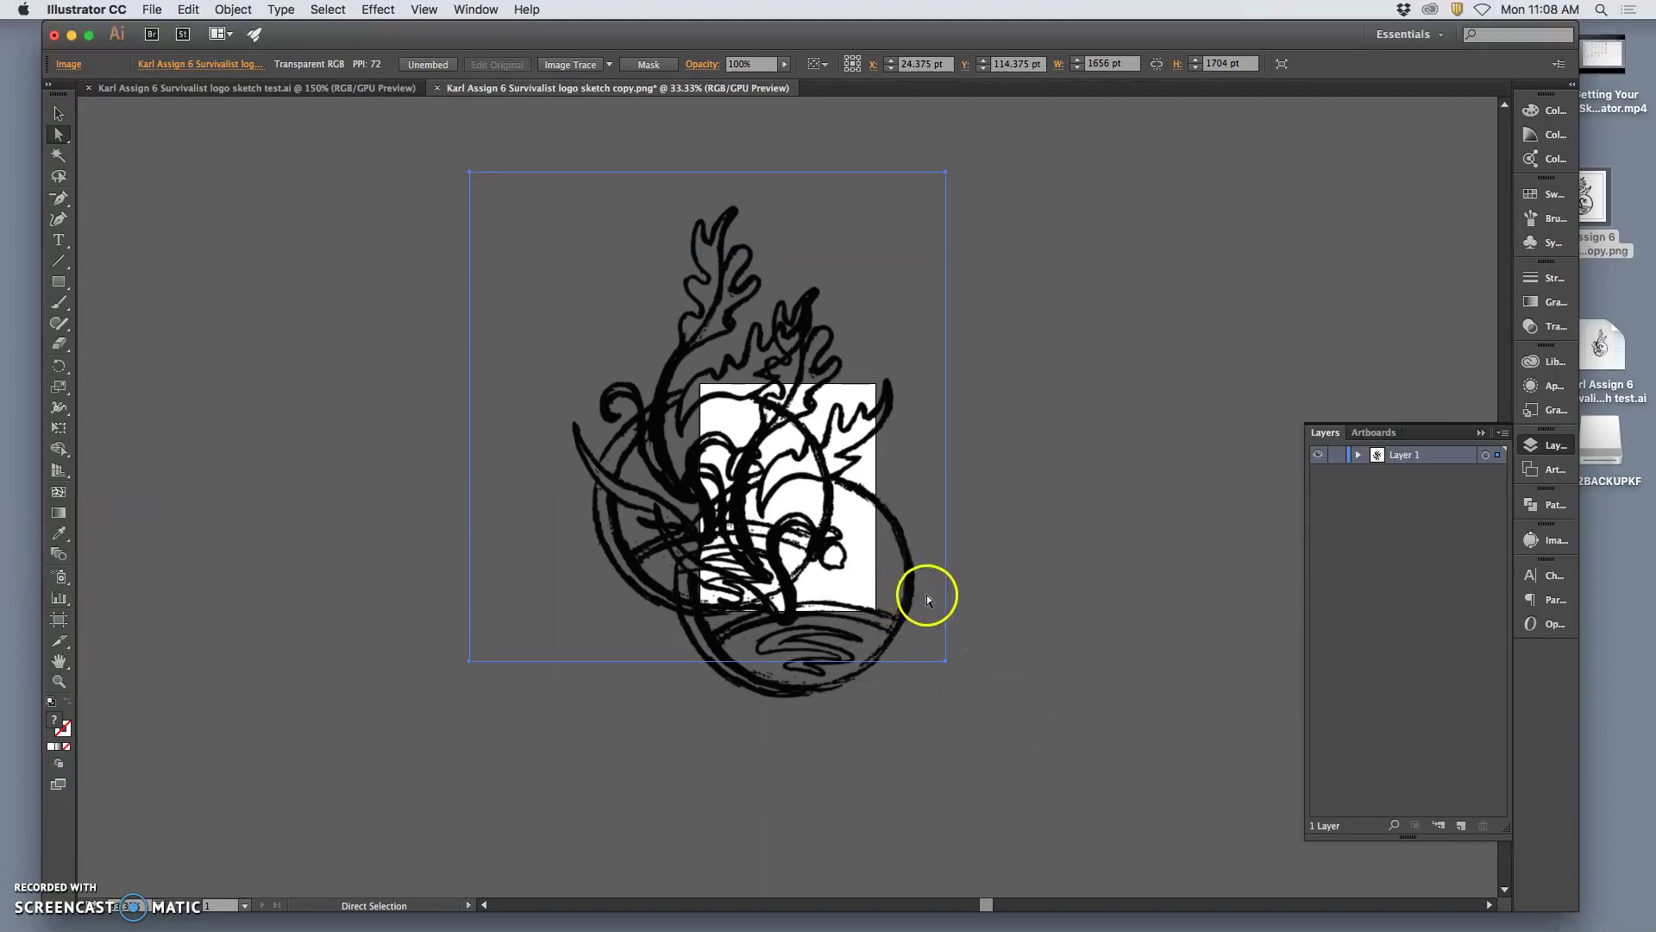
{"action": "key", "text": "super+z"}
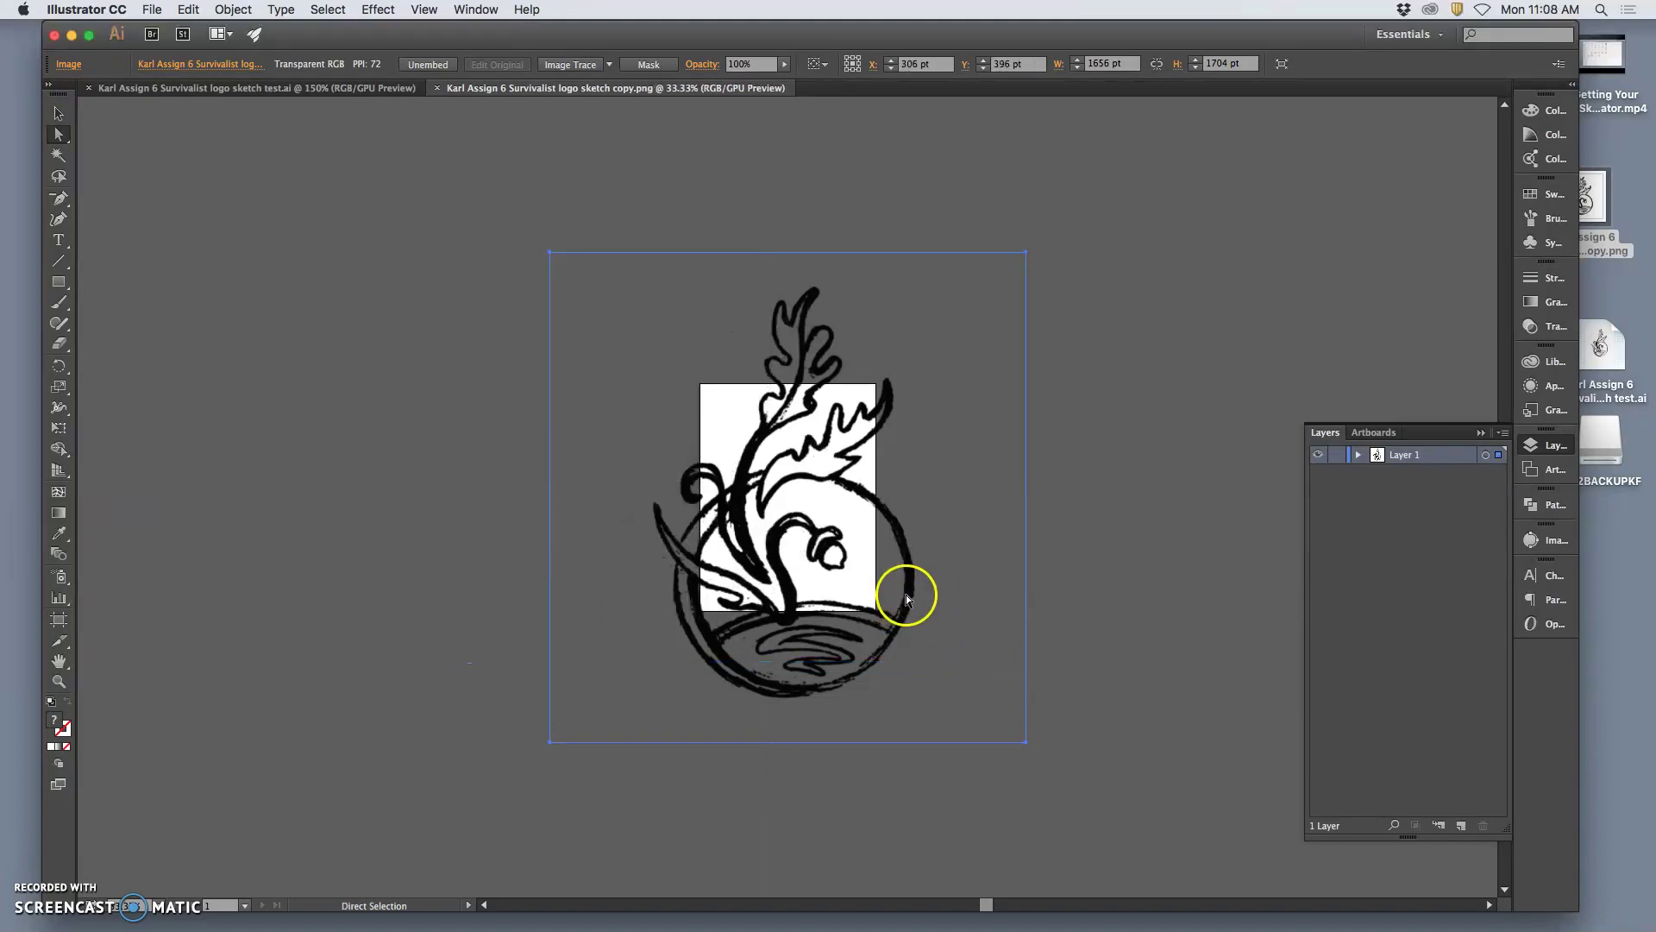
- Copy the sketch image from Layer 1 and return to the test.ai tab
{"action": "left_click", "coordinate": [1484, 455]}
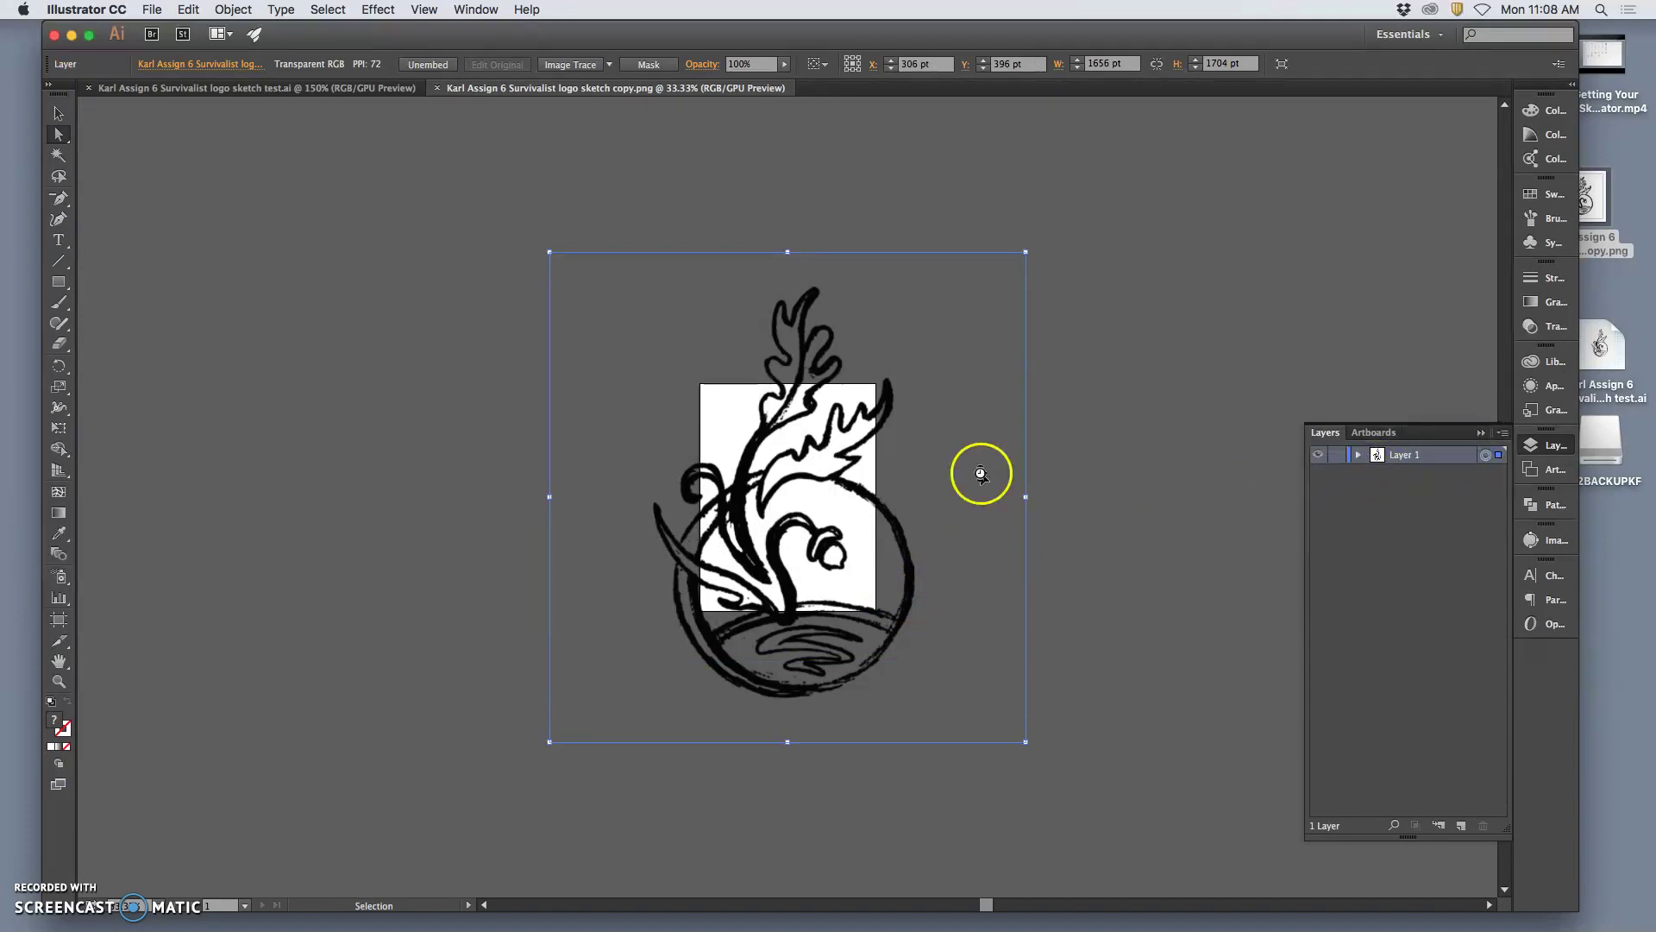
{"action": "left_click", "coordinate": [189, 10]}
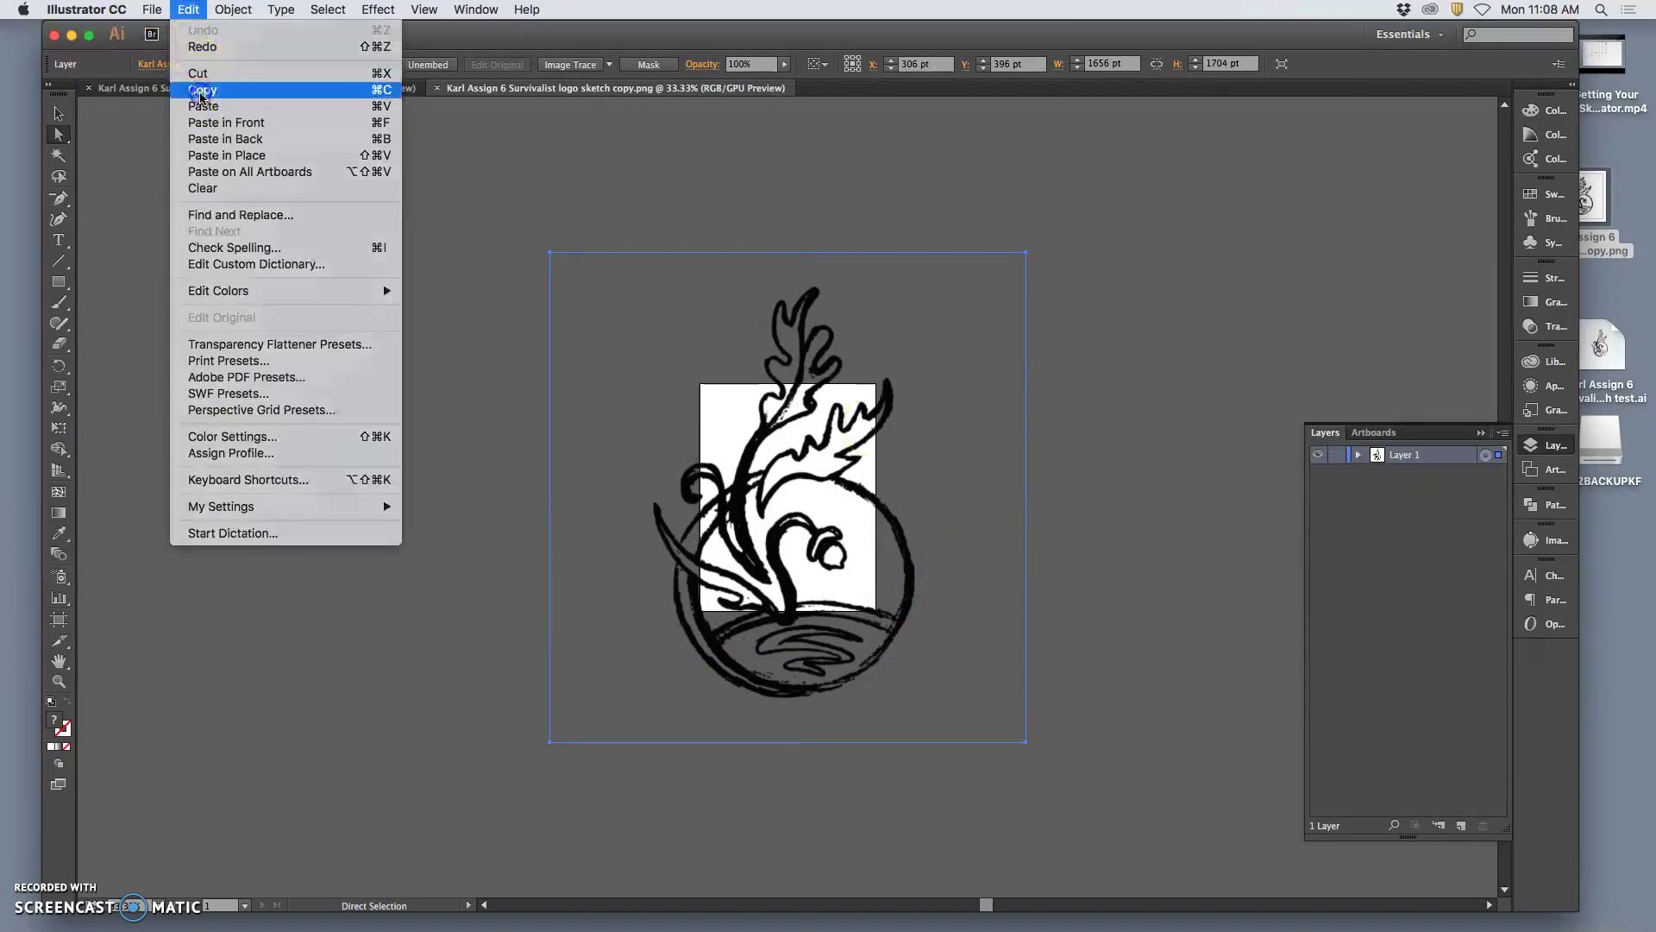
{"action": "left_click", "coordinate": [355, 89]}
{"action": "left_click", "coordinate": [288, 89]}
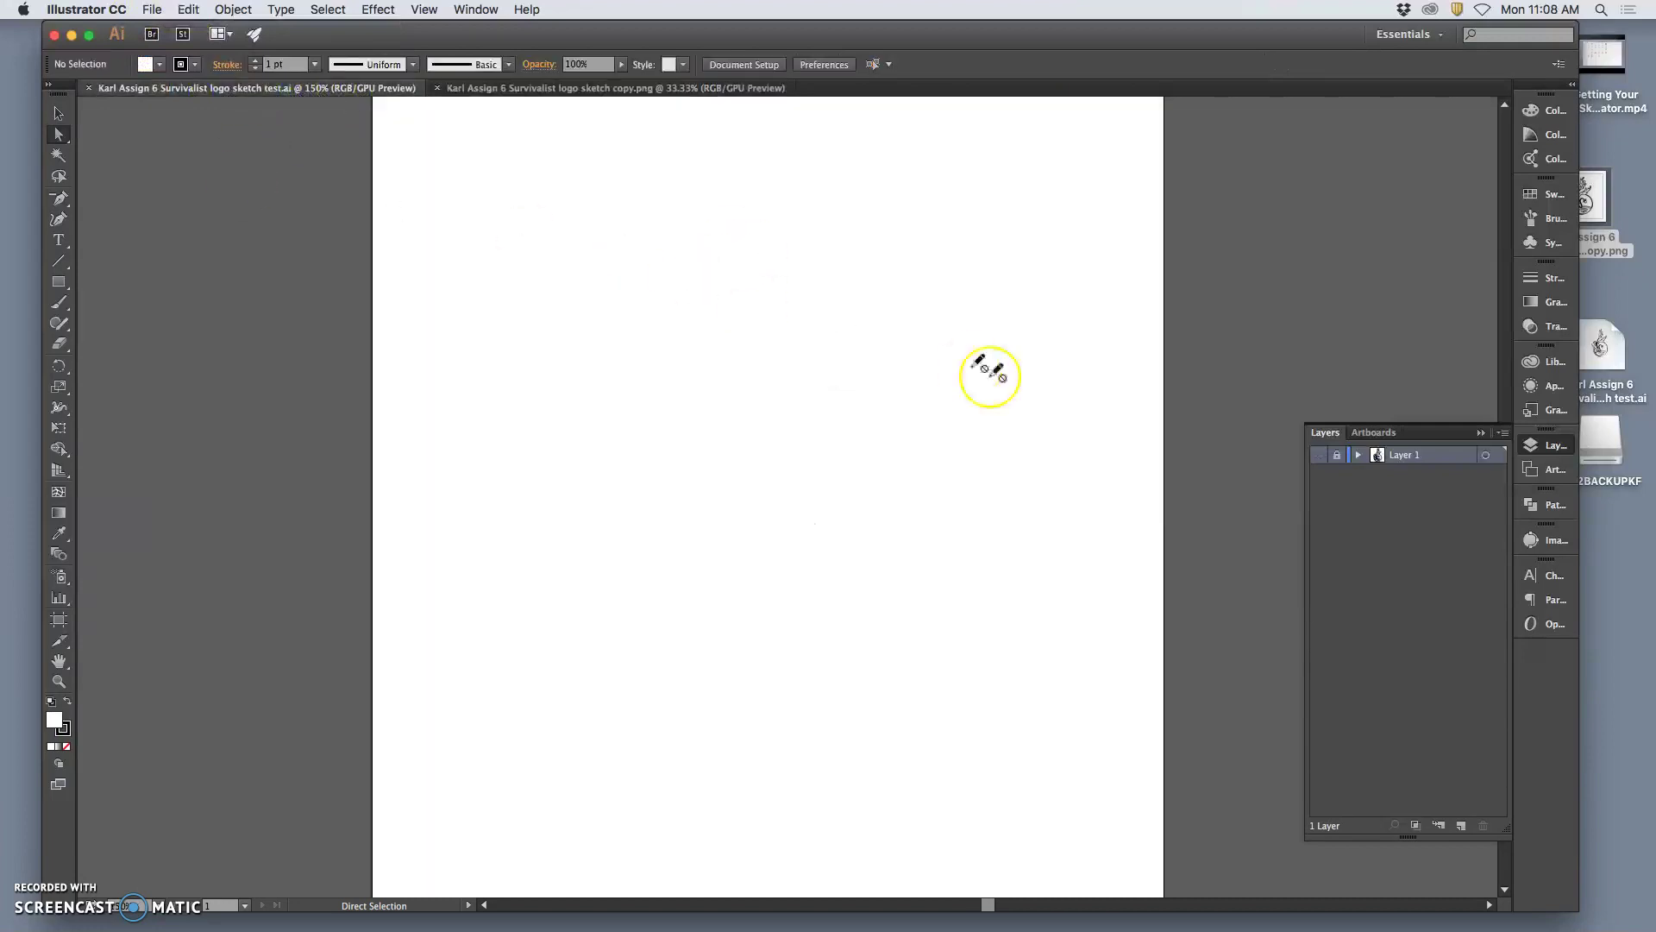
- Paste the copied sketch in place on a new Layer 2 and make traced Layer 1 visible
{"action": "left_click", "coordinate": [1462, 826]}
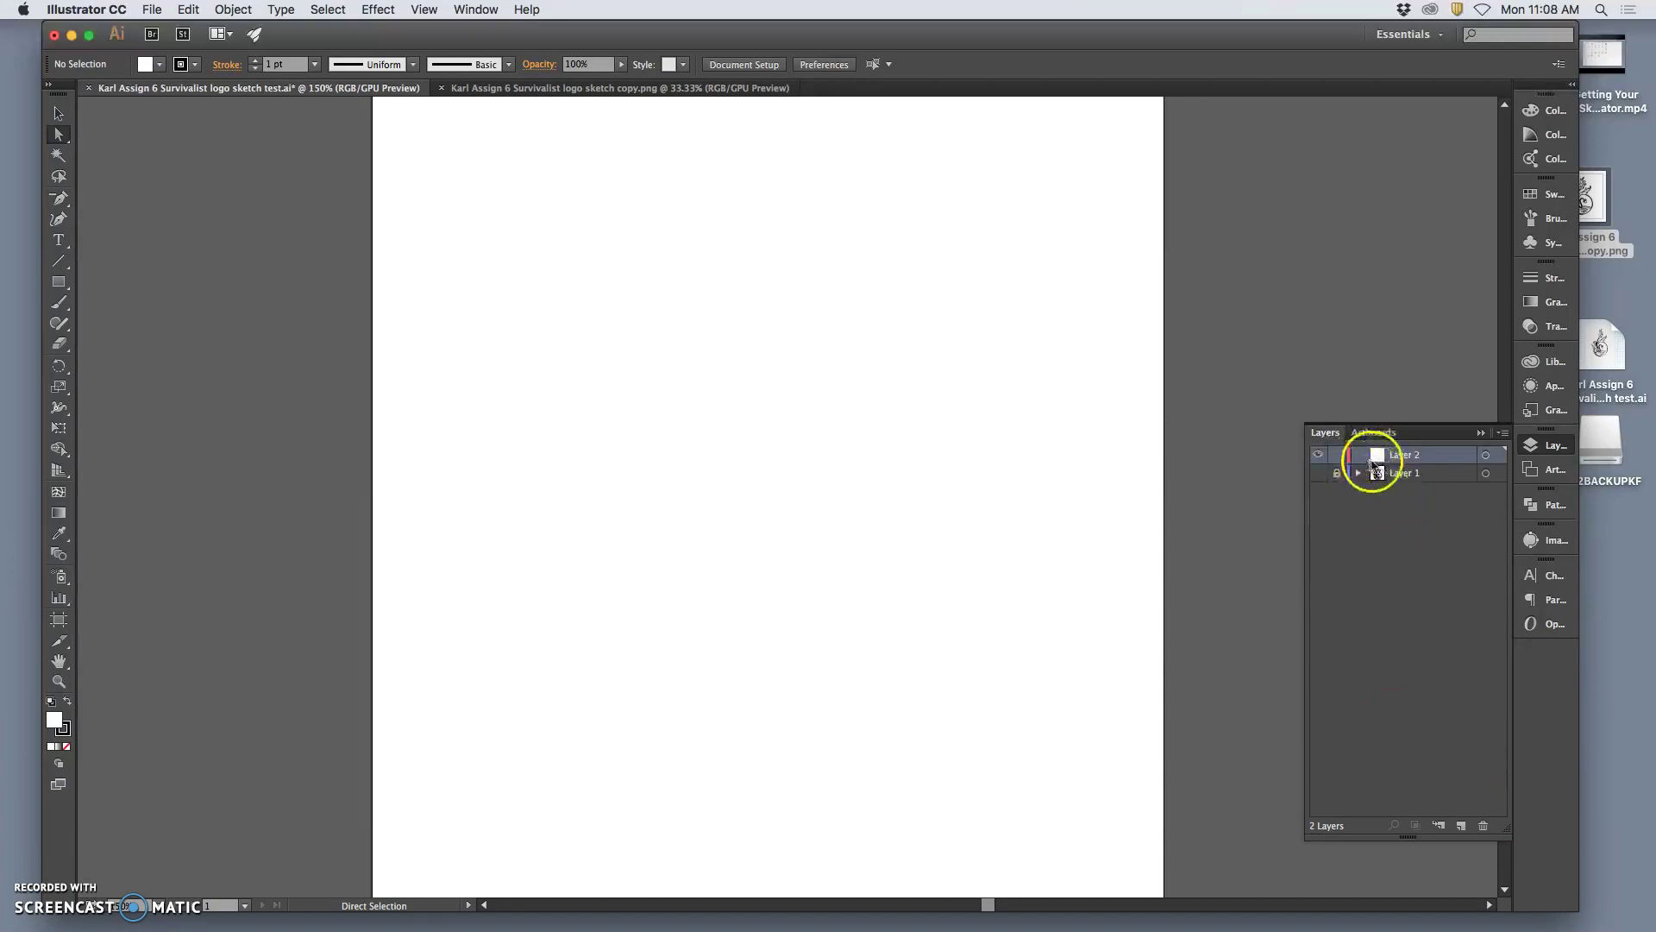
{"action": "left_click", "coordinate": [185, 7]}
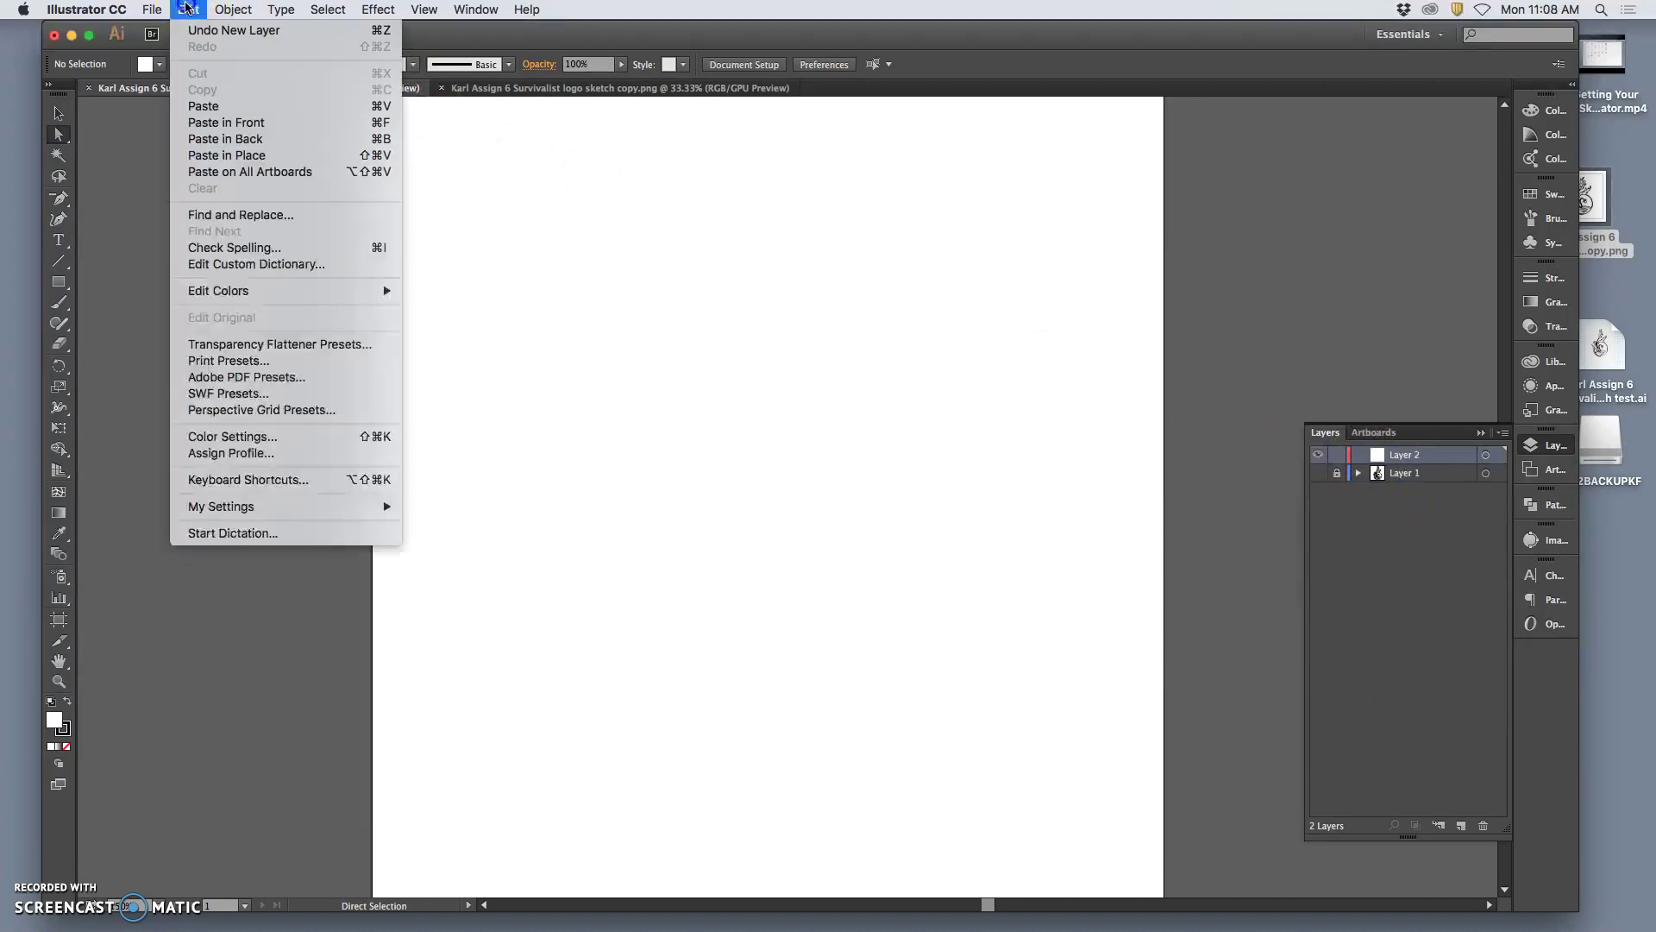
{"action": "left_click", "coordinate": [214, 158]}
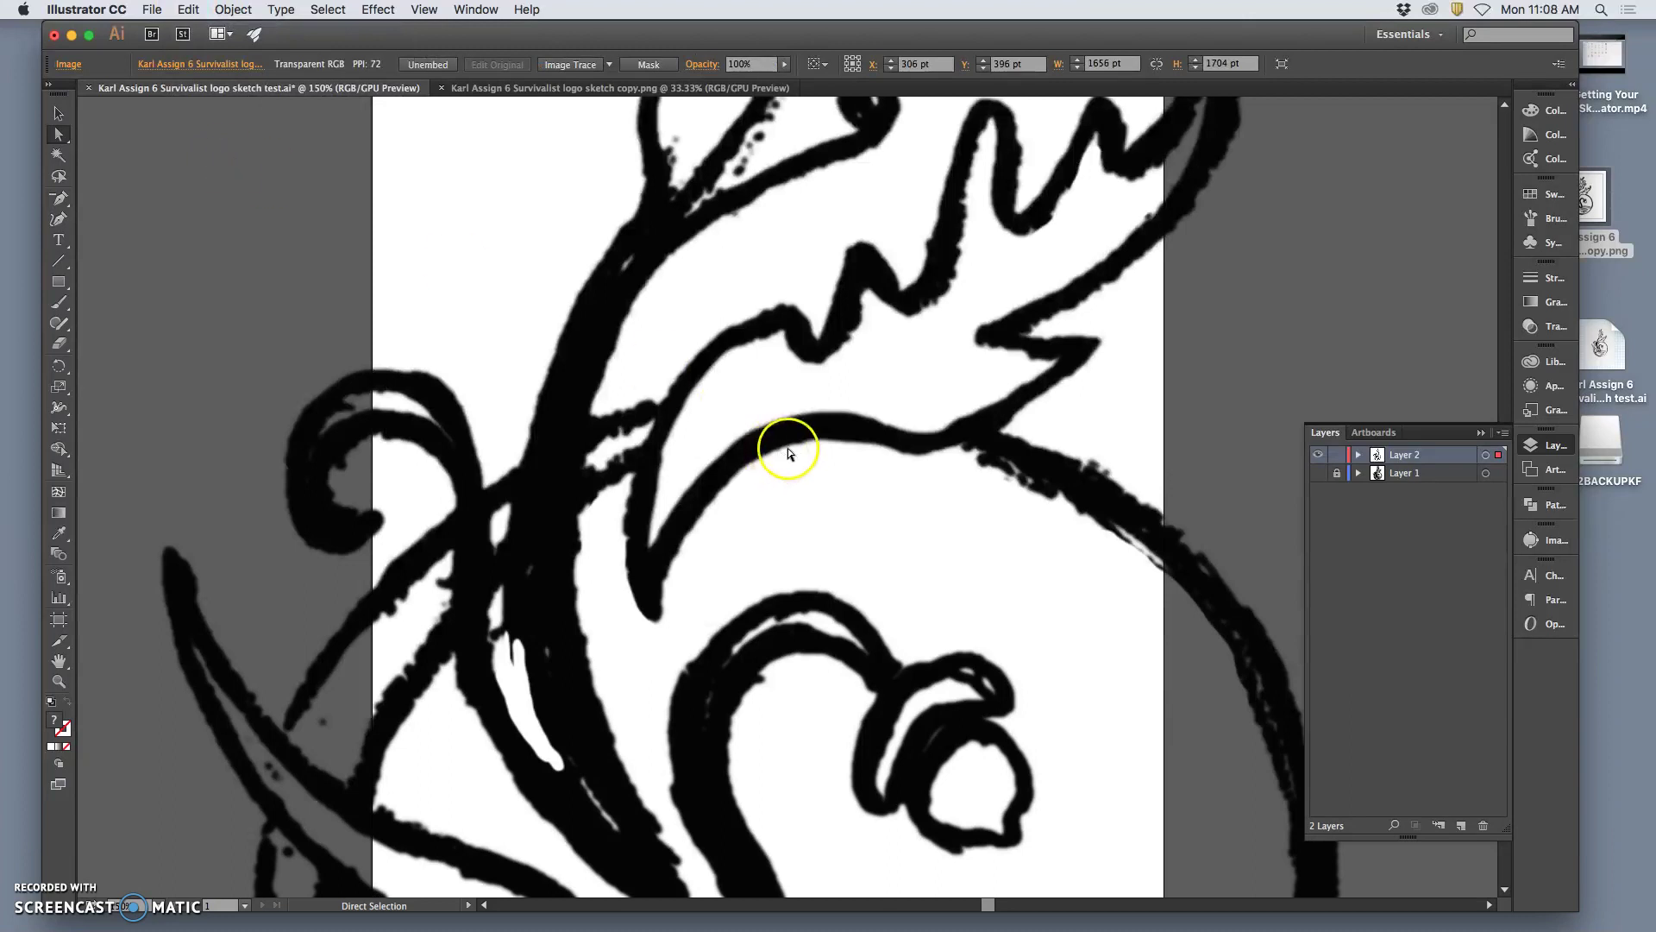
{"action": "key", "text": "super+minus"}
{"action": "key", "text": "super+minus"}
{"action": "key", "text": "super+minus"}
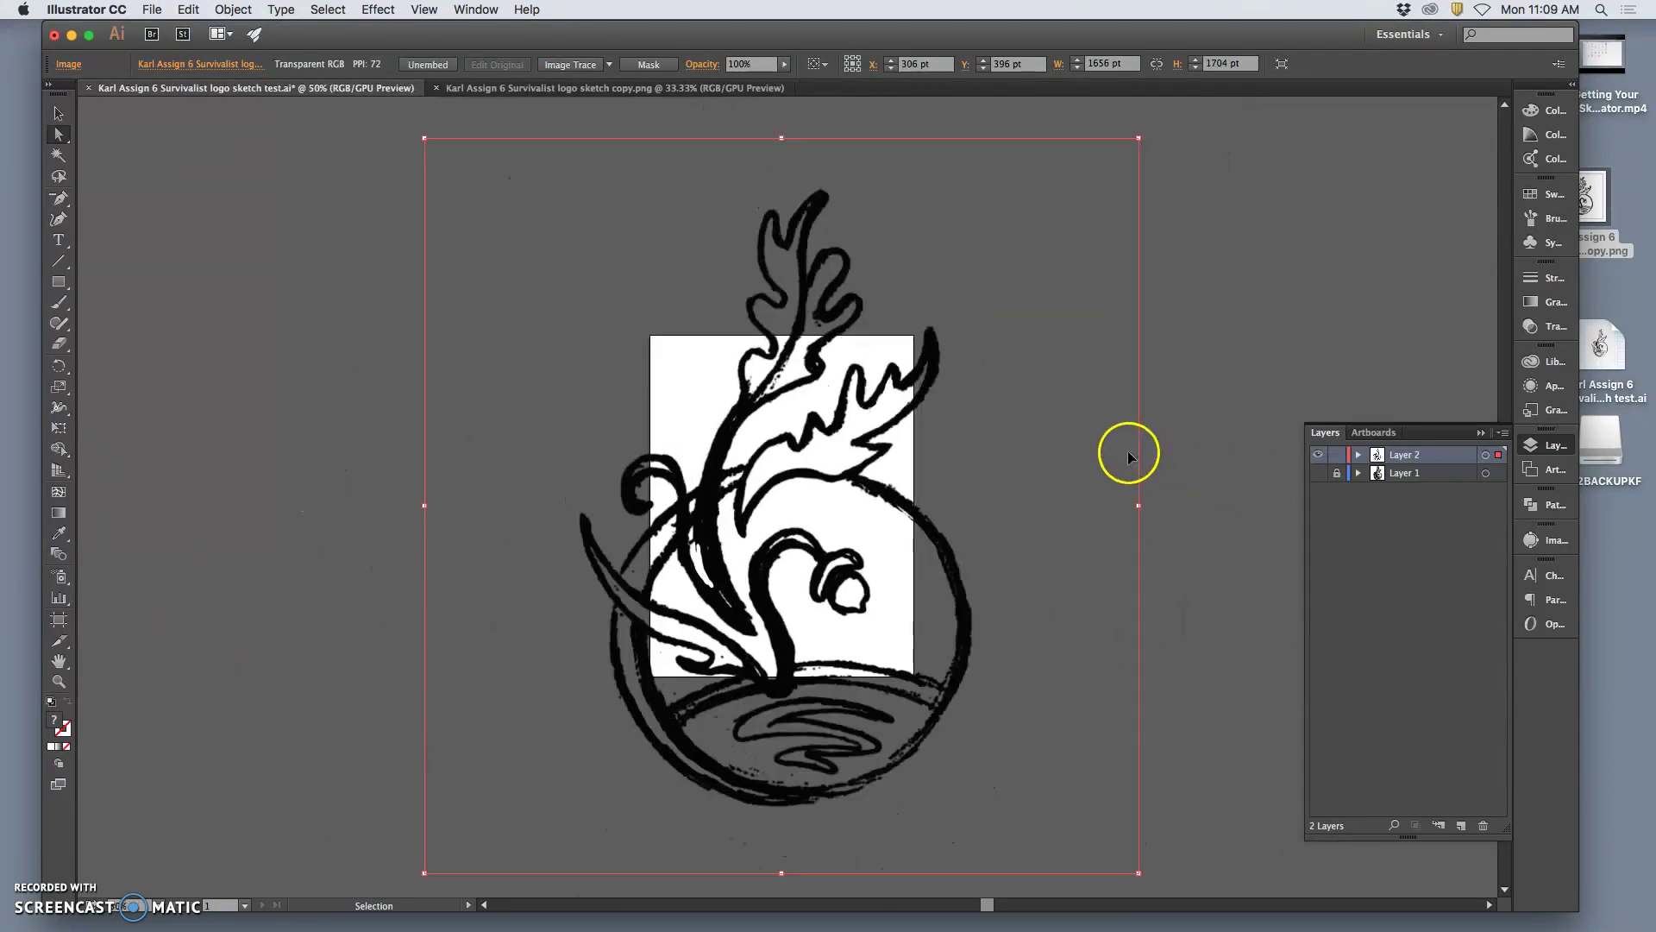
{"action": "left_click", "coordinate": [1319, 473]}
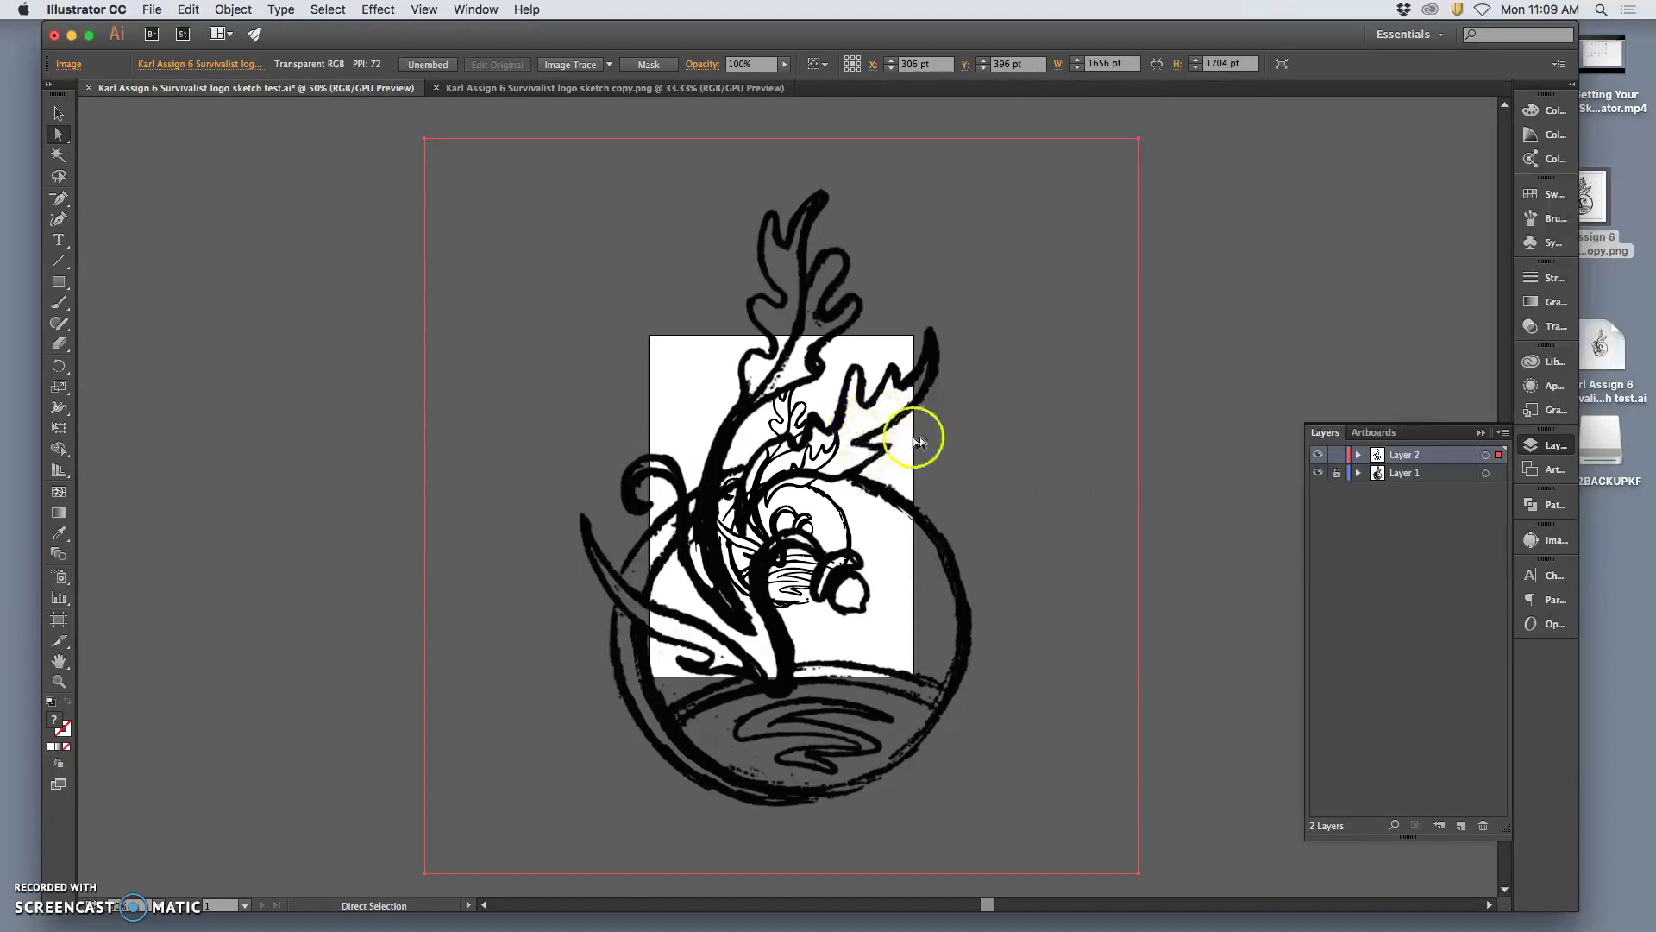